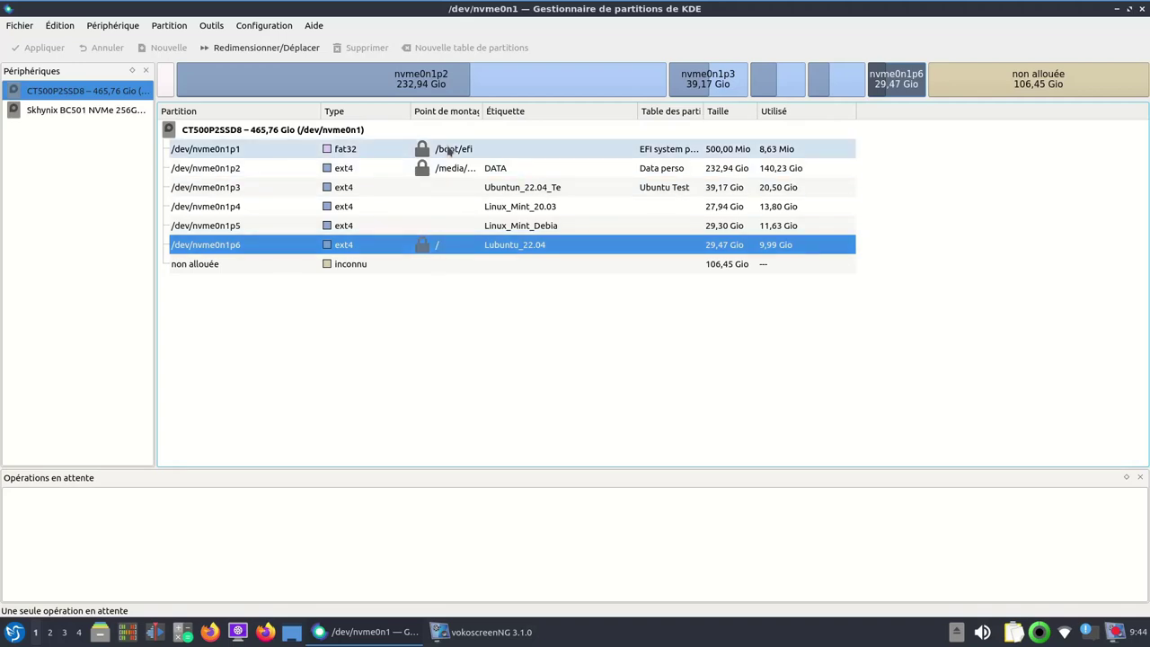
Inspect the EFI system partition /dev/nvme0n1p1 and the unallocated space on the CT500P2SSD8 disk
left_click(448, 151)
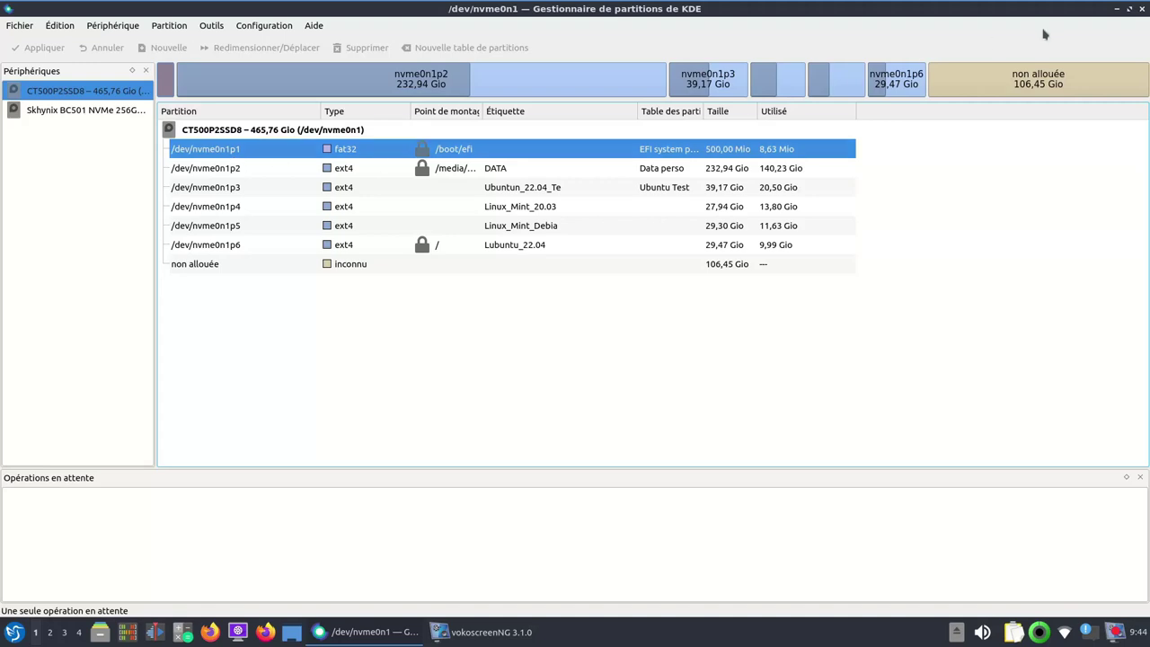
left_click(1023, 83)
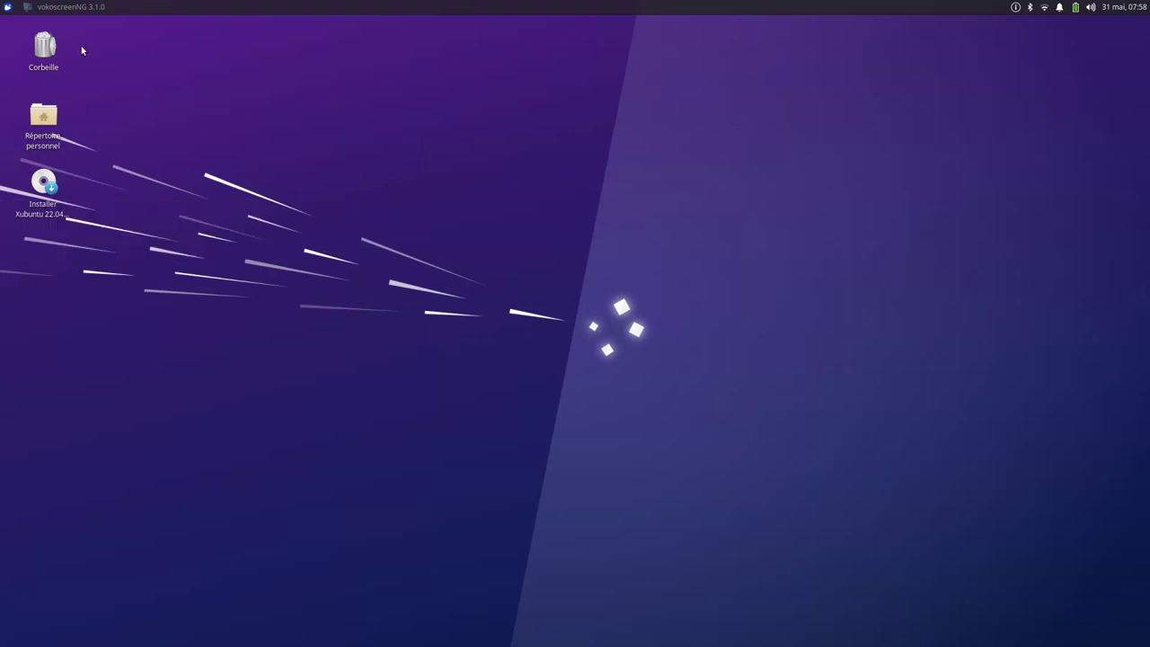
Open Disques in the Xubuntu live session and mount the EFI system partition of the 500 GB disk
left_click(8, 7)
type("disq")
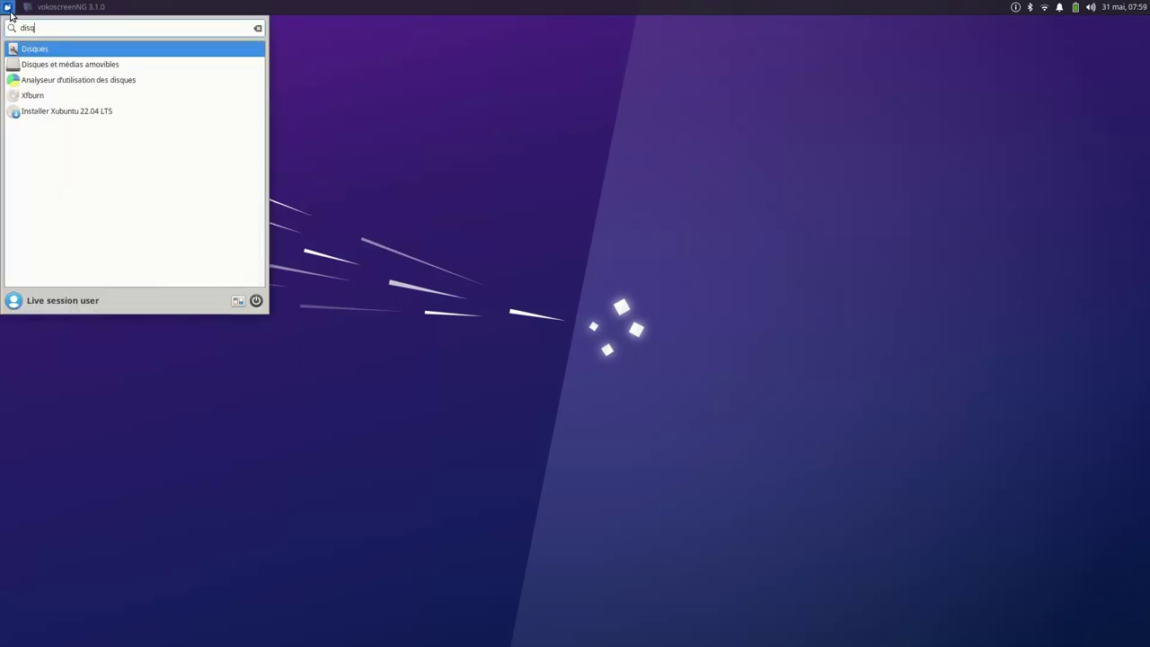
key("Return")
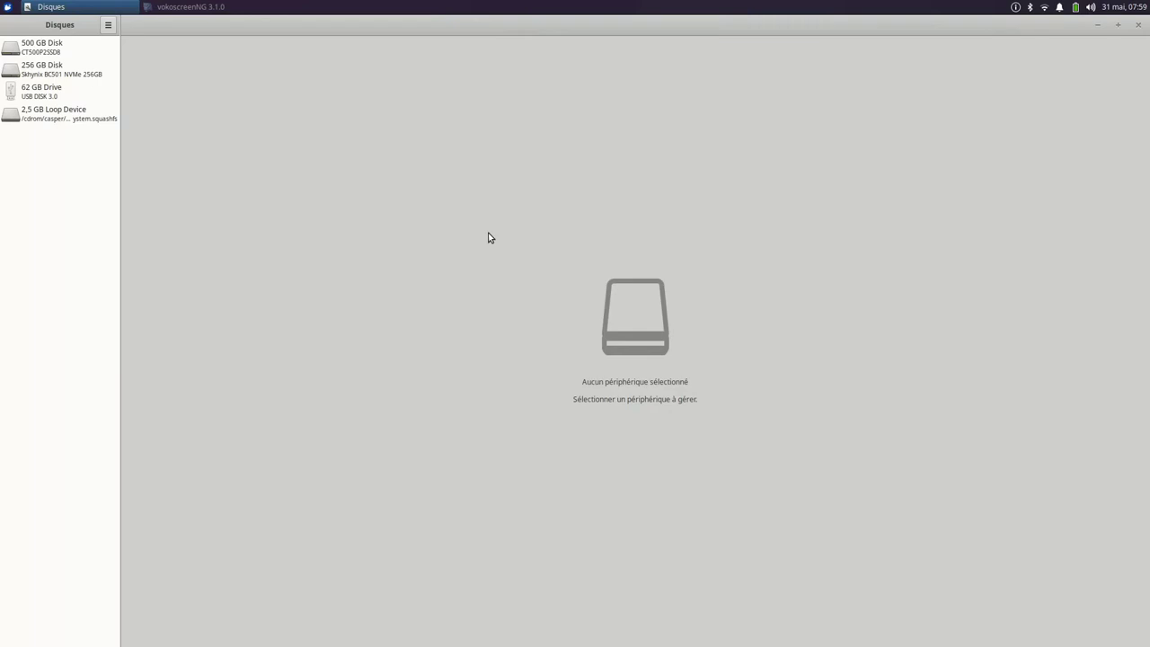
left_click(33, 54)
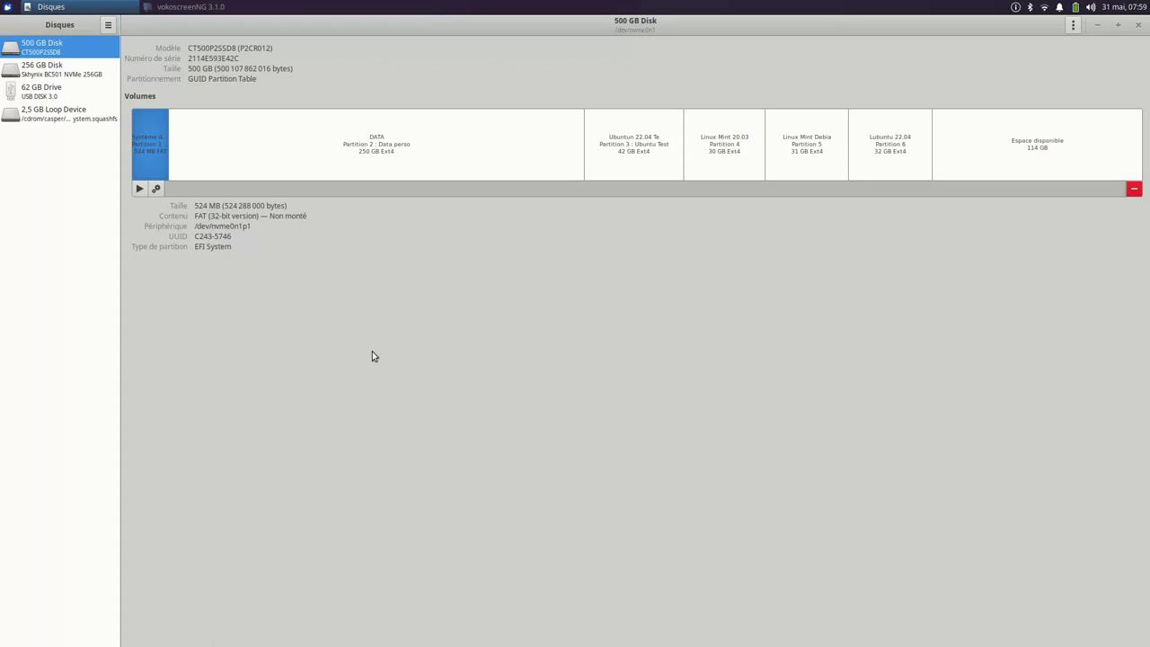
left_click(140, 189)
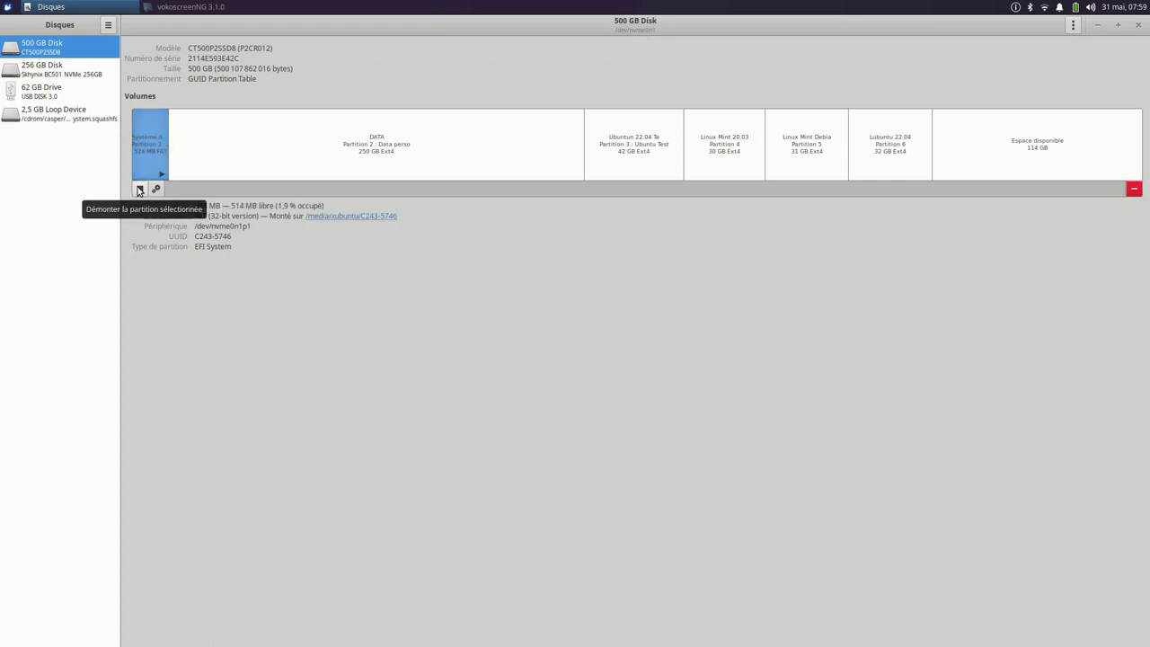
Open the EFI folder of the mounted partition and copy its BOOT, debian and ubuntu folders
left_click(366, 217)
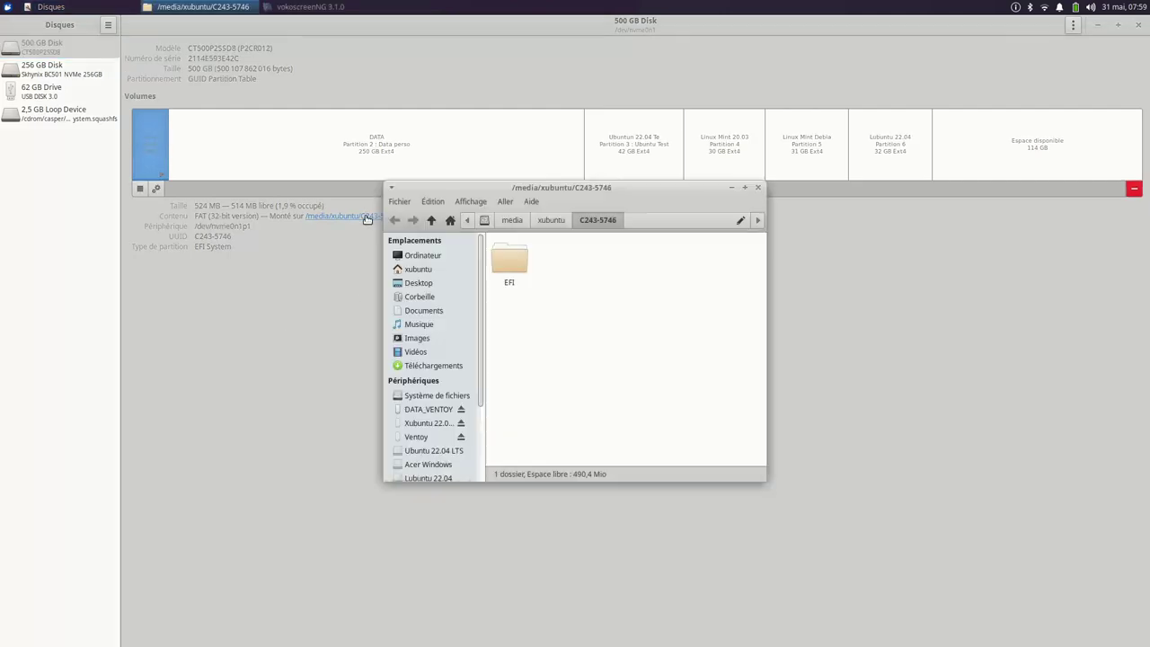
double_click(509, 270)
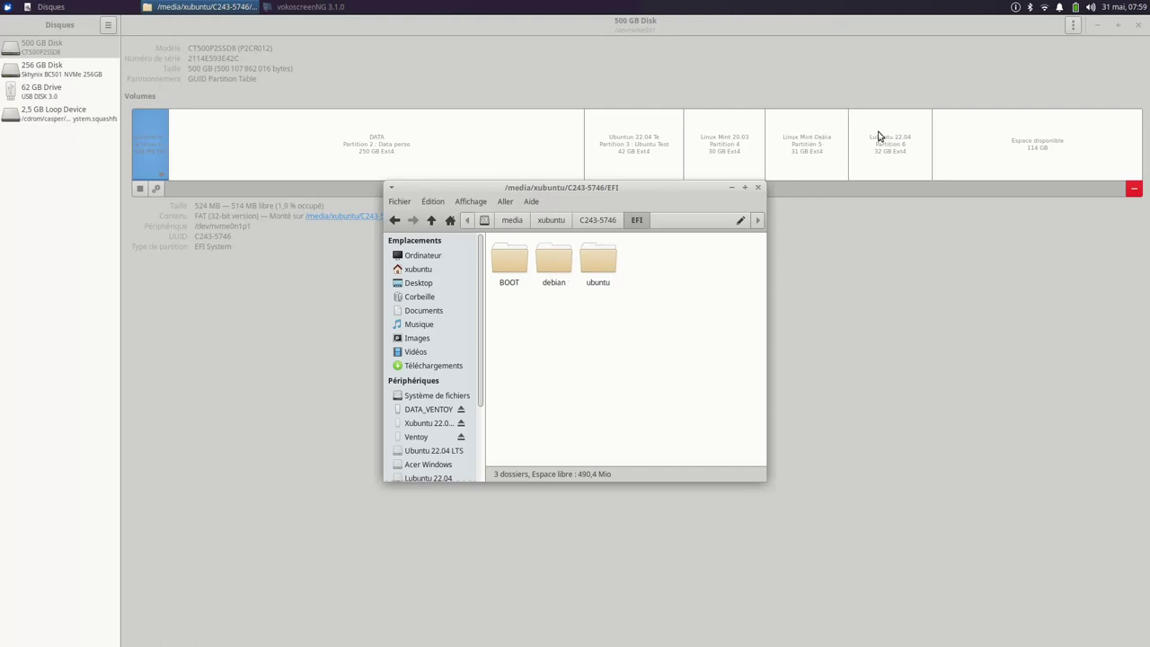
left_click_drag(505, 313, 615, 251)
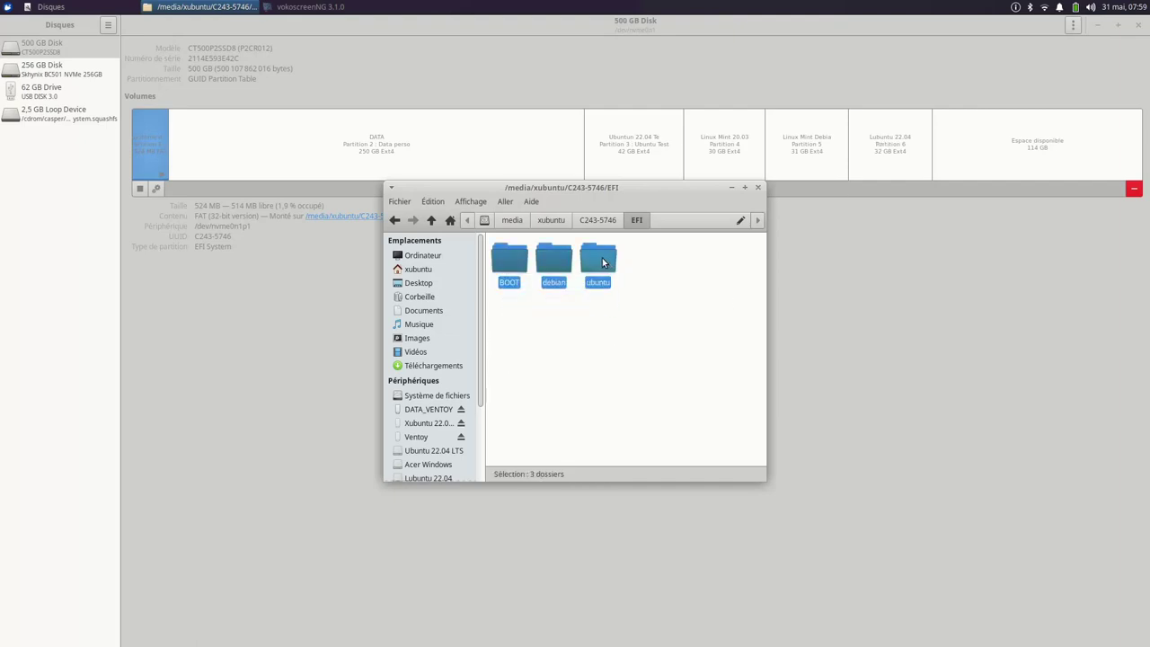
right_click(603, 262)
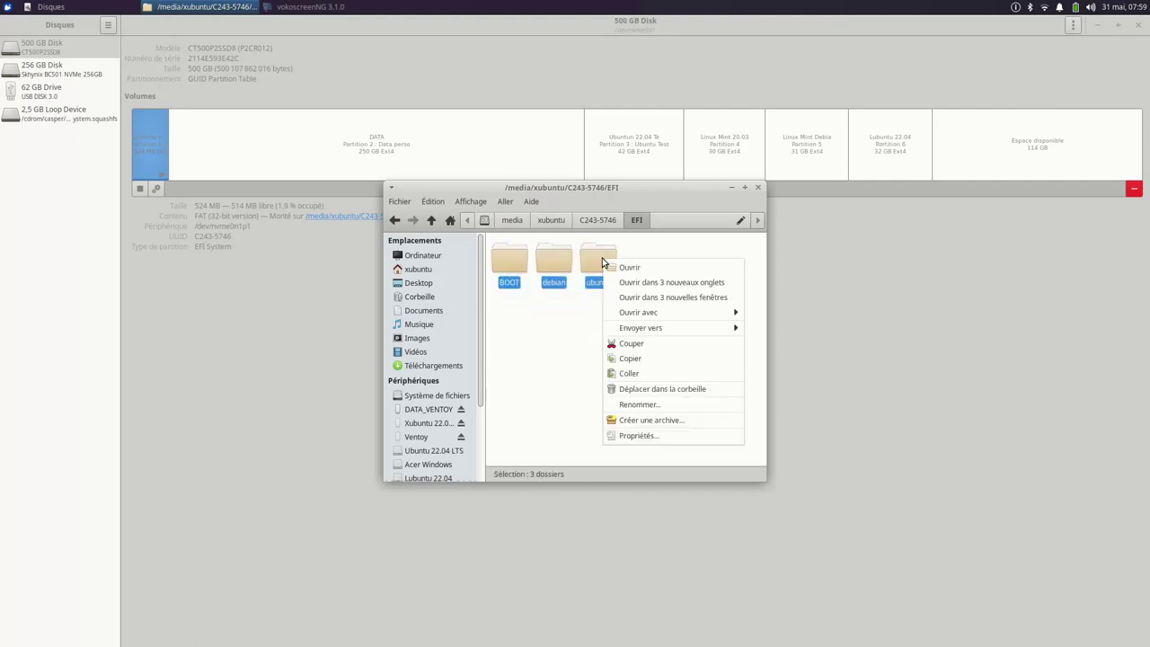
left_click(626, 359)
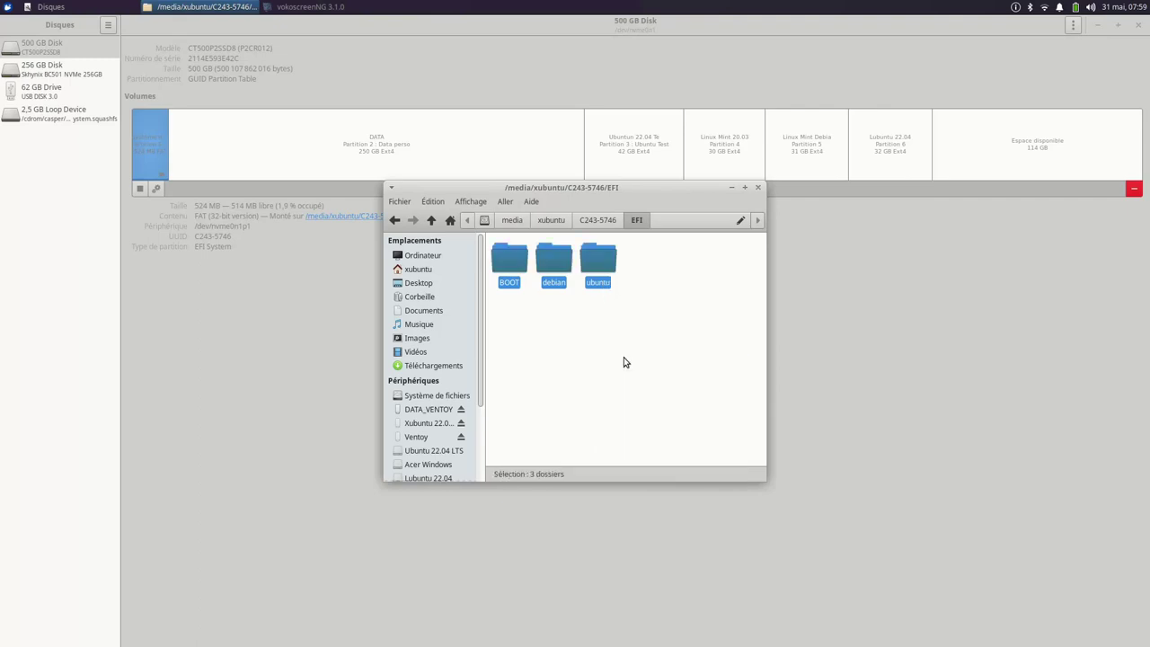
Paste the copied folders into the BOOT UEFI 500 folder on the DATA_VENTOY drive
left_click(744, 189)
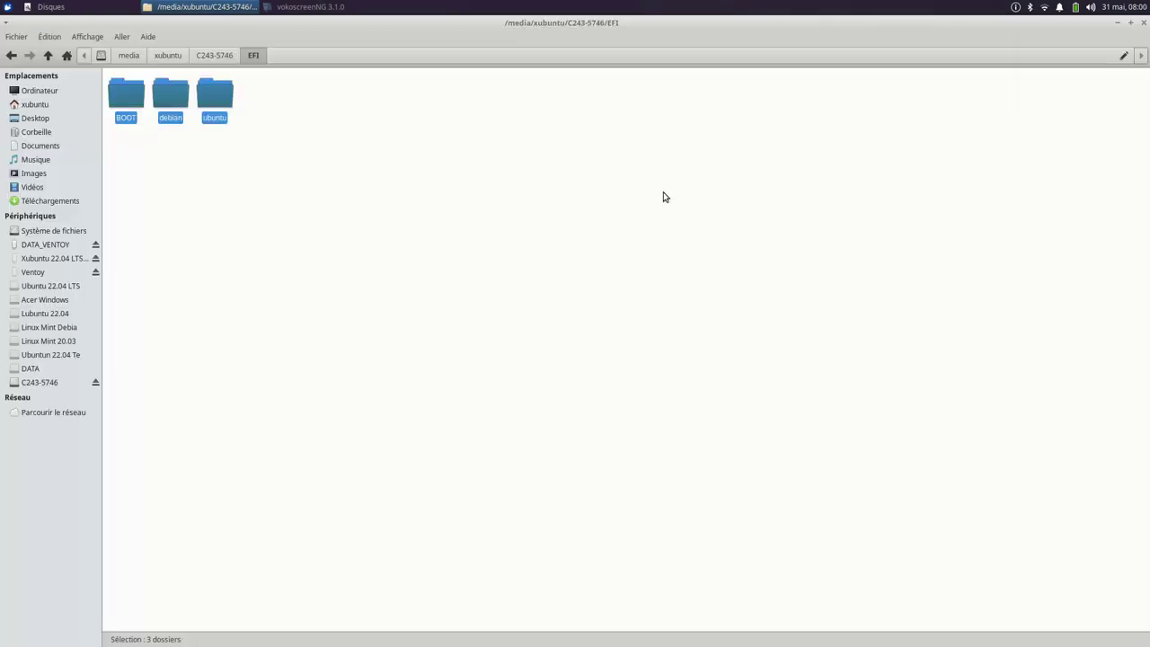
left_click(46, 246)
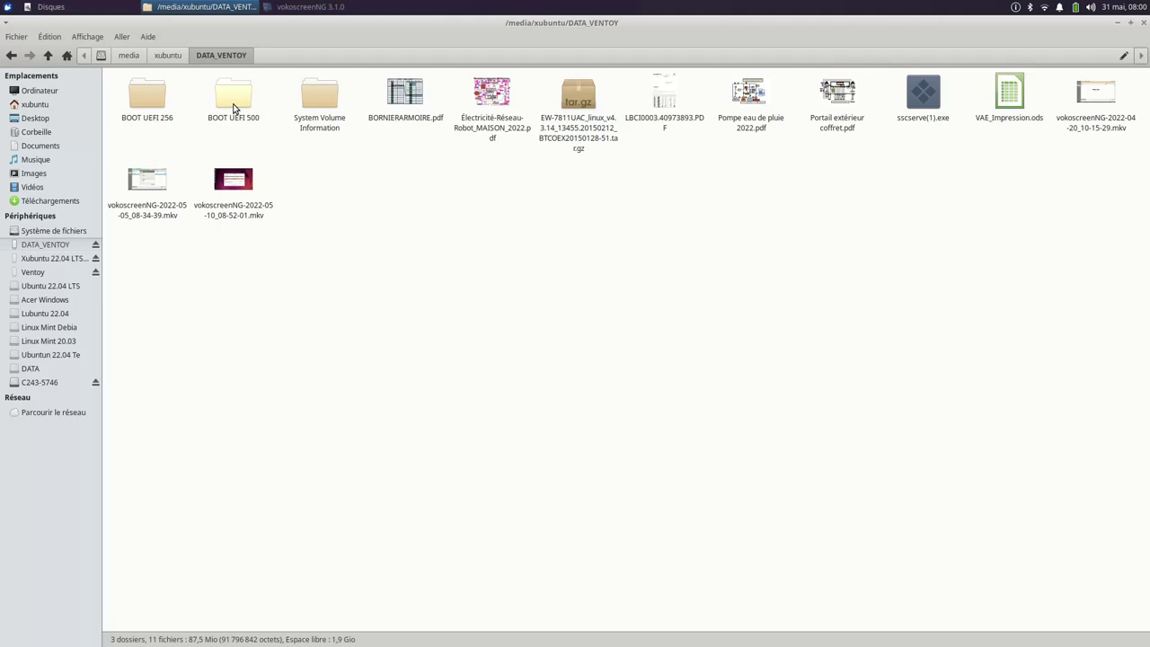
double_click(232, 101)
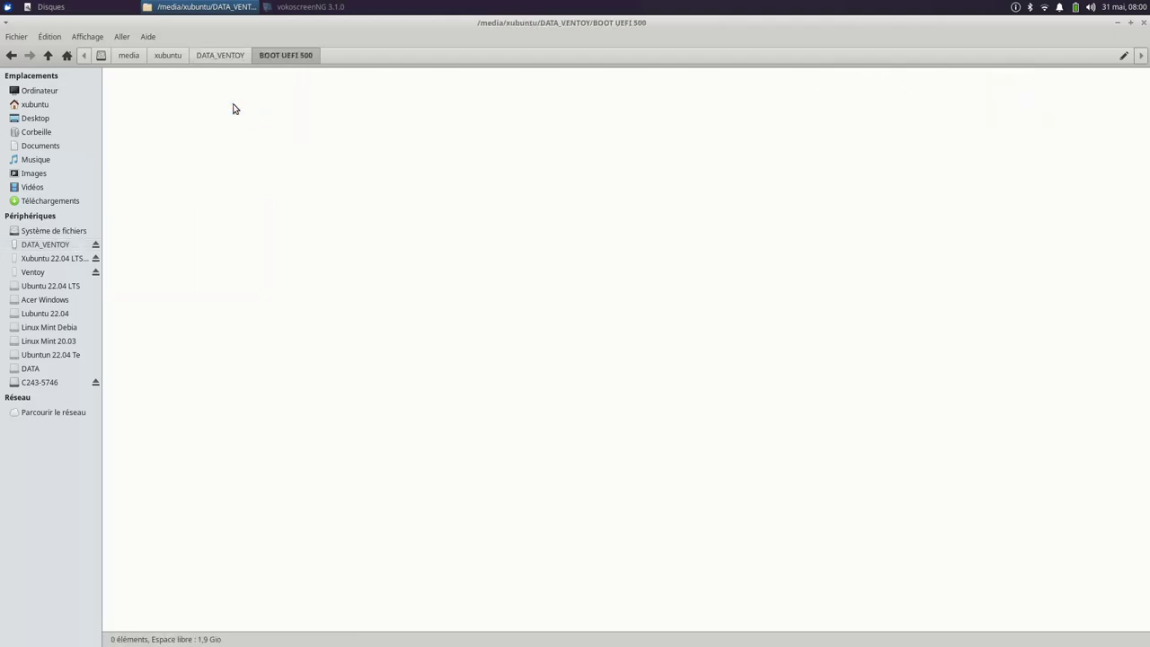
right_click(304, 176)
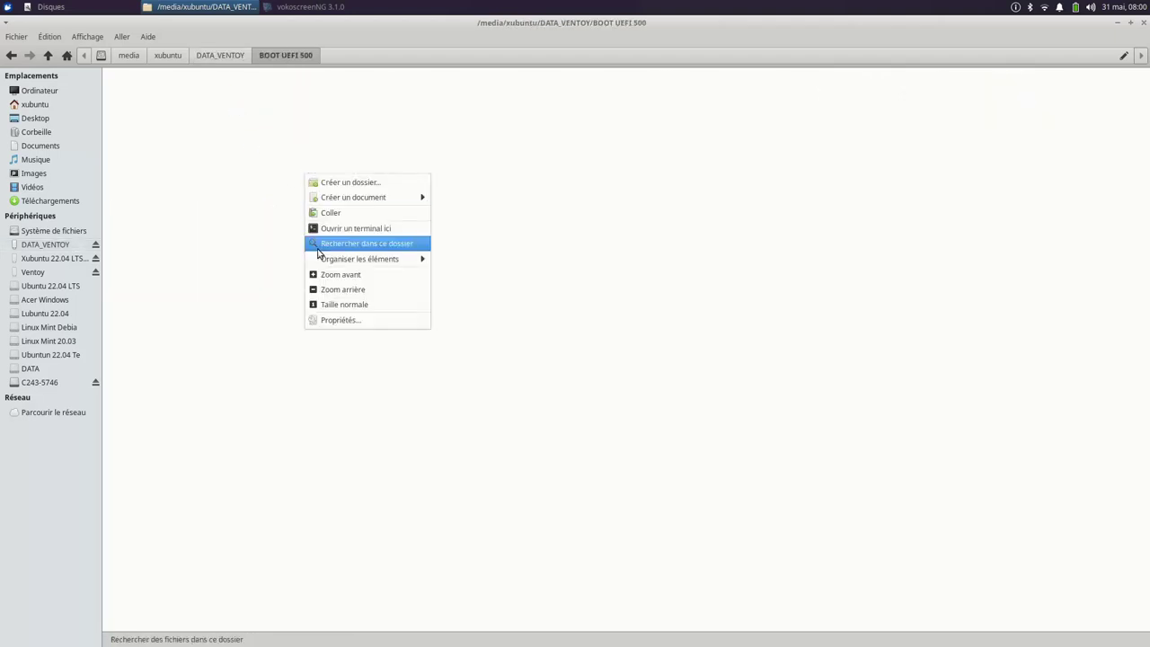
left_click(334, 220)
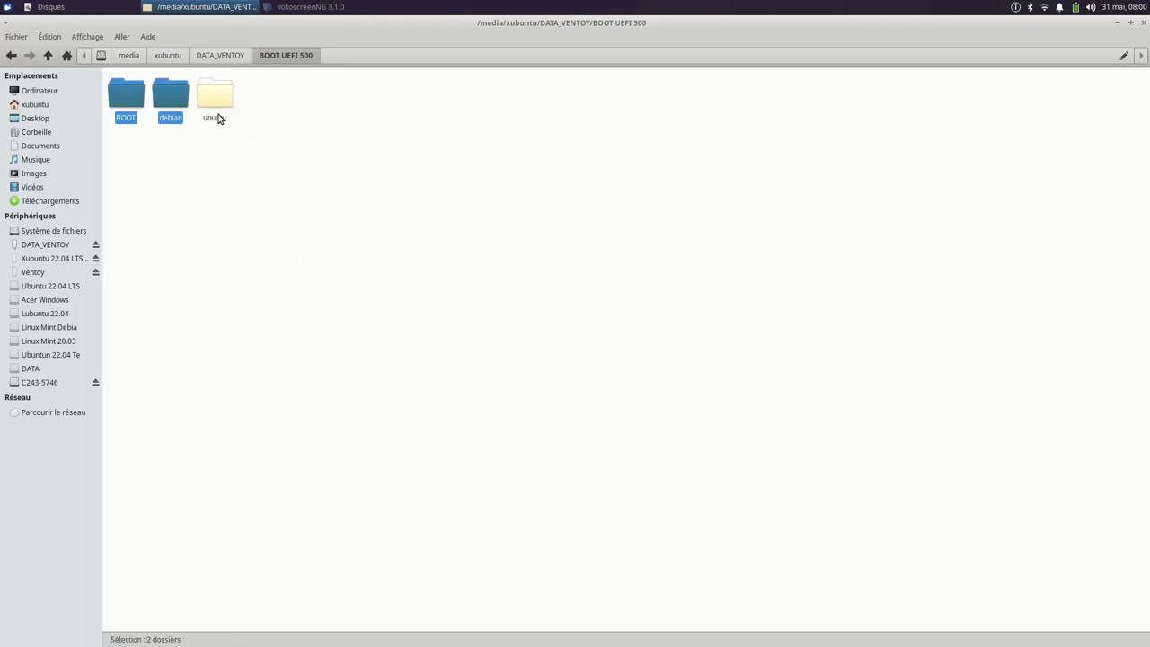
left_click(263, 166)
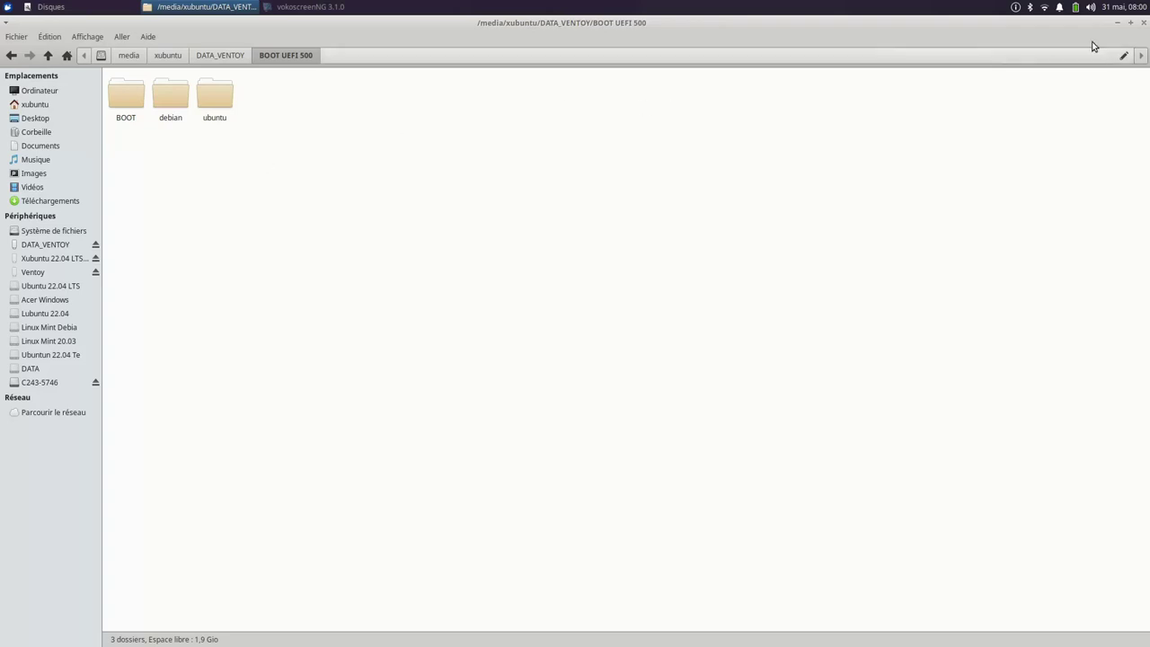
Close the file manager, check the free space on the 500 GB disk and close Disques
left_click(1143, 24)
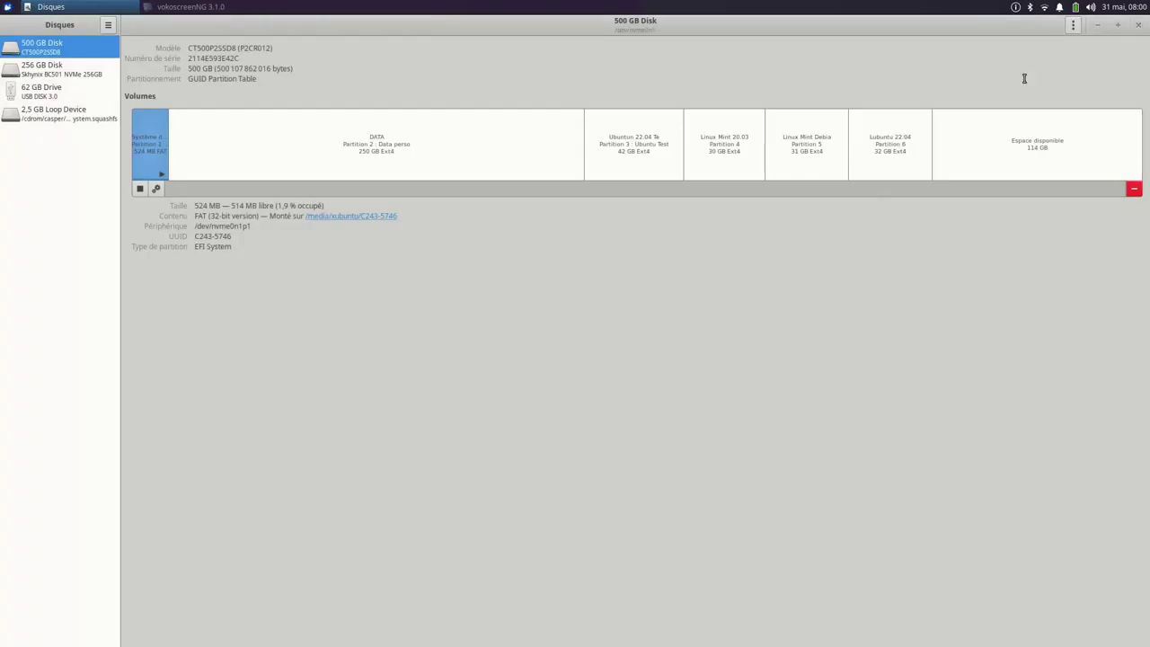
left_click(1034, 149)
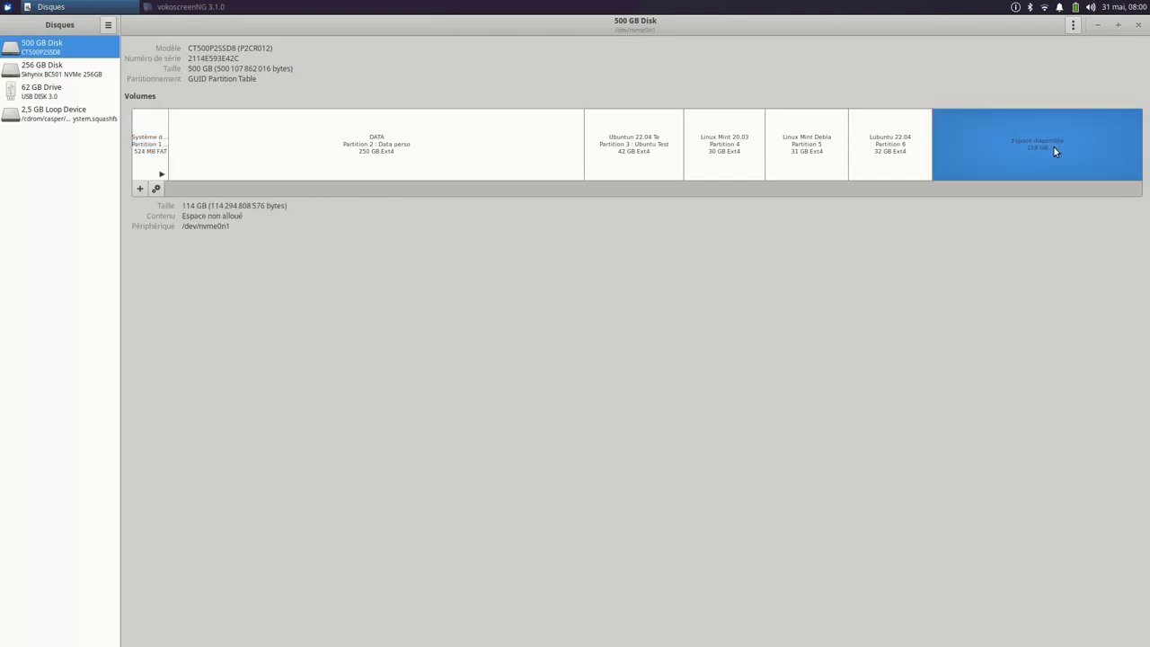
left_click(1138, 27)
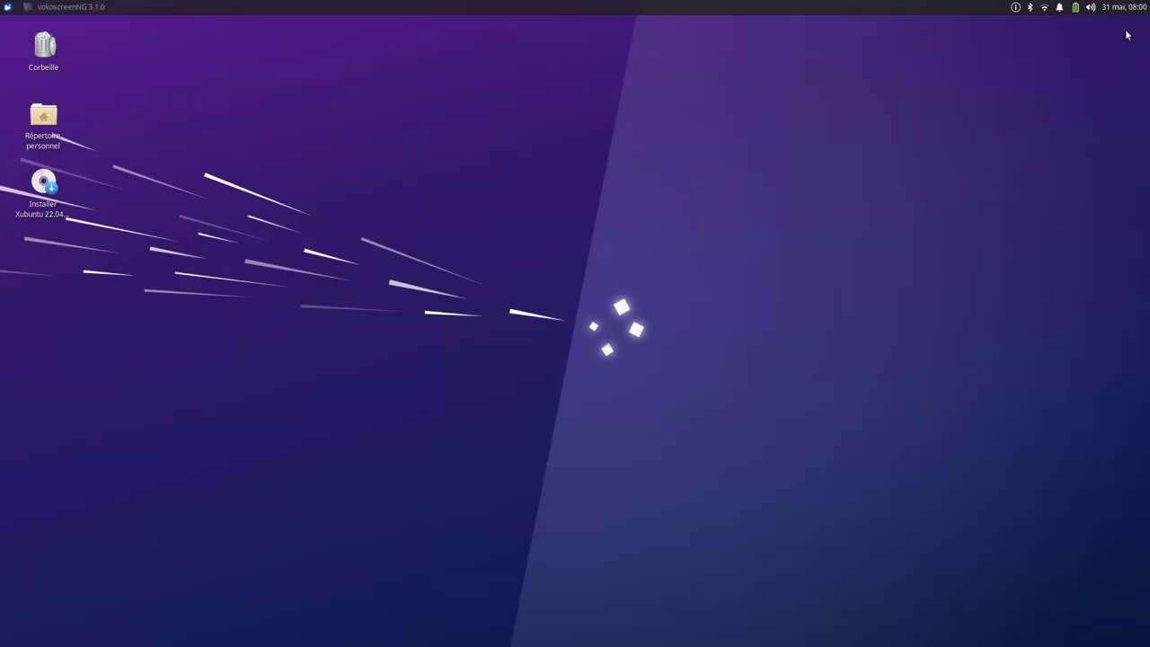
Start the Xubuntu 22.04 installer in Français and choose a normal installation with third-party software and no updates during installation
double_click(41, 182)
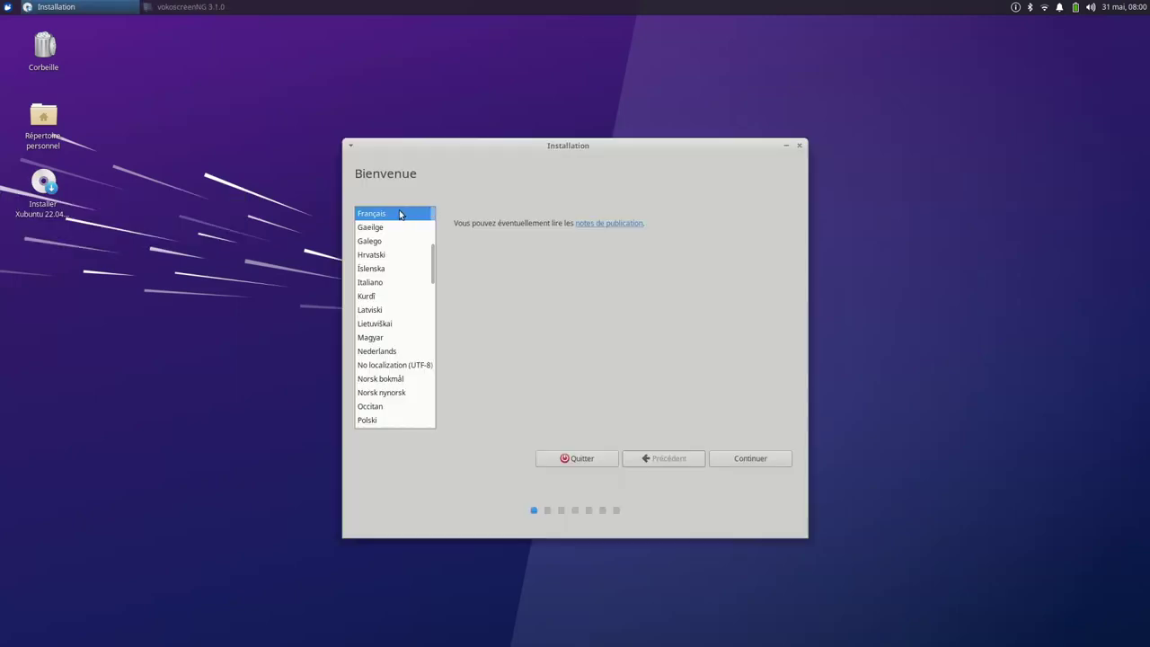
left_click(749, 464)
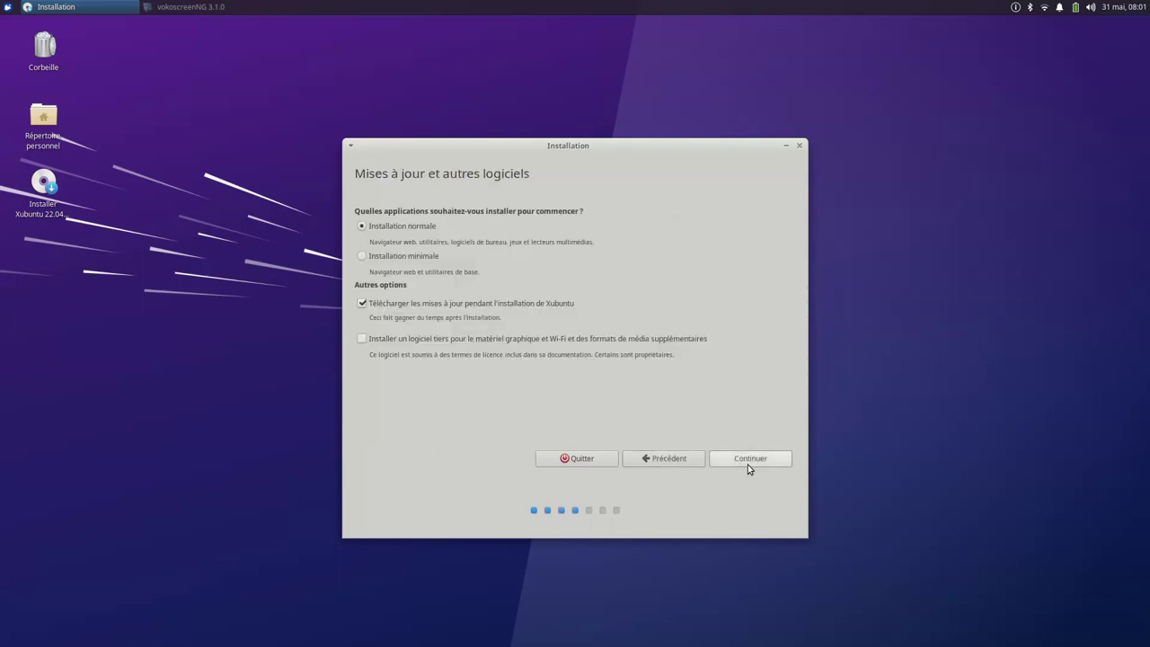
left_click(363, 339)
left_click(744, 460)
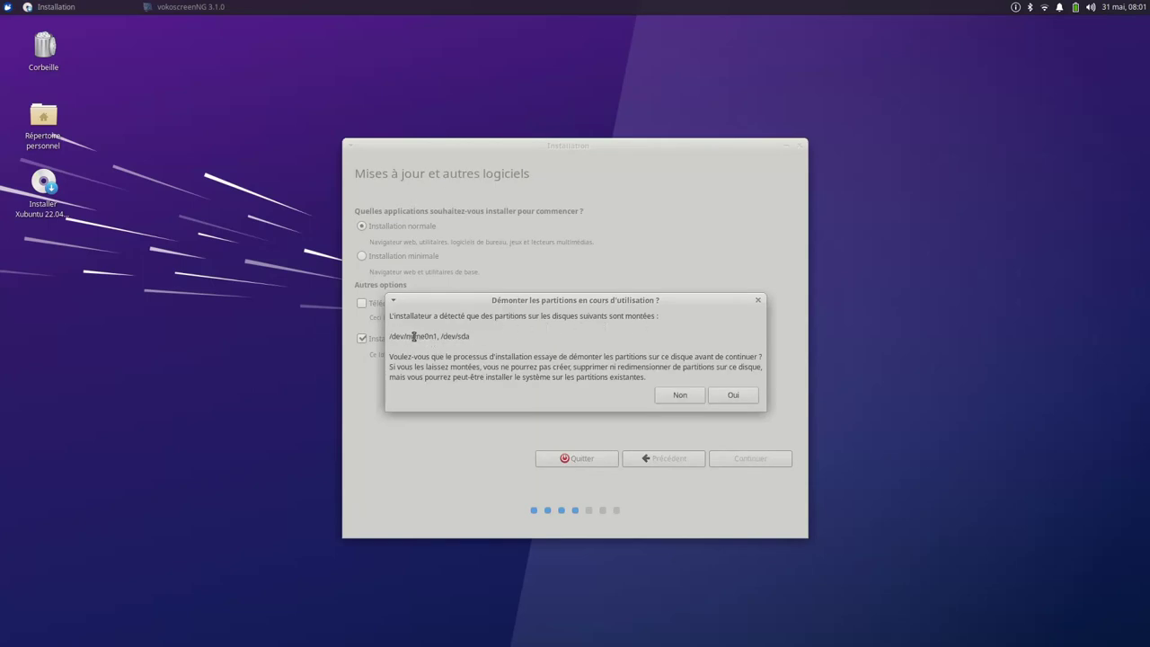
Unmount the partitions in use and apply the disk changes for installing Xubuntu alongside the other systems
left_click(733, 396)
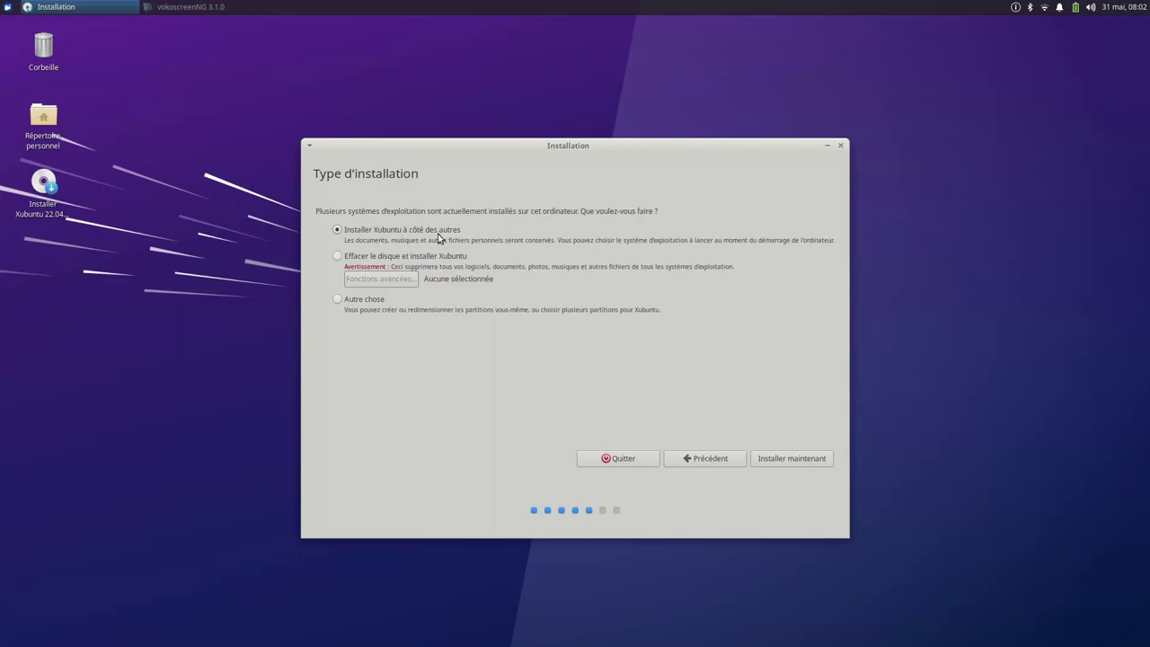
left_click(782, 459)
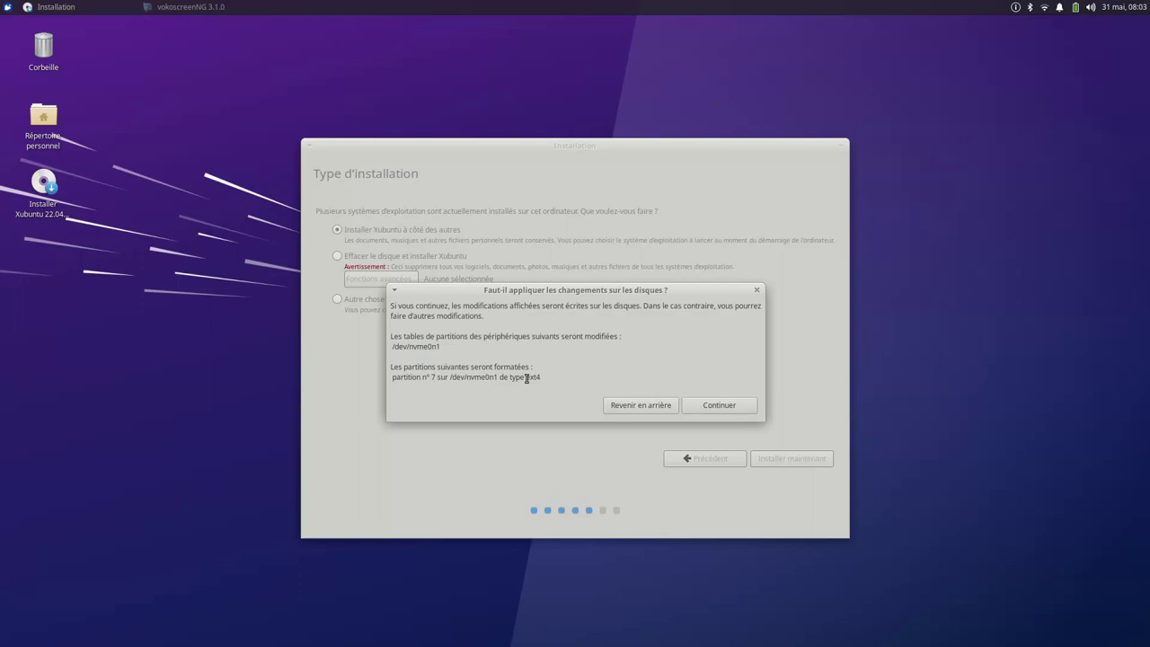
left_click(714, 405)
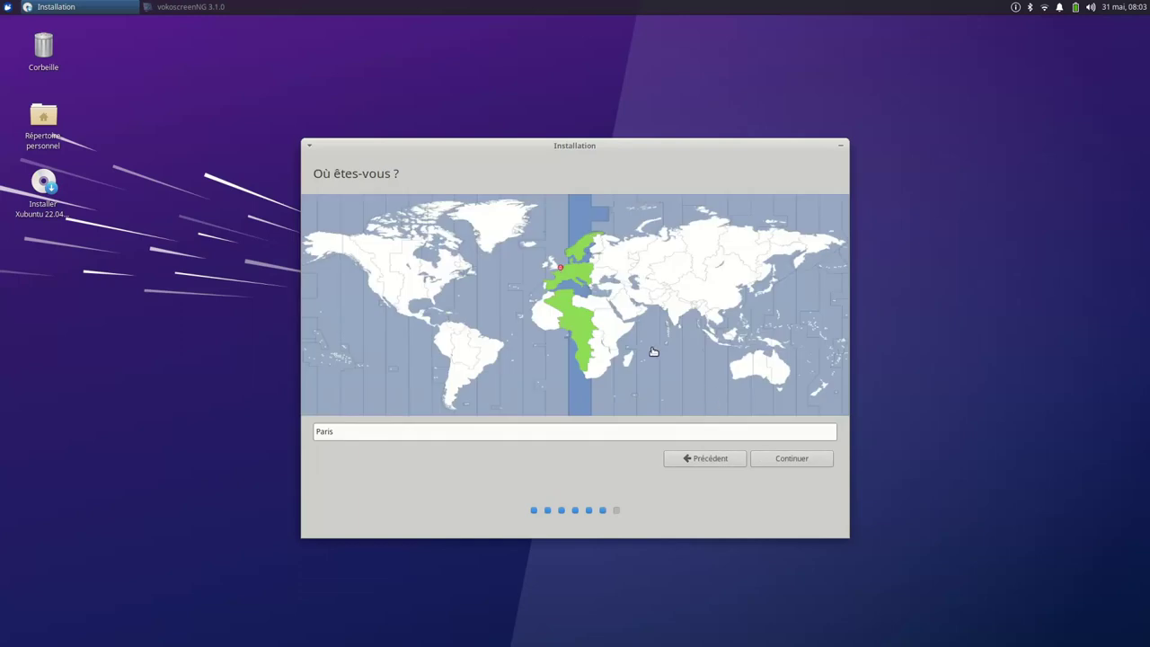
Accept Paris as the location and submit the user's name, computer name, username and account password, with the password required at login
left_click(801, 463)
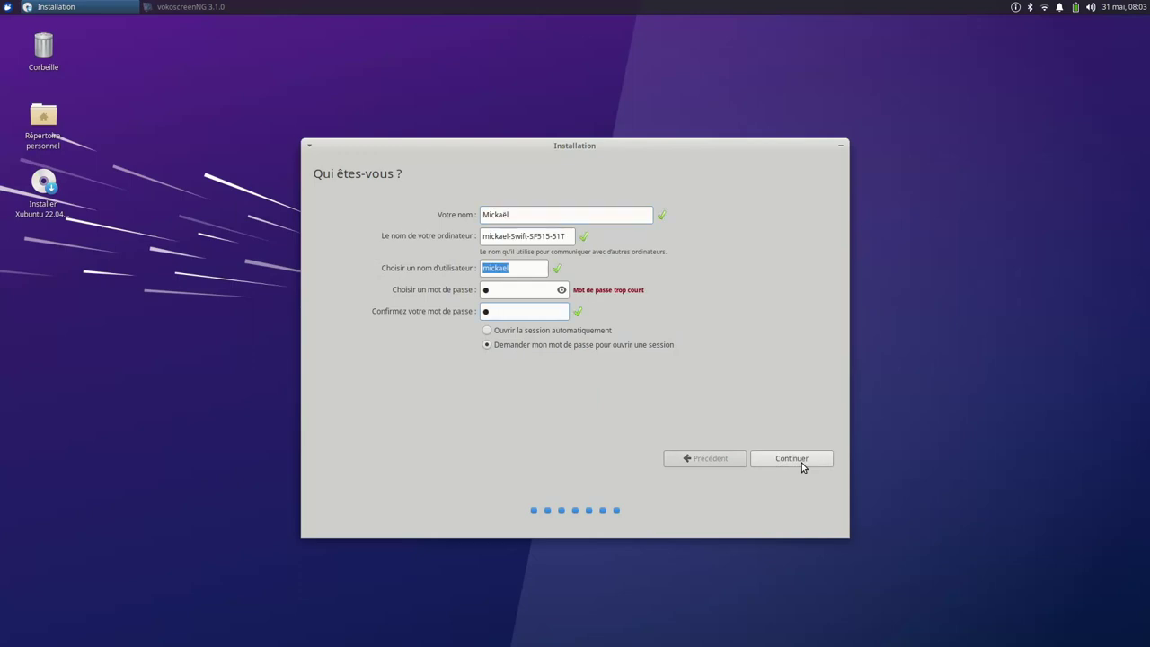
left_click(801, 459)
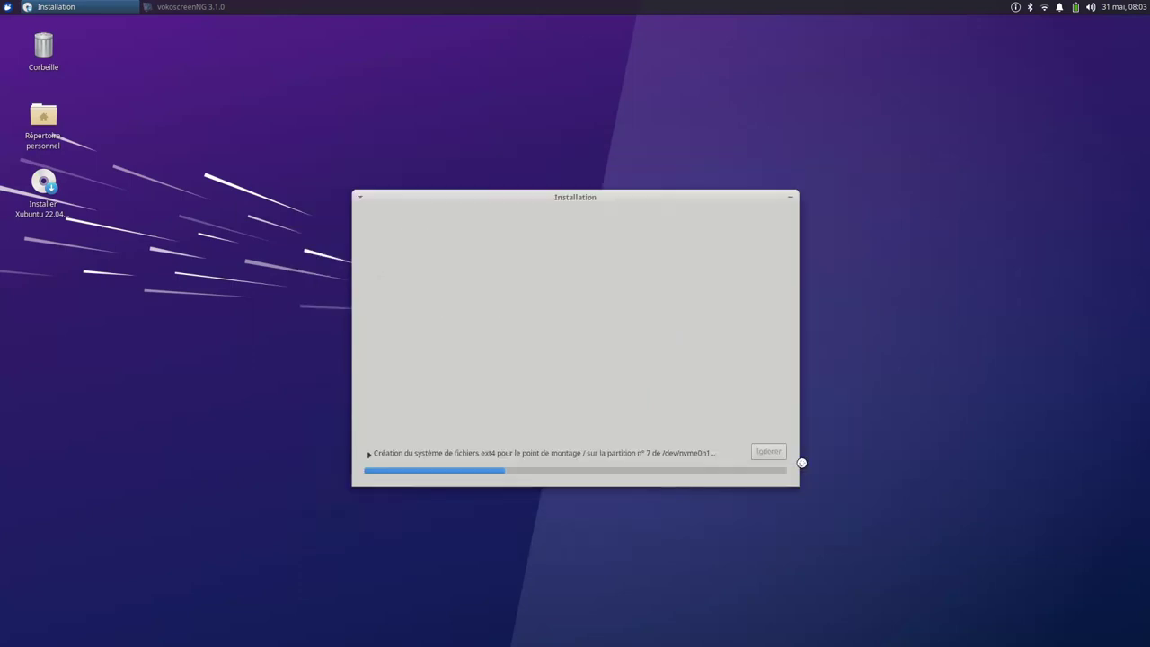
Advance through the installer's slides and choose to continue testing once the installation is complete
left_click(781, 409)
left_click(780, 410)
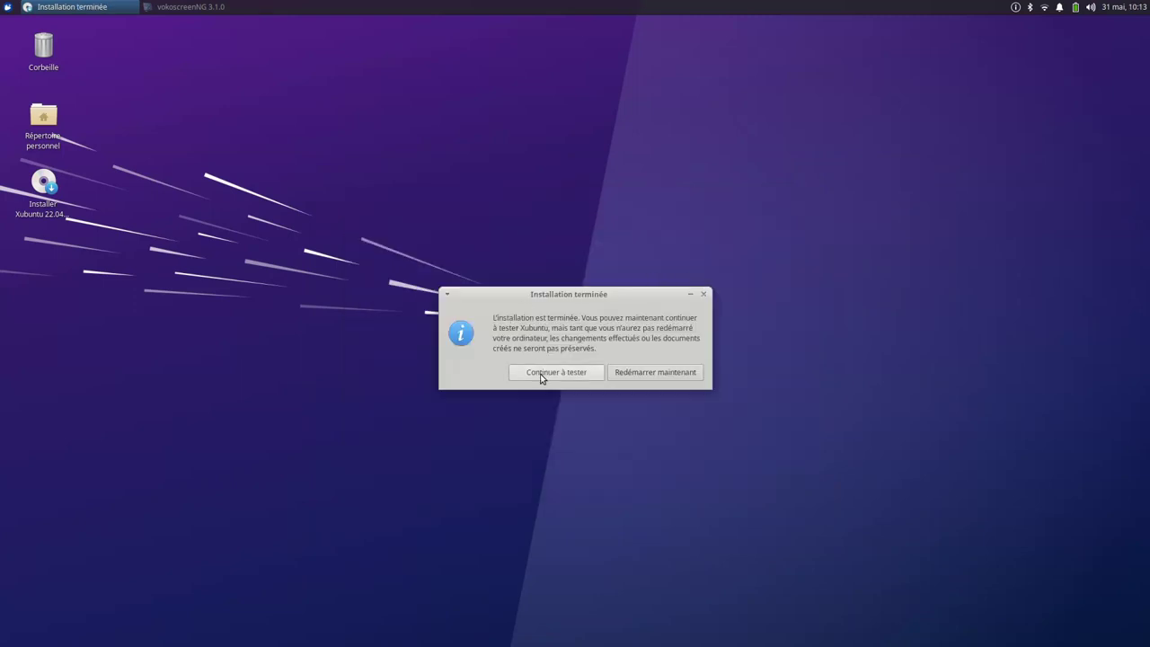
left_click(542, 377)
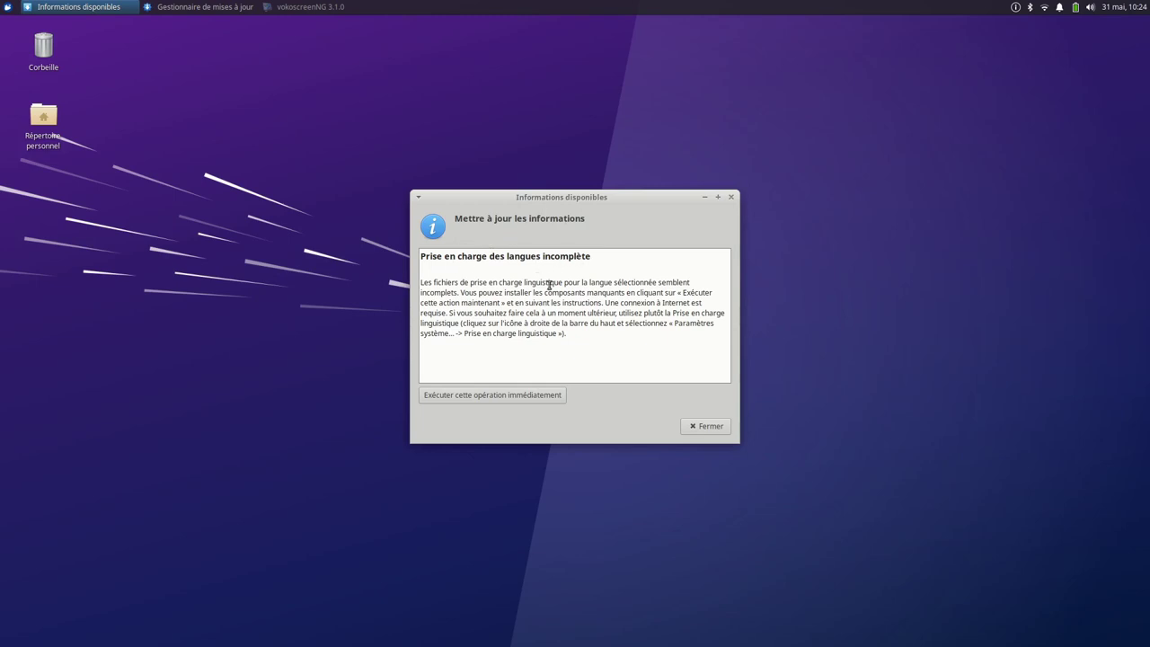
Install the missing language support components and close the language support and update information windows
left_click(476, 396)
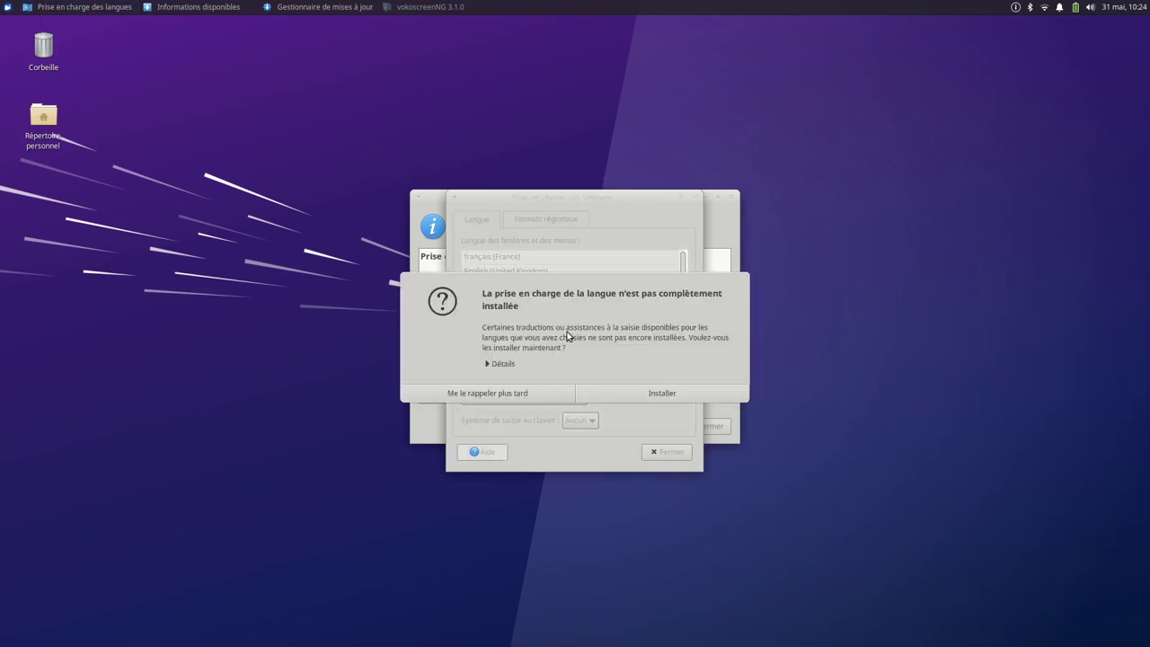
left_click(637, 395)
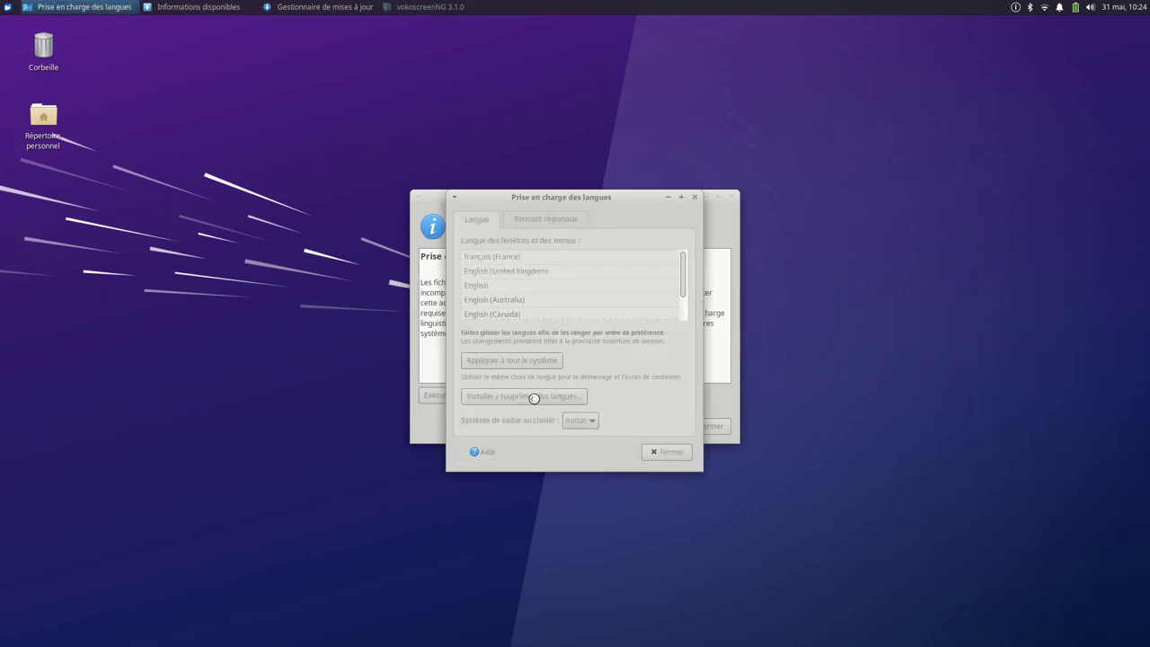
key("Return")
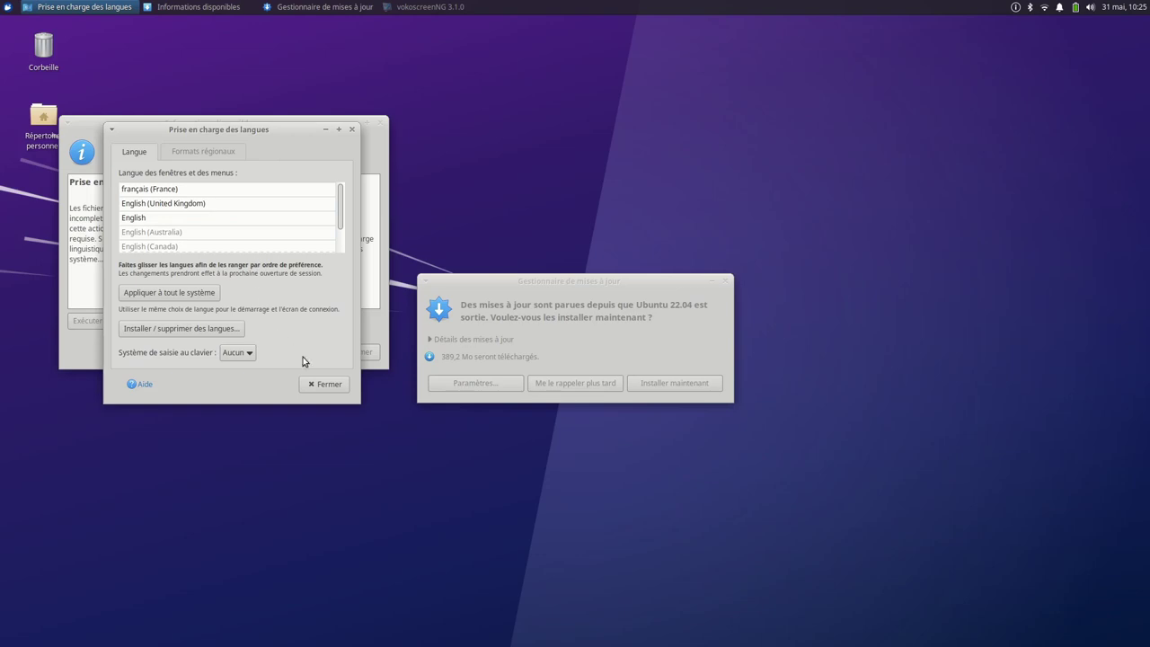
left_click(336, 392)
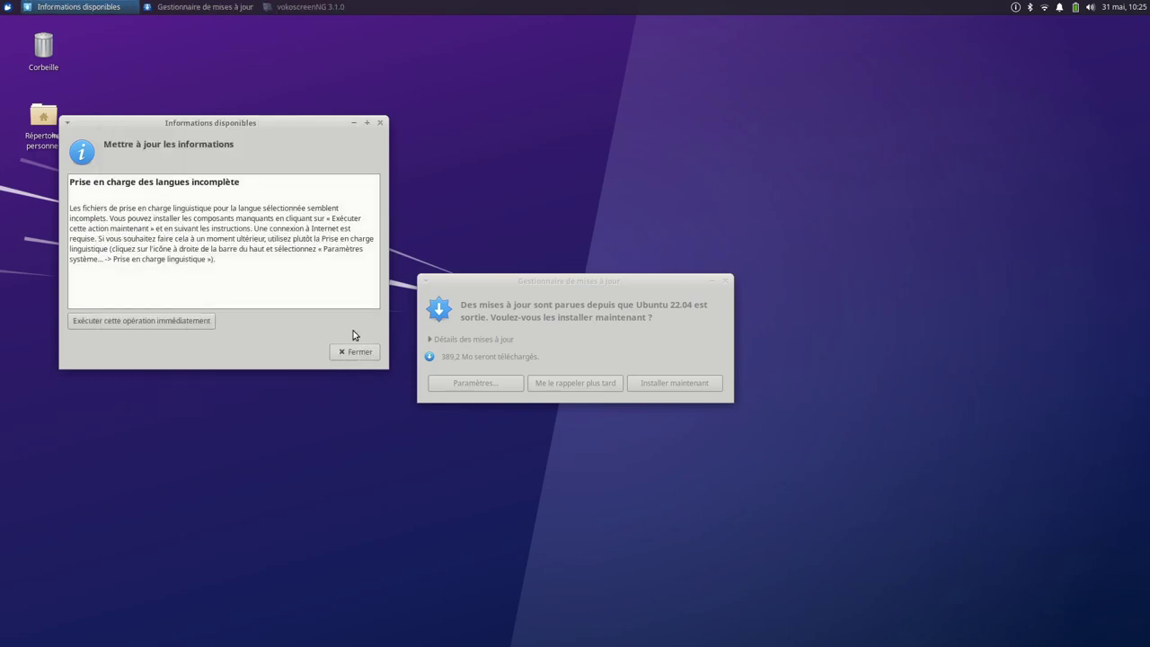
left_click(356, 352)
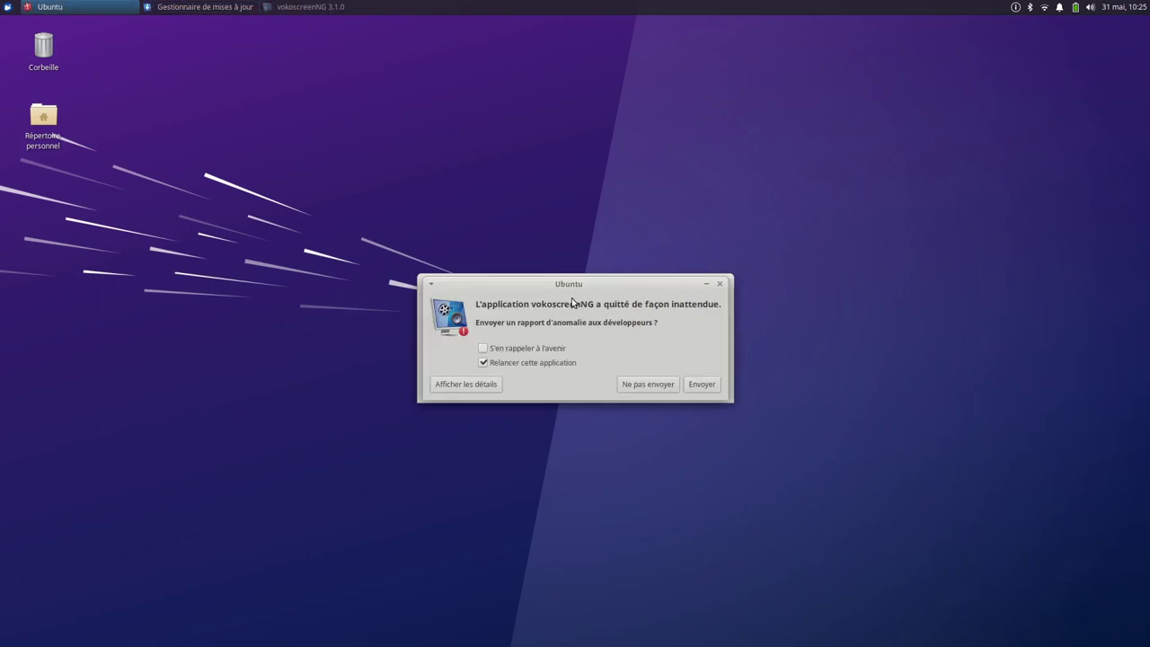
Examine the details of the vokoscreenNG crash report, authenticating with the account password, and close the report without sending it
left_click_drag(585, 284, 784, 96)
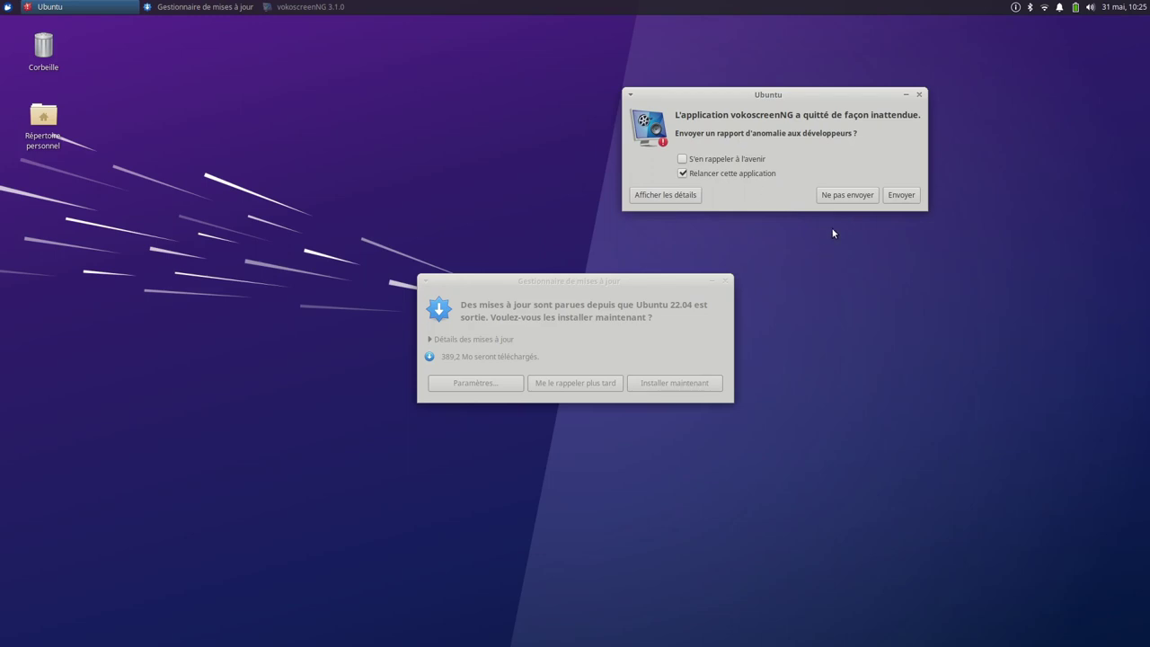
left_click(667, 195)
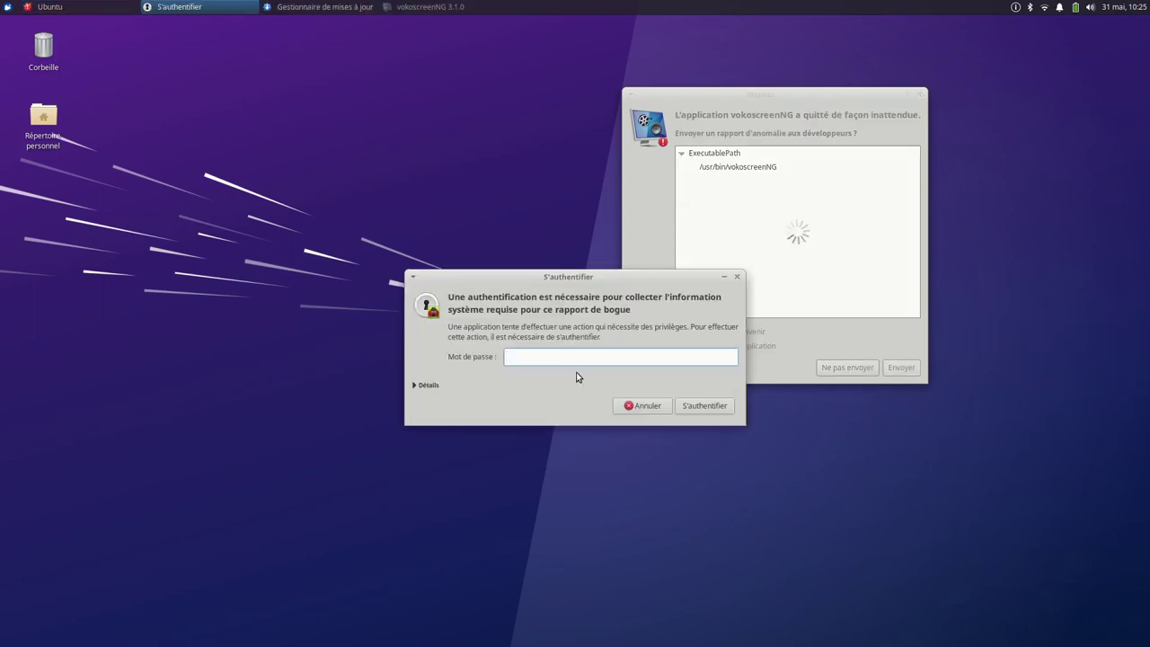
key("Return")
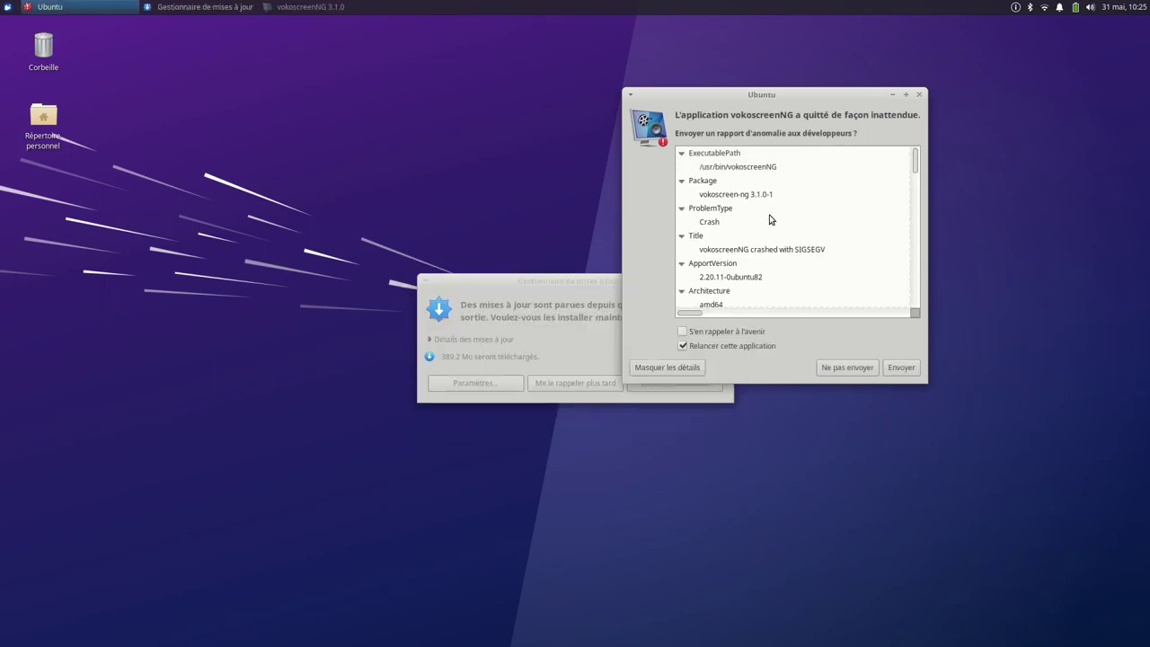
scroll(808, 216, "down", 10)
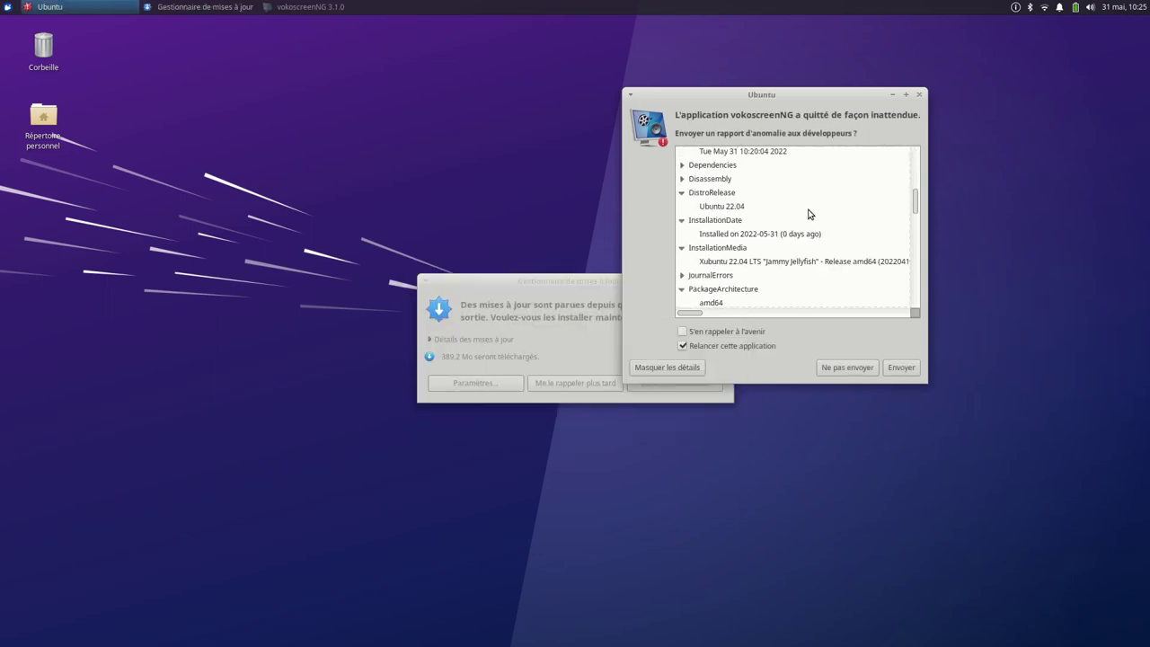
left_click(918, 94)
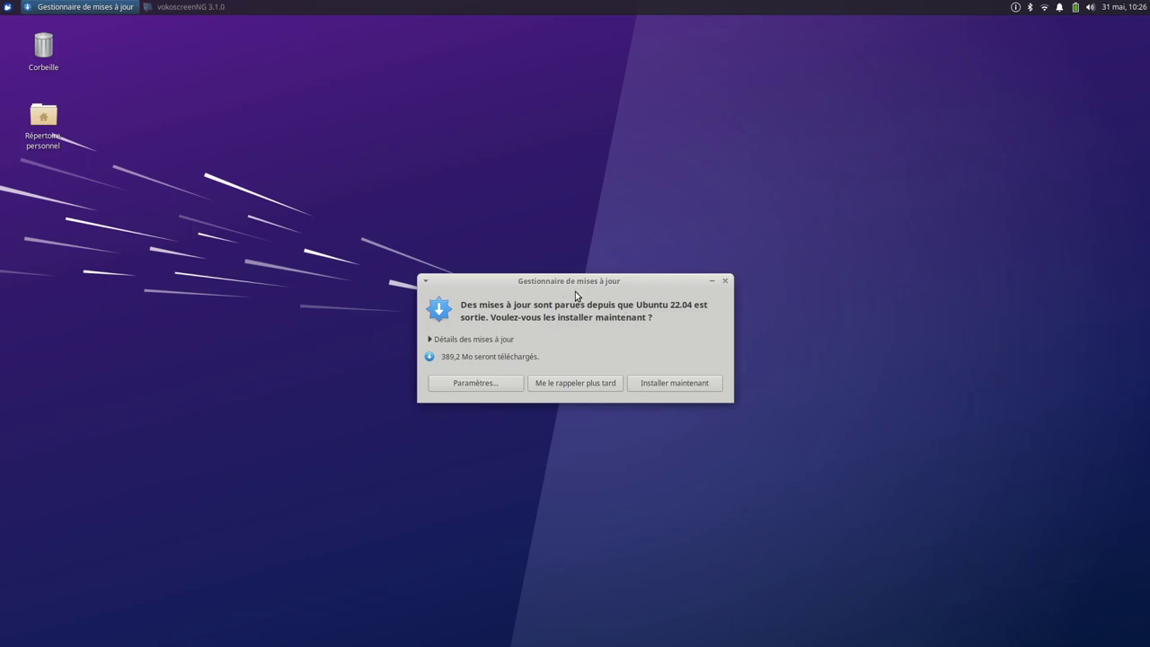
Open the update settings and review the Ubuntu software sources, other software sources and update subscription choices
left_click(456, 384)
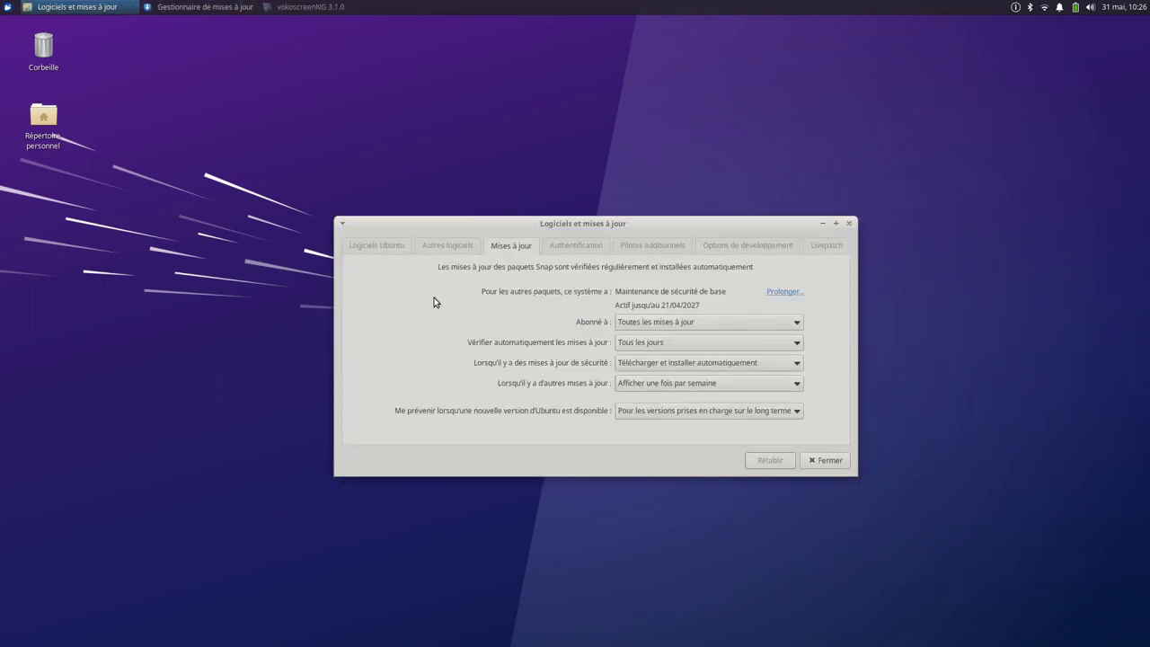
left_click(364, 251)
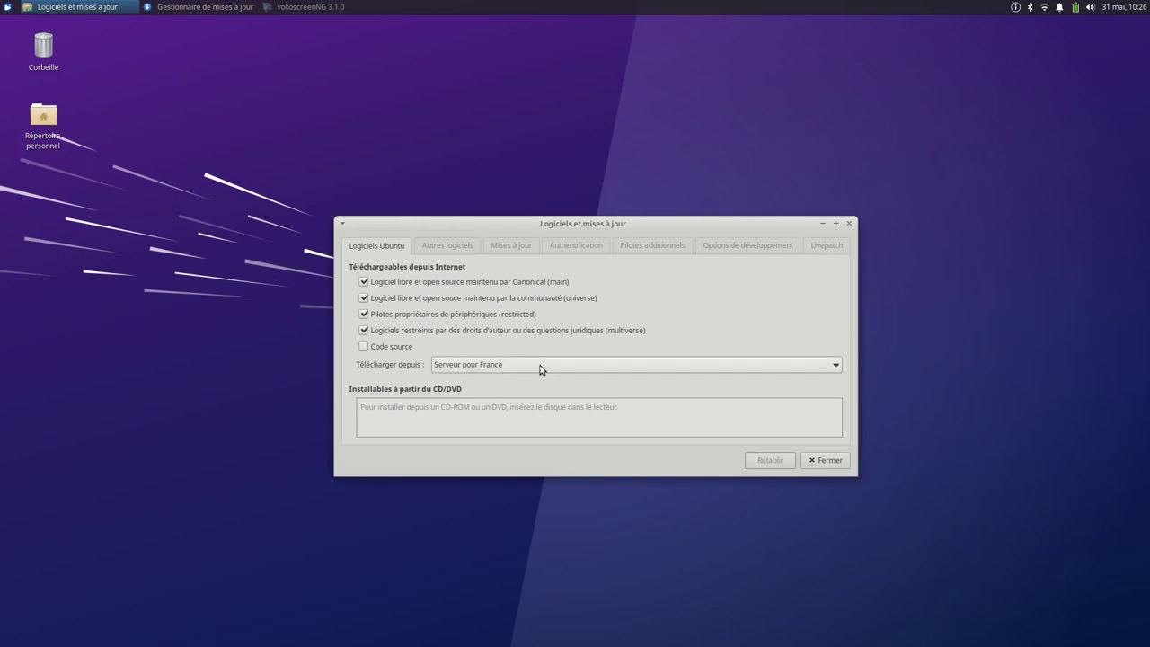
left_click(445, 247)
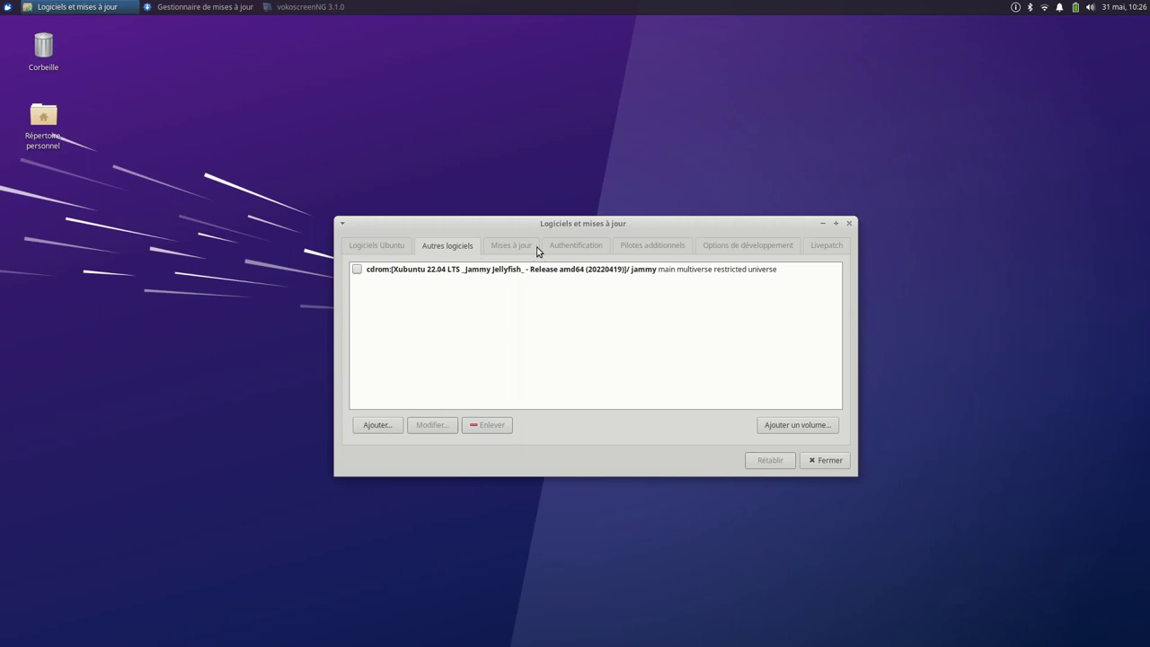
left_click(503, 247)
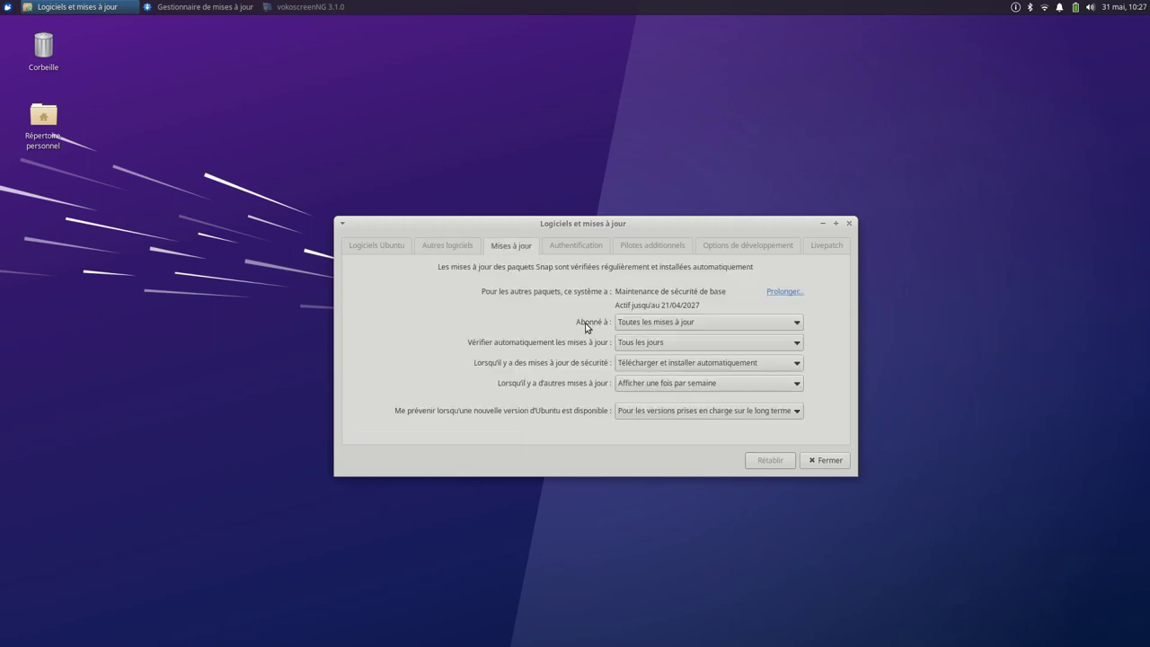
left_click(740, 325)
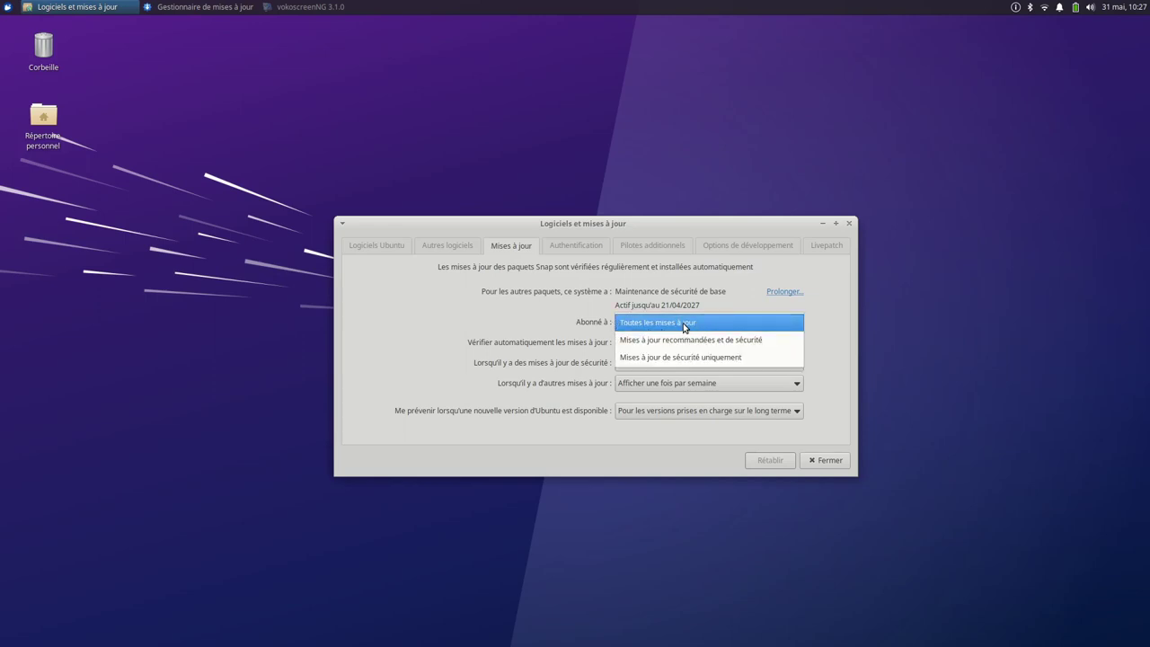
left_click(411, 419)
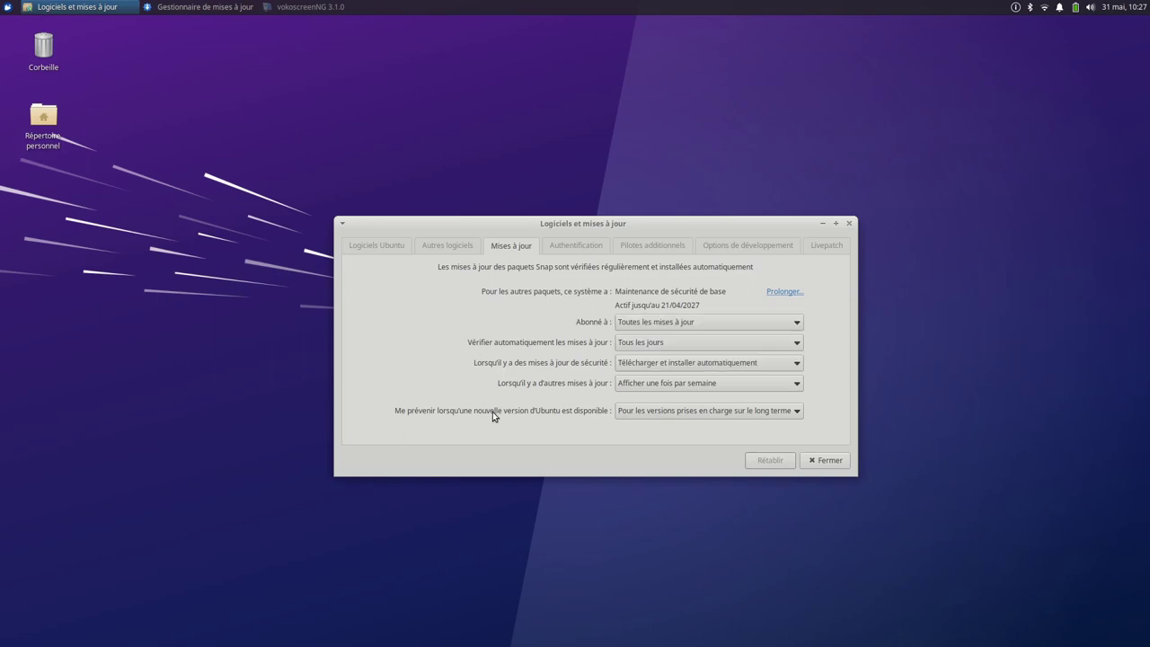
Set the notification for new Ubuntu versions to "Jamais"
left_click(742, 414)
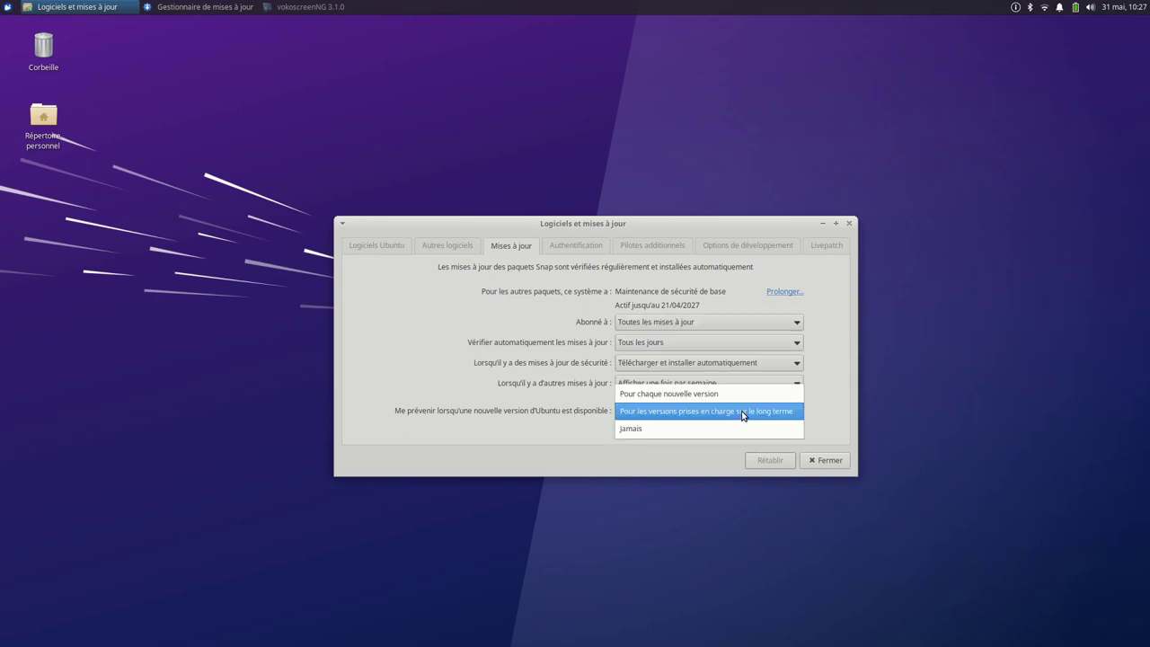
left_click(648, 429)
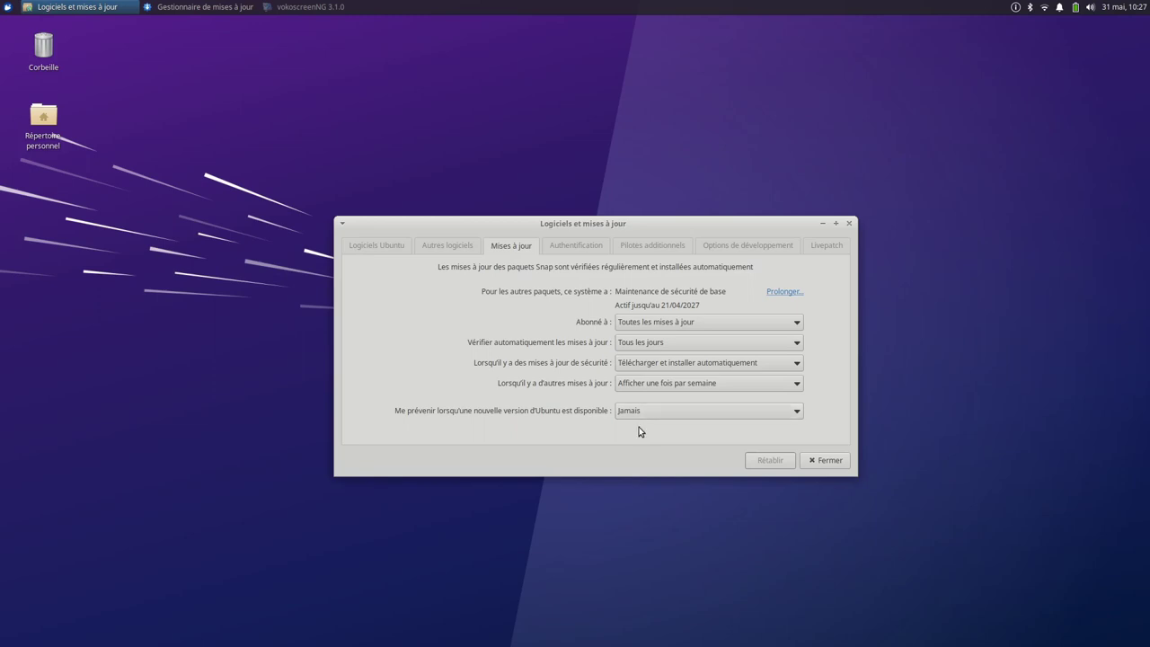
left_click(658, 412)
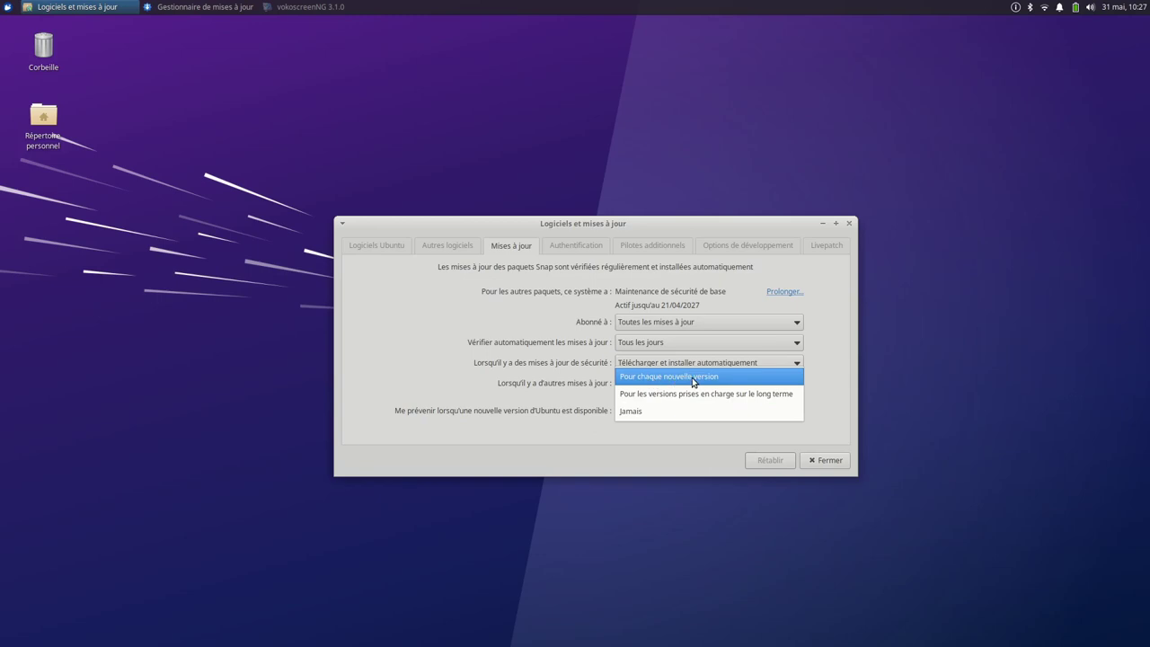
left_click(639, 412)
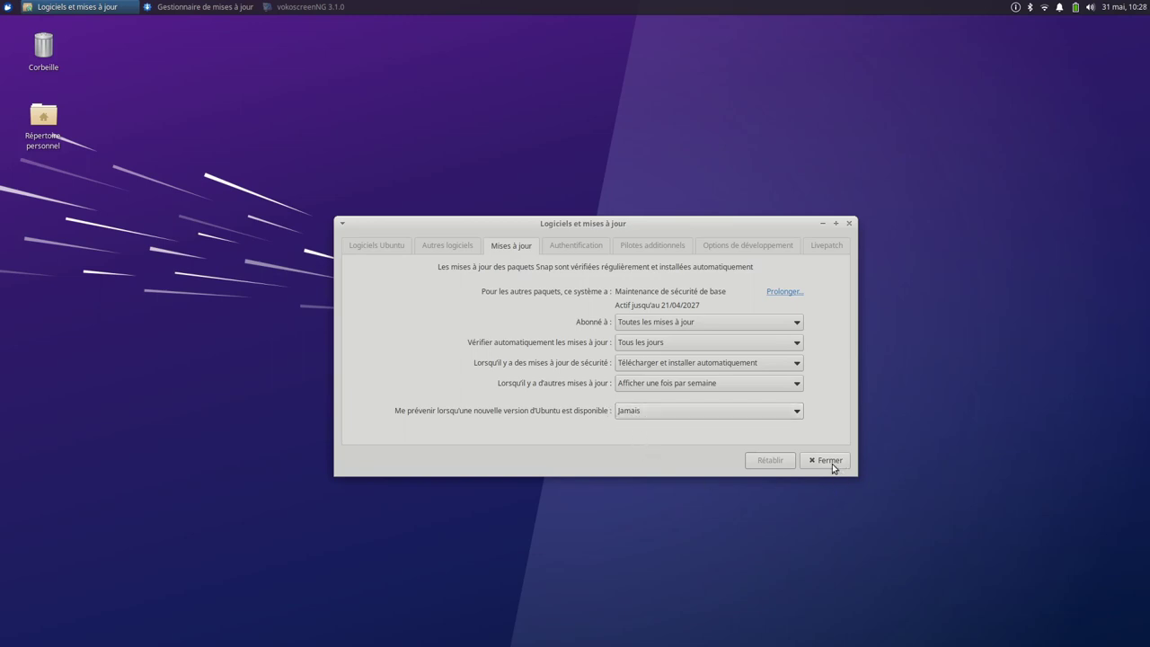
Check the authentication and additional drivers settings, then close the settings and start installing the available updates
left_click(566, 249)
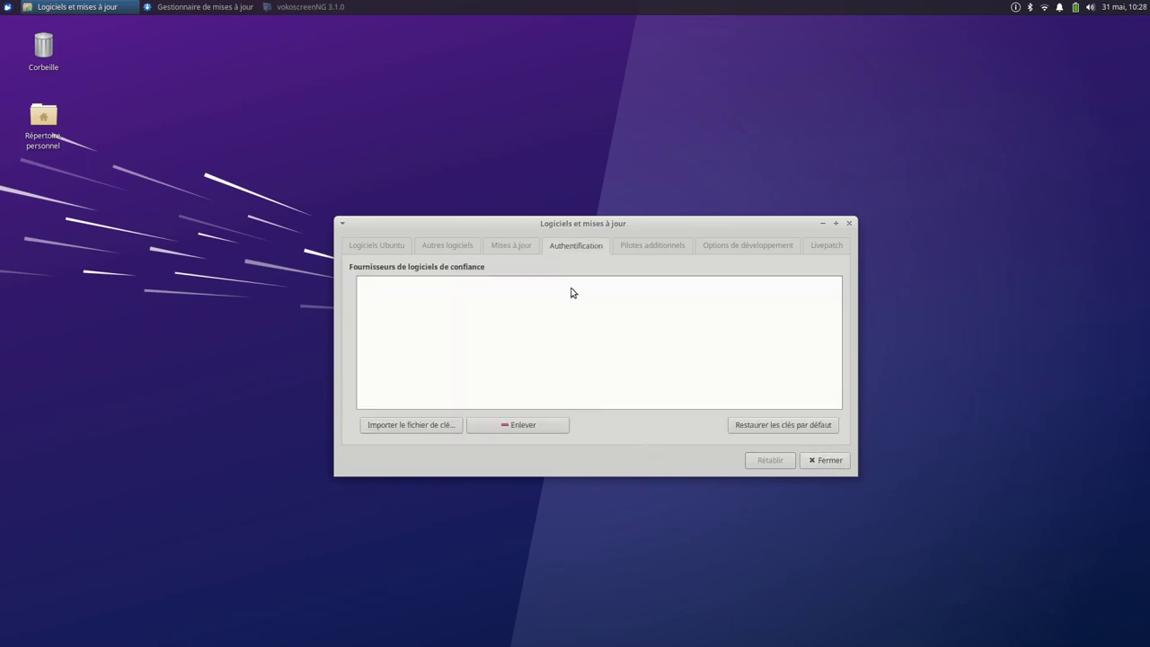
left_click(641, 246)
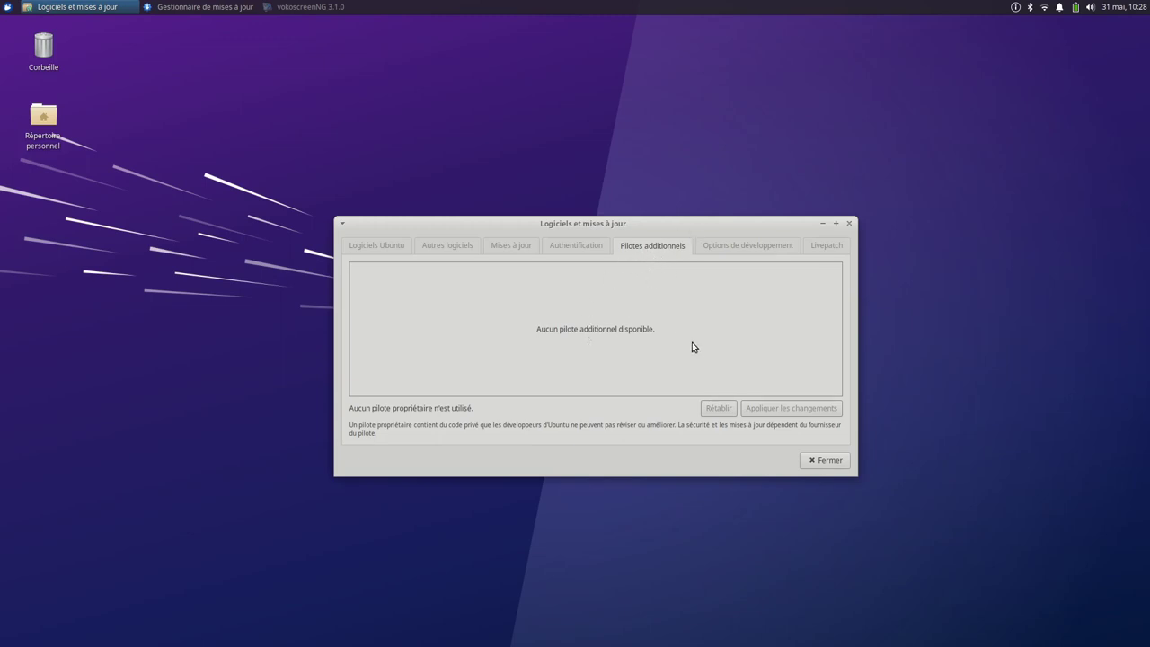
left_click(820, 461)
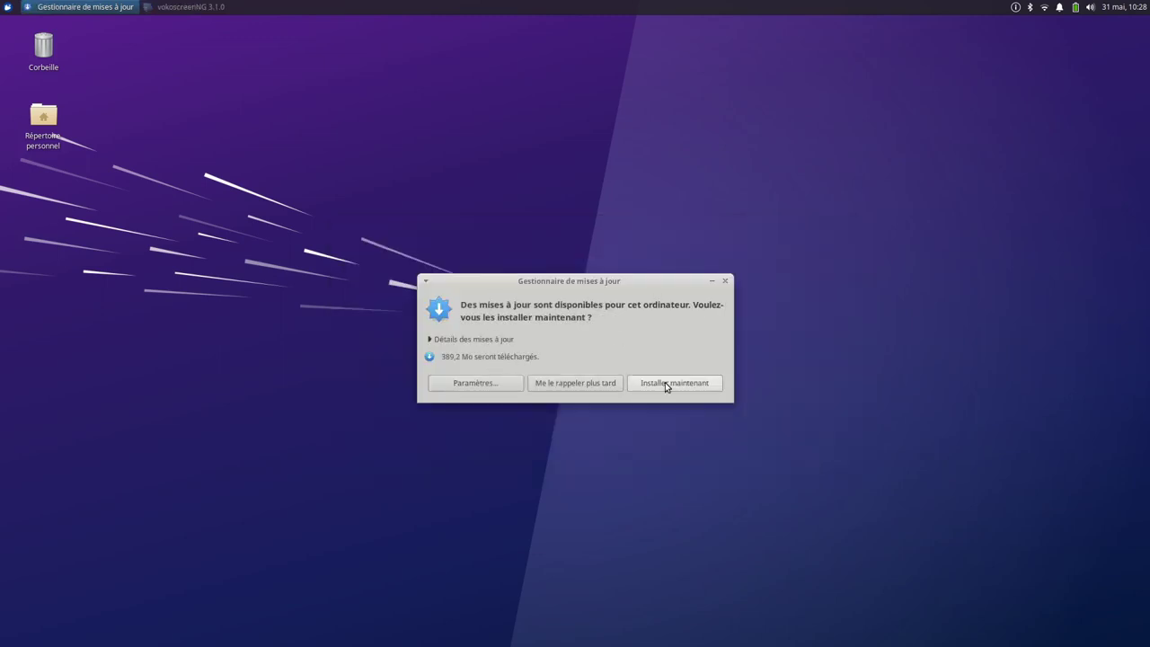
left_click(664, 383)
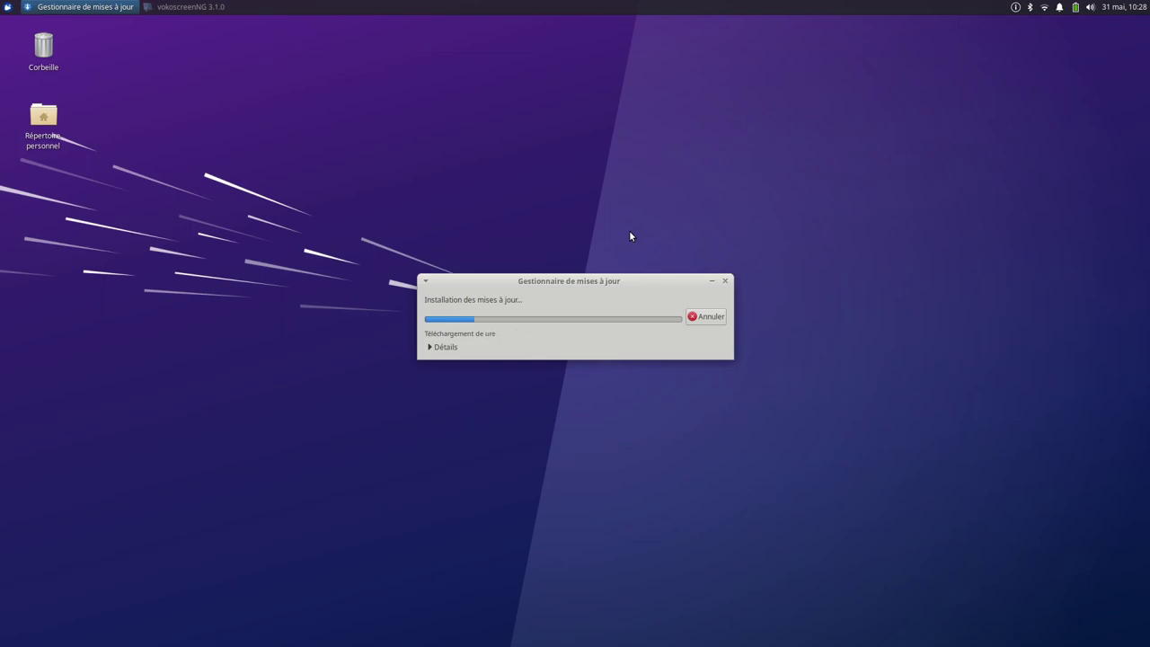
Add a launcher for Calculatrice de MATE from the accessories to the desktop's panel
left_click(7, 7)
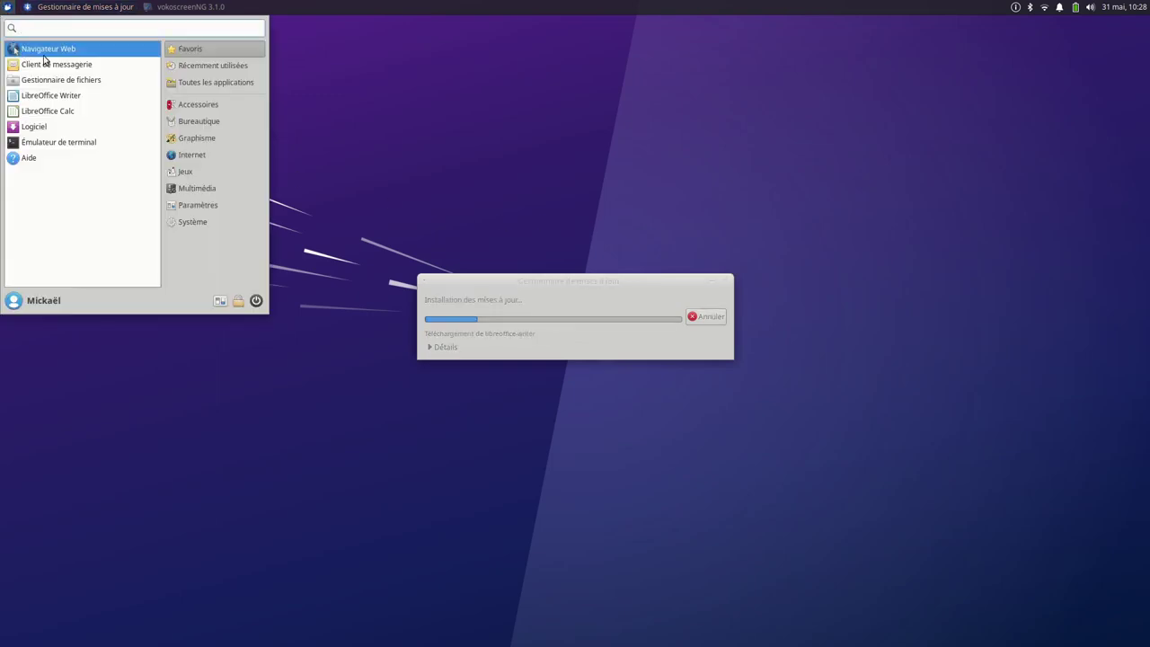
left_click(209, 106)
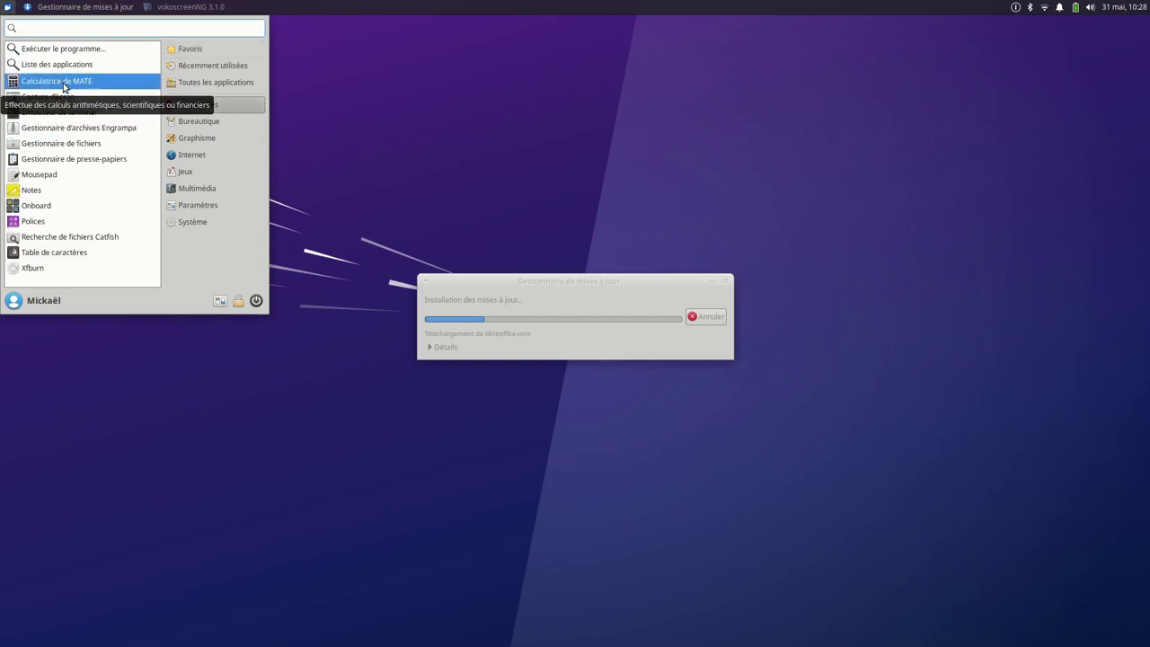
right_click(63, 87)
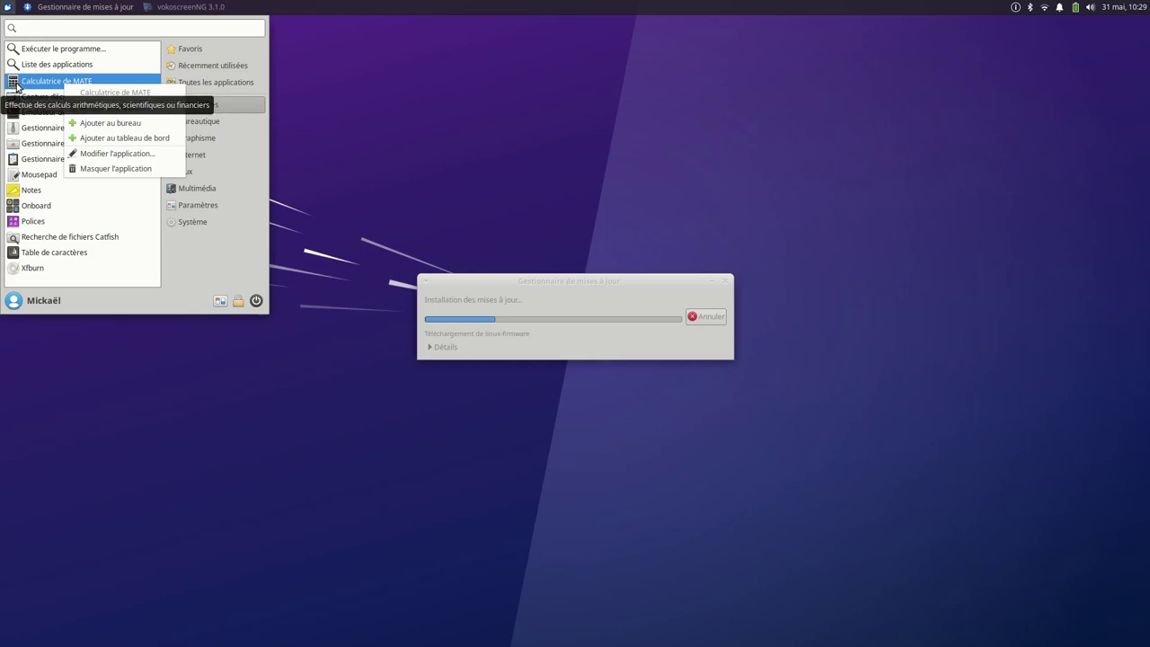
left_click(70, 7)
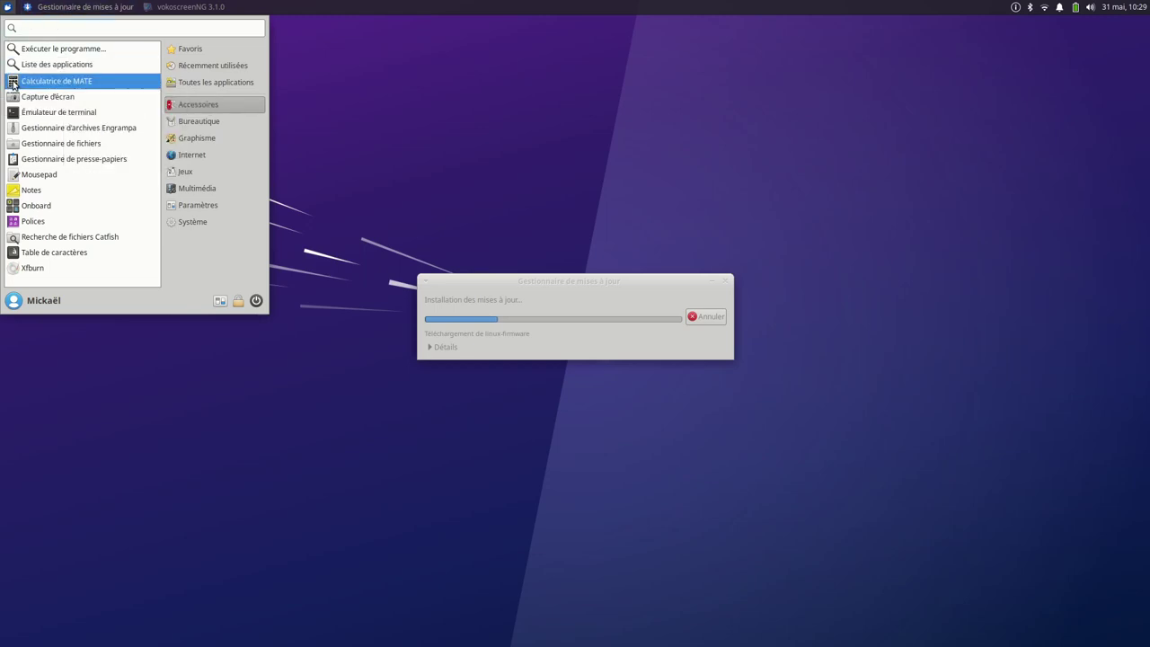
left_click_drag(15, 83, 21, 13)
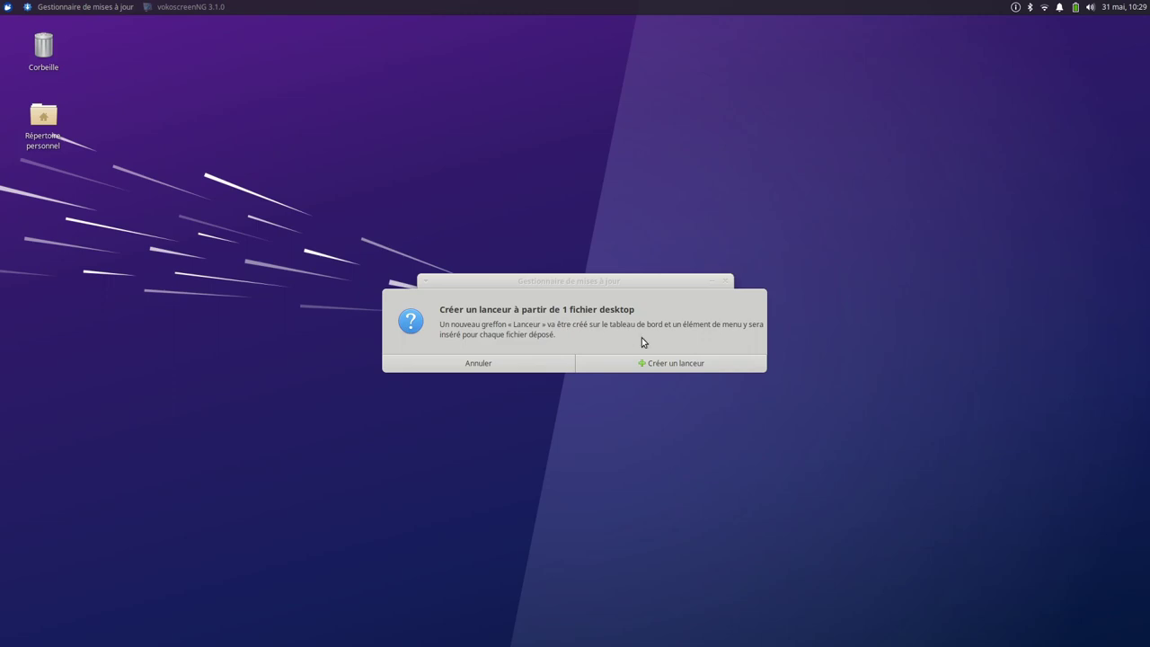
left_click(673, 366)
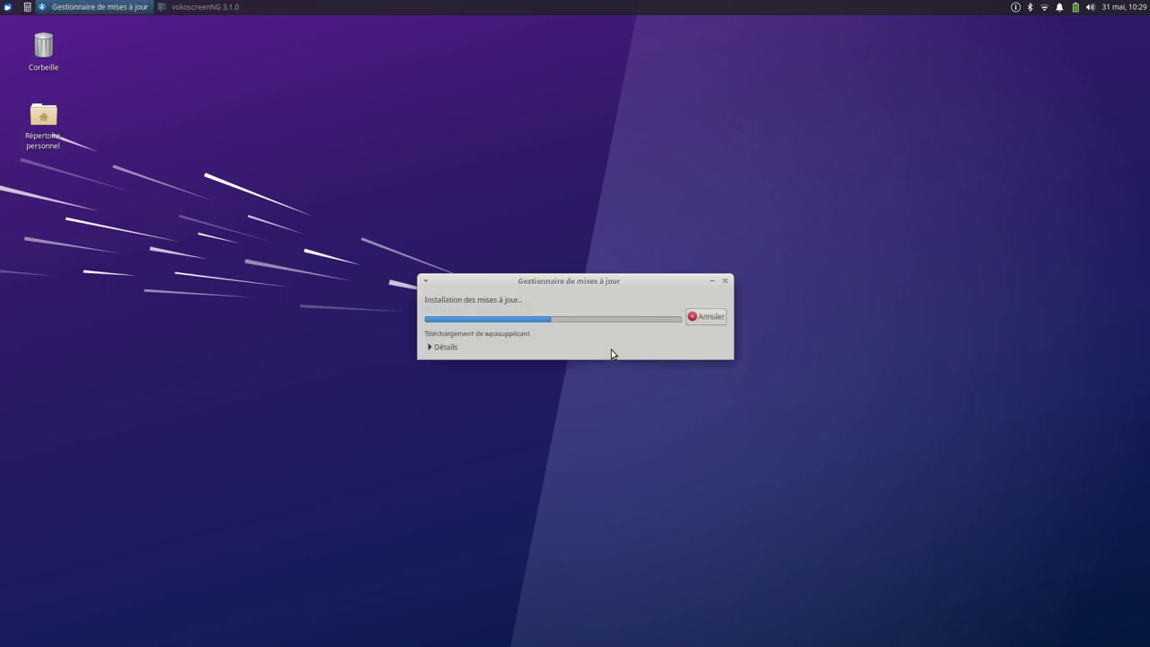
Move the calculator launcher to just after the open-window buttons on the panel
right_click(27, 8)
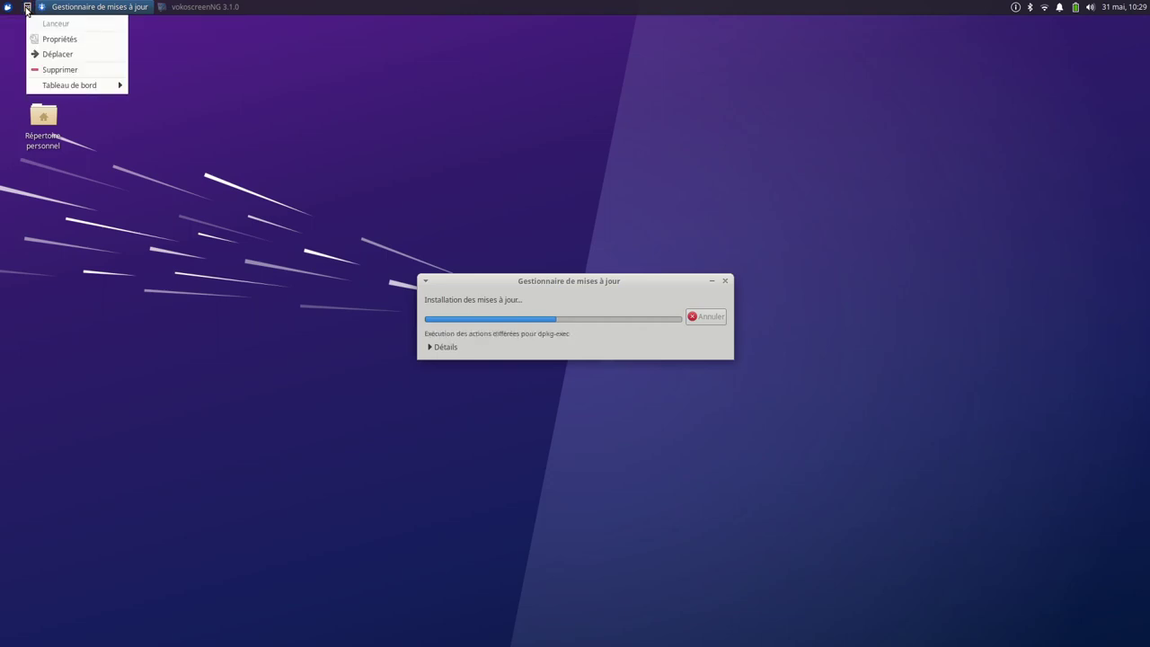
left_click(55, 56)
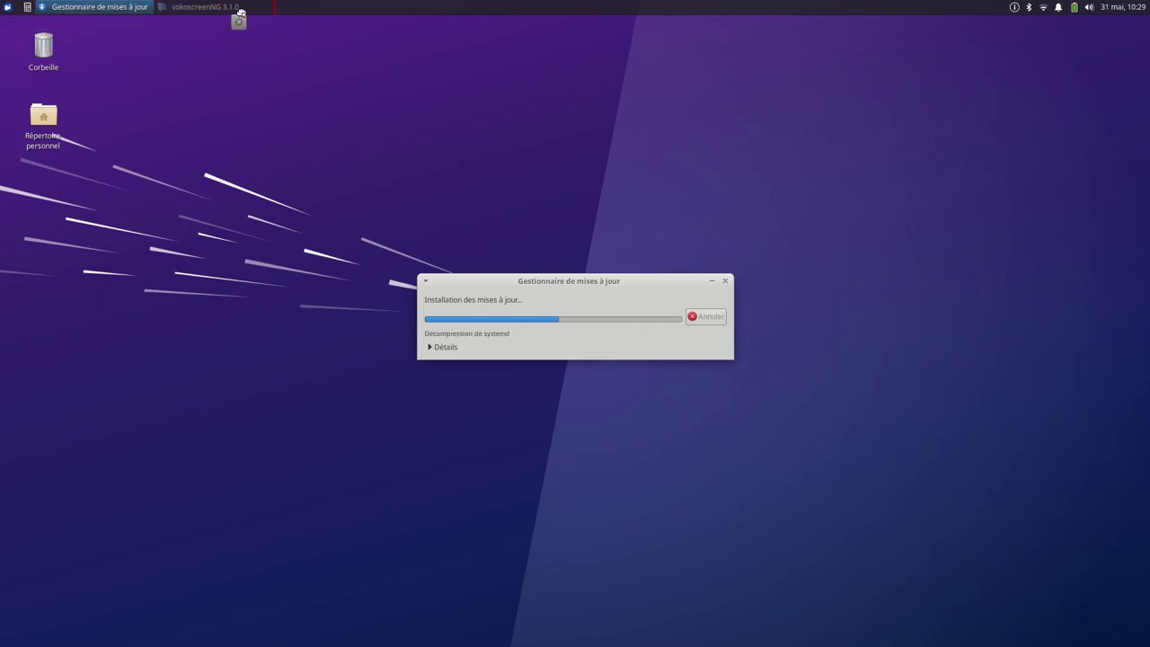
left_click(286, 7)
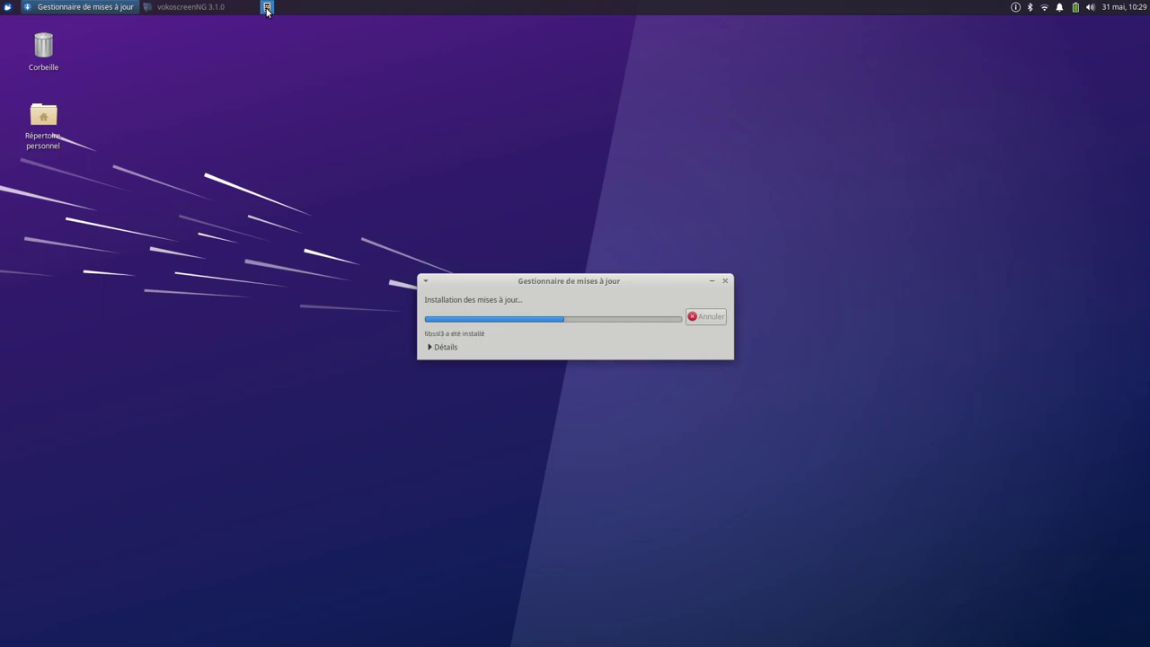
Move the calculator launcher back along the panel to directly beside the applications menu
right_click(267, 9)
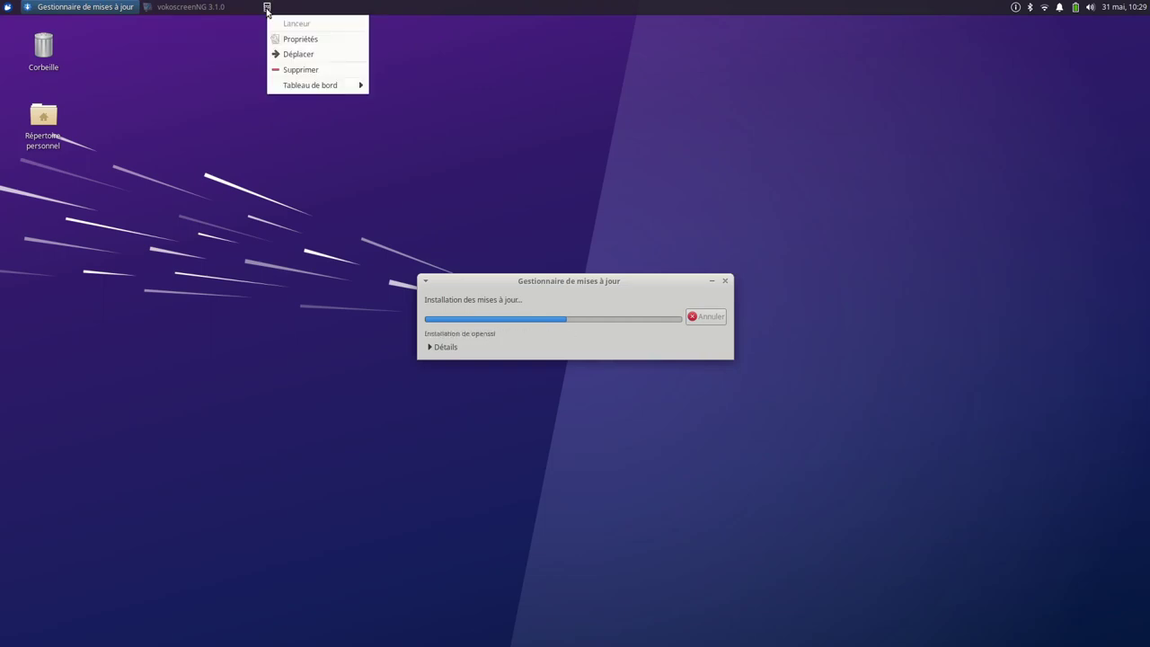
left_click(288, 56)
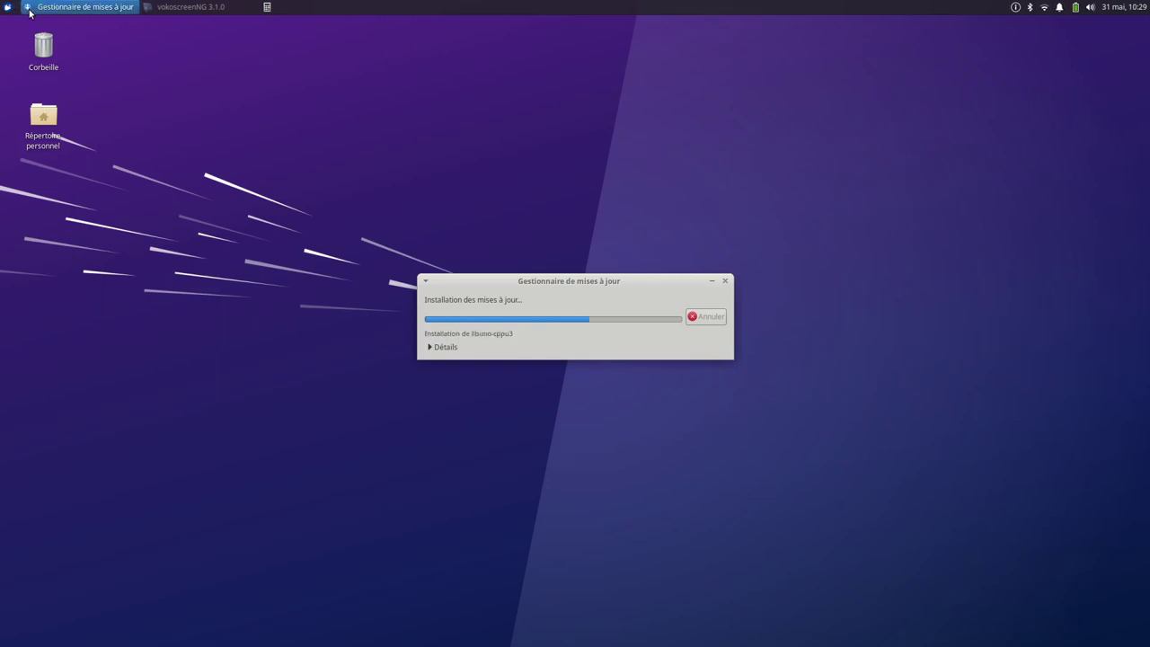
right_click(266, 8)
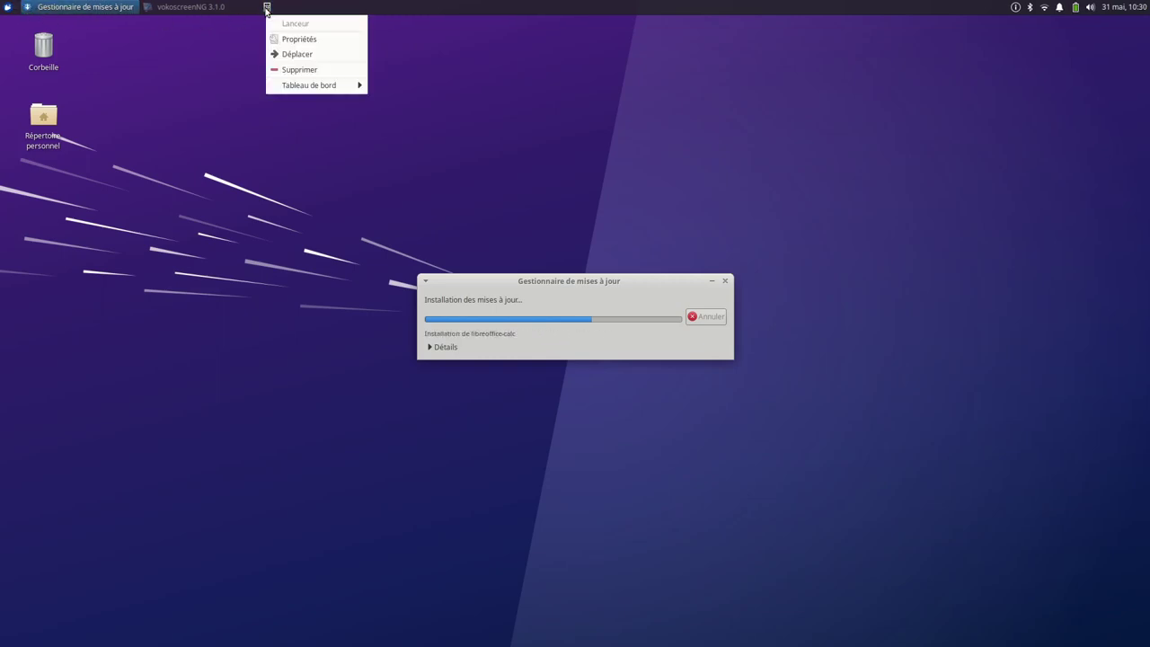
left_click(299, 54)
left_click(22, 7)
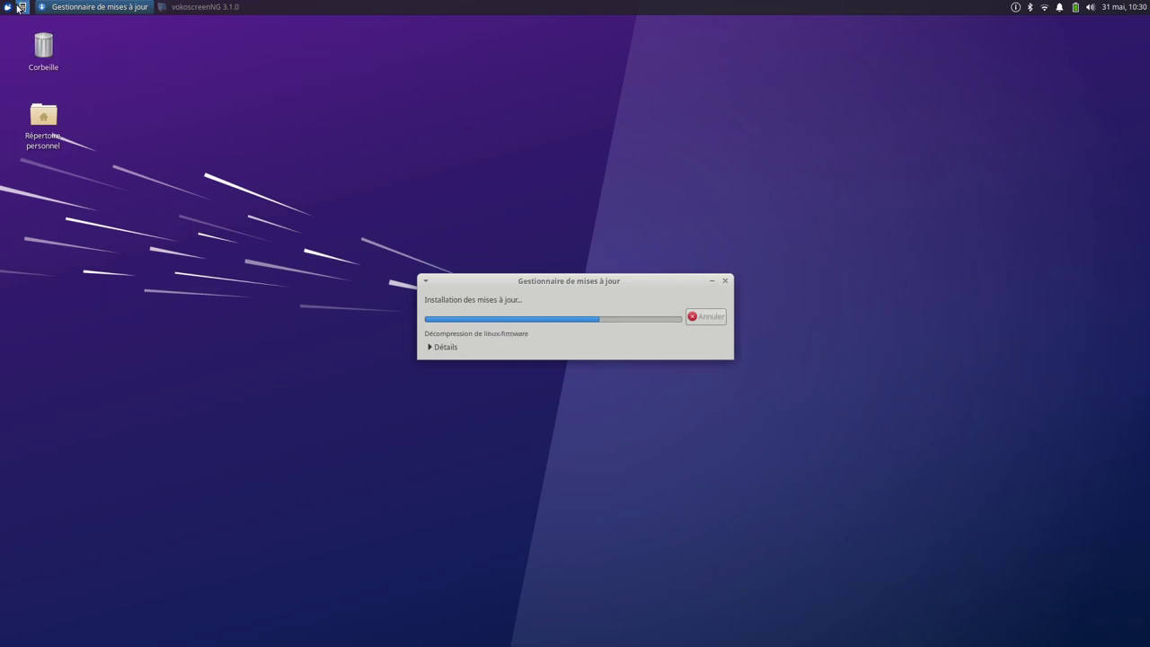
Open the accessory "Capture d'écran" to view its screenshot options
left_click(7, 7)
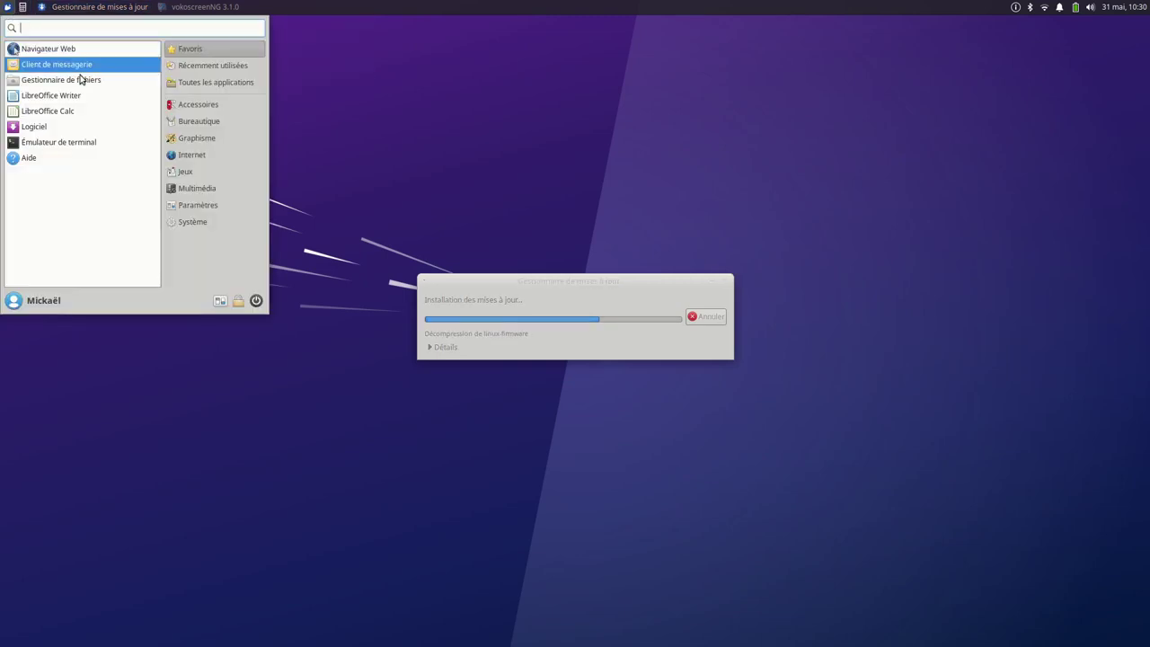
left_click(217, 105)
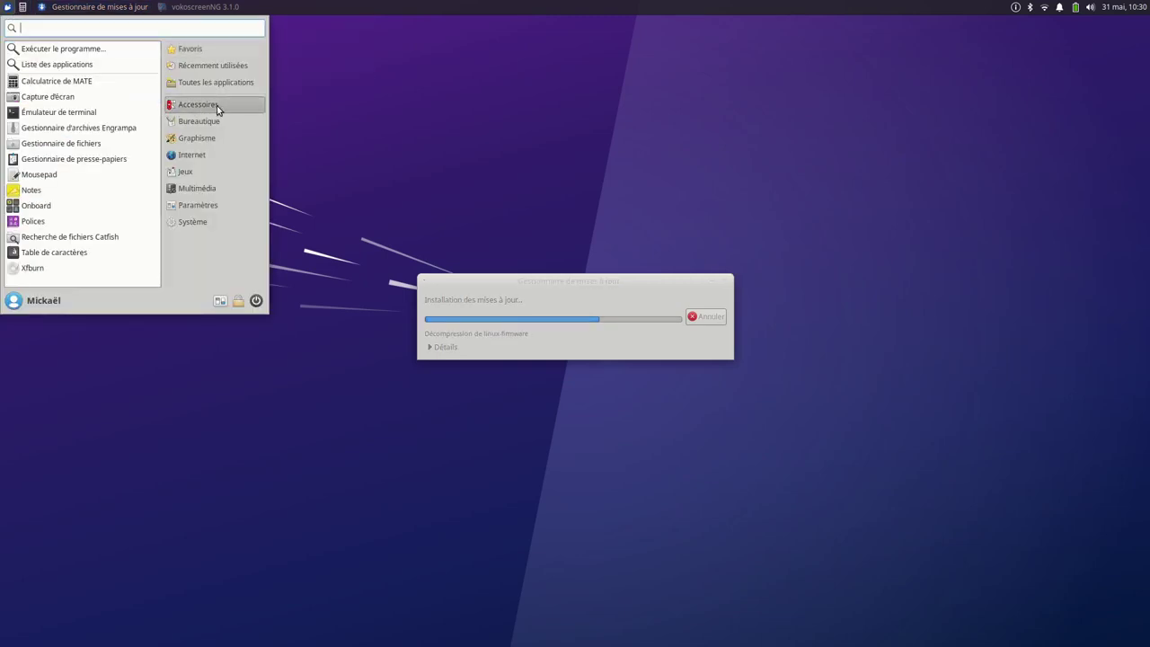
left_click(90, 97)
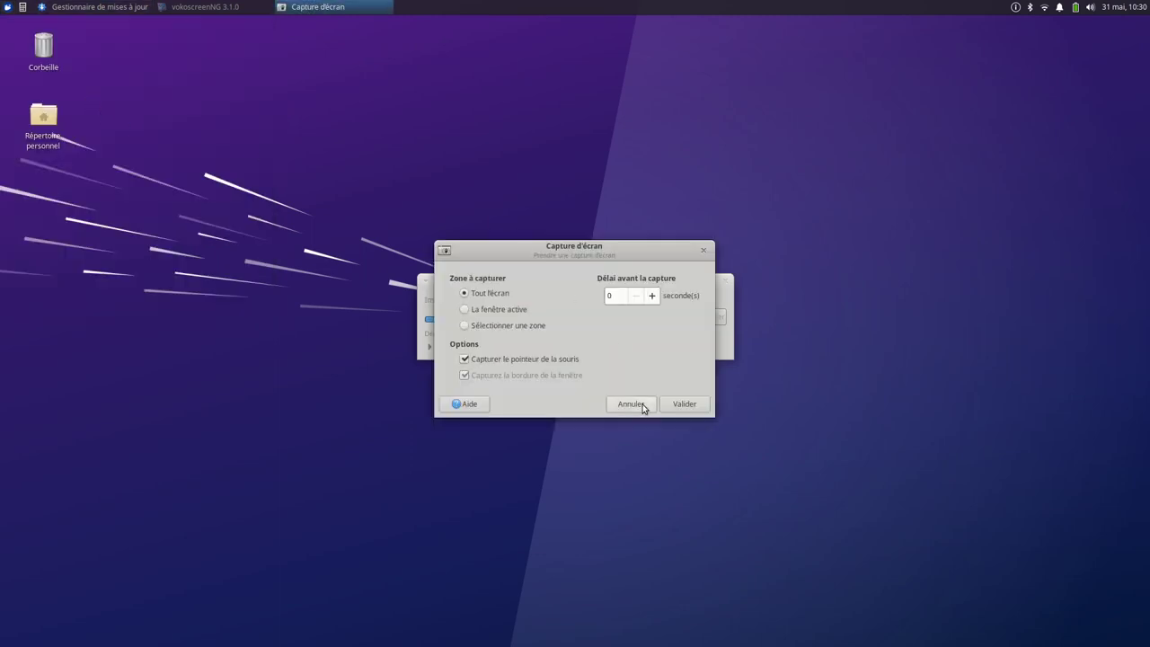
Cancel the screenshot dialog and open the accessory "Gestionnaire de fichiers"
left_click(631, 404)
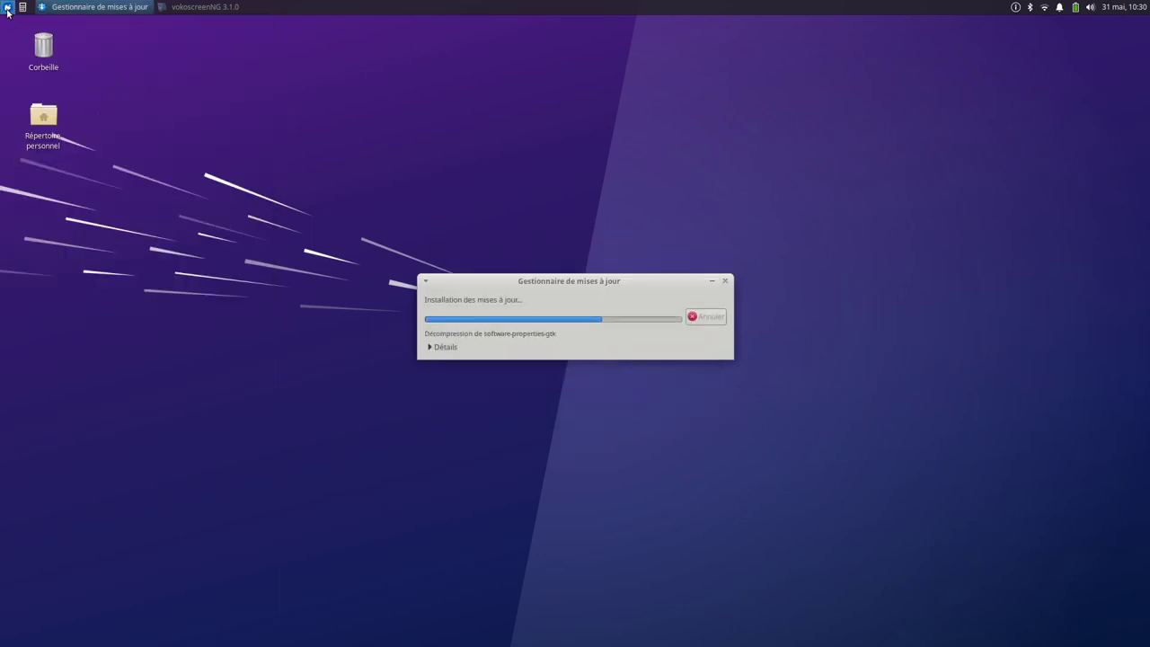
left_click(7, 7)
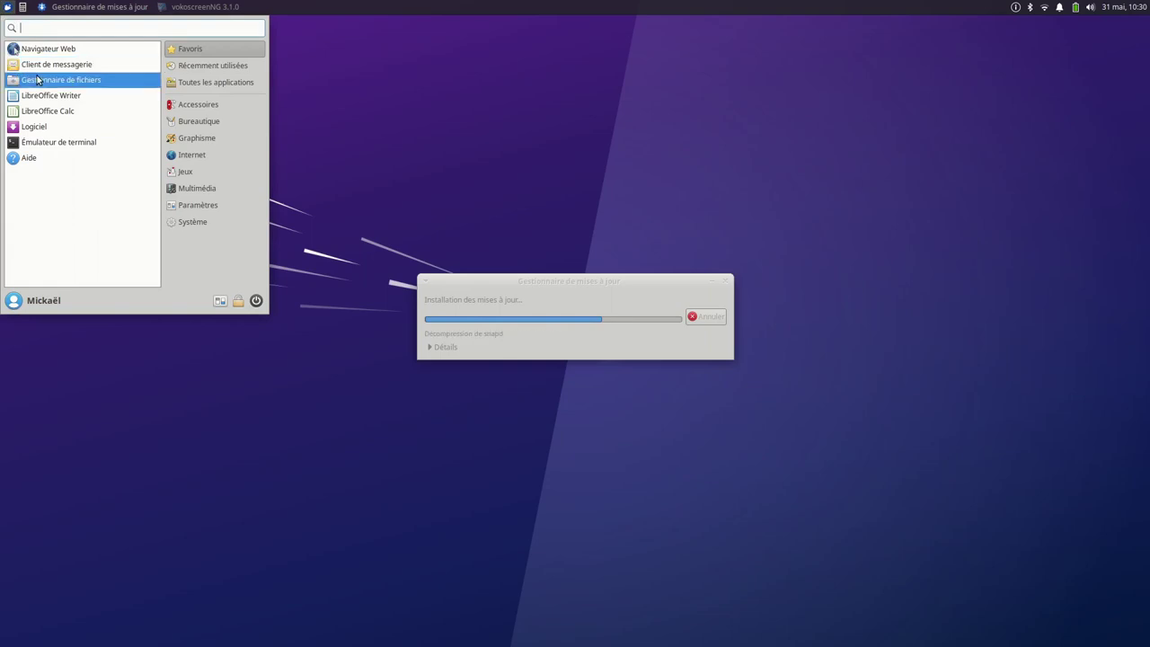
left_click(211, 107)
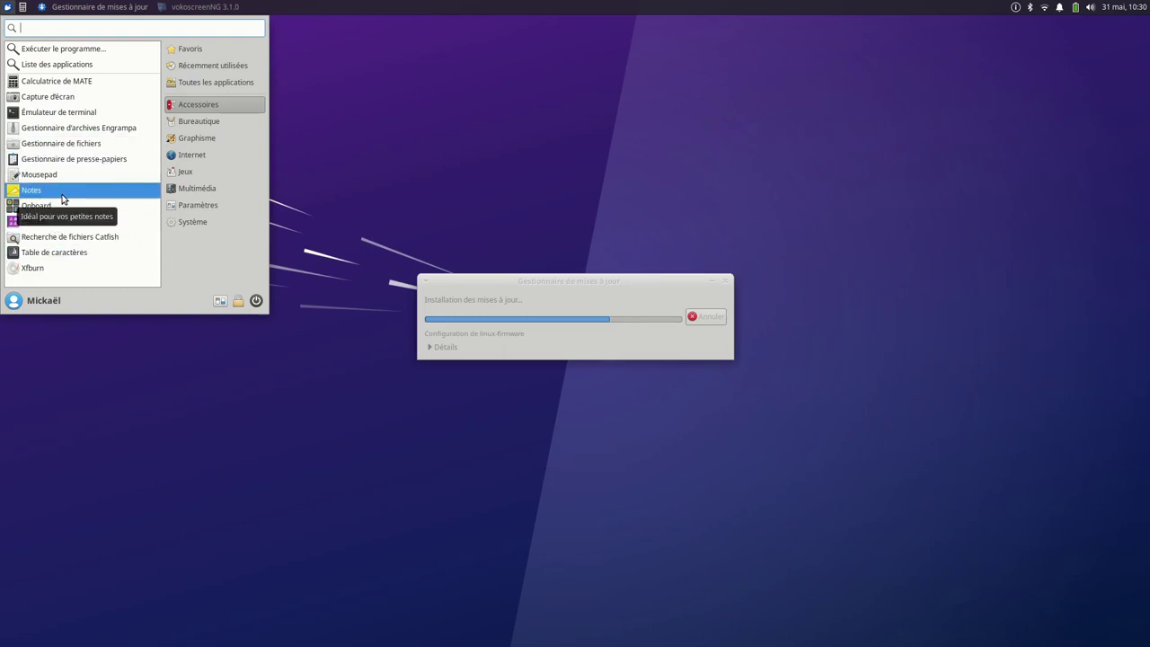
left_click(73, 147)
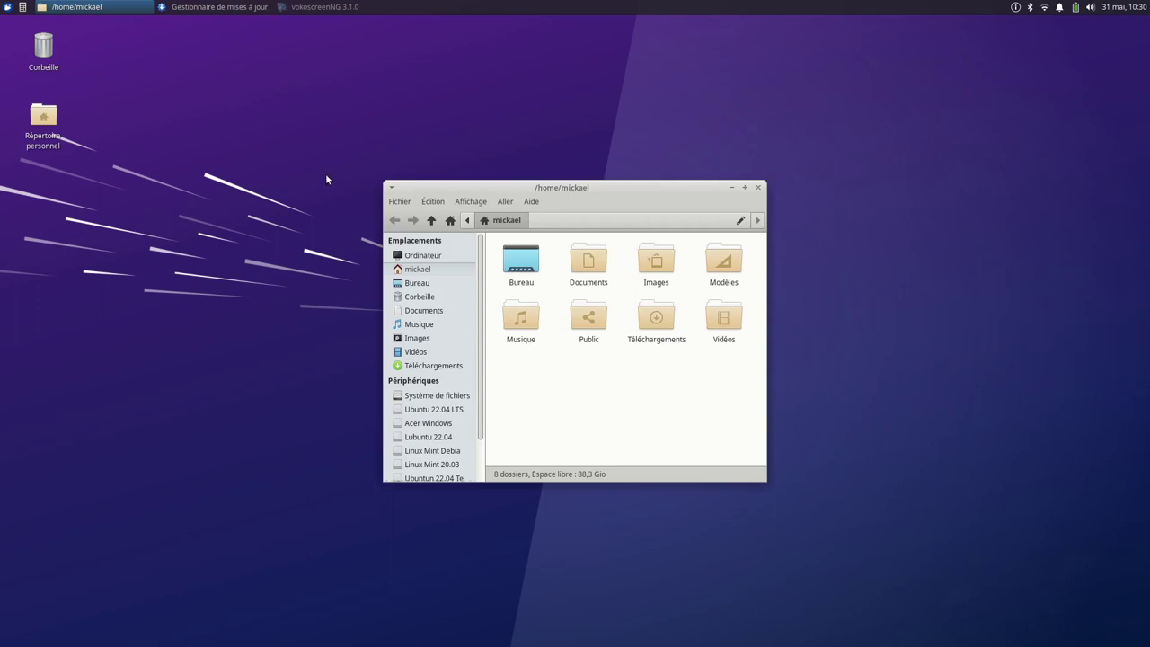
View the file manager's About information, then close it
left_click(530, 201)
left_click(549, 238)
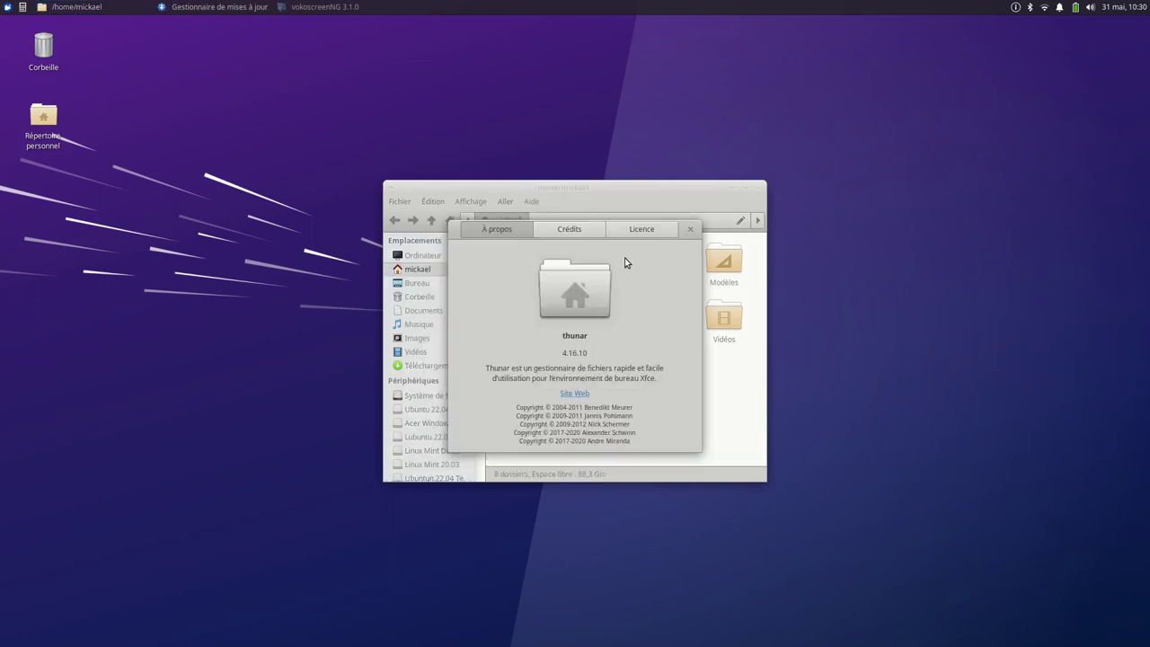
key("Escape")
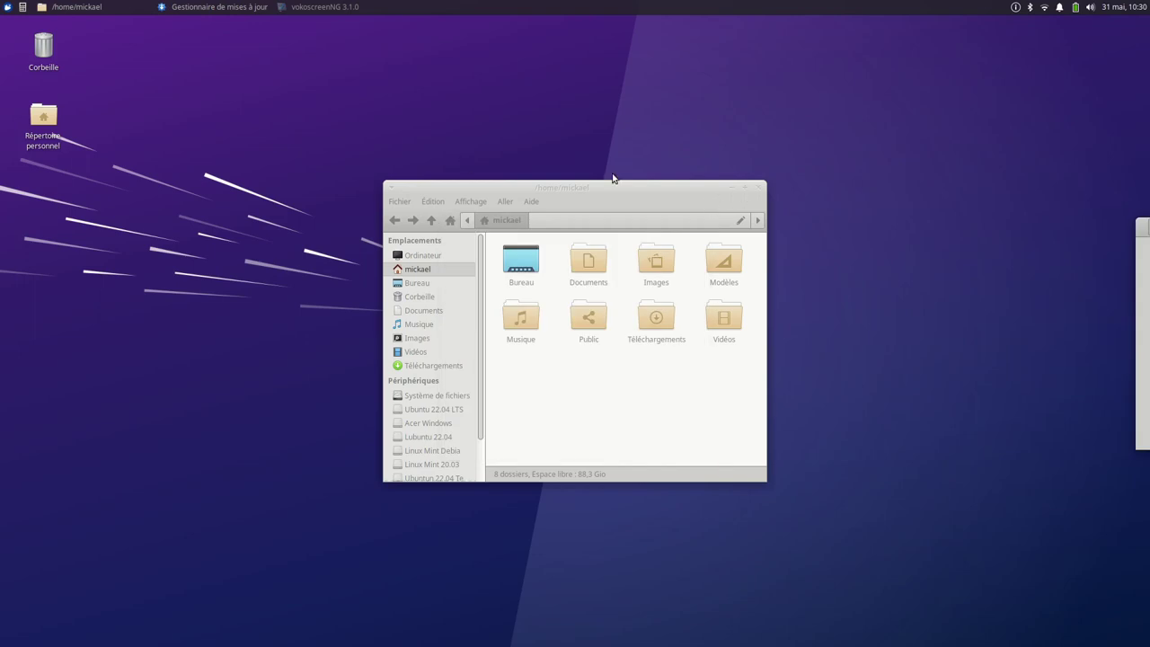
Maximize the file manager and browse from Ordinateur through Système de fichiers and home to the personal folder
left_click(745, 187)
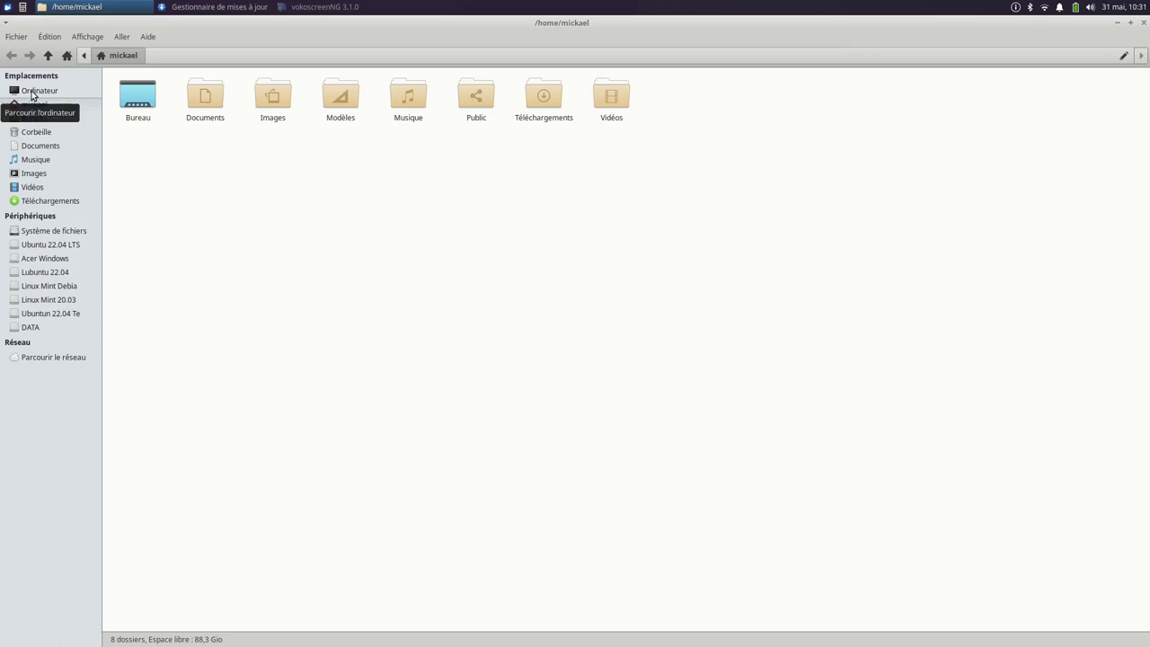
left_click(35, 92)
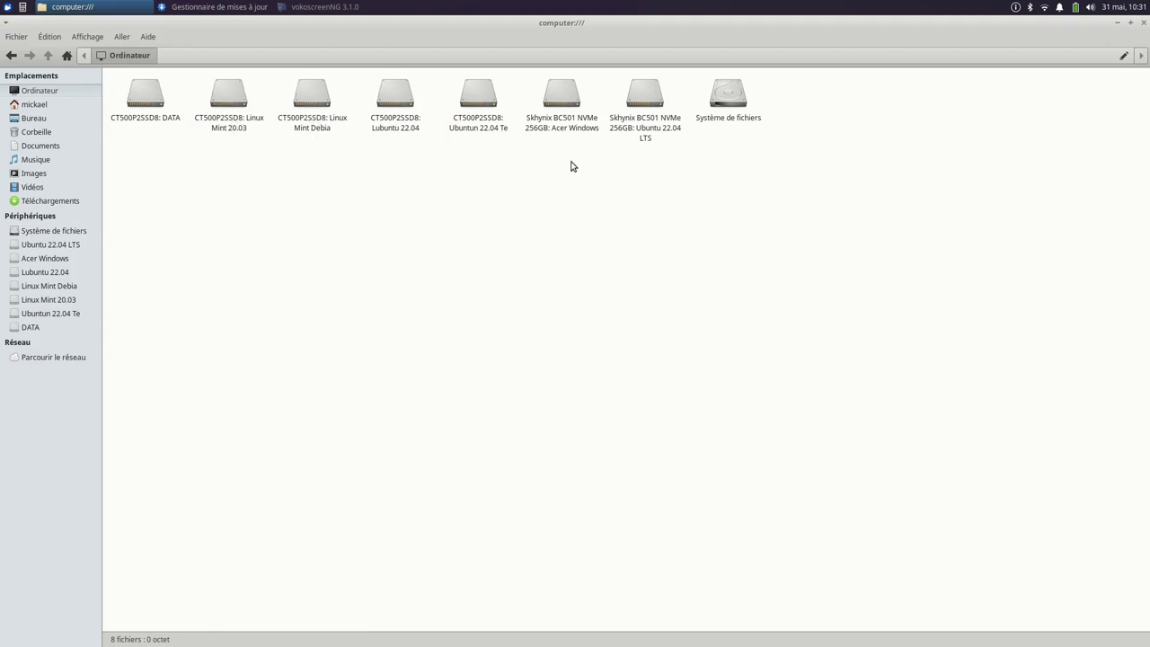
left_click(727, 102)
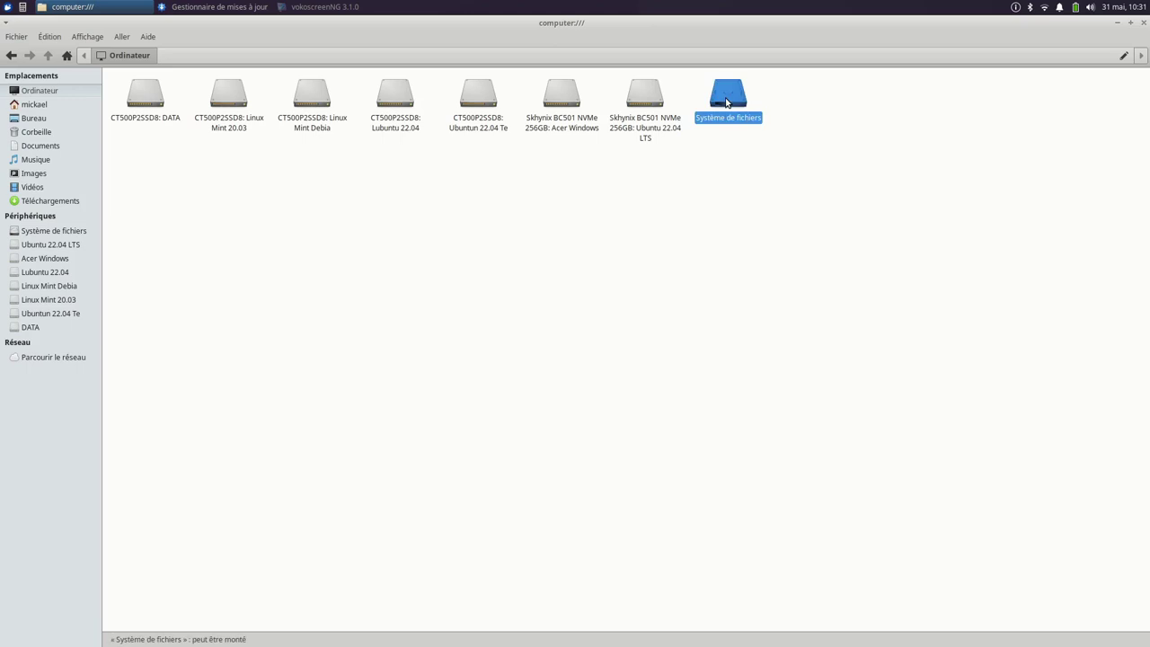
double_click(728, 103)
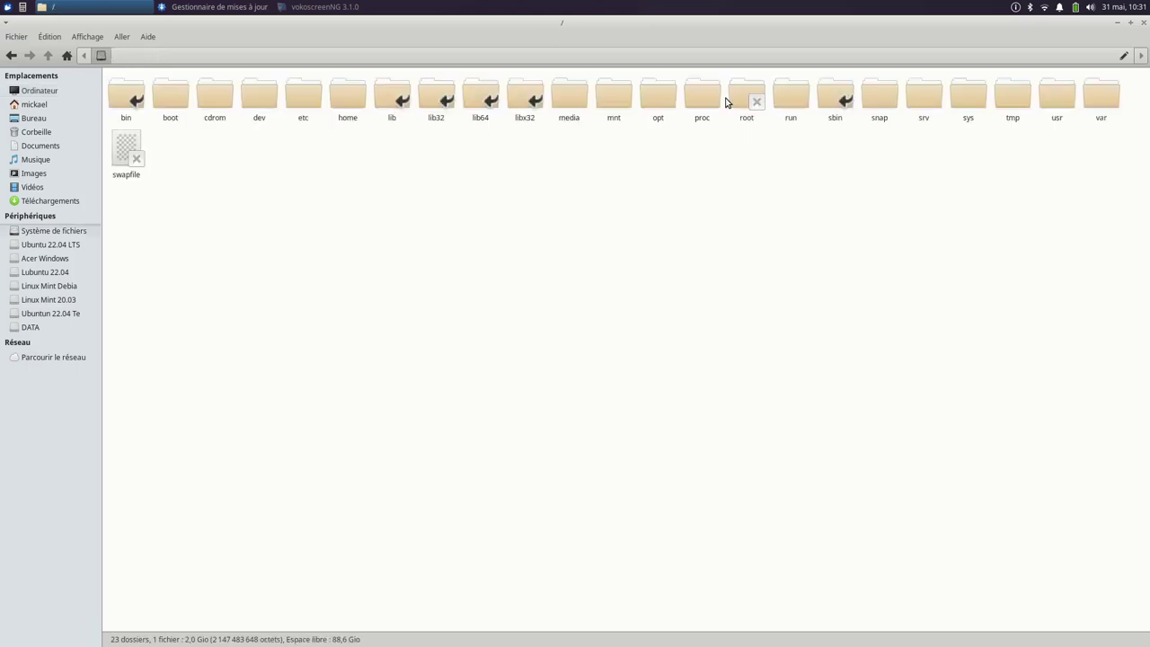
double_click(346, 103)
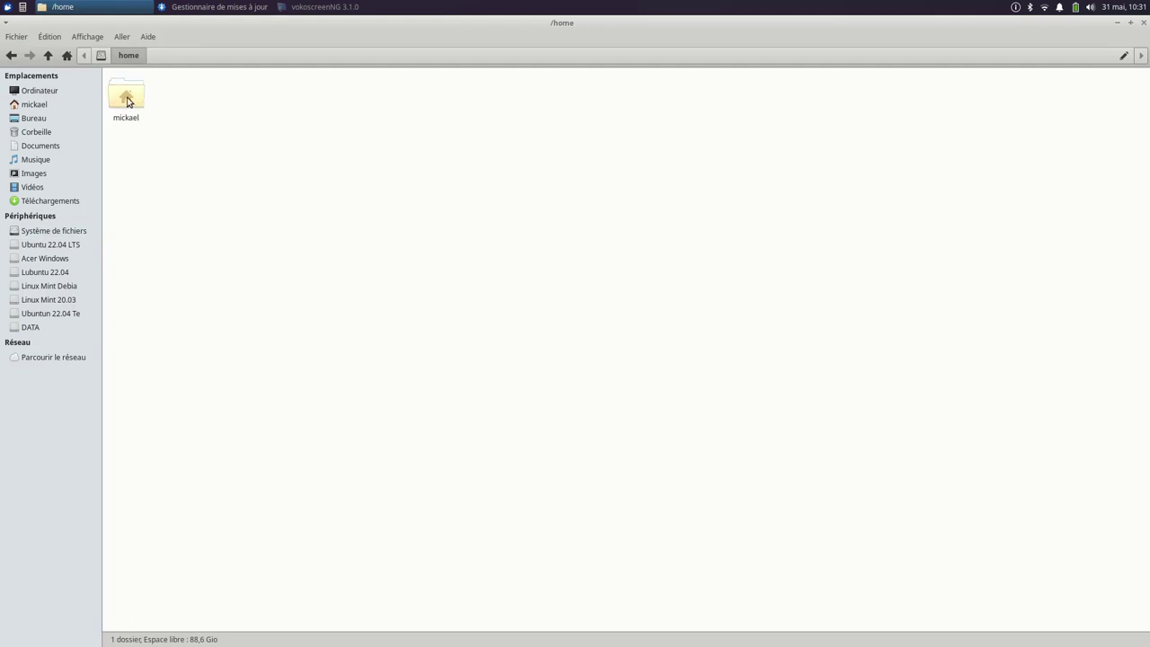
double_click(131, 103)
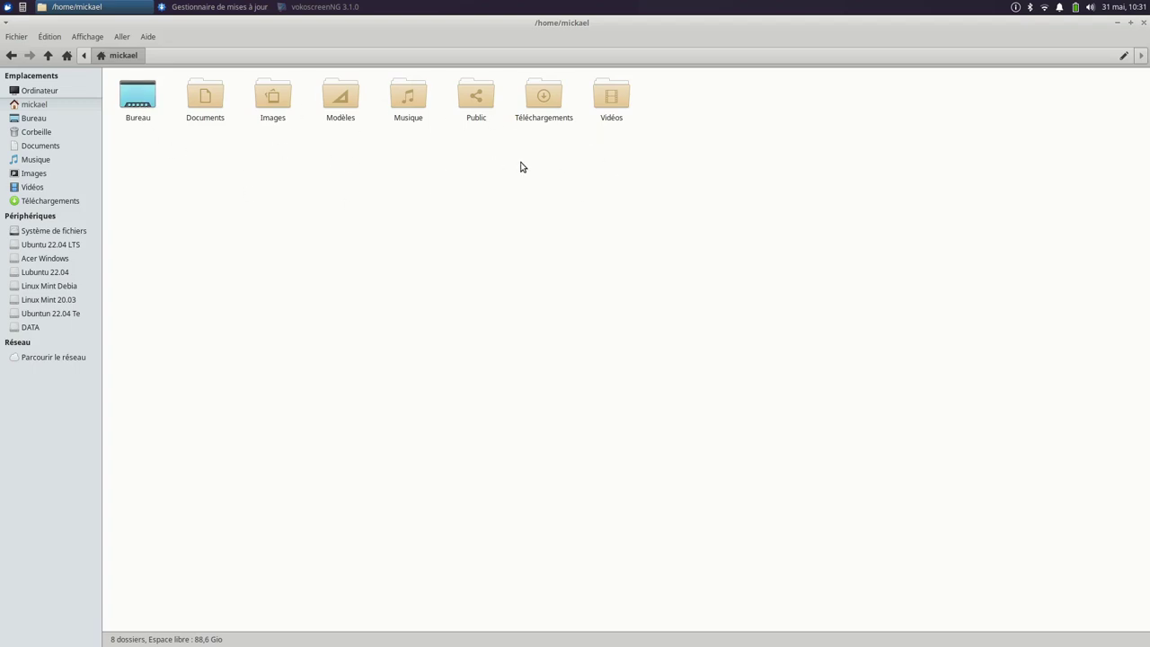
Show the hidden files in the personal folder
left_click(88, 38)
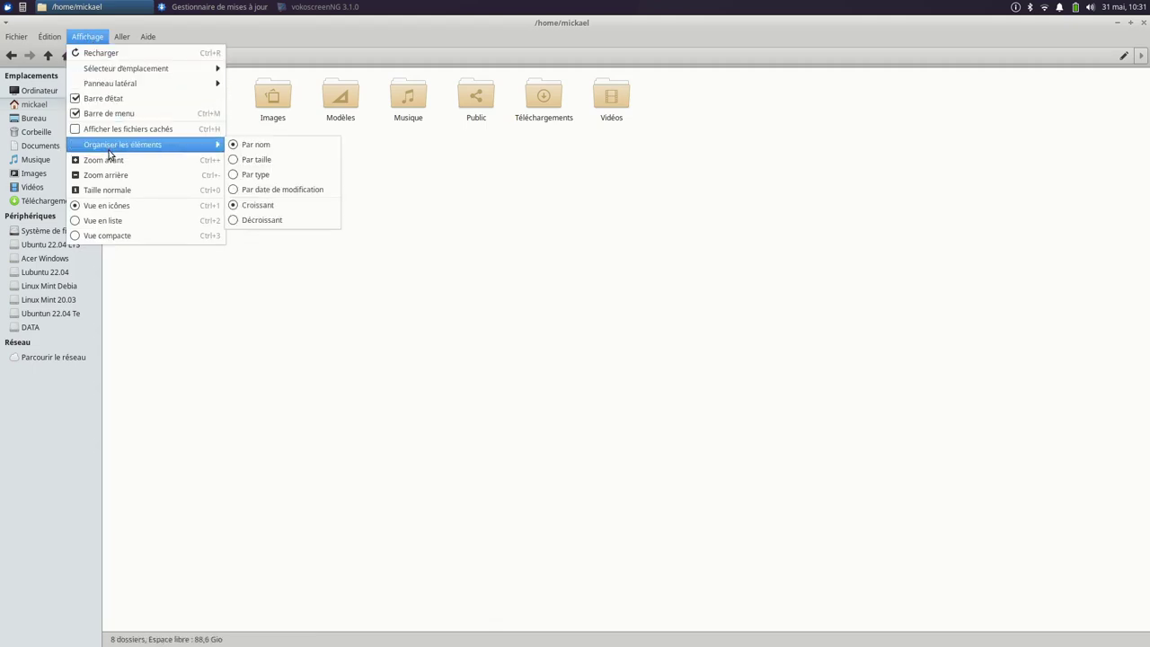
left_click(73, 133)
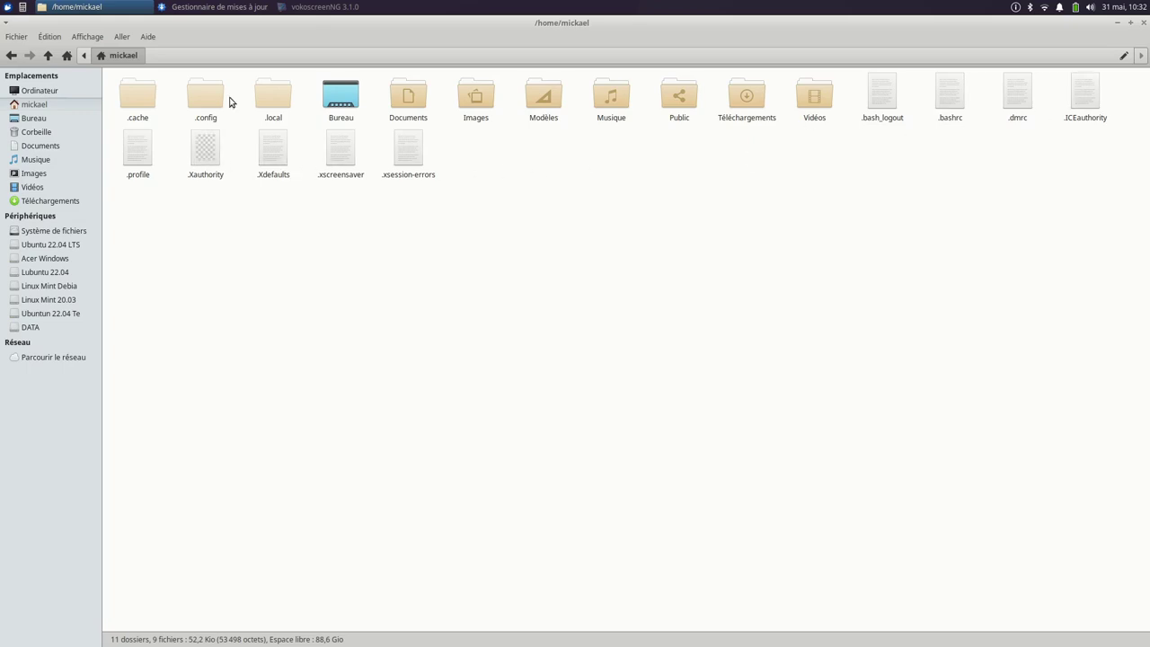
Switch the personal folder to list view, try the compact view, and return to icon view
left_click(83, 38)
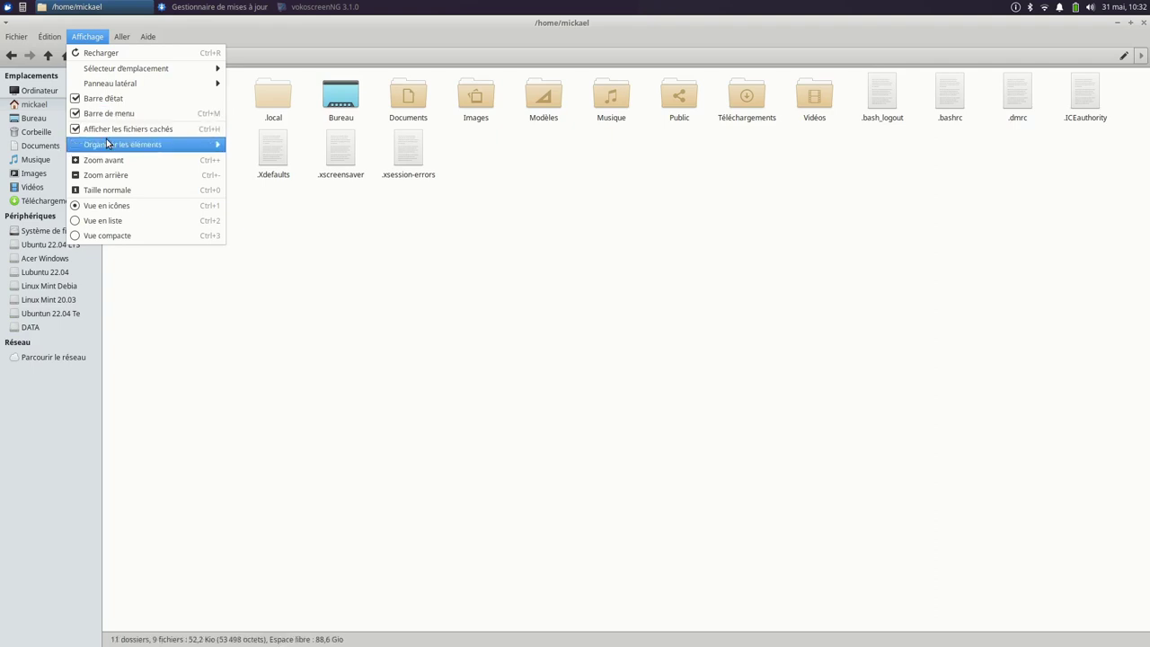
mouse_move(106, 142)
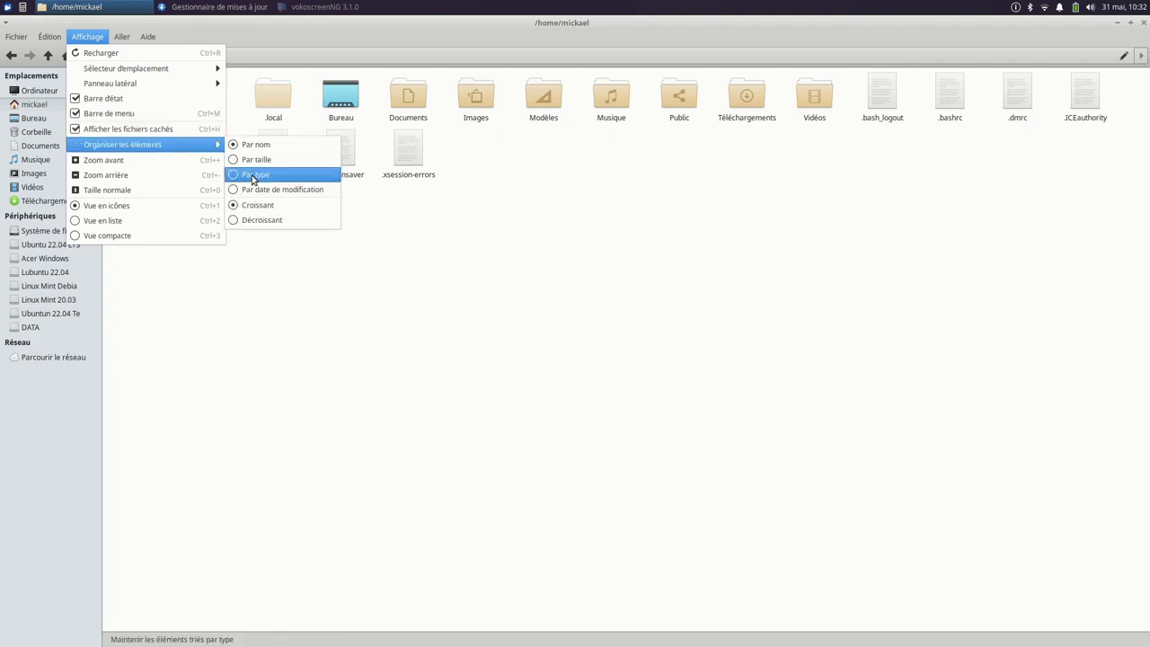
left_click(102, 225)
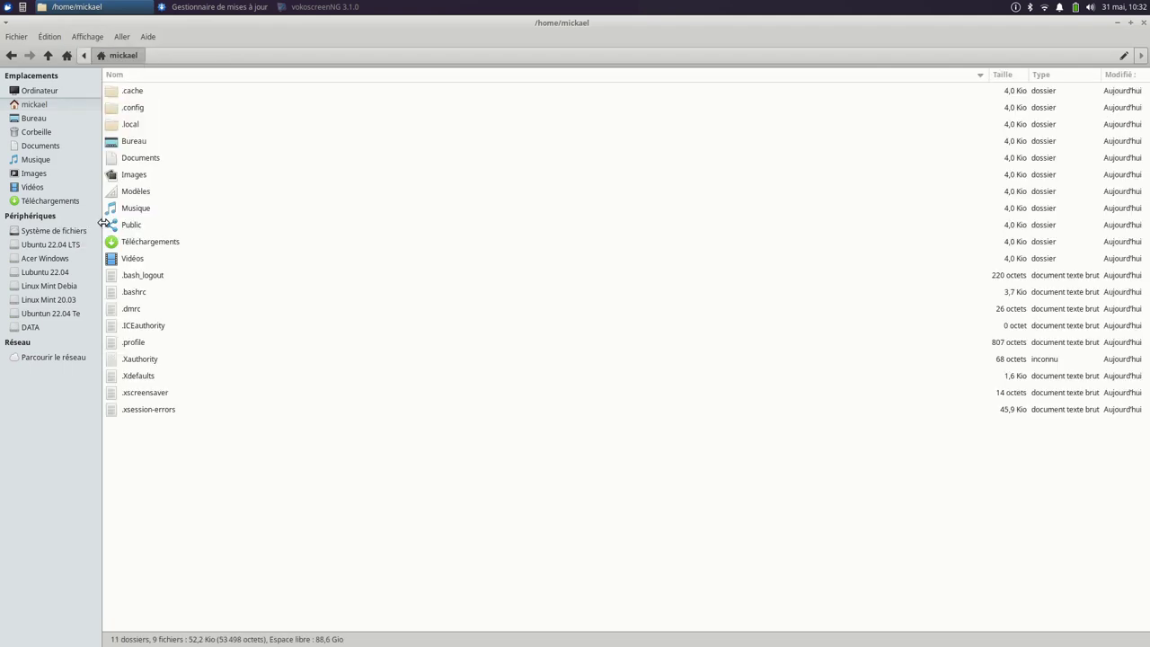
left_click(88, 38)
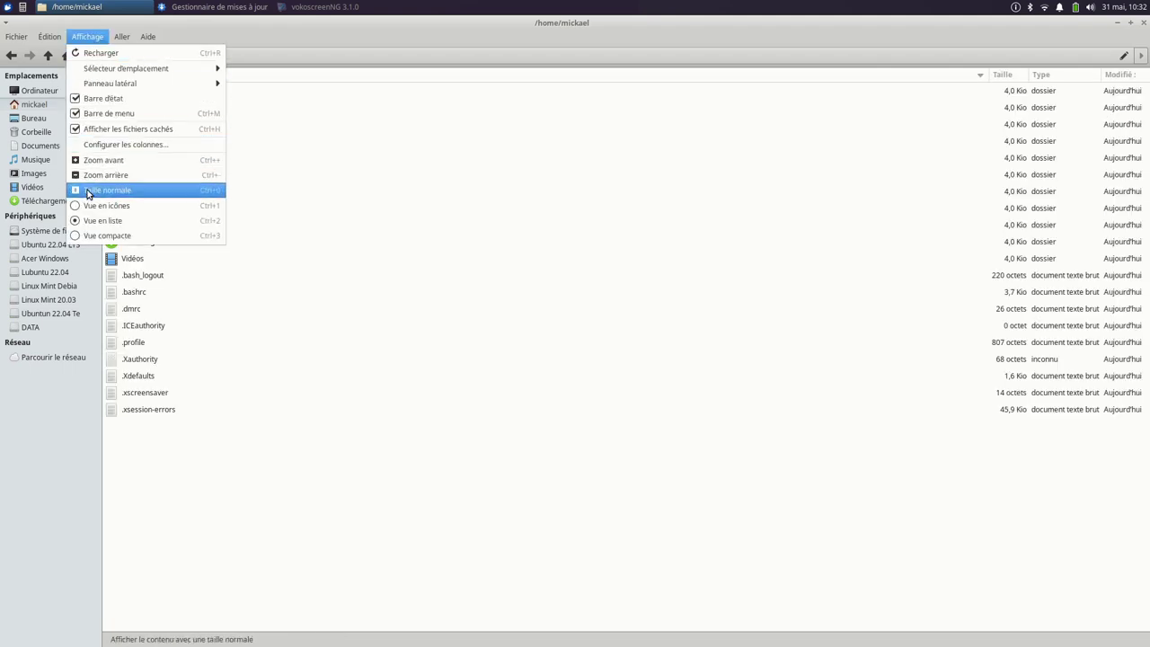
left_click(74, 236)
key("ctrl+1")
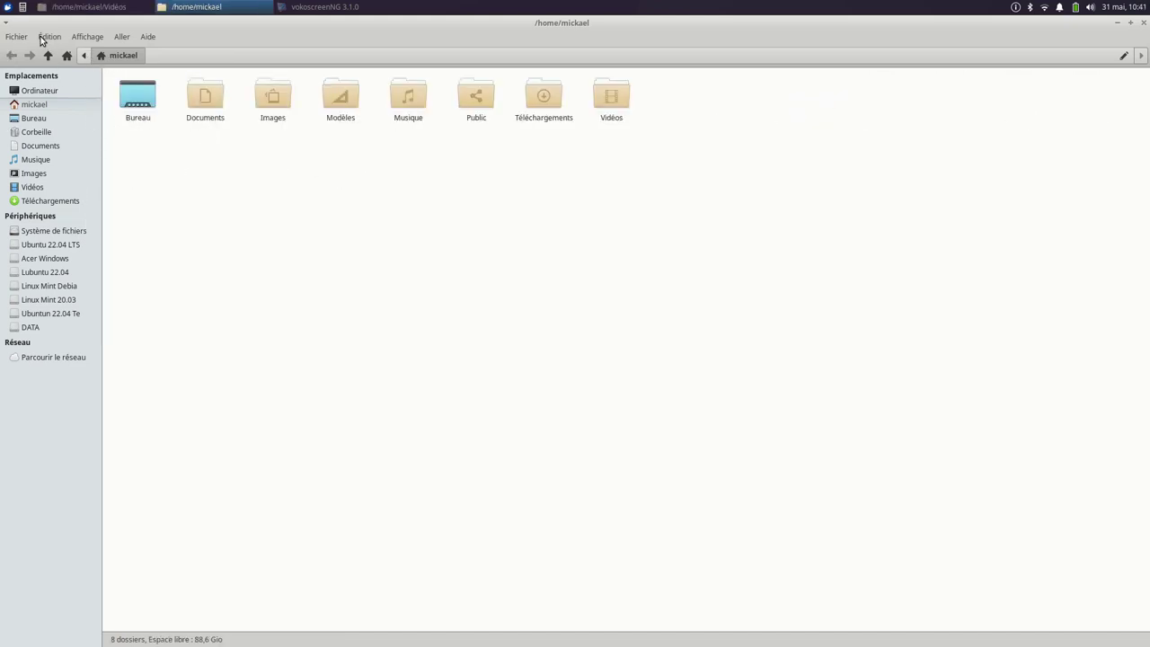
Enable the action for permanently deleting files and folders in the file manager's behaviour preferences
left_click(40, 40)
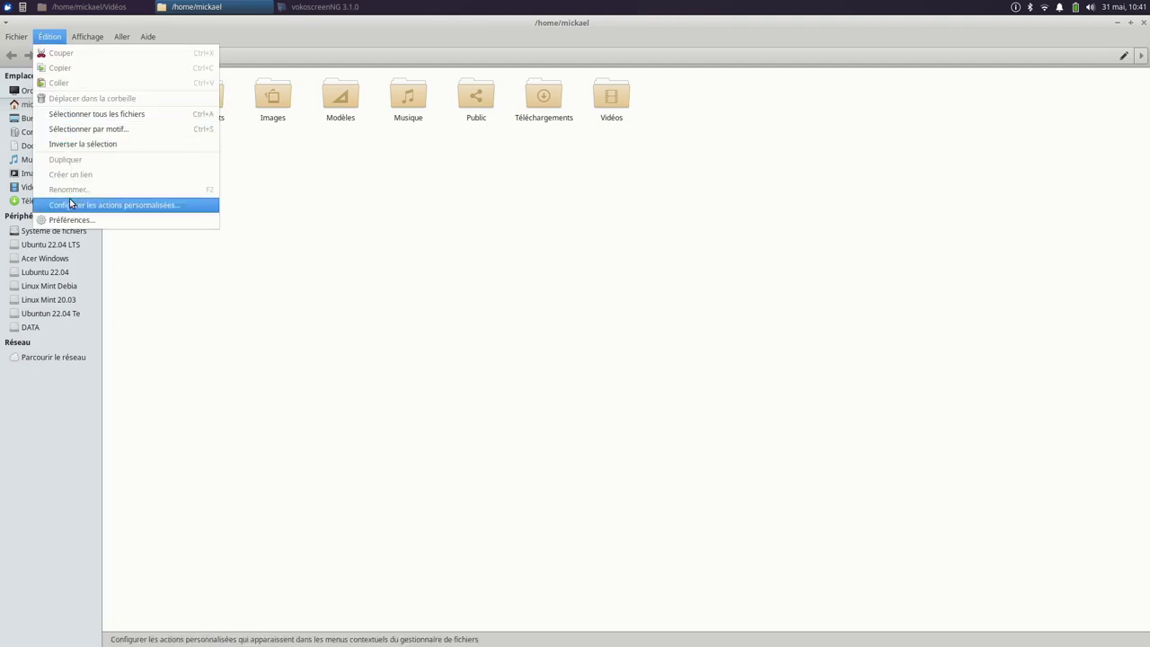
left_click(55, 221)
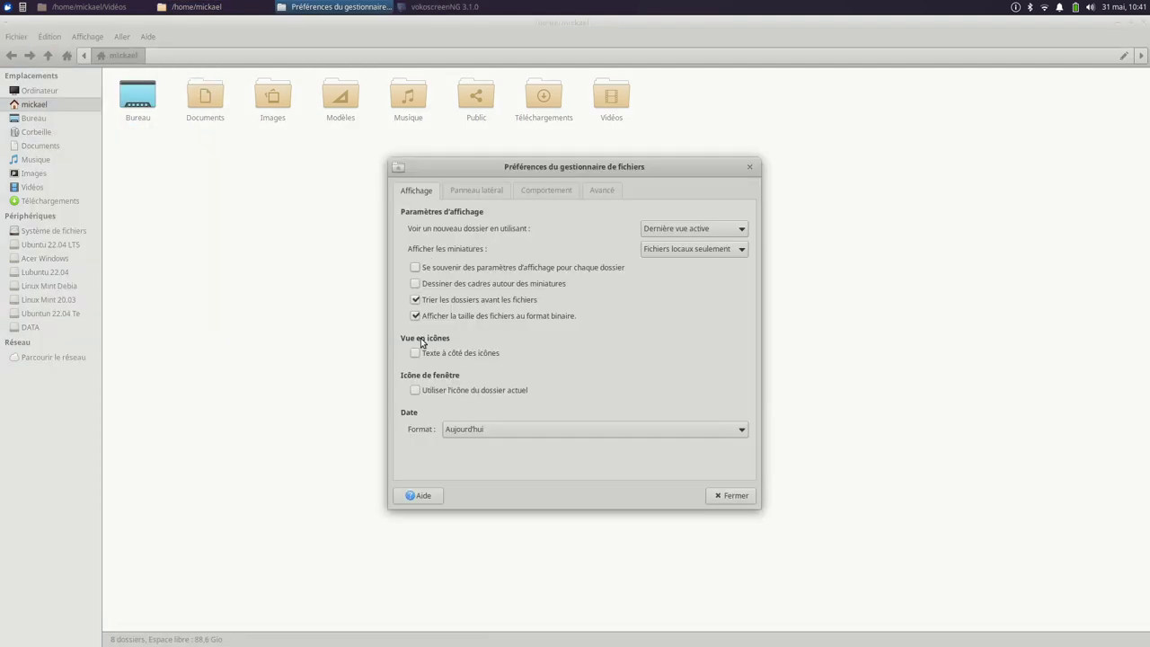
left_click(474, 189)
left_click(545, 189)
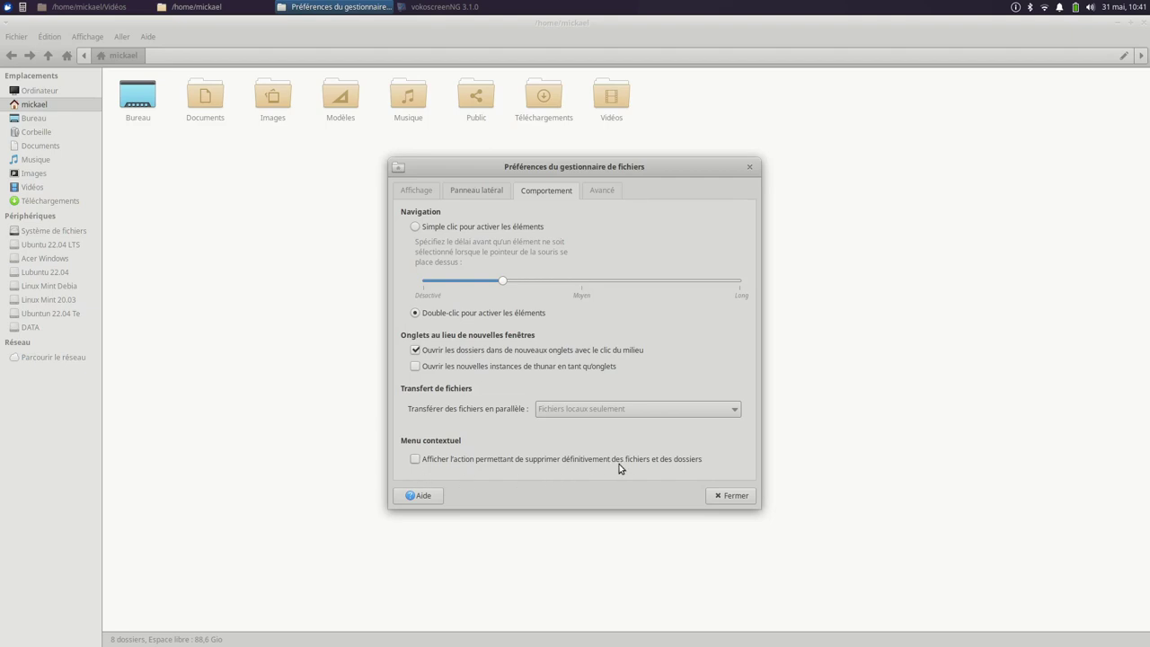
left_click(415, 460)
left_click(716, 498)
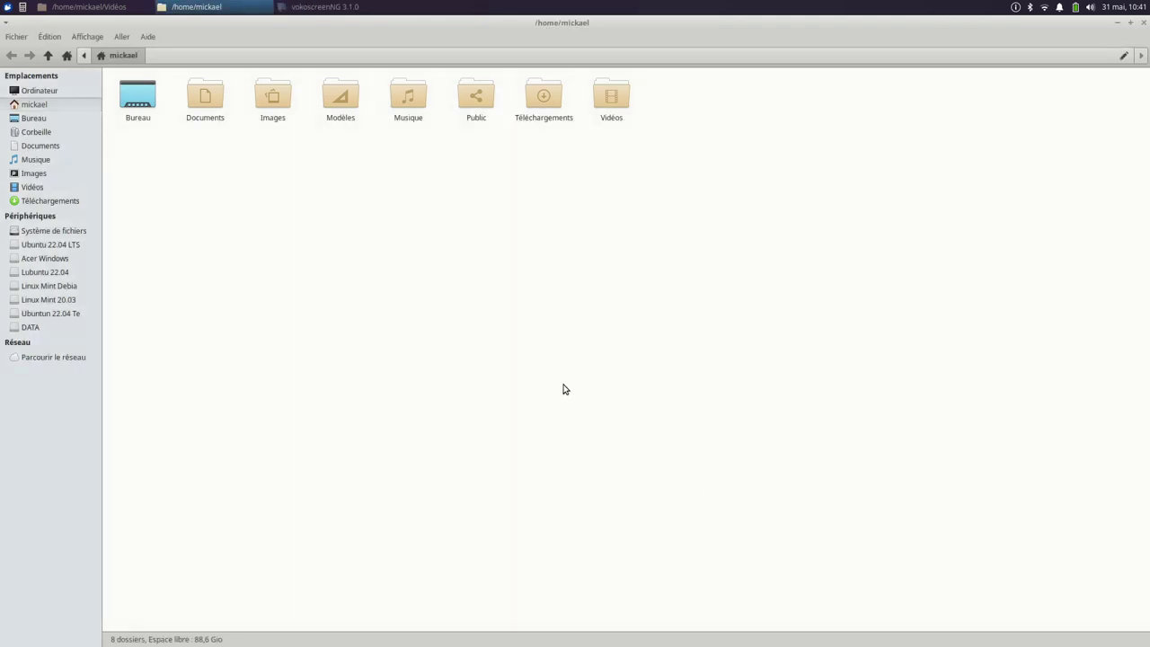
Open the Vidéos folder and check the context actions of vokoscreenNG-2022-05-31_10-37-01.mkv for the Supprimer option
double_click(614, 101)
right_click(223, 97)
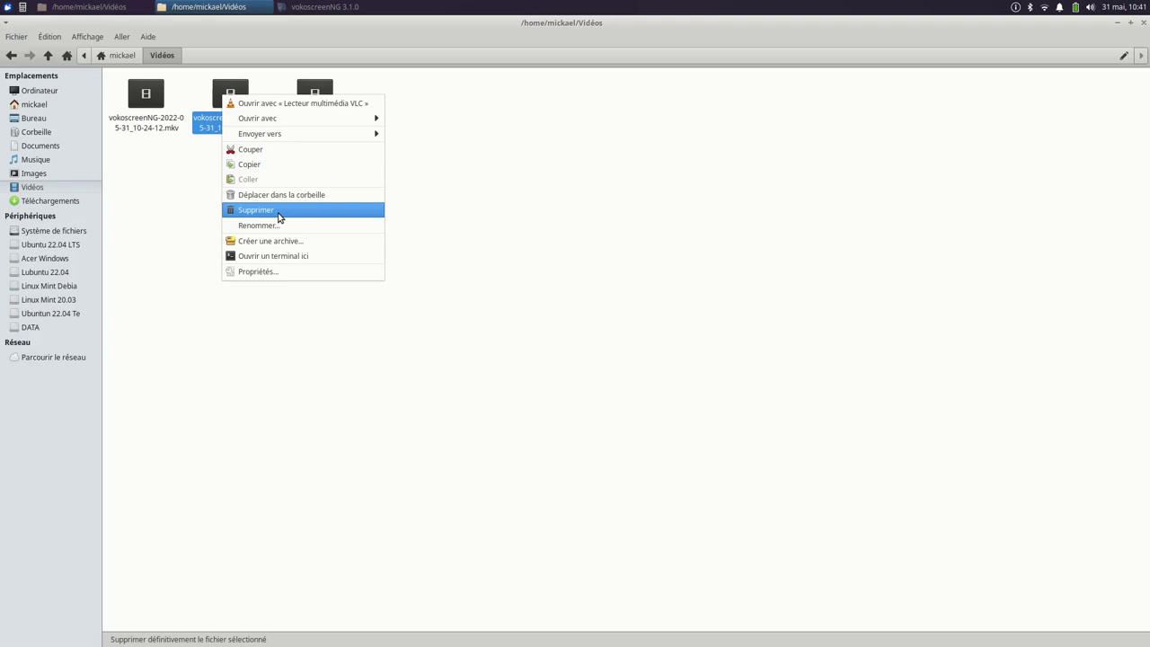
left_click(549, 224)
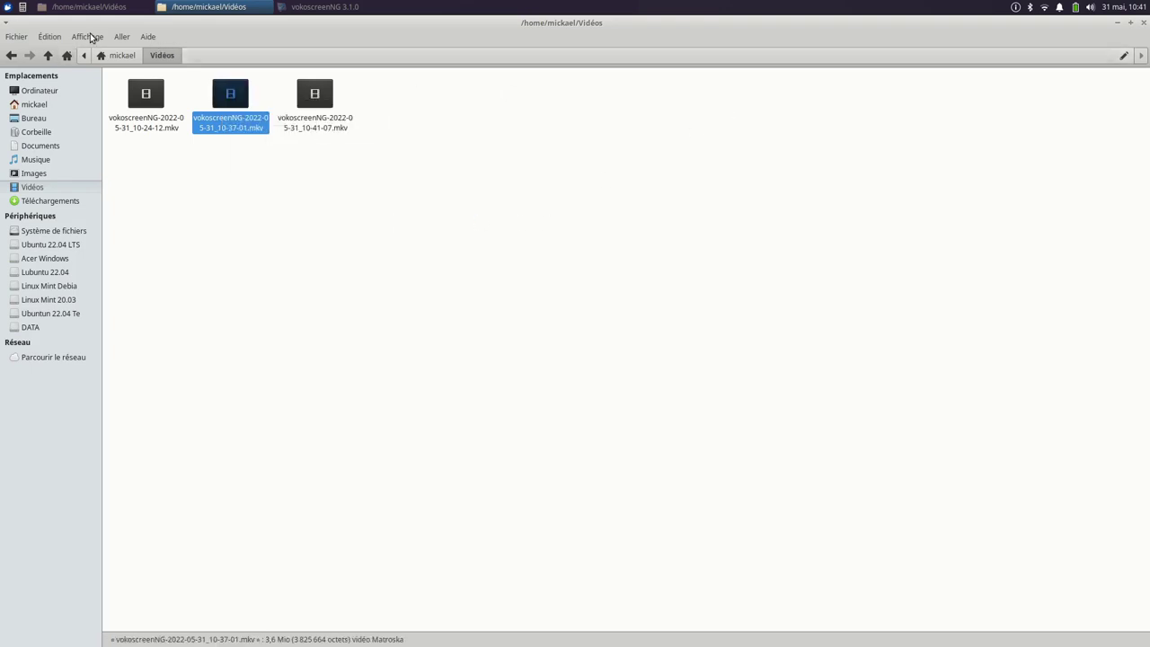
Review the file manager's advanced preferences on folder permissions and volume management, then close them and deselect the video
left_click(50, 37)
left_click(77, 237)
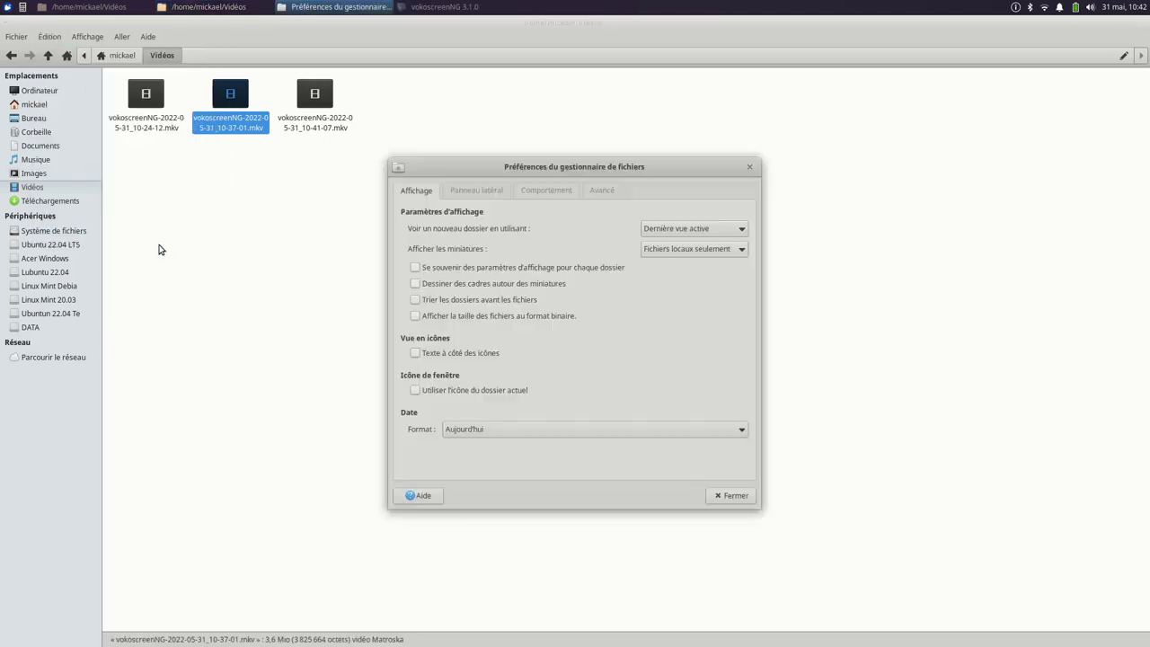
left_click(600, 192)
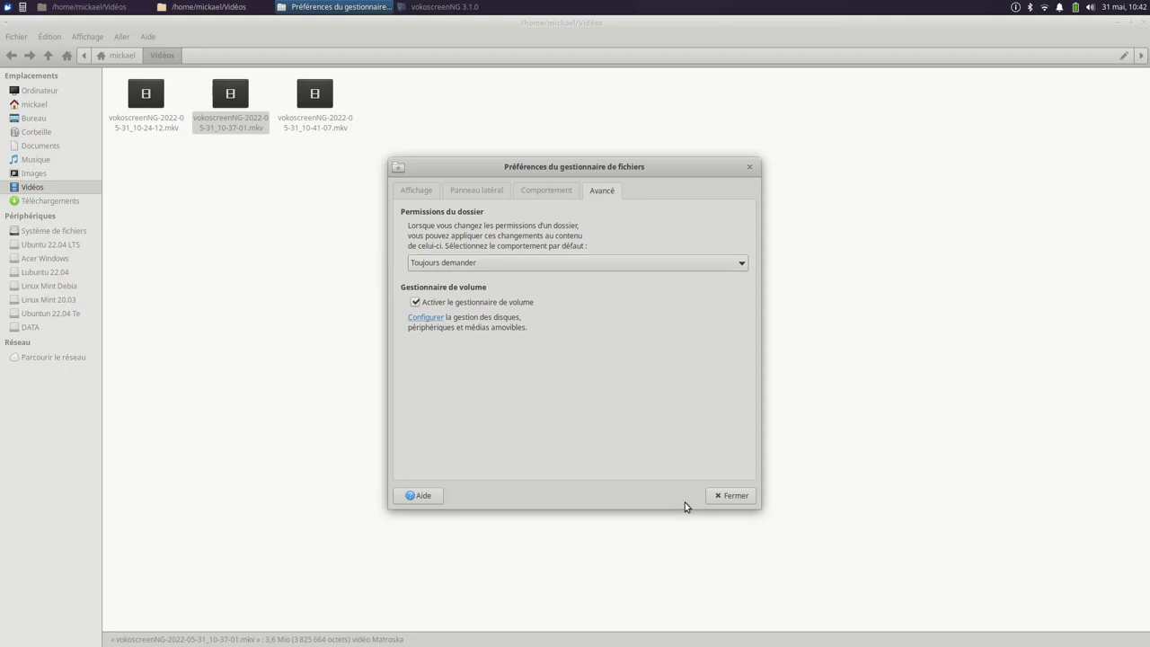
left_click(727, 496)
left_click(234, 197)
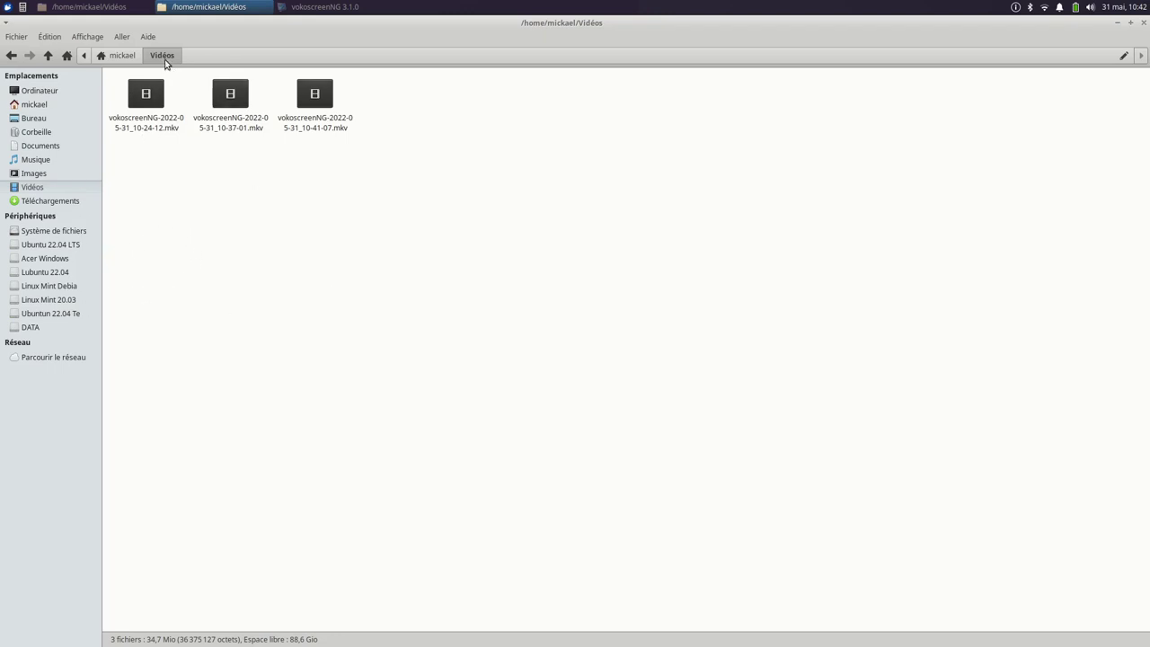
Open the Montage Préparation folder inside VIDEOS on the DATA volume
left_click(27, 329)
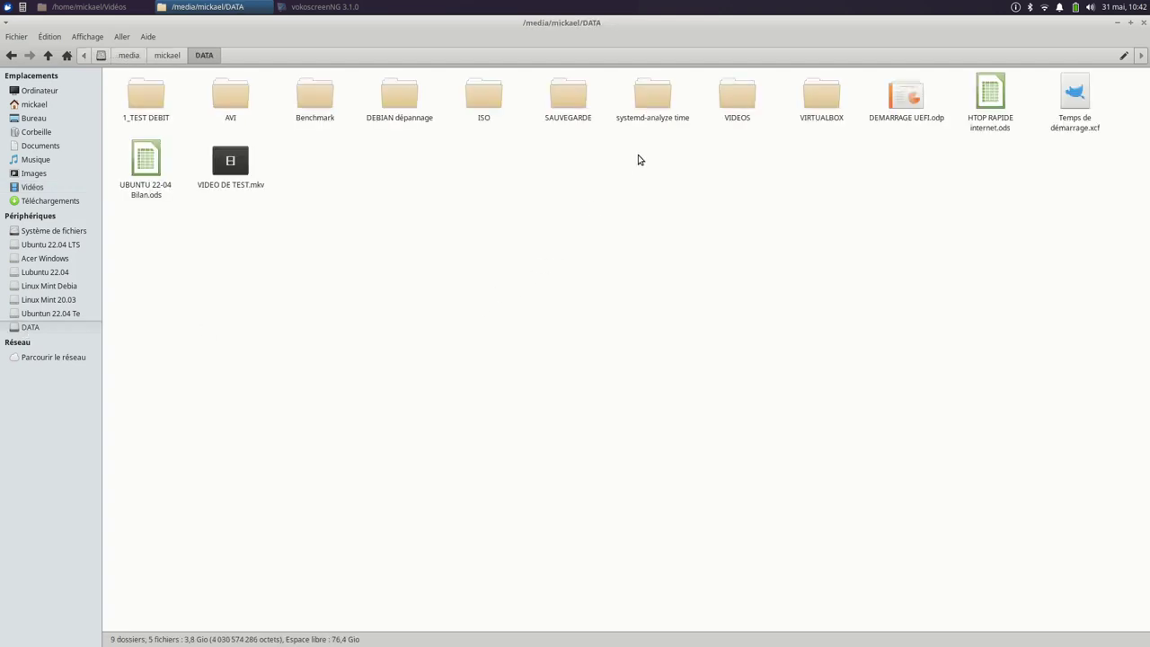
double_click(738, 96)
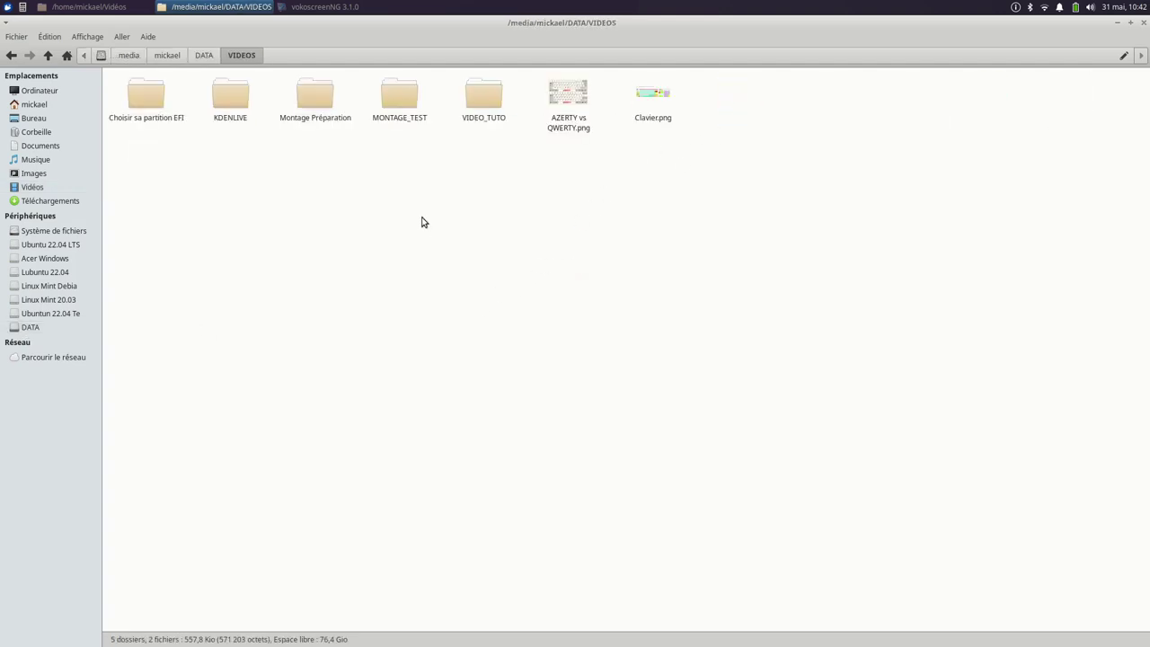
double_click(321, 98)
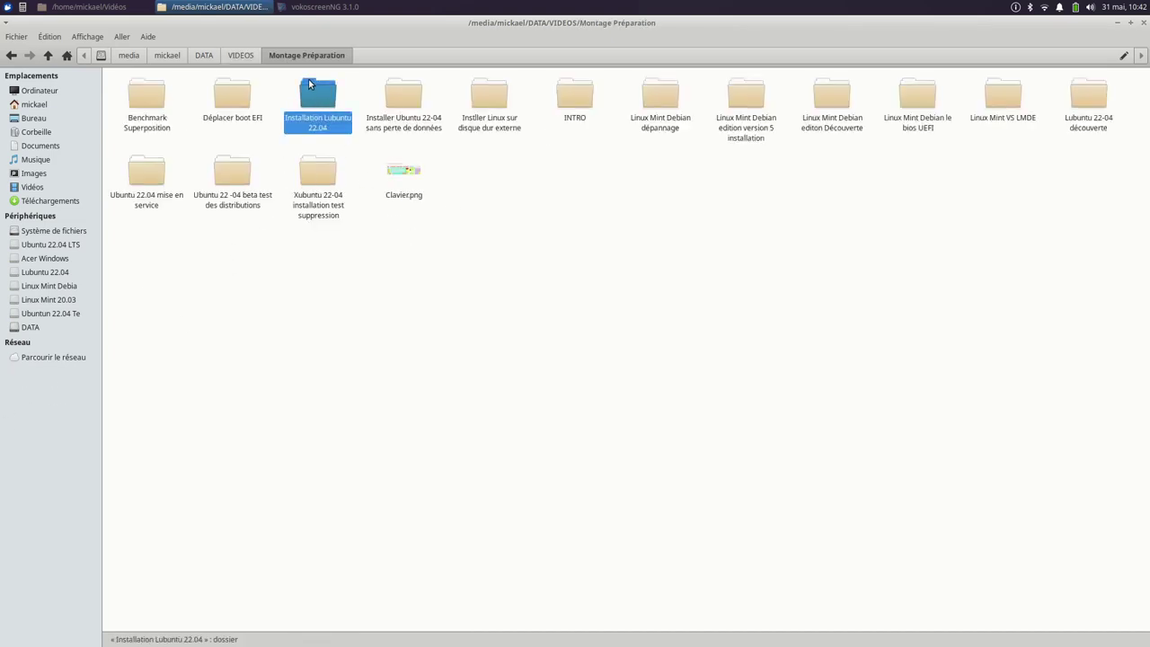
Review the available actions for the Montage Préparation folder and the file manager's Édition and Fichier commands, then close the window
right_click(290, 56)
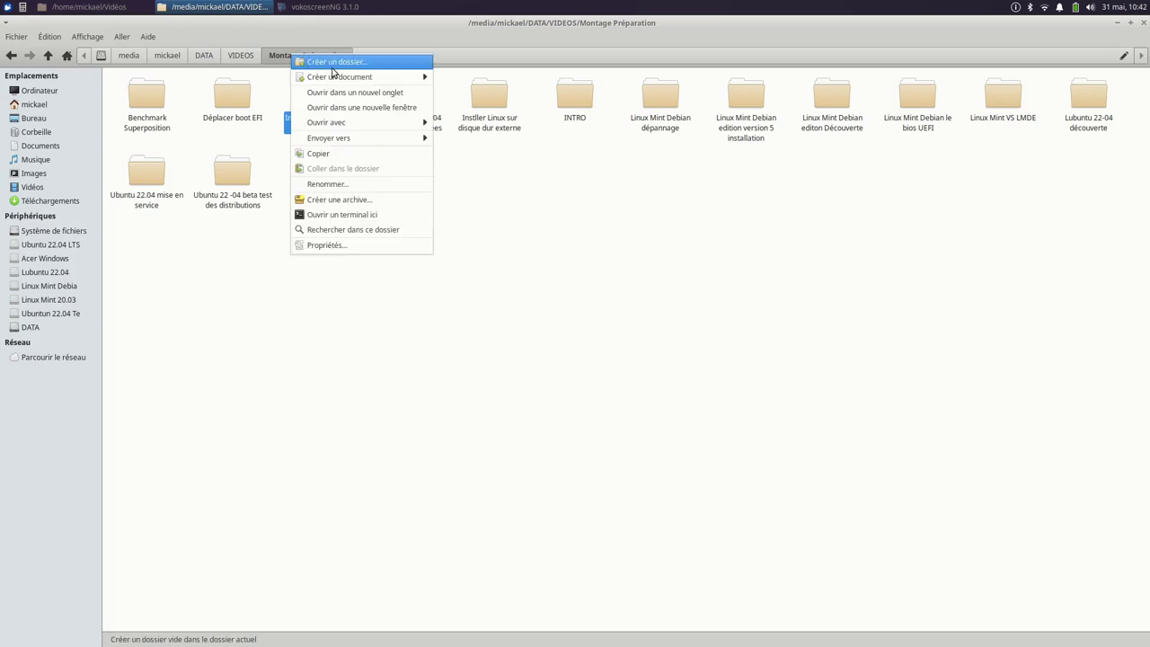
mouse_move(354, 79)
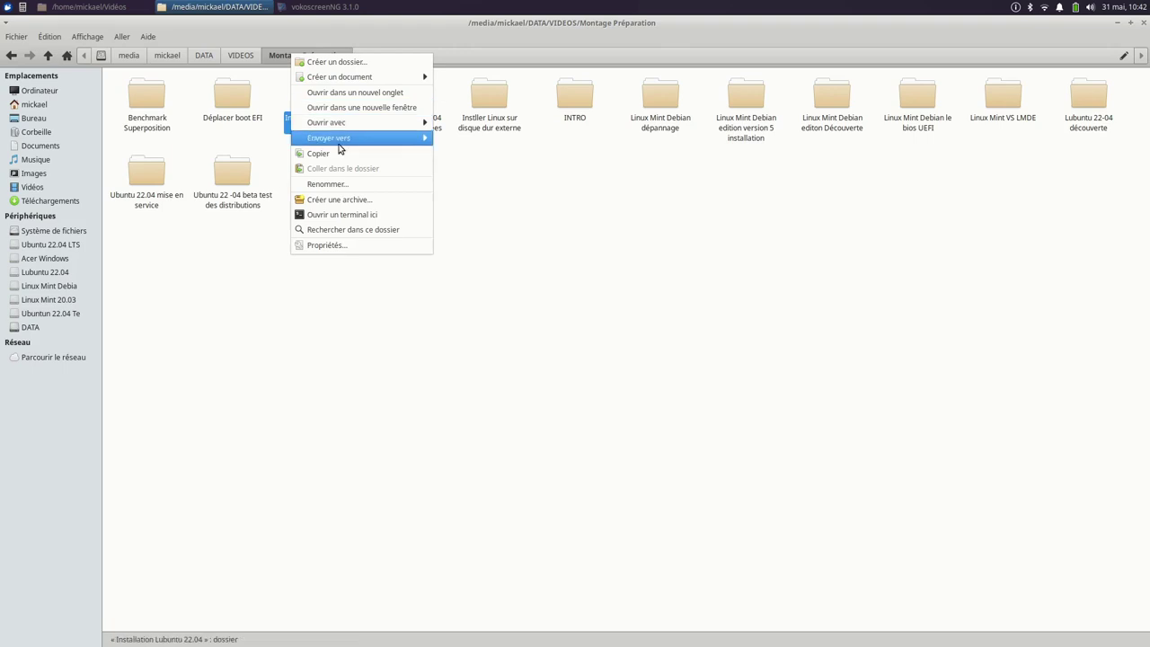
left_click(364, 323)
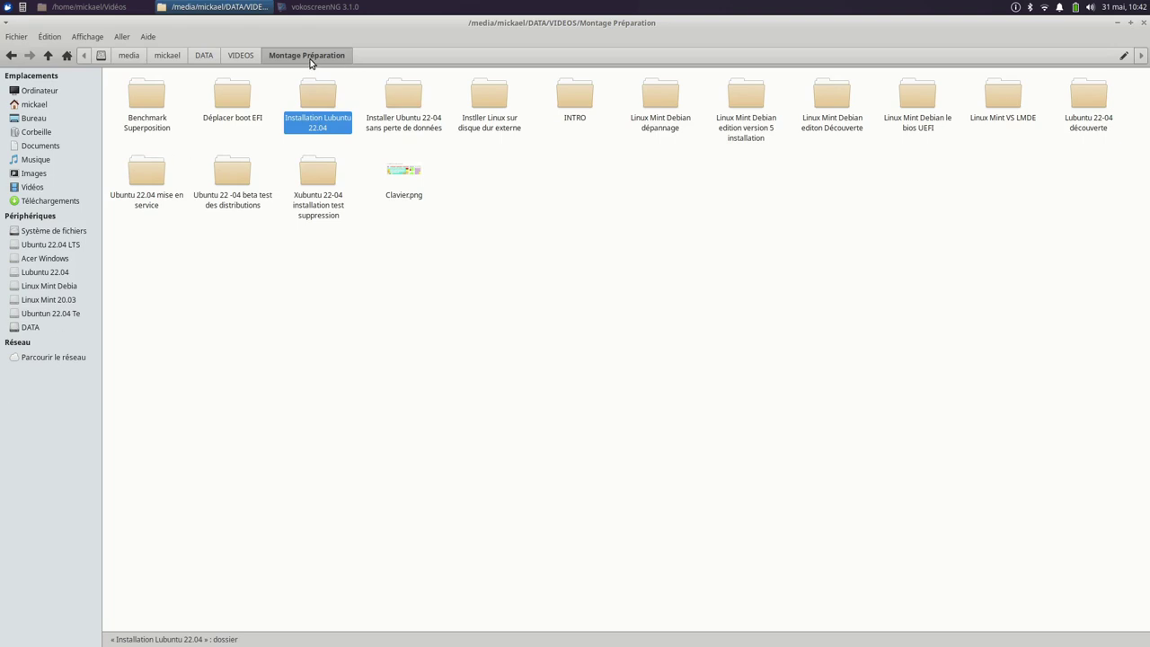
left_click(49, 36)
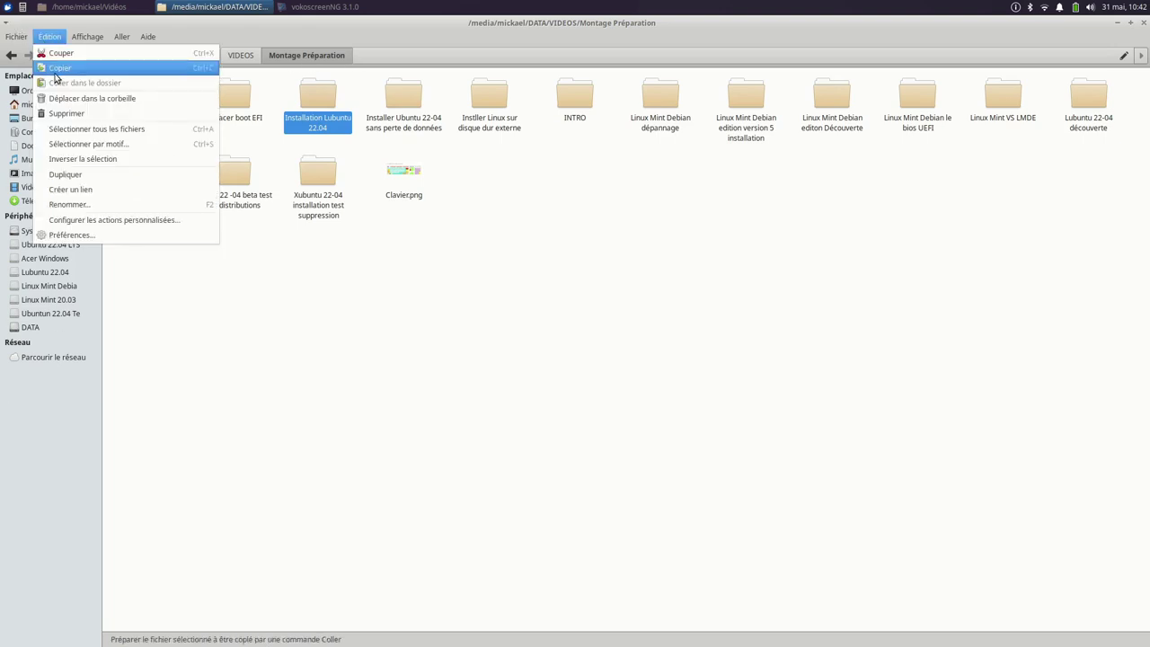
mouse_move(10, 40)
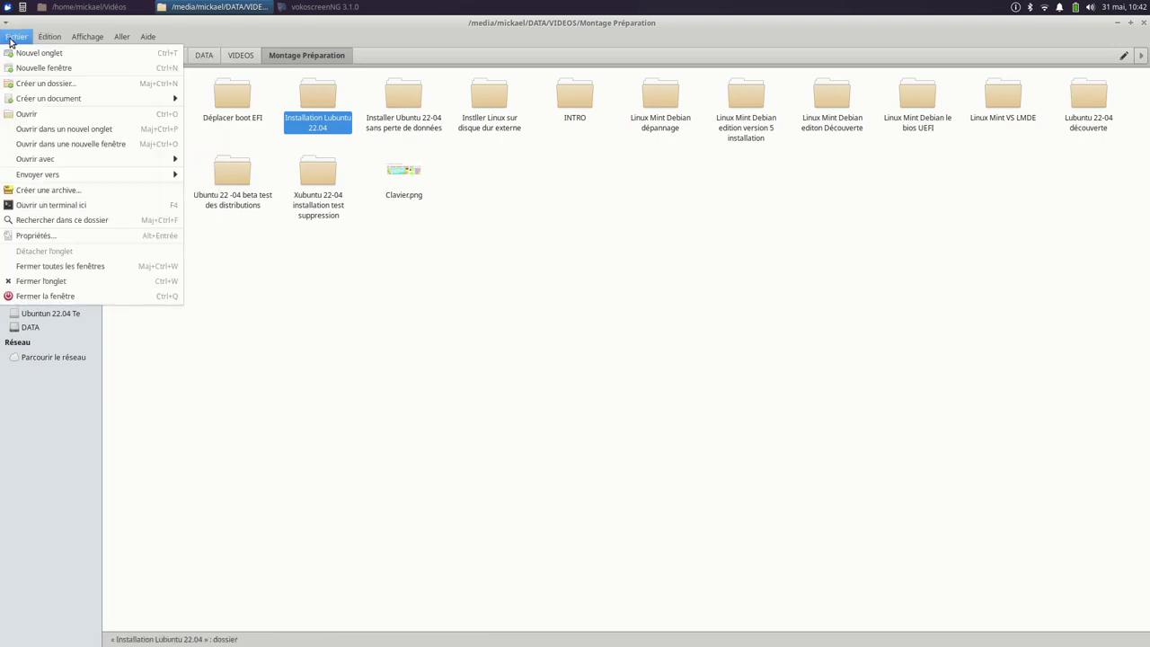
key("ctrl+q")
Launch the Onboard on-screen keyboard from the Accessoires applications to view its layout, then close it
left_click(11, 9)
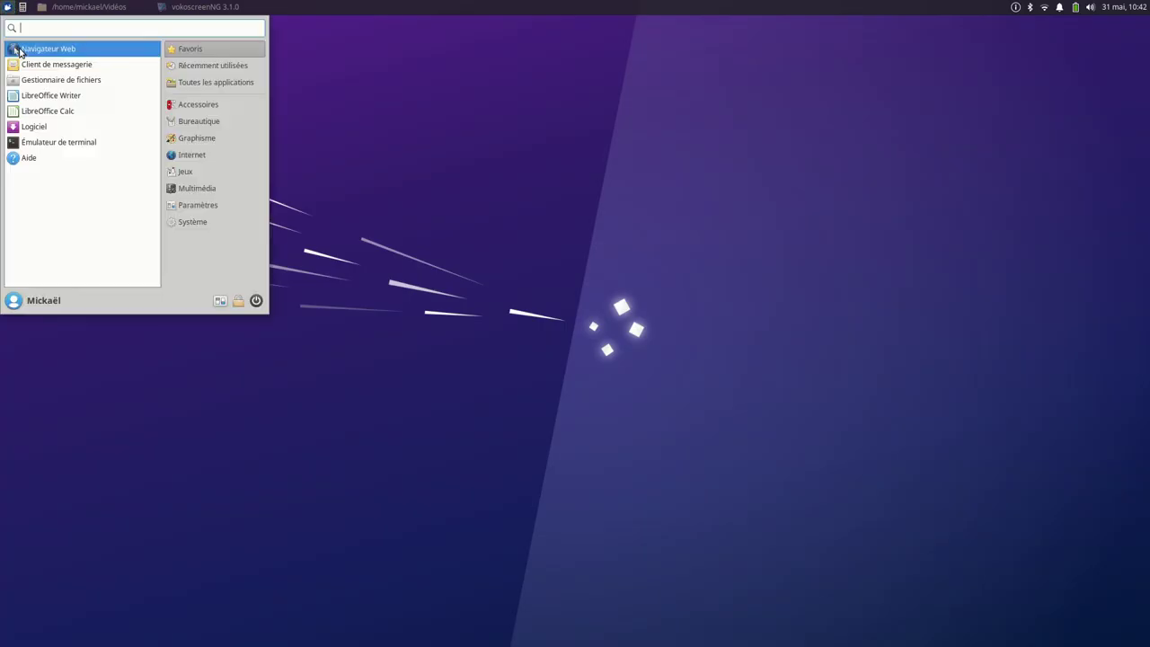
left_click(212, 100)
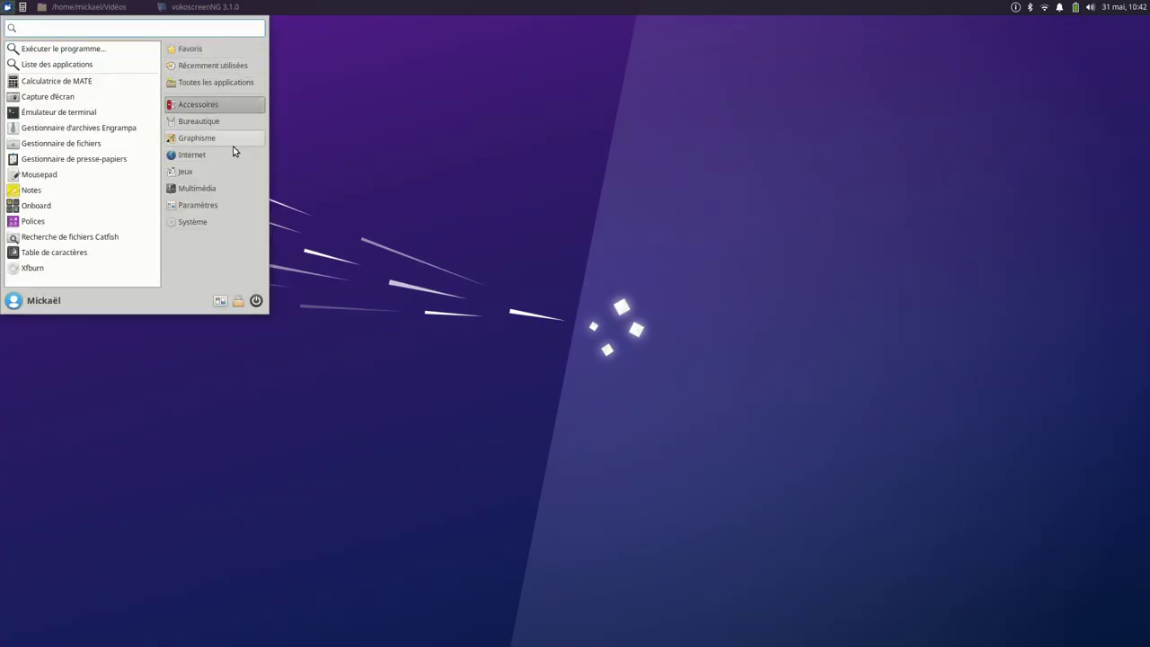
left_click(40, 211)
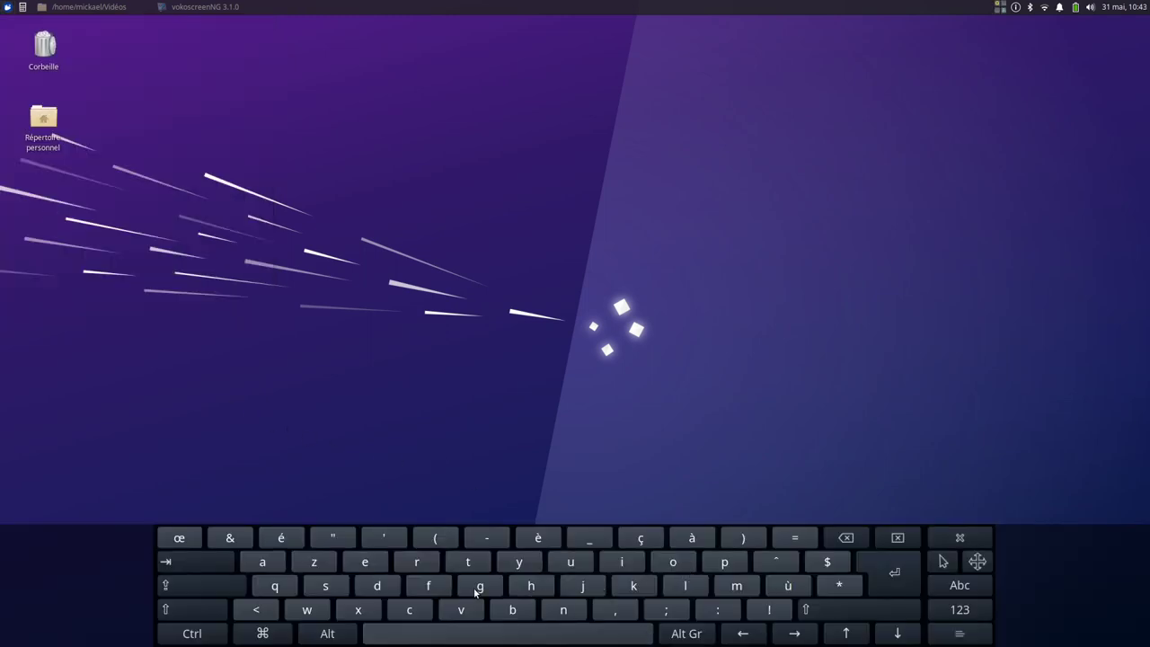
left_click(957, 536)
Browse the installed applications in the Bureautique, Graphisme and Internet categories
left_click(7, 6)
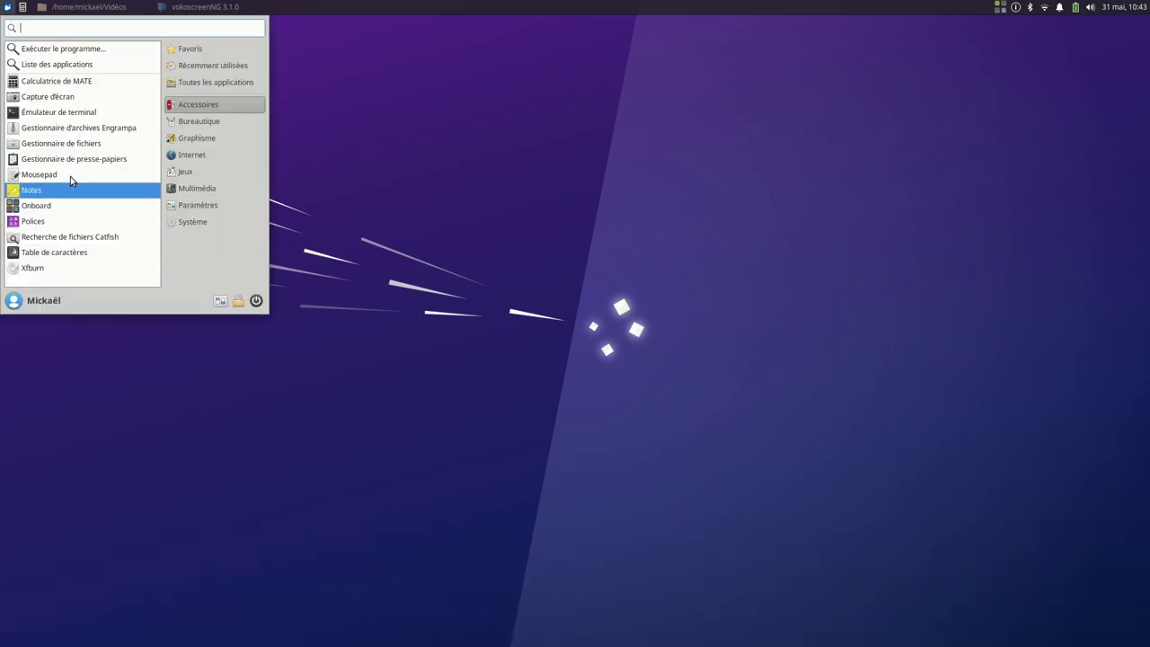
left_click(201, 124)
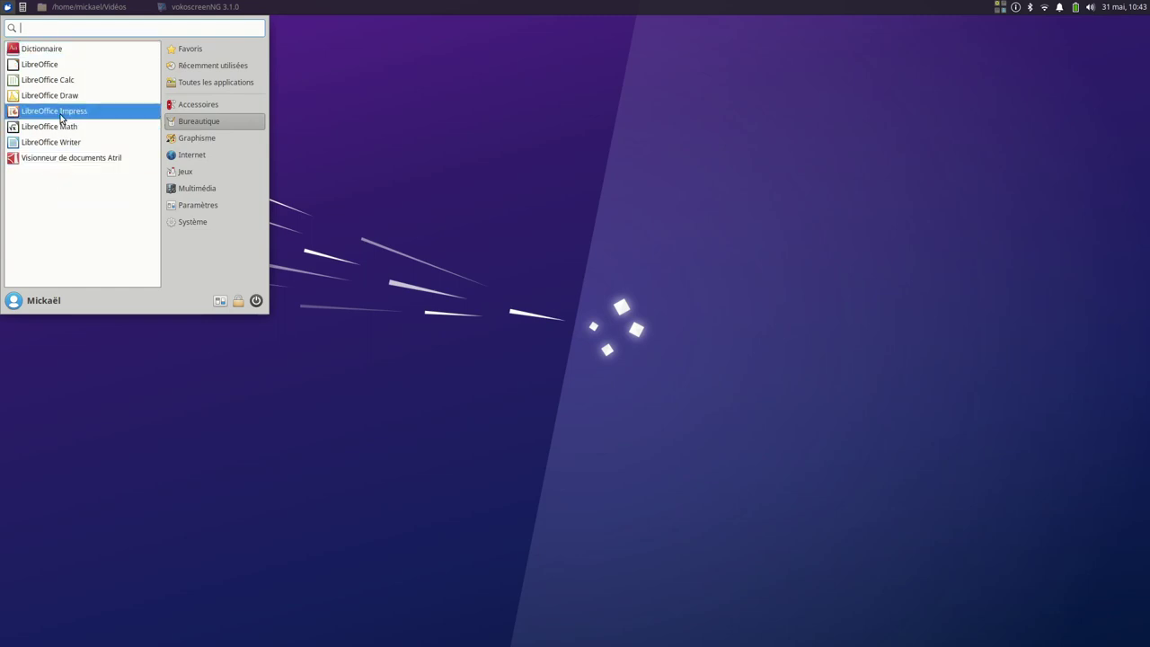
left_click(192, 139)
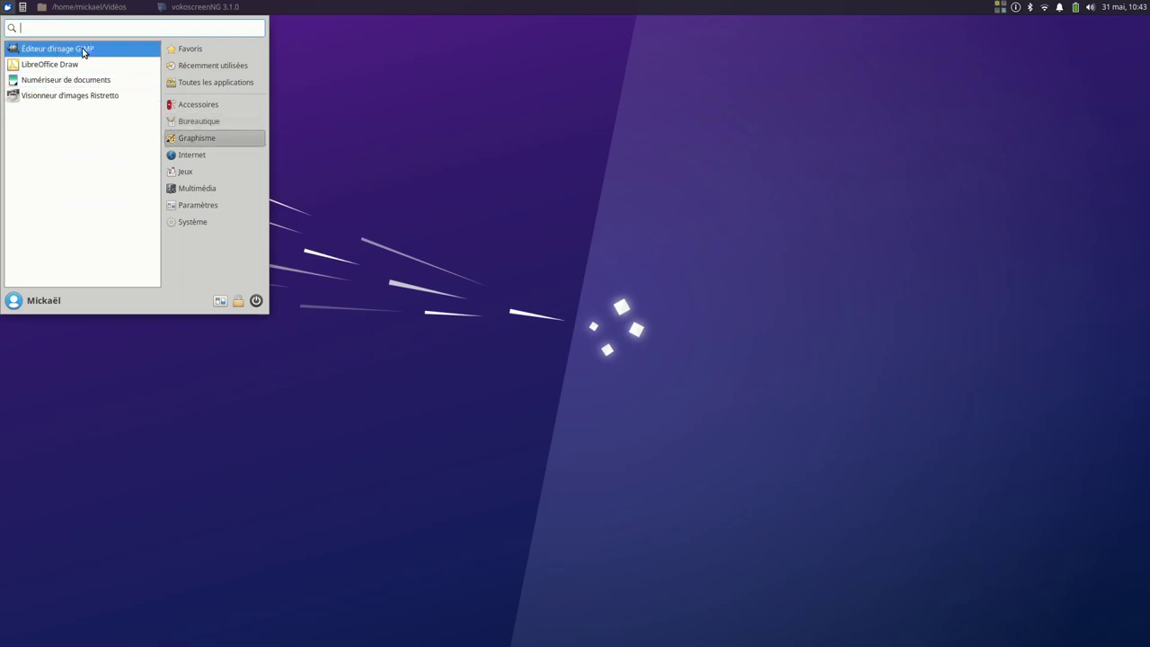
left_click(184, 154)
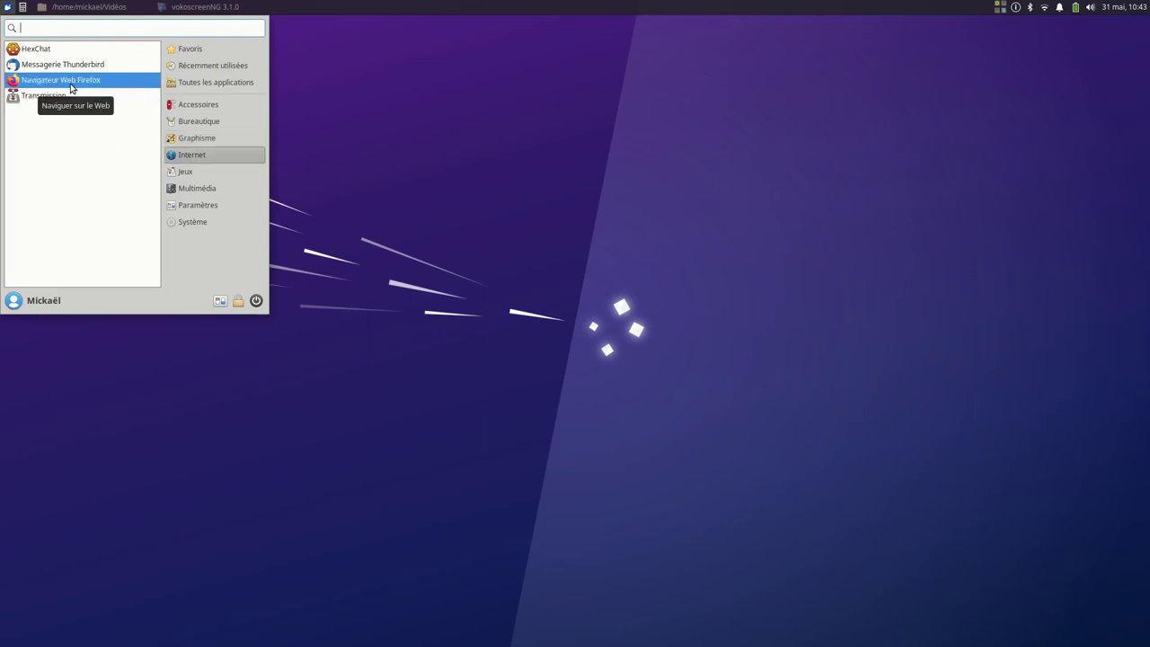
Launch the Firefox web browser and display its À propos de Firefox information to check the version and package type
left_click(71, 85)
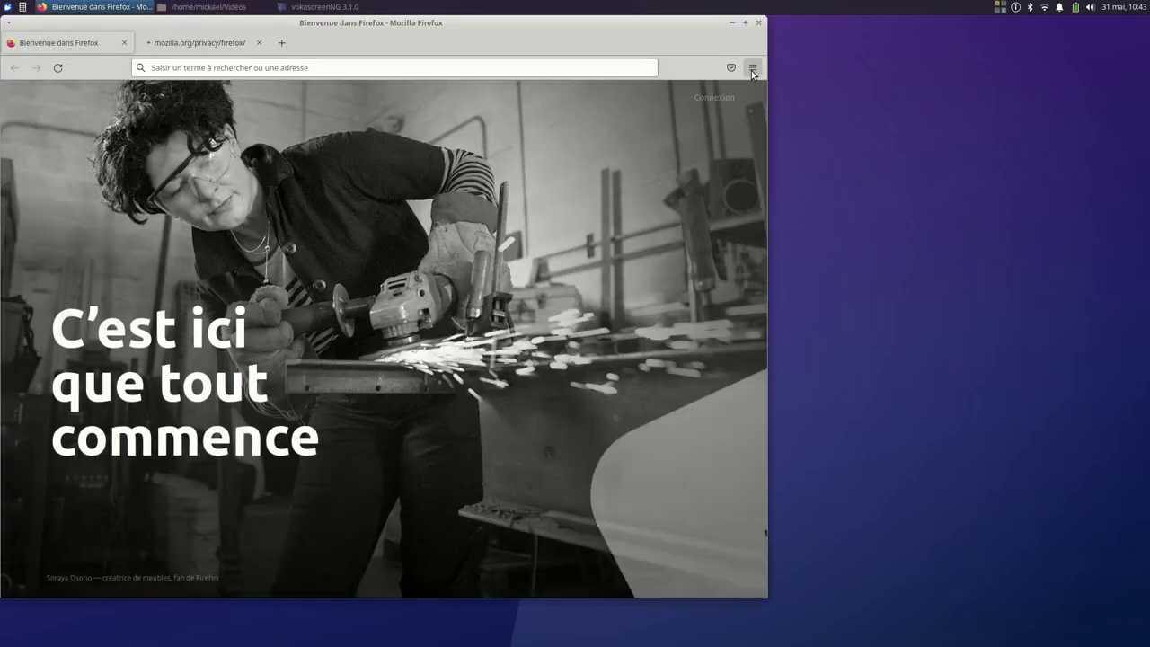
left_click(752, 69)
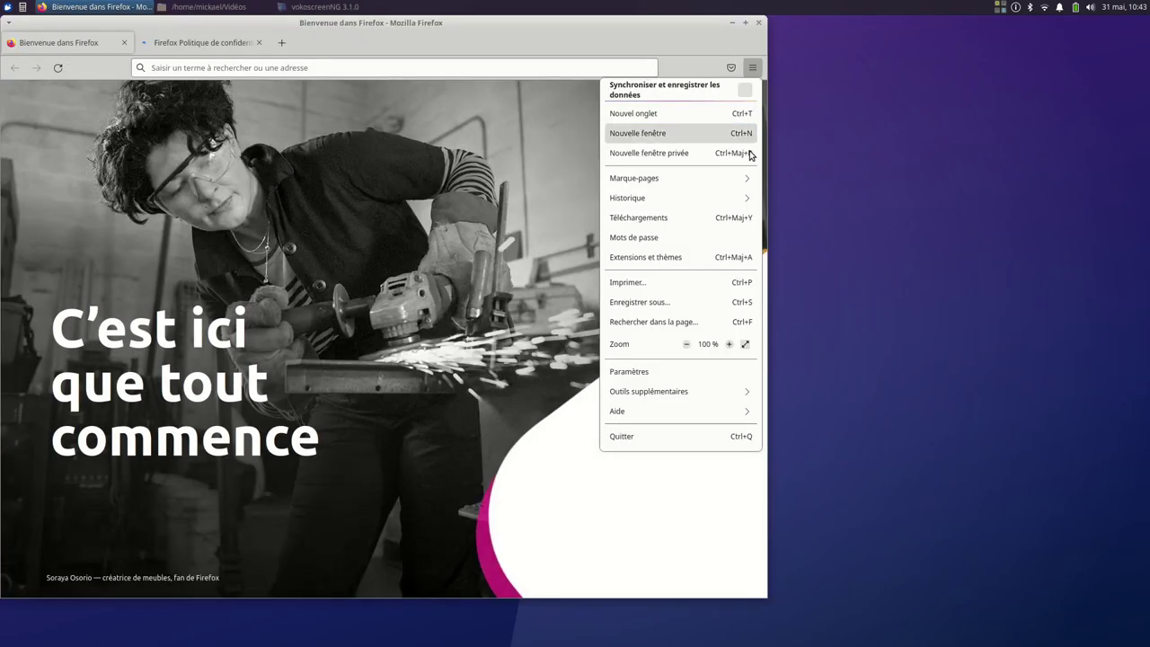
left_click(672, 414)
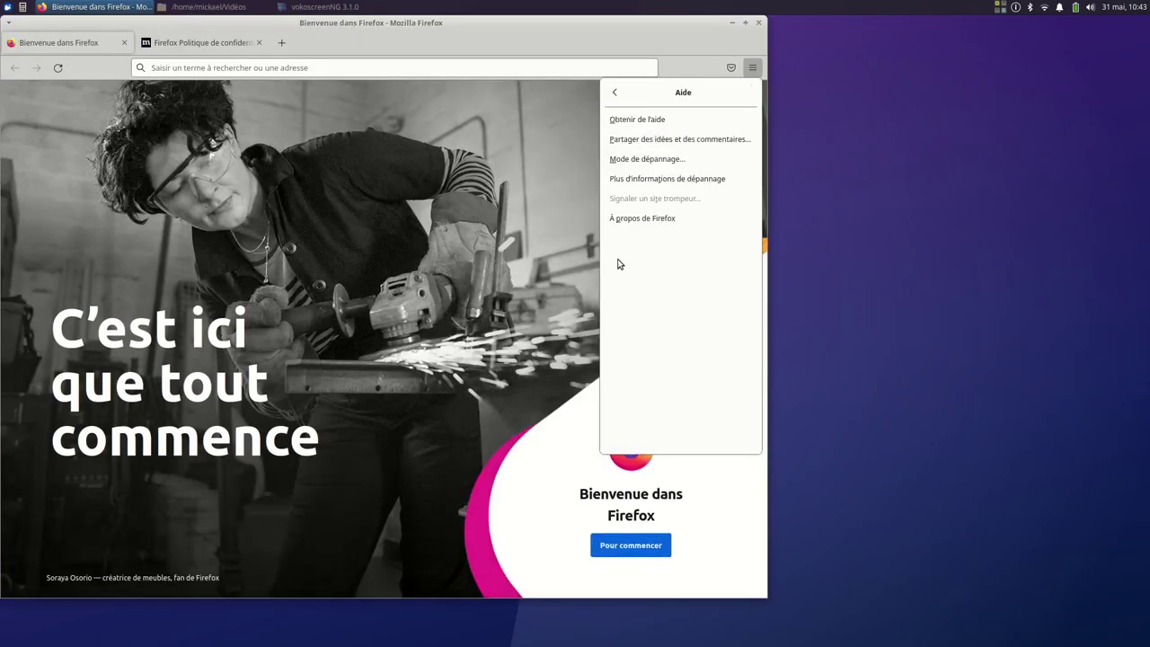
left_click(627, 220)
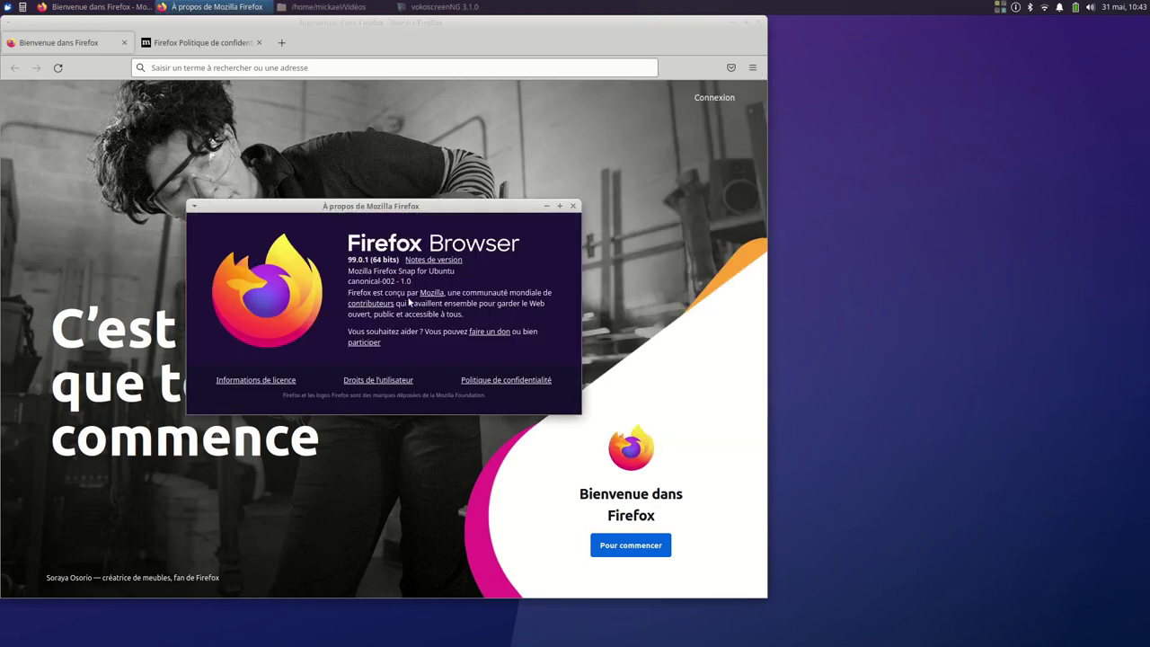
Maximize Firefox and look over its main commands, then close the browser and its À propos window
left_click(745, 25)
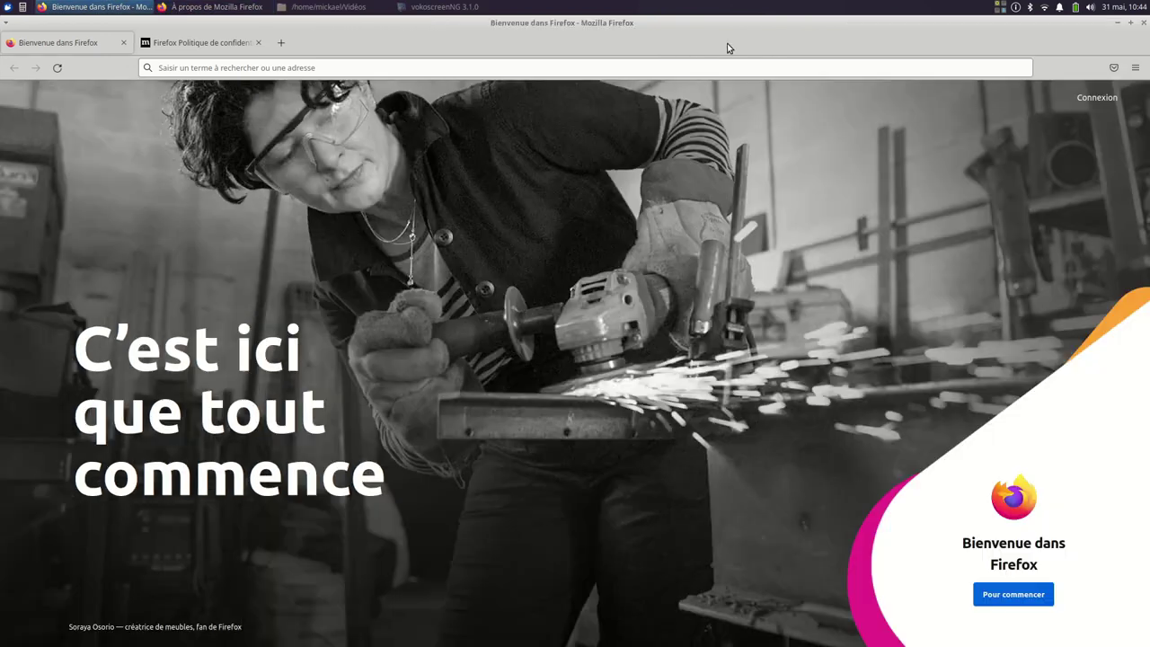
left_click(1135, 69)
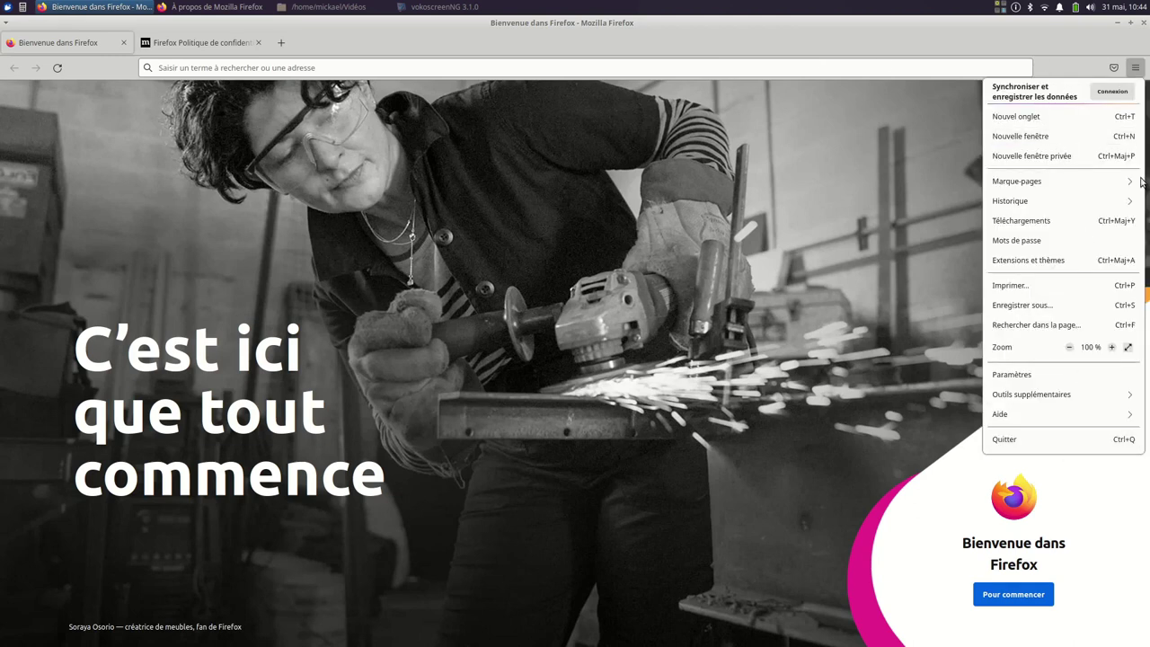
left_click(1144, 29)
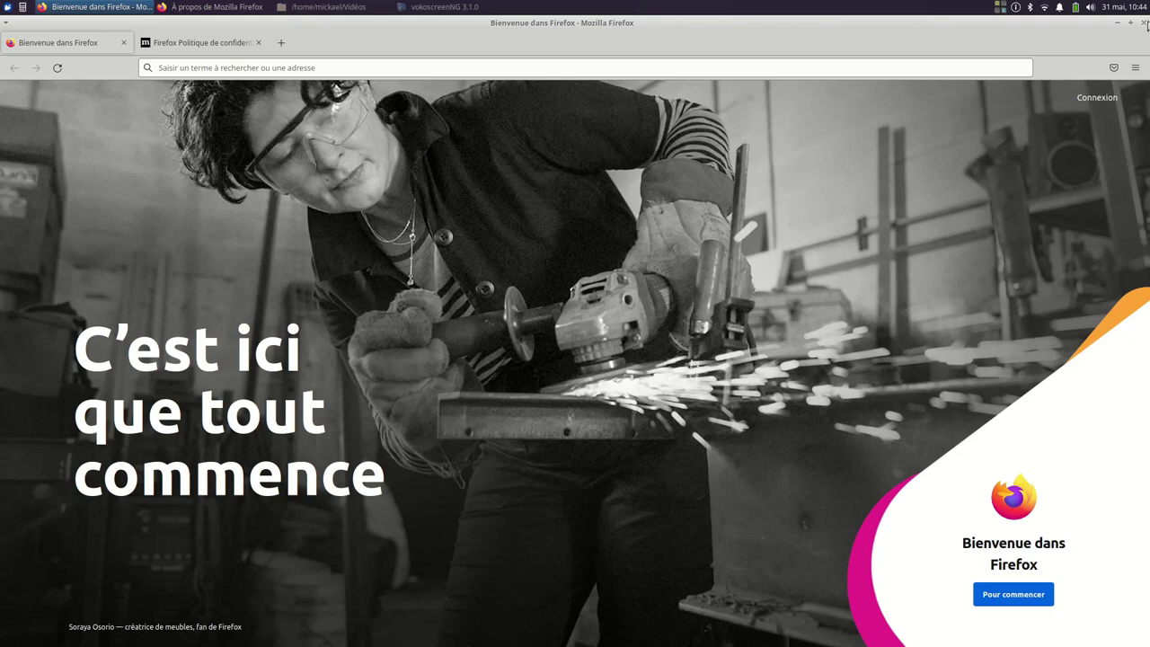
left_click(1144, 24)
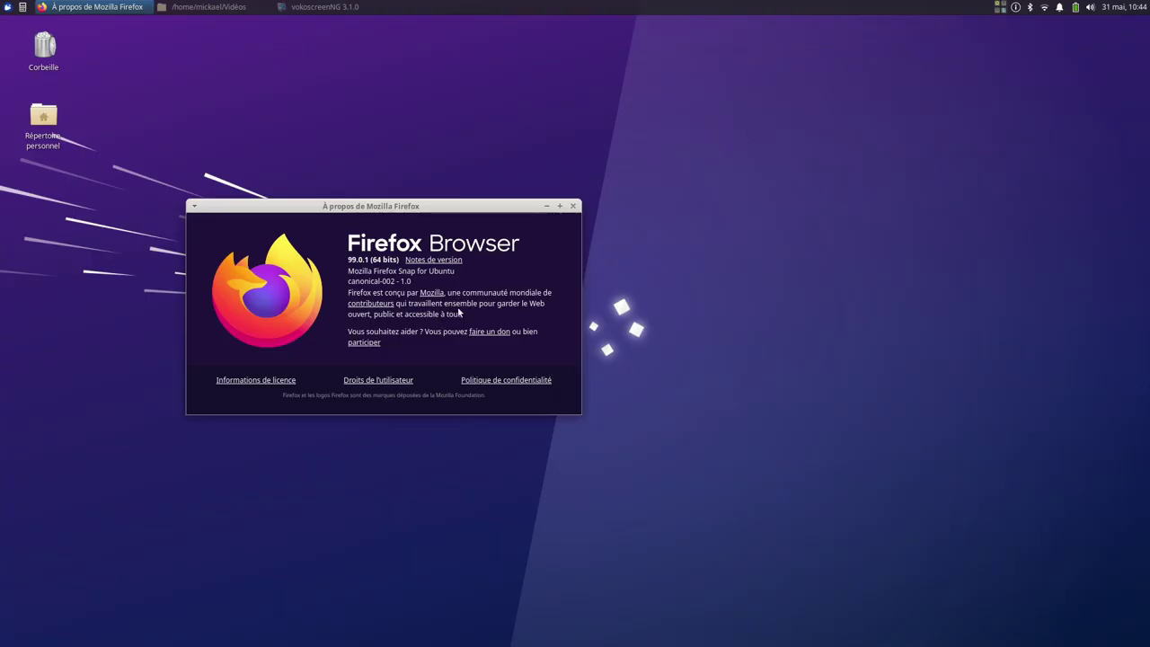
left_click(572, 205)
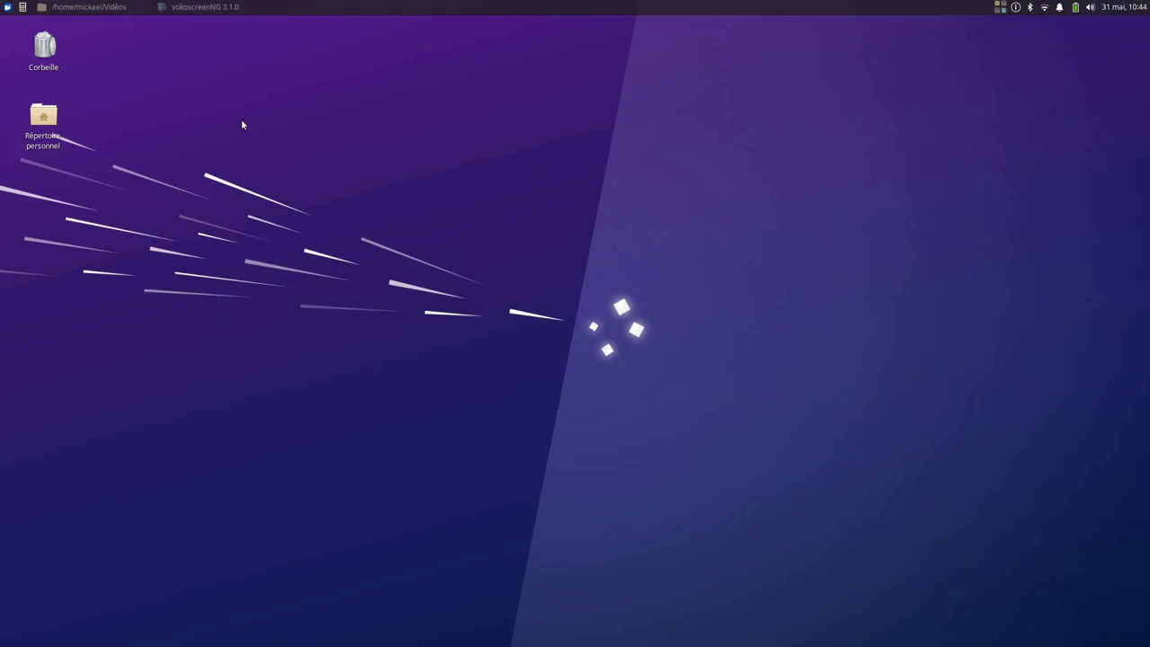
Browse the Jeux and Multimédia applications and the list of tools in the Paramètres category
left_click(7, 6)
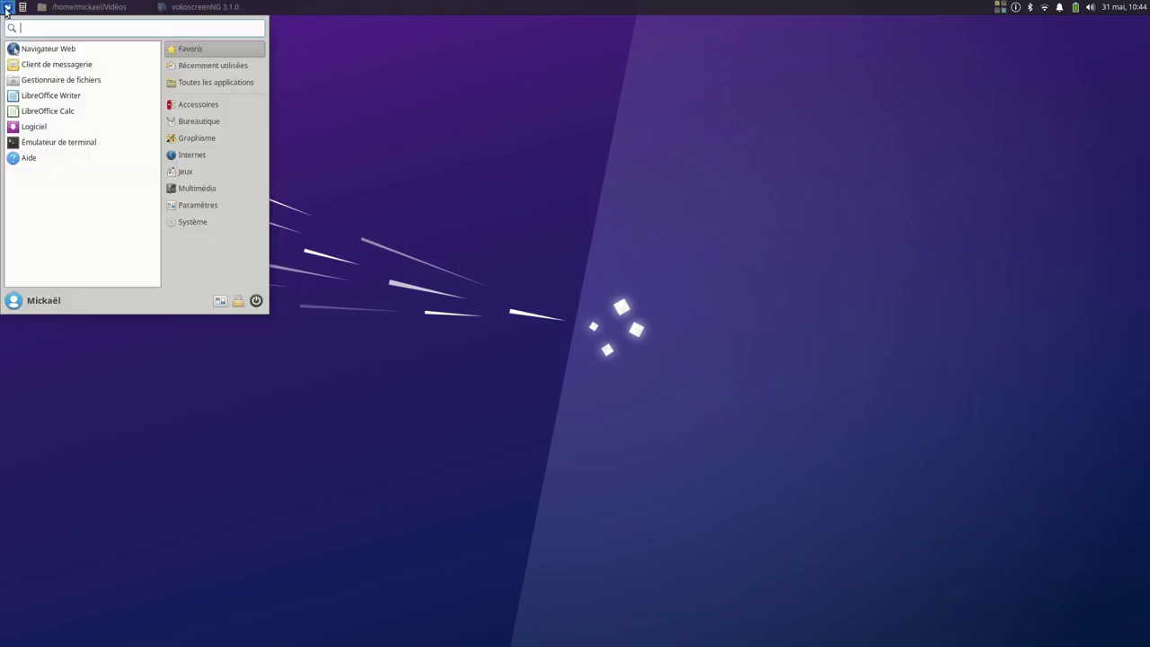
left_click(198, 171)
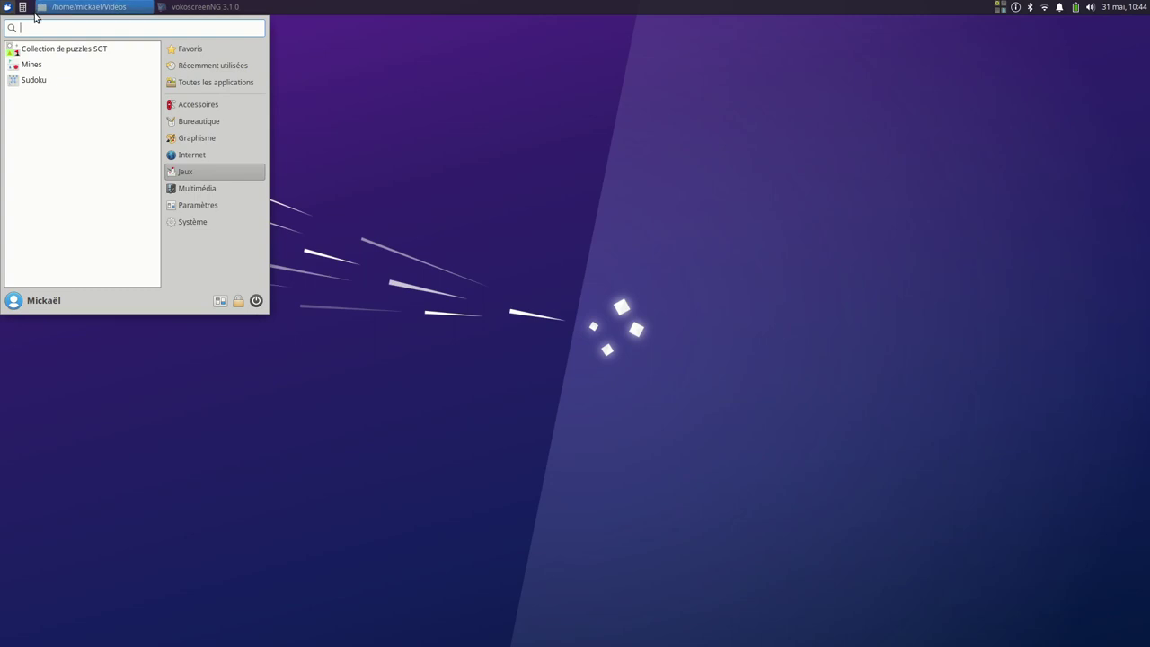
left_click(203, 188)
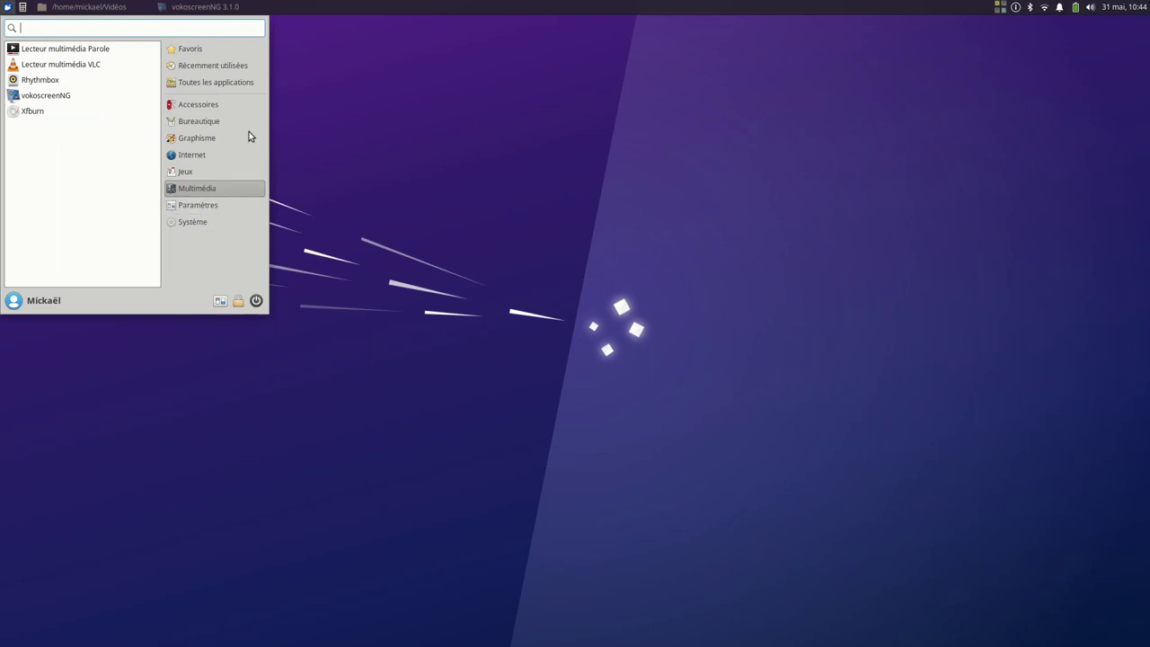
left_click(215, 208)
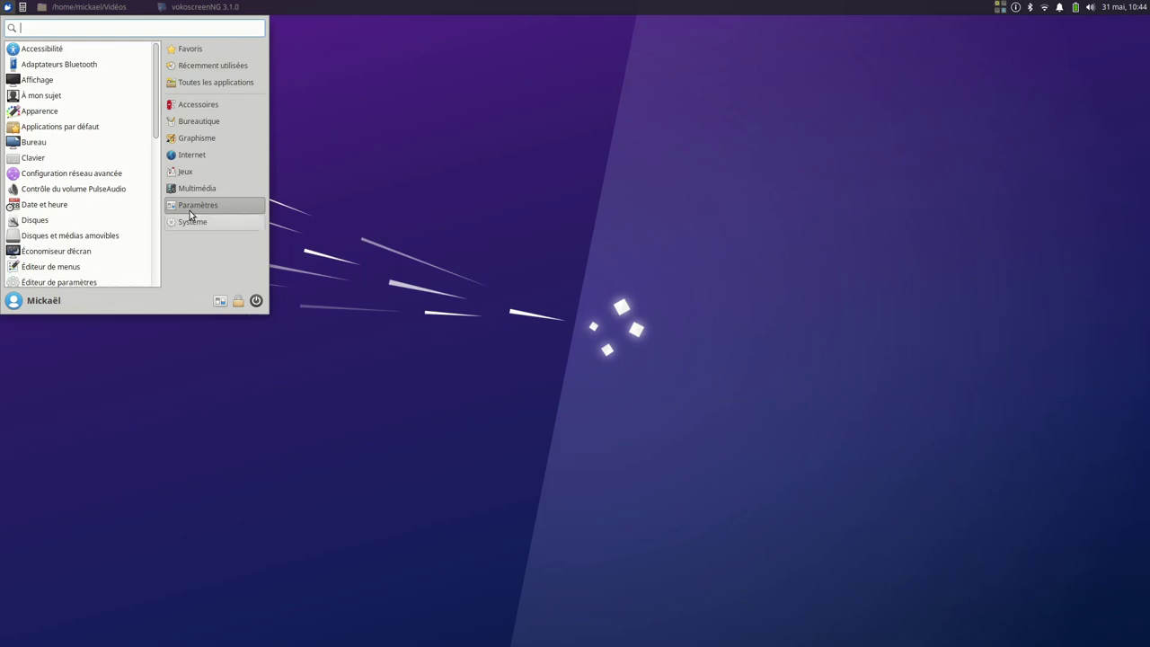
left_click_drag(157, 73, 172, 238)
scroll(170, 243, "up", 10)
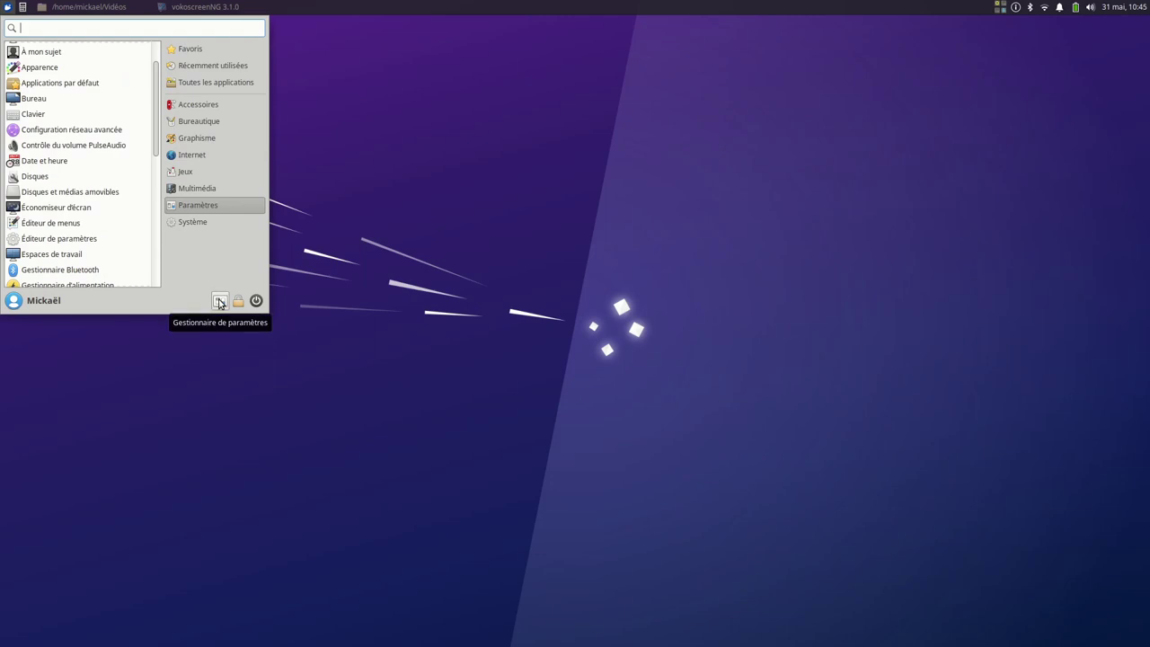
Open the settings manager full size, launch Disques from it, and examine the 500 GB disk's partitions in a maximized window
left_click(219, 302)
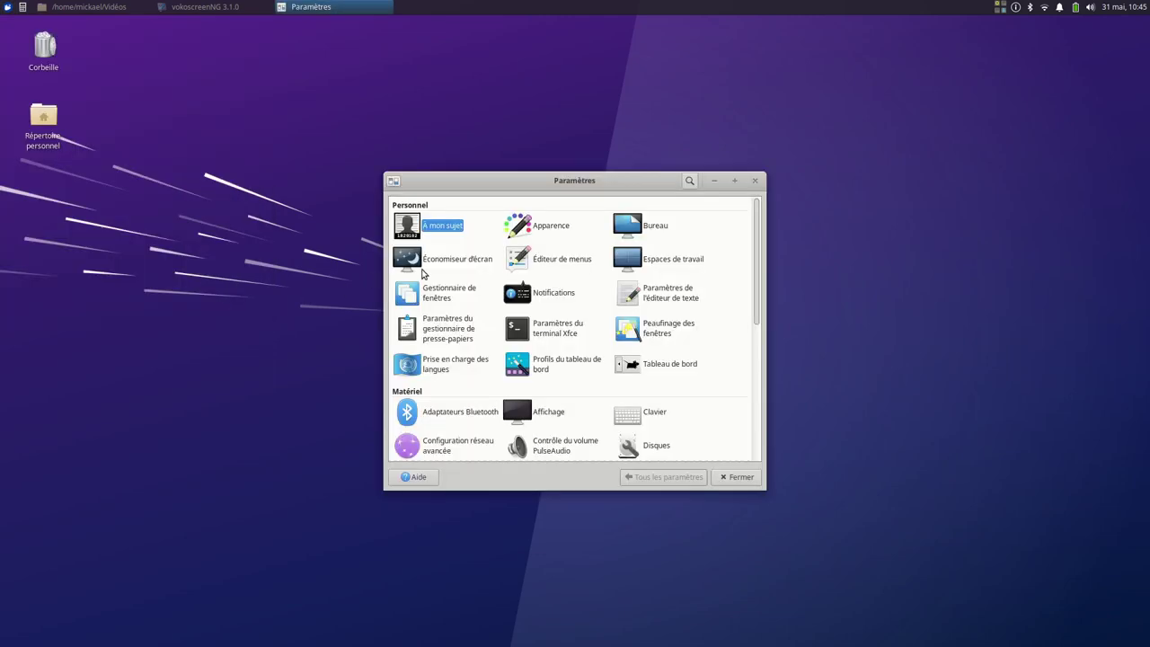
left_click(735, 180)
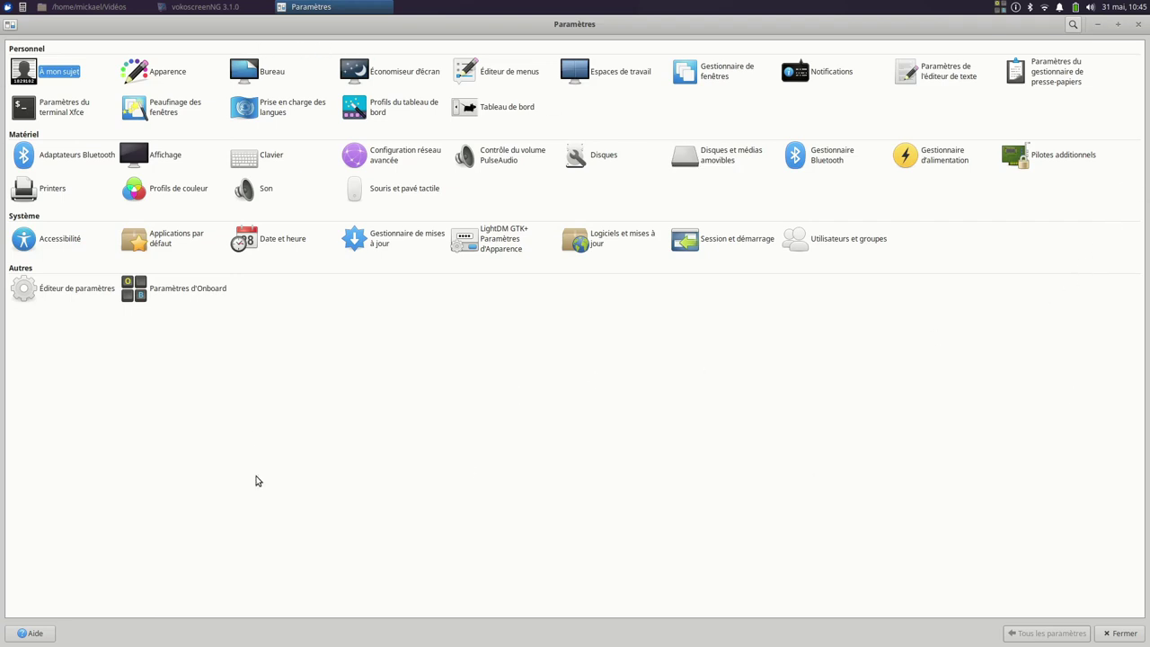
left_click(601, 158)
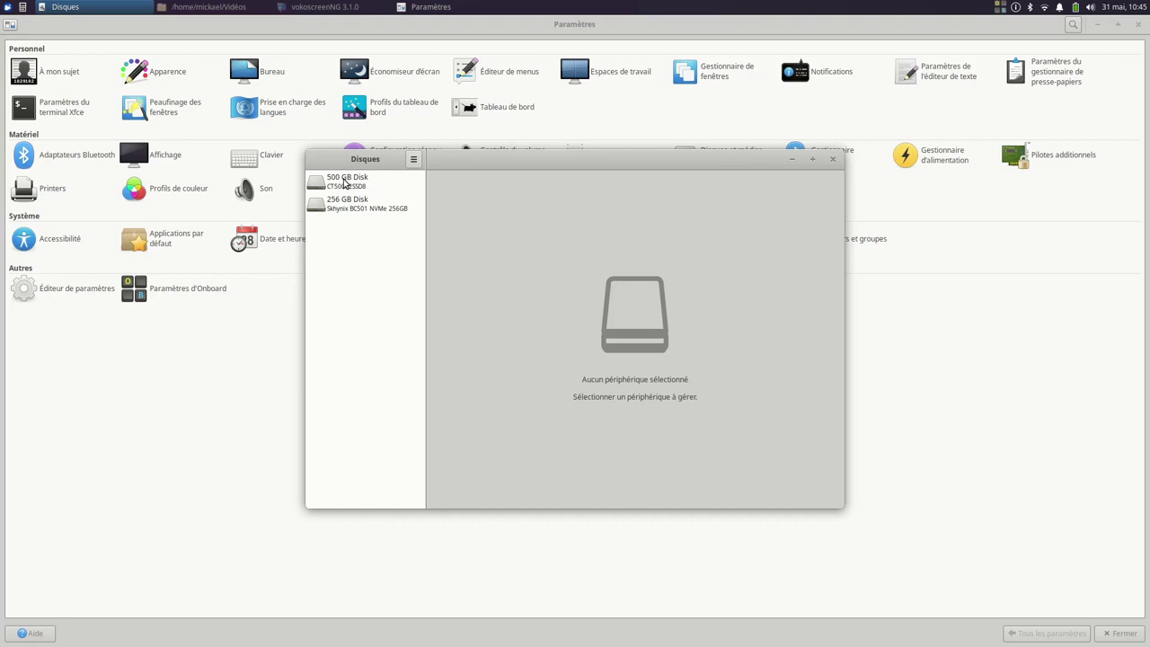
left_click(352, 185)
left_click(812, 159)
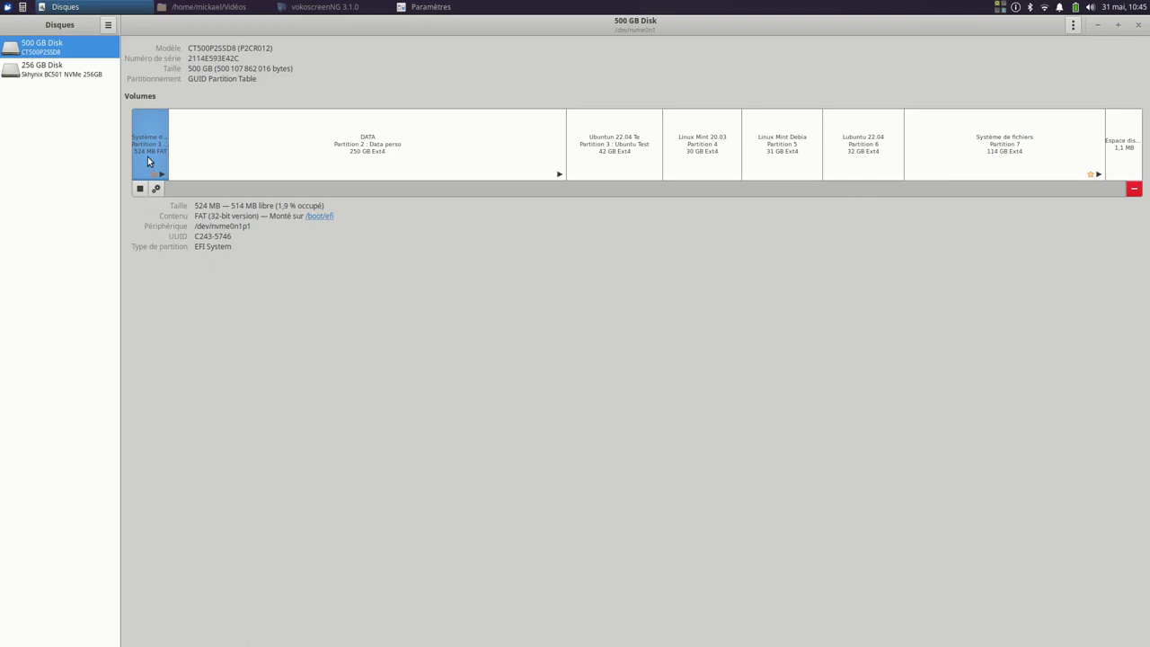
Try to open the EFI System partition's mount folder /boot/efi from Disques and again from the boot folder
left_click(327, 219)
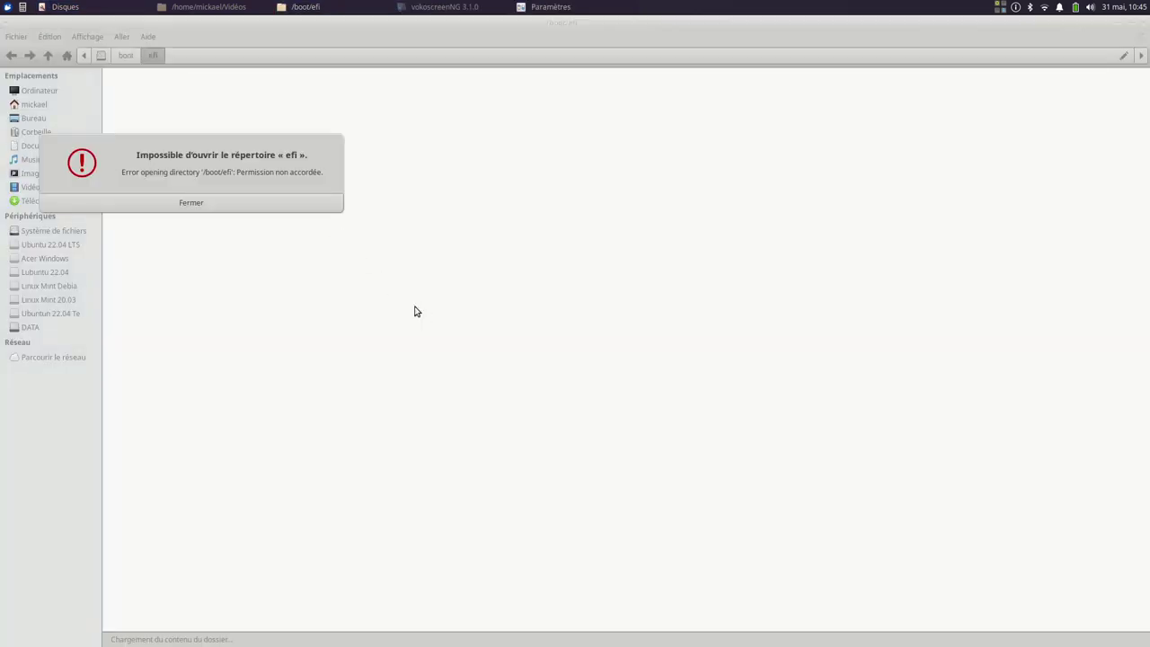
left_click(203, 203)
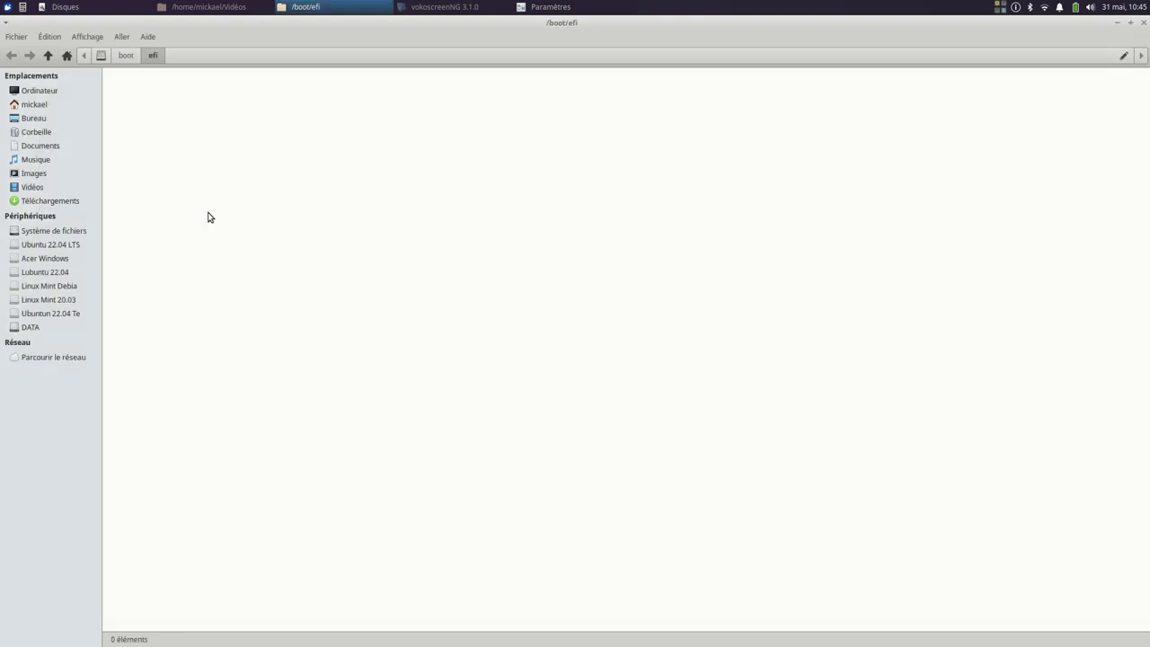
left_click(125, 55)
double_click(139, 101)
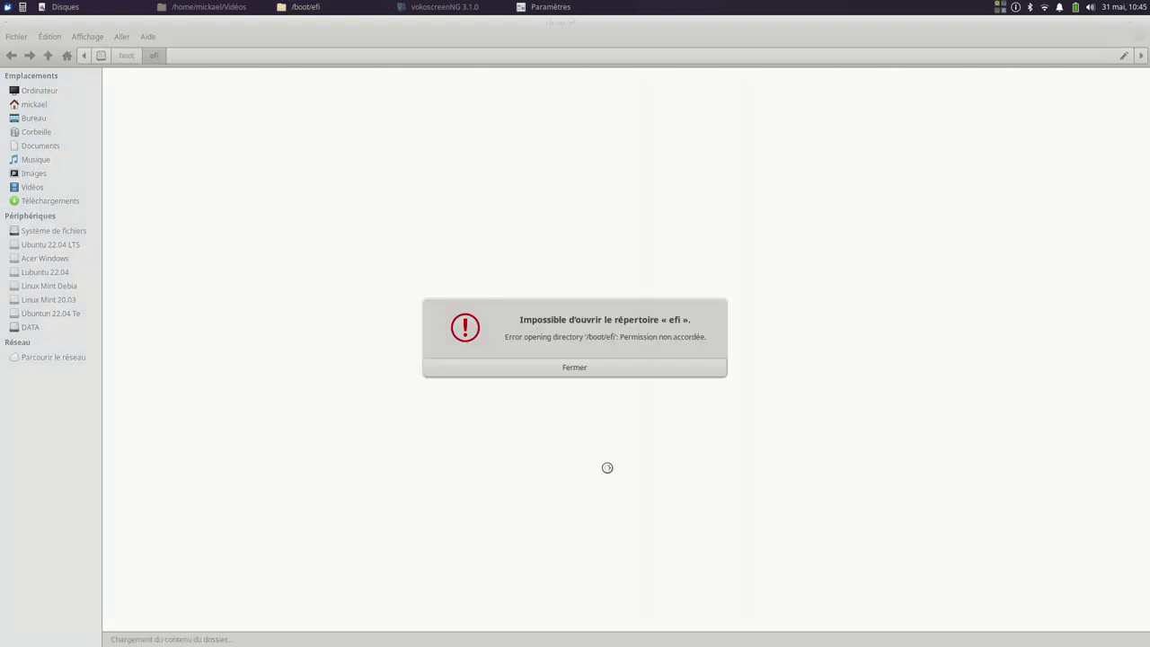
left_click(527, 368)
left_click(125, 56)
double_click(150, 97)
left_click(565, 368)
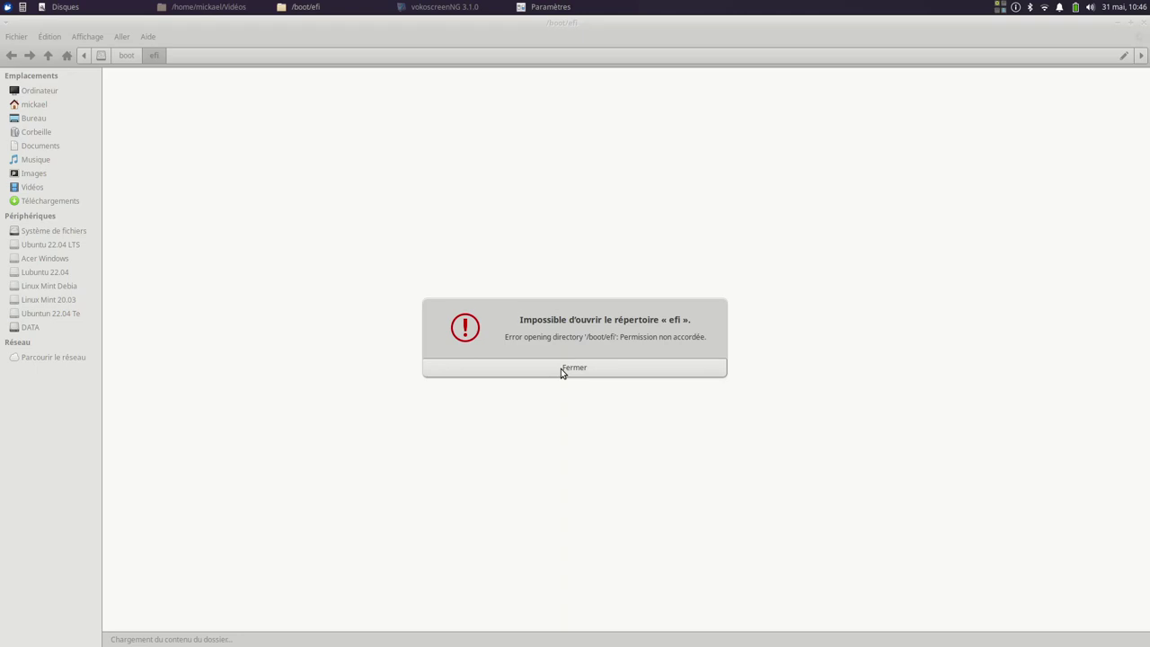
left_click(562, 369)
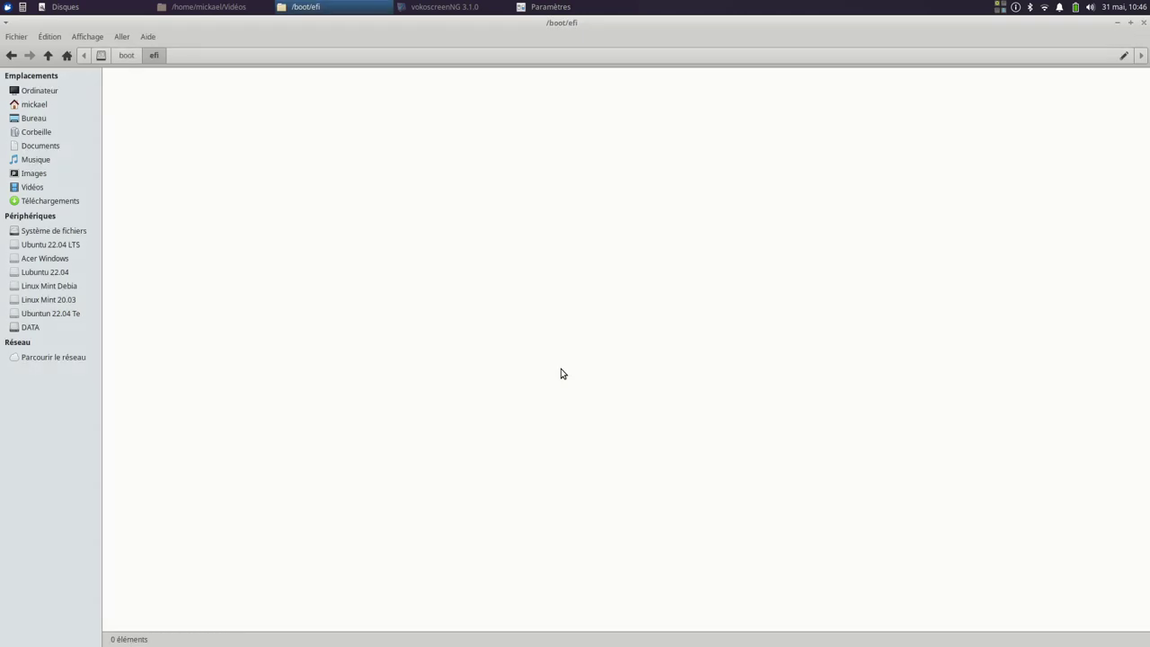
Retry opening the efi folder from the boot folder, dismiss the error and close the file manager window
left_click(126, 56)
double_click(139, 93)
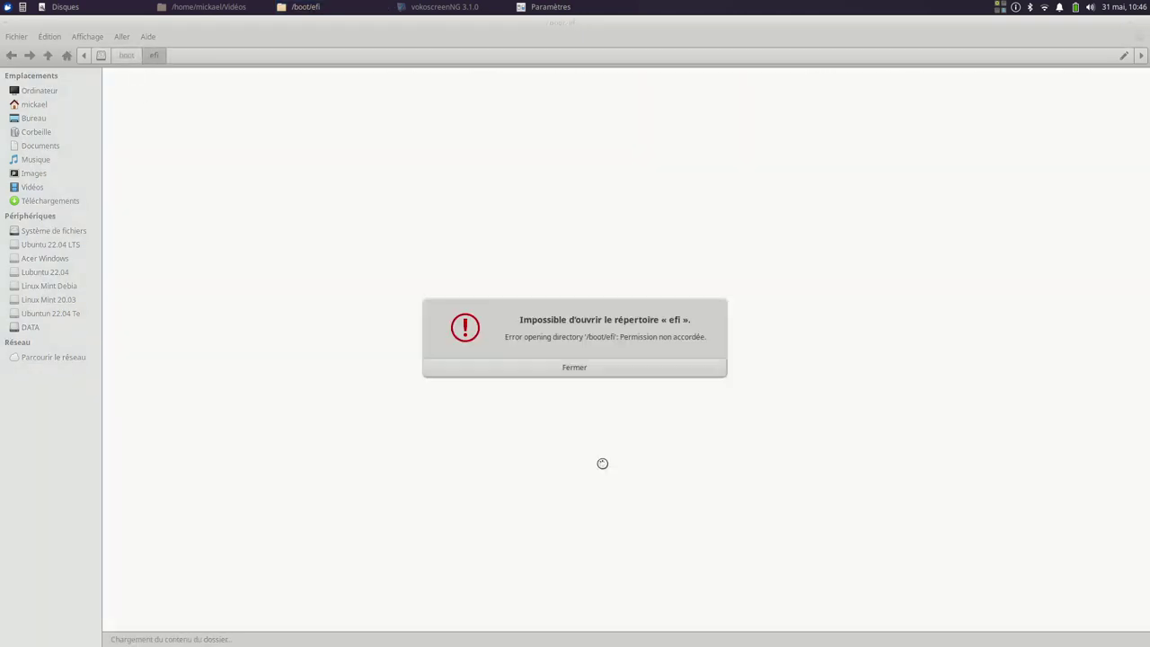
left_click(643, 369)
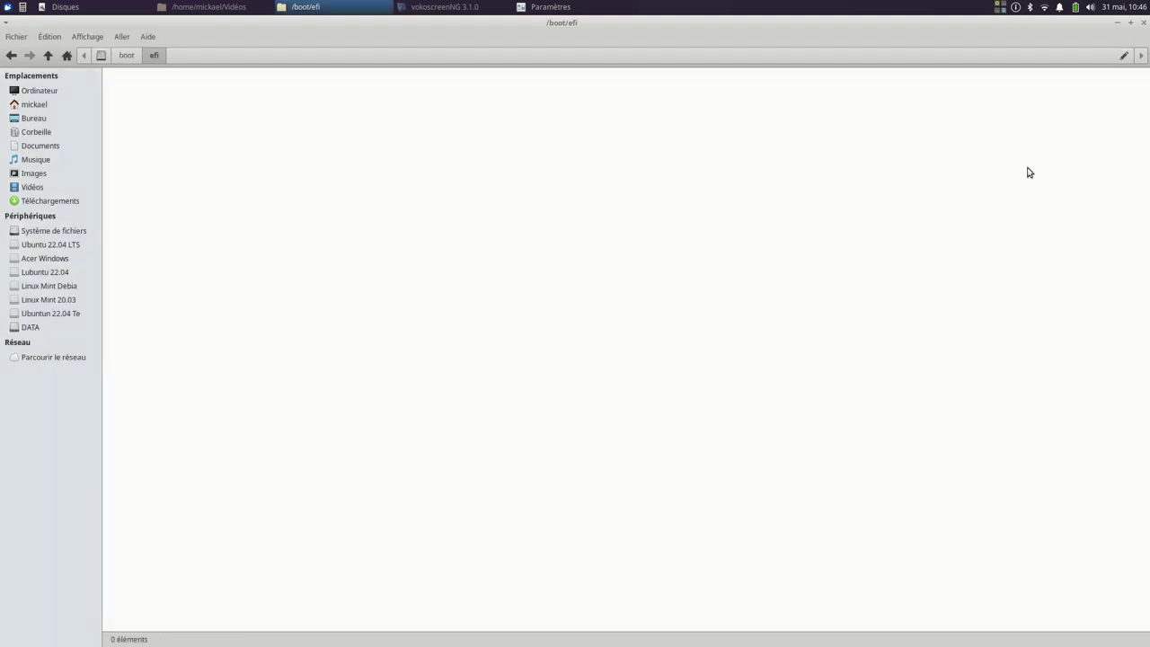
left_click(1143, 24)
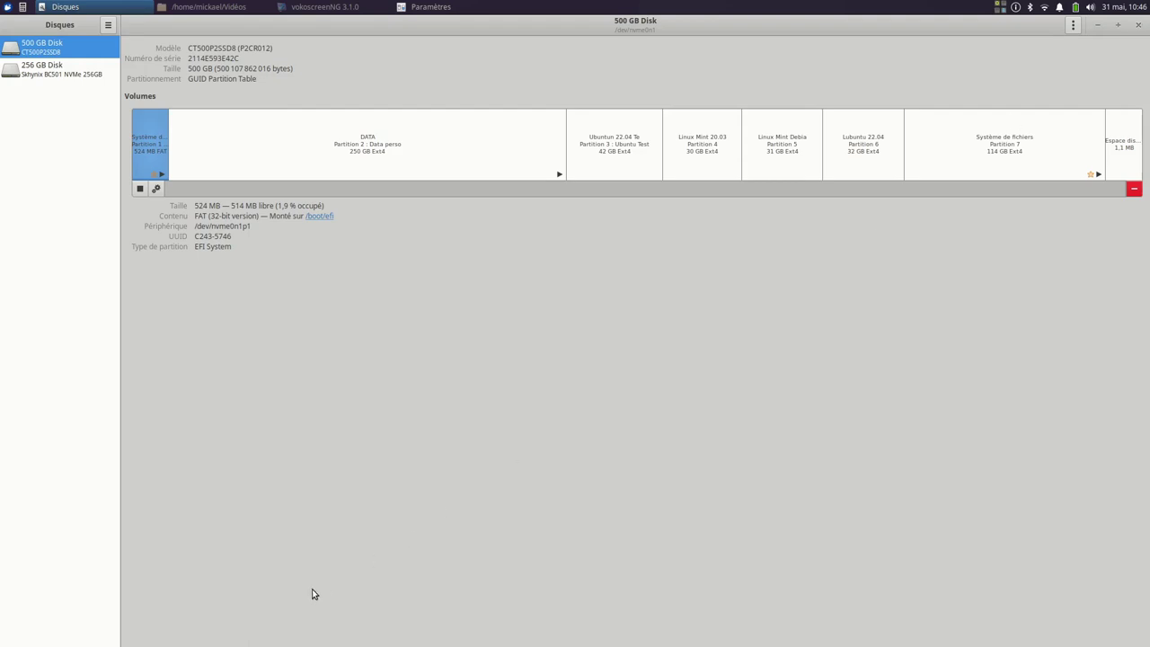
Launch the file manager with administrator rights from a terminal using sudo thunar, entering the account password
key("ctrl+alt+t")
type("sudo thunar")
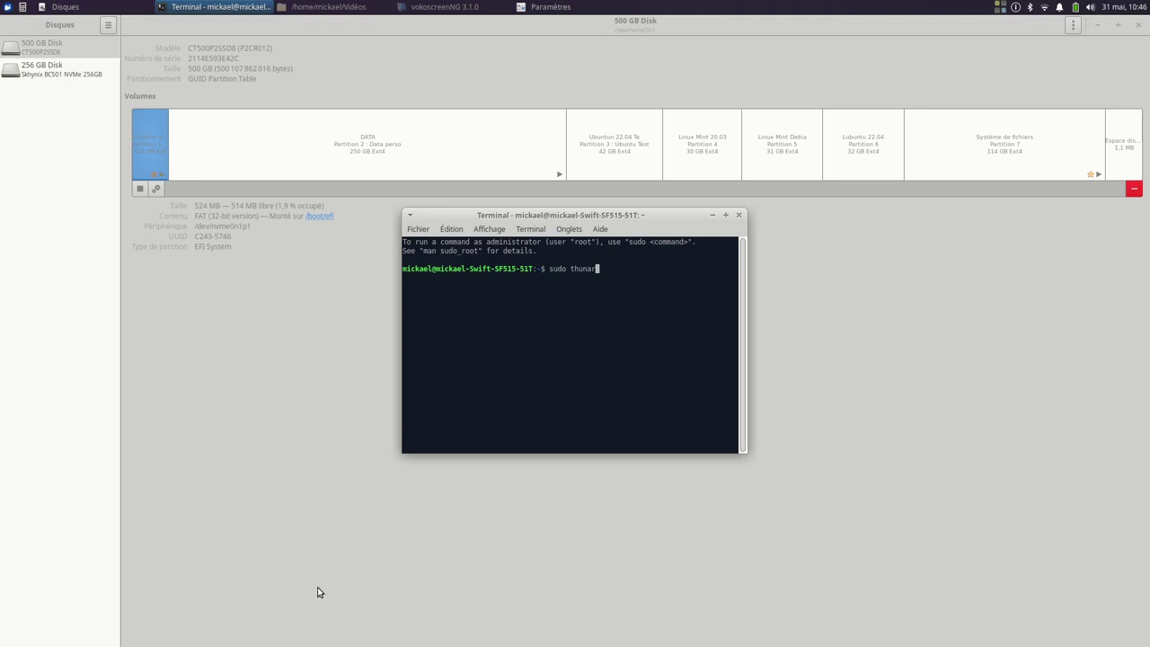
key("Return")
key("Return")
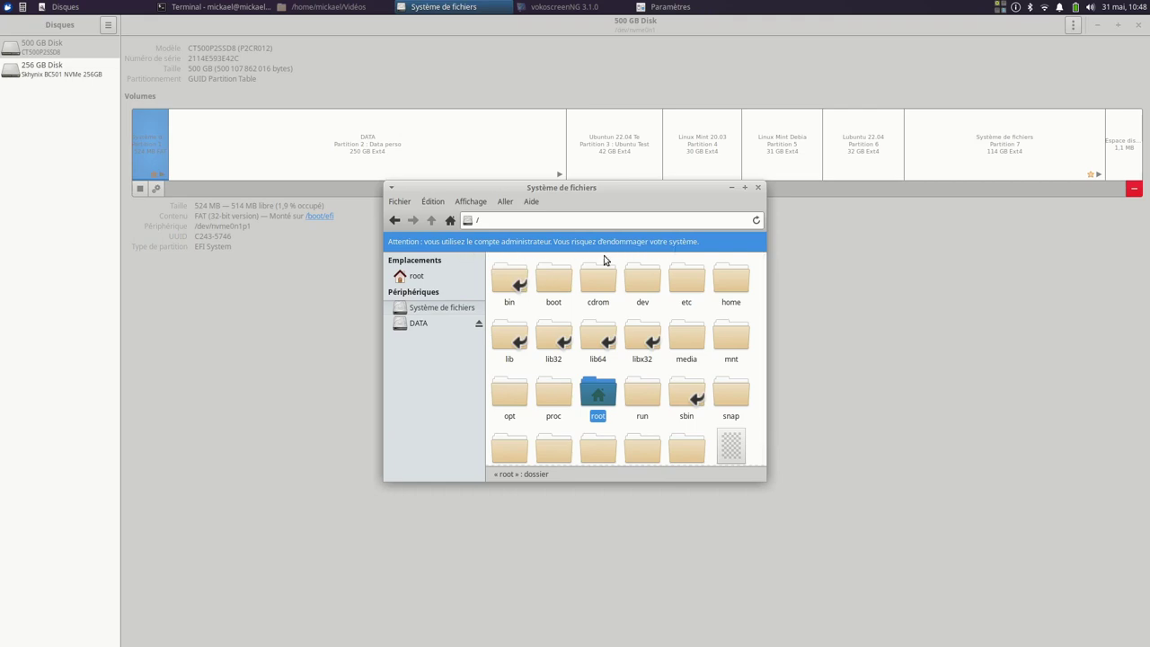
Browse the file system to the /boot/efi/EFI folder in the administrator file manager
left_click(430, 311)
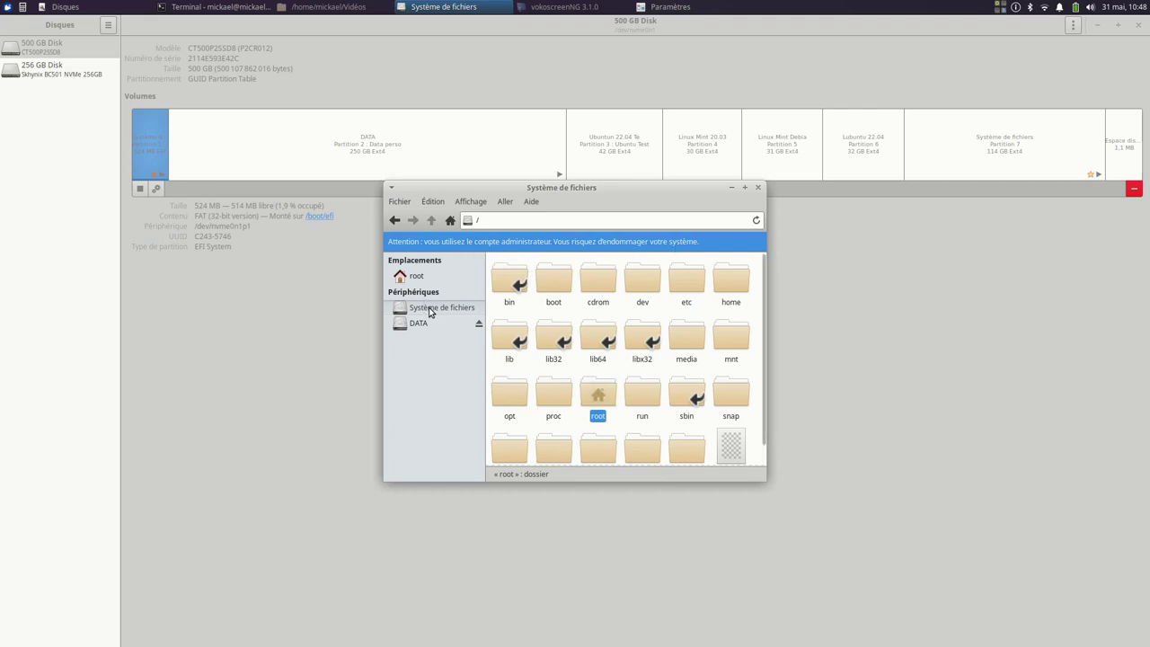
double_click(553, 285)
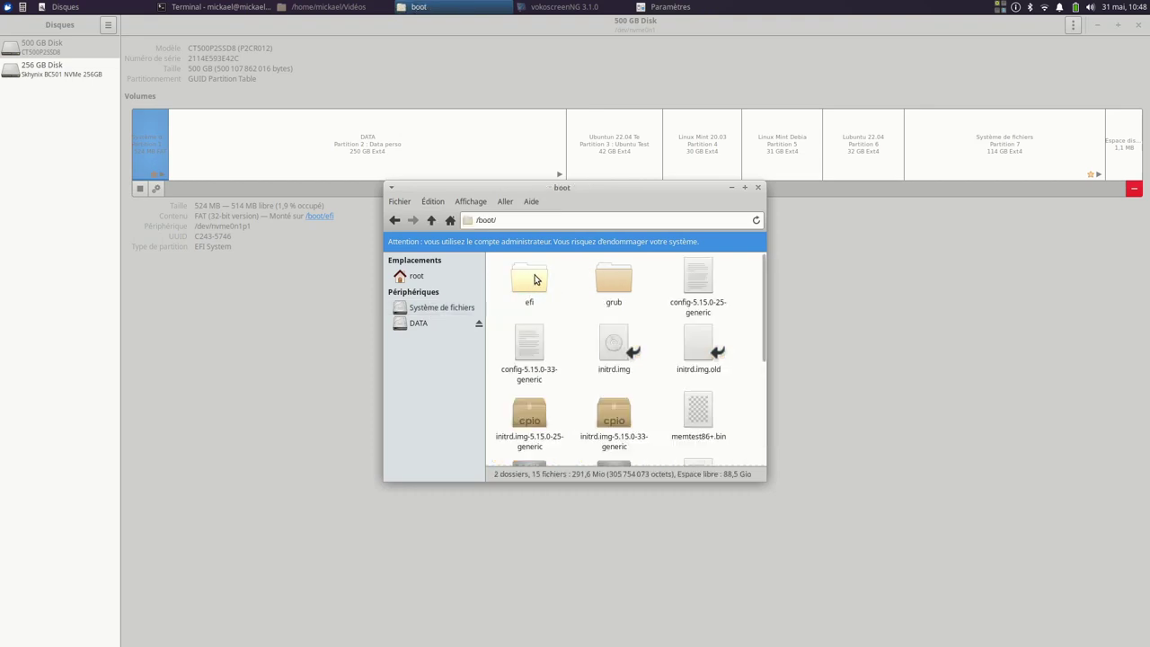
double_click(534, 280)
double_click(507, 286)
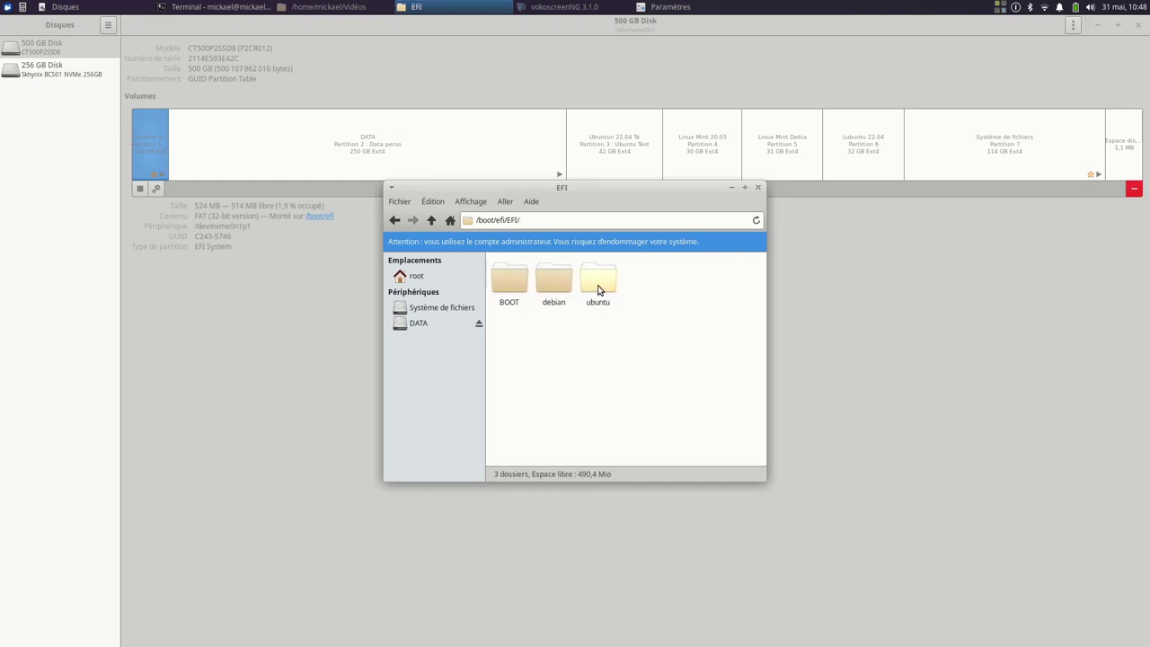
Close the administrator file manager, the terminal and Disques to return to the settings manager
left_click(757, 188)
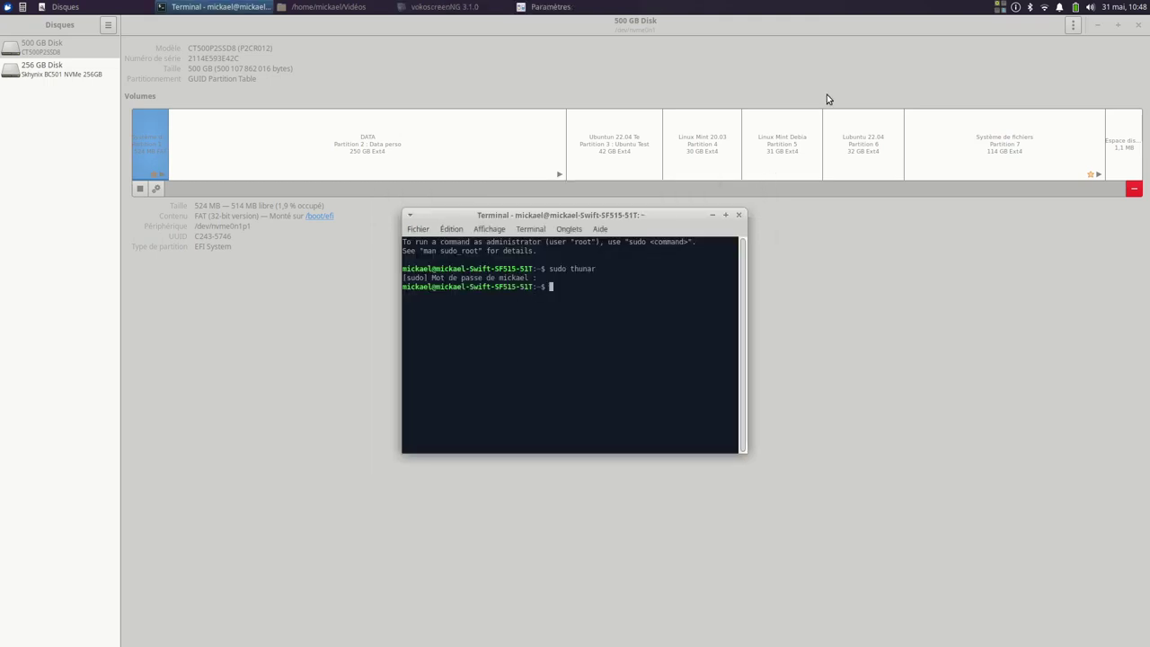
left_click(739, 216)
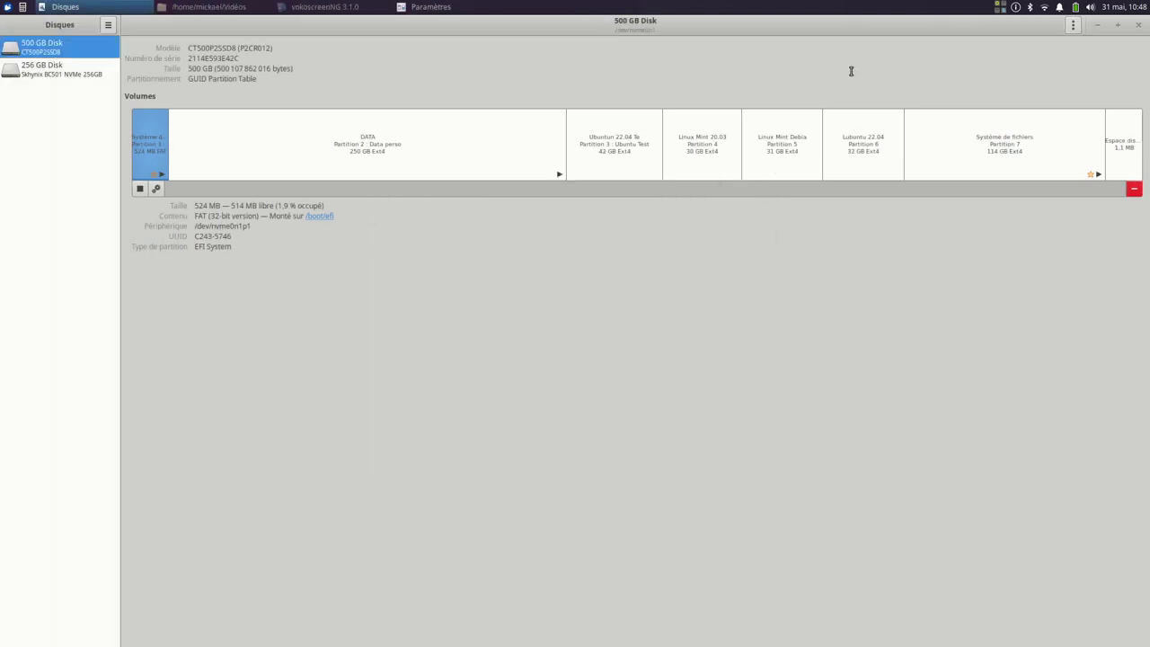
left_click(1136, 28)
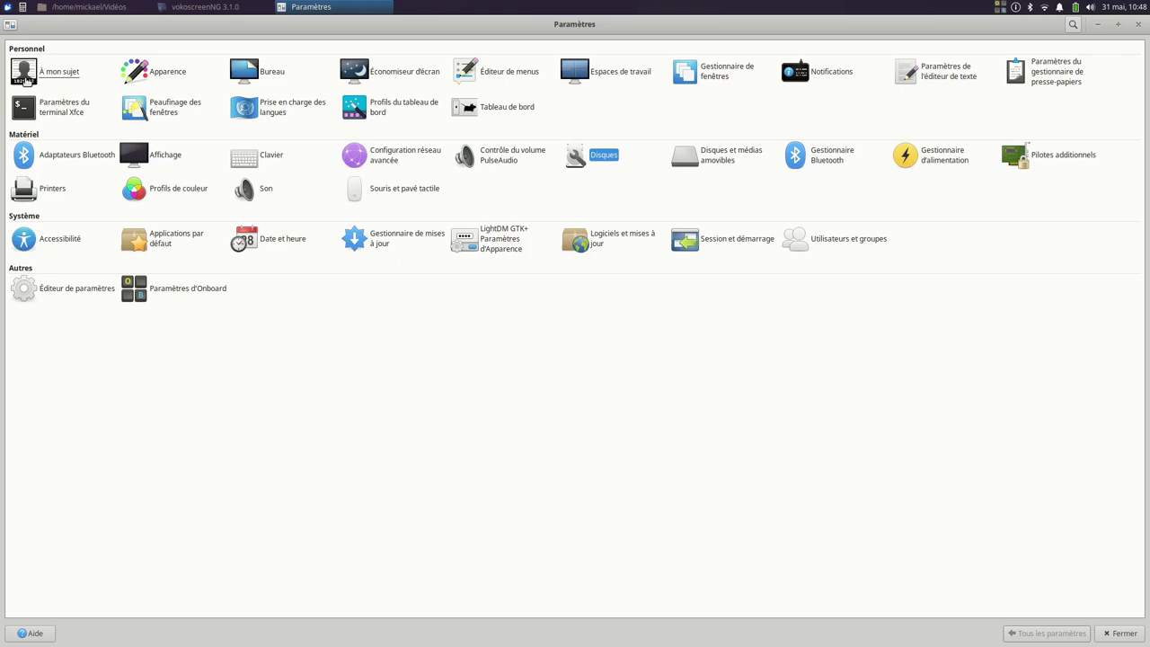
Examine the À mon sujet profile form and its photo file chooser, then cancel both without changes
left_click(39, 74)
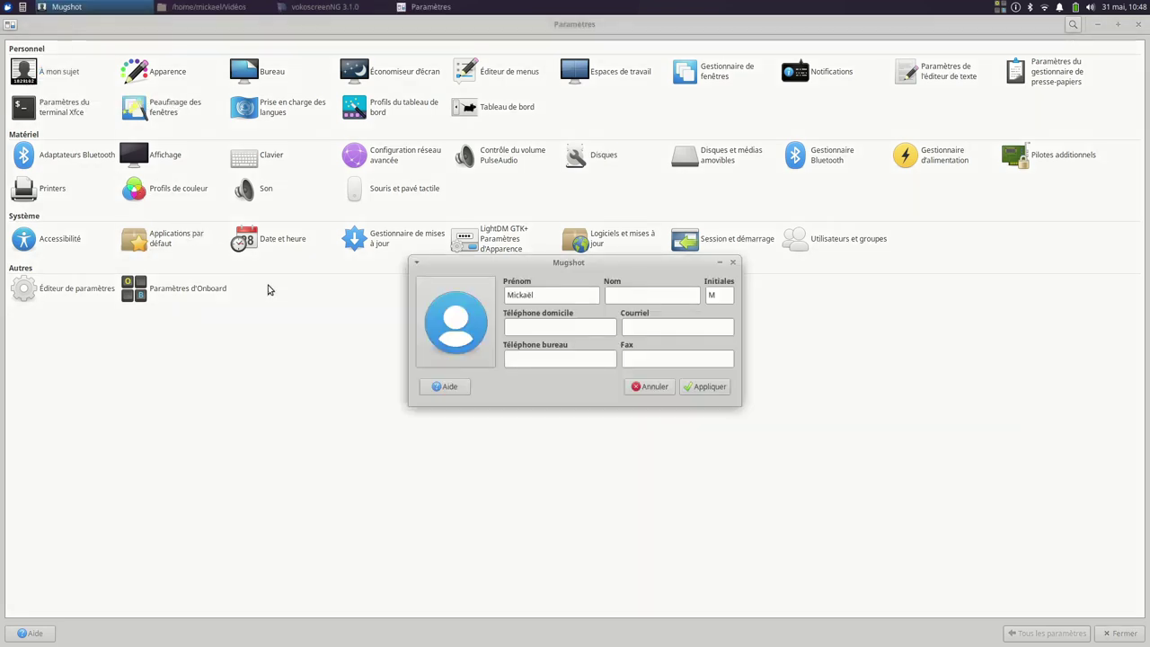
left_click(468, 334)
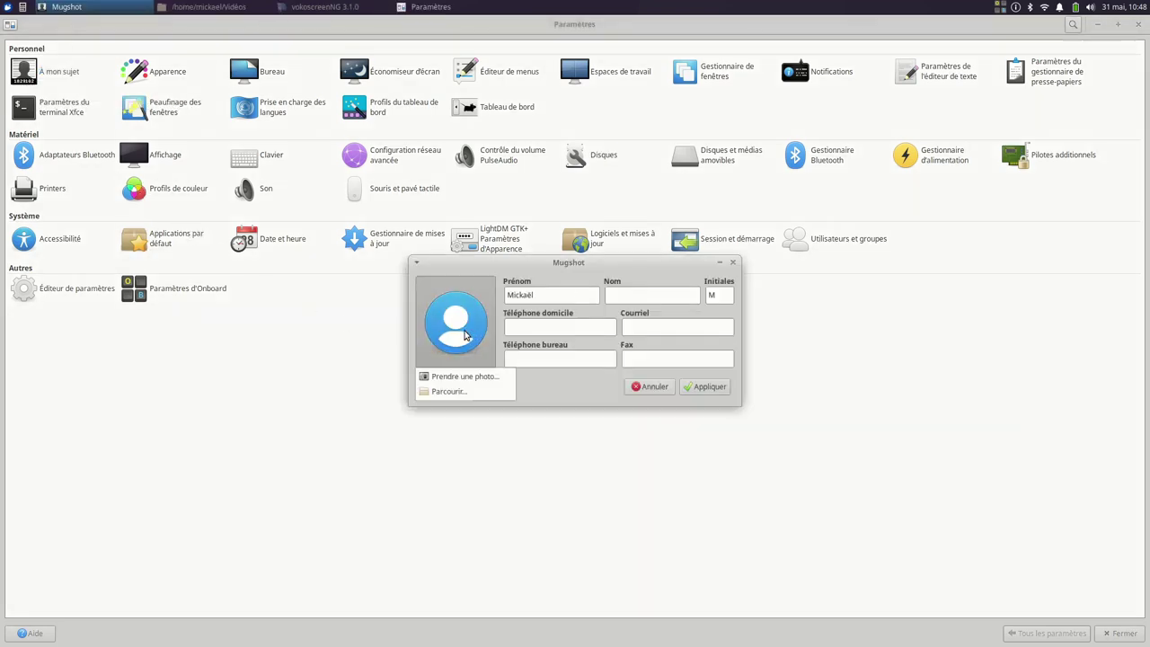
left_click(456, 391)
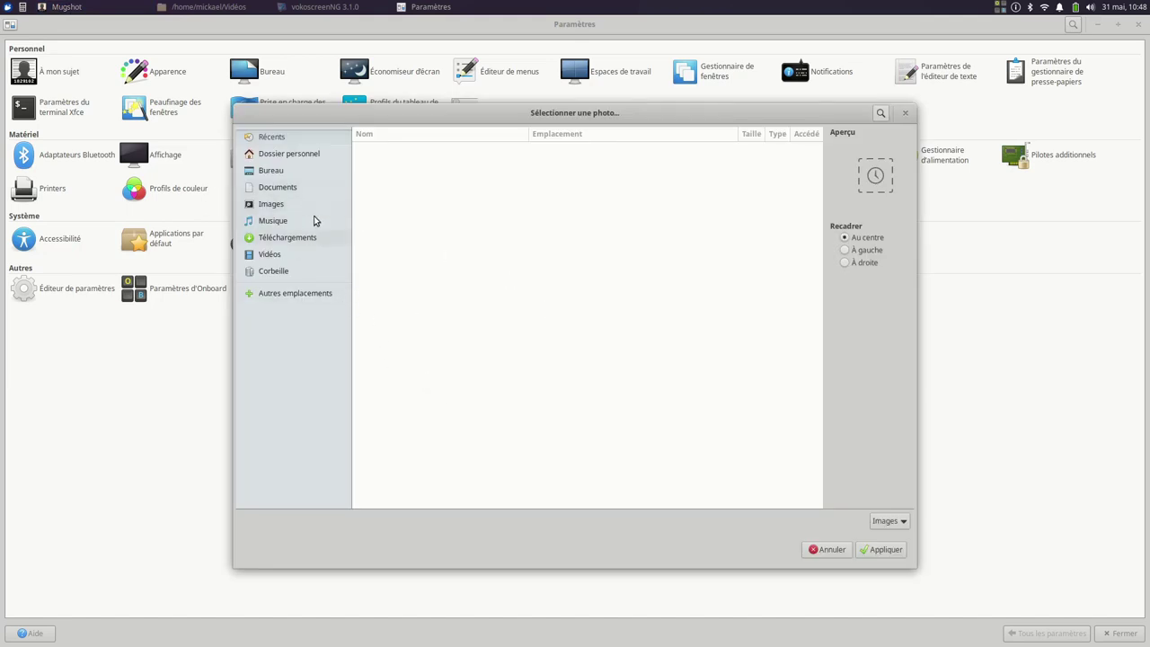
left_click(834, 551)
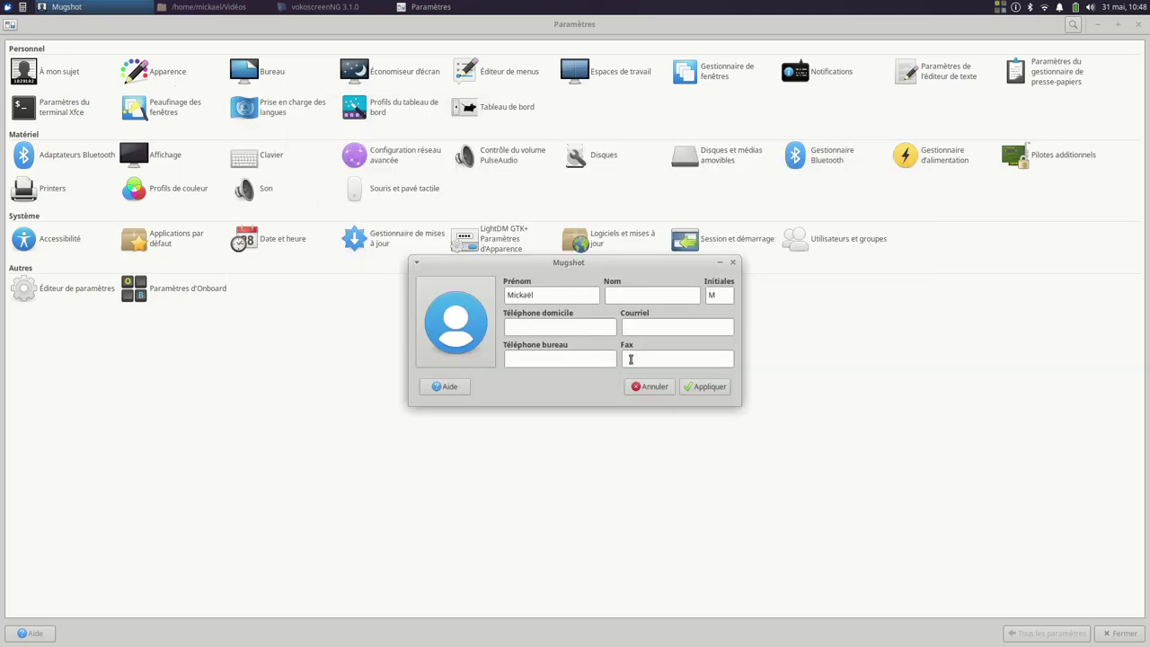
left_click(665, 388)
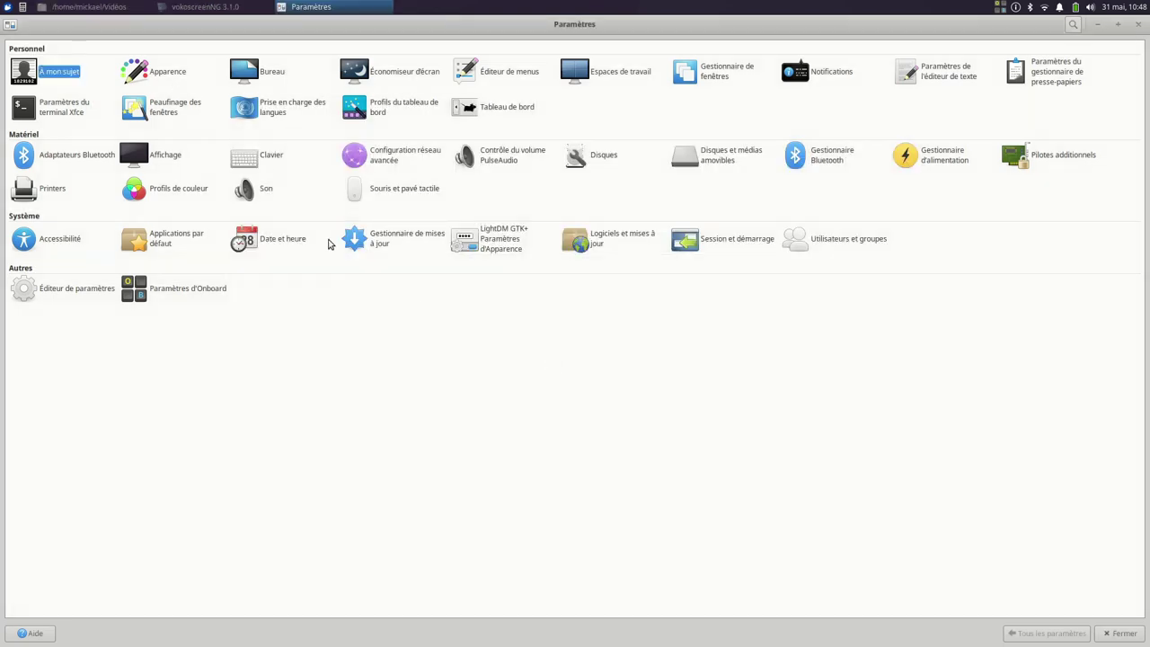
Look through the style, icon, font and general settings in Apparence, then return to all settings
left_click(162, 71)
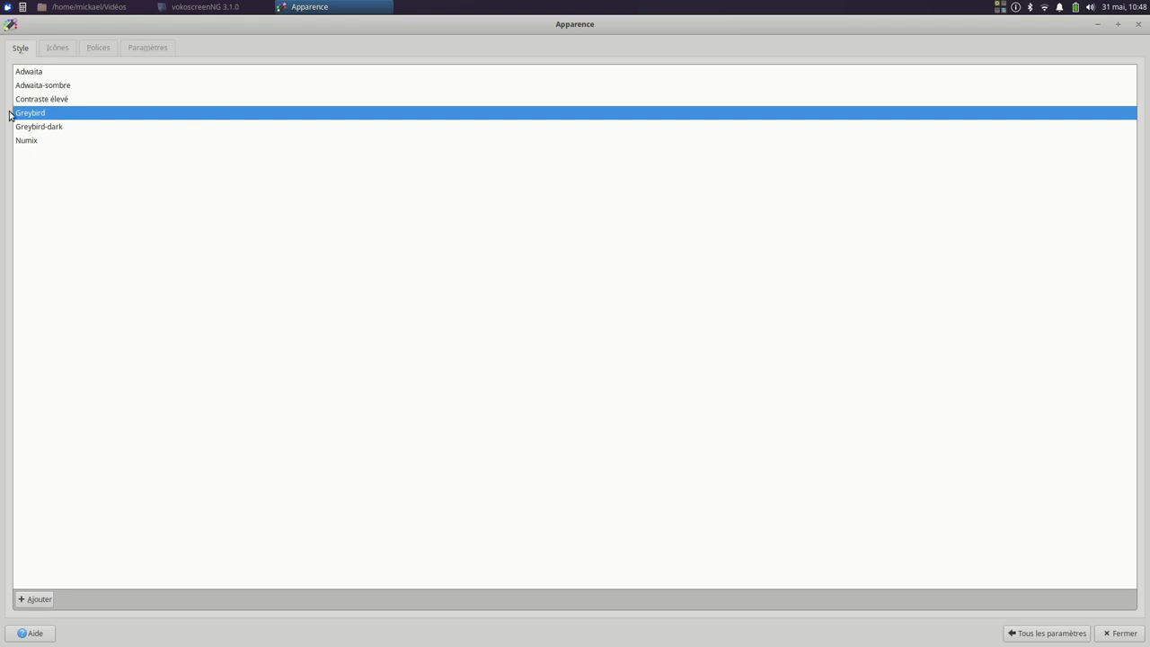
left_click(51, 49)
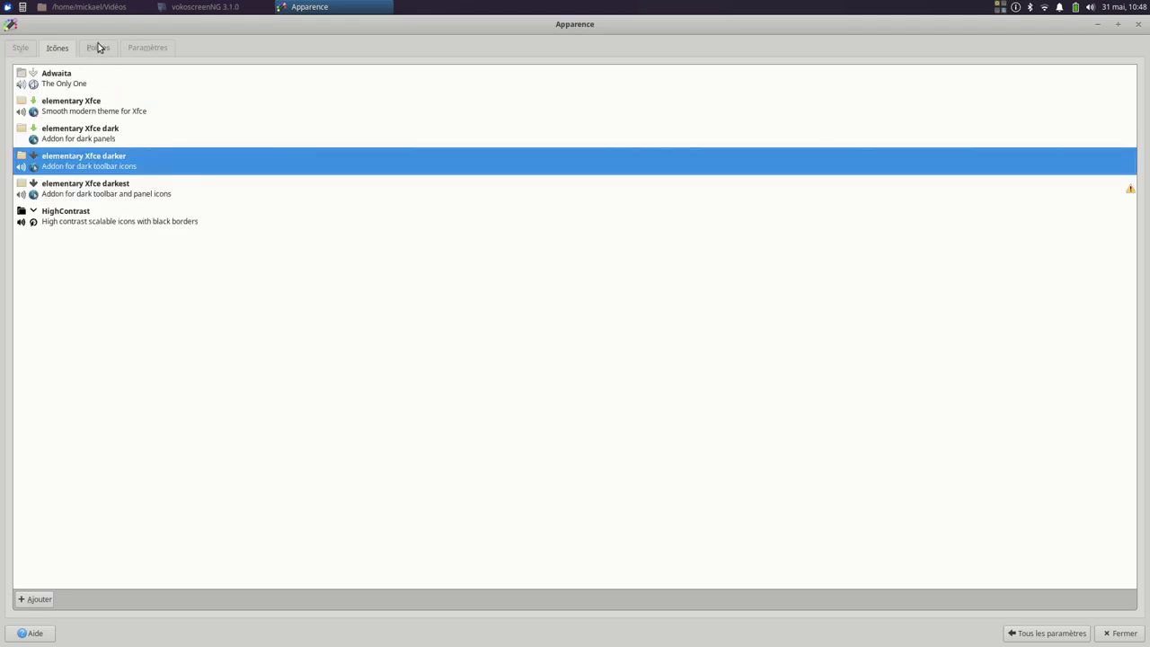
left_click(98, 48)
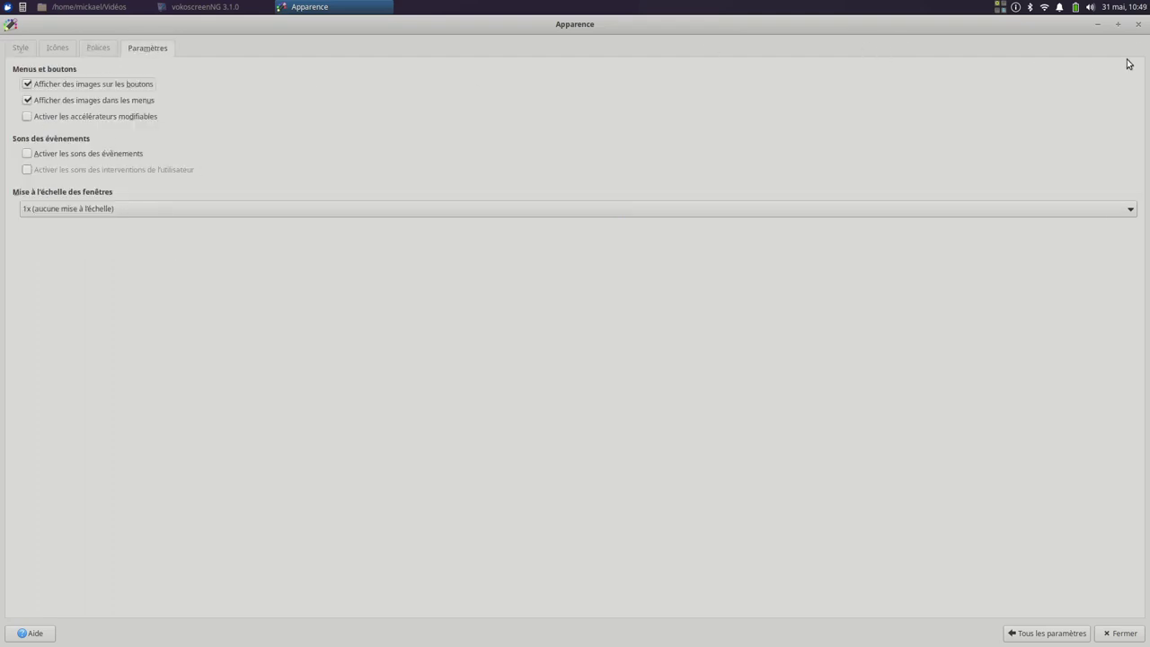
left_click(1033, 634)
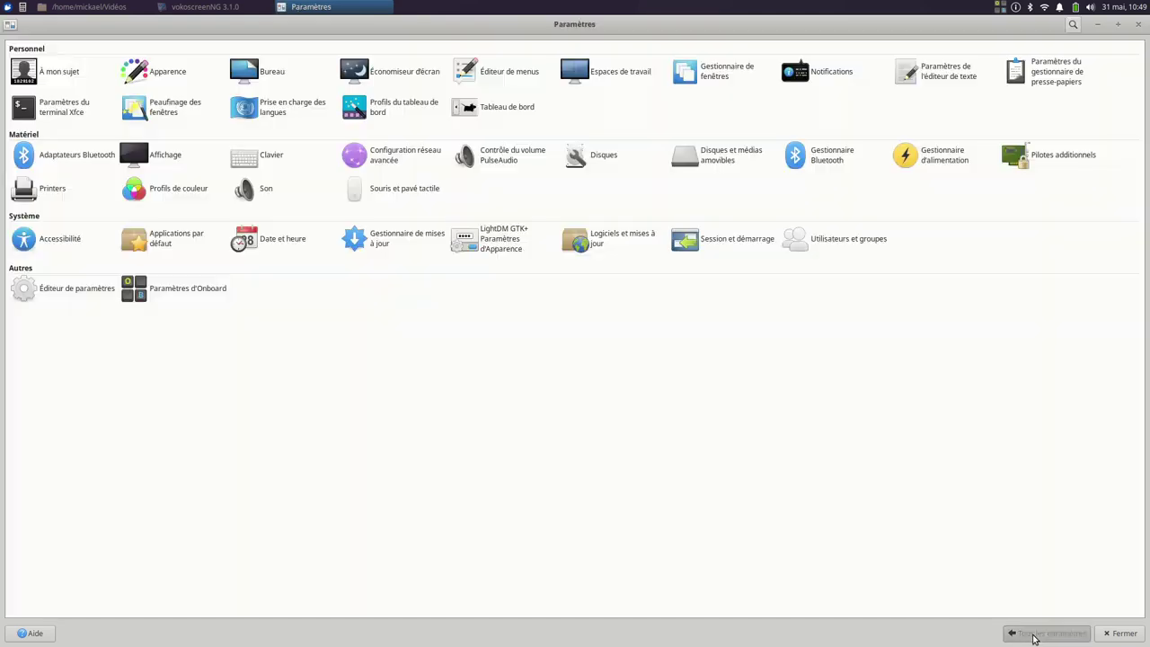
View the Bureau wallpapers and enable including the Applications menu when right-clicking the desktop
left_click(251, 75)
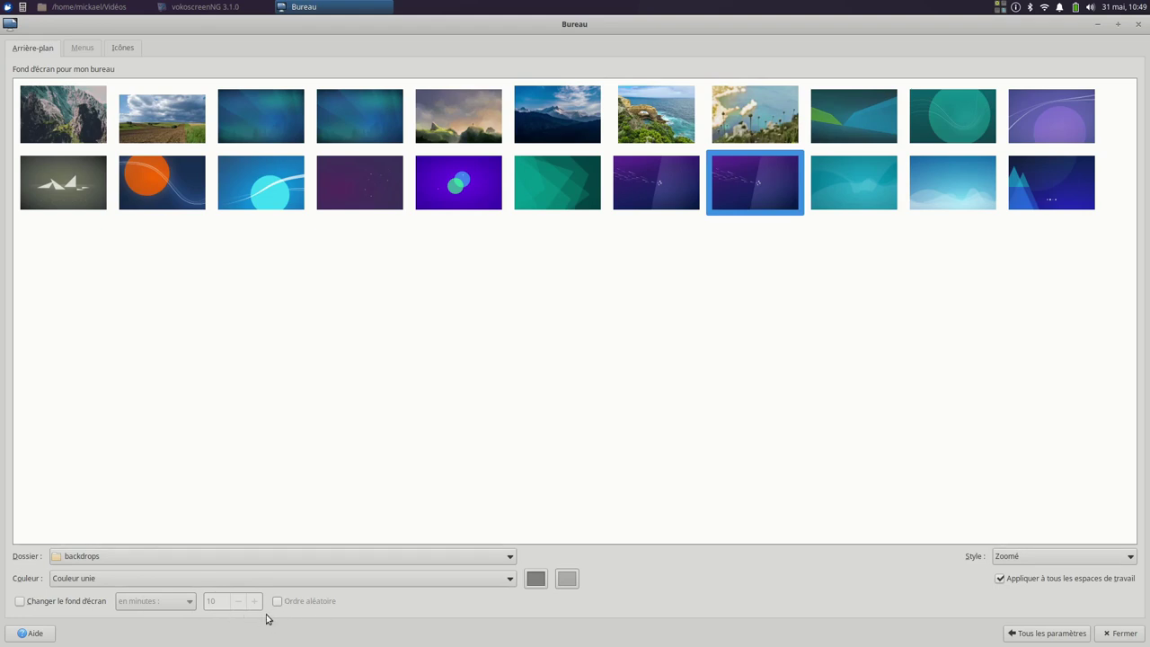
left_click(81, 48)
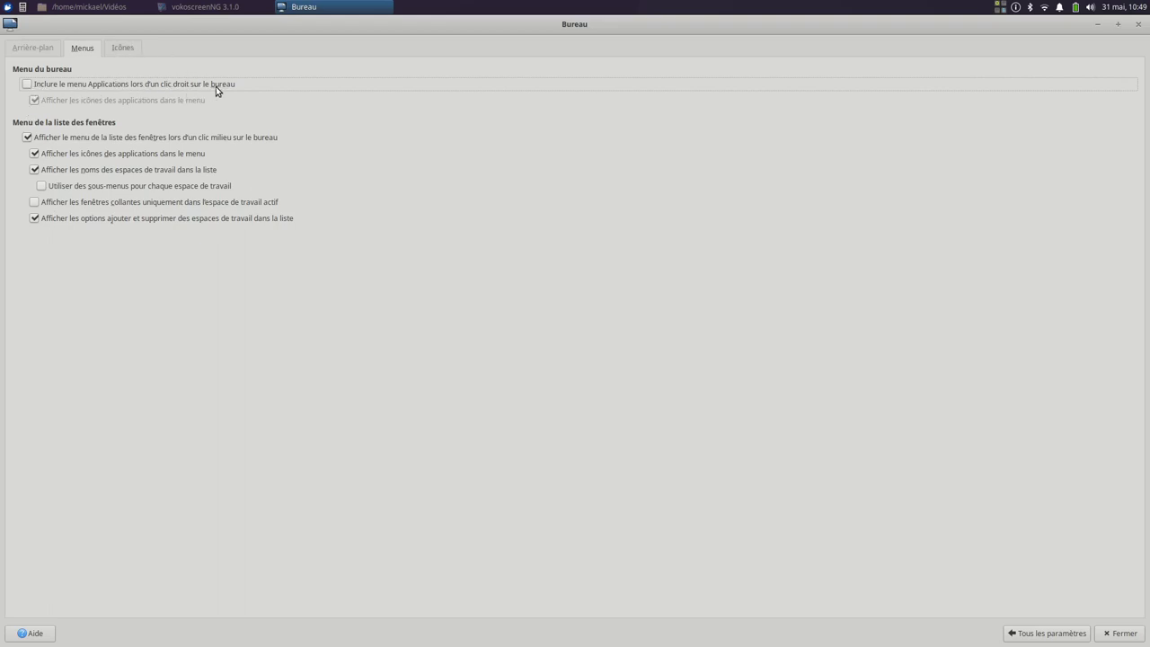
left_click(27, 85)
Add the Afficher le bureau element to the panel
right_click(561, 10)
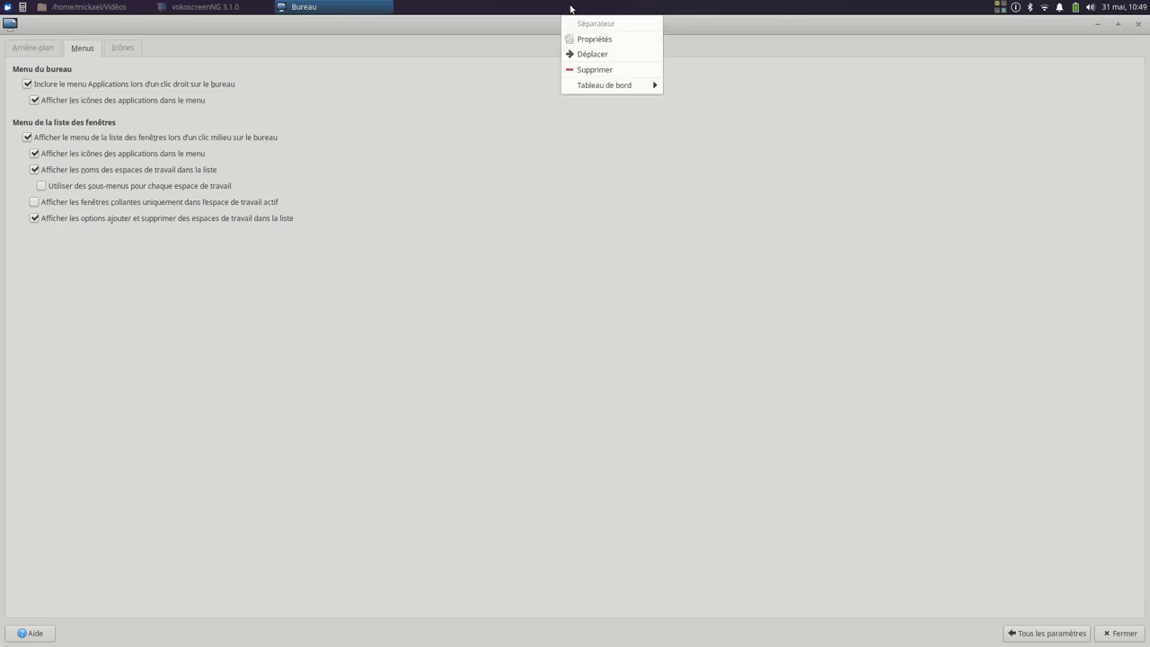
mouse_move(588, 88)
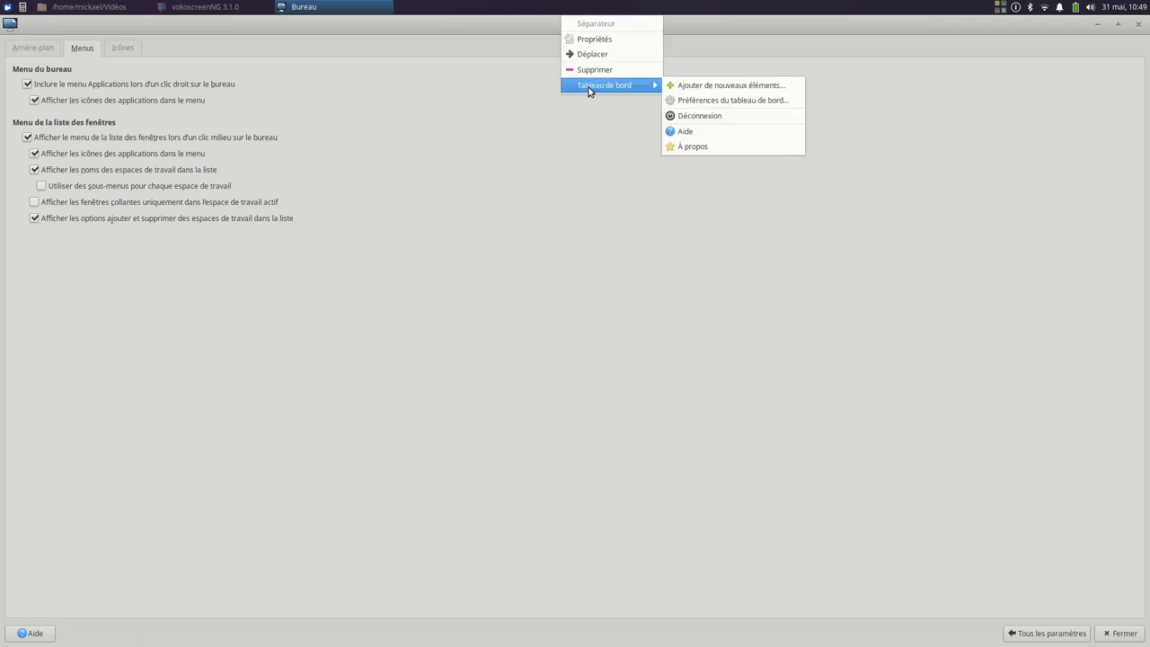
left_click(711, 86)
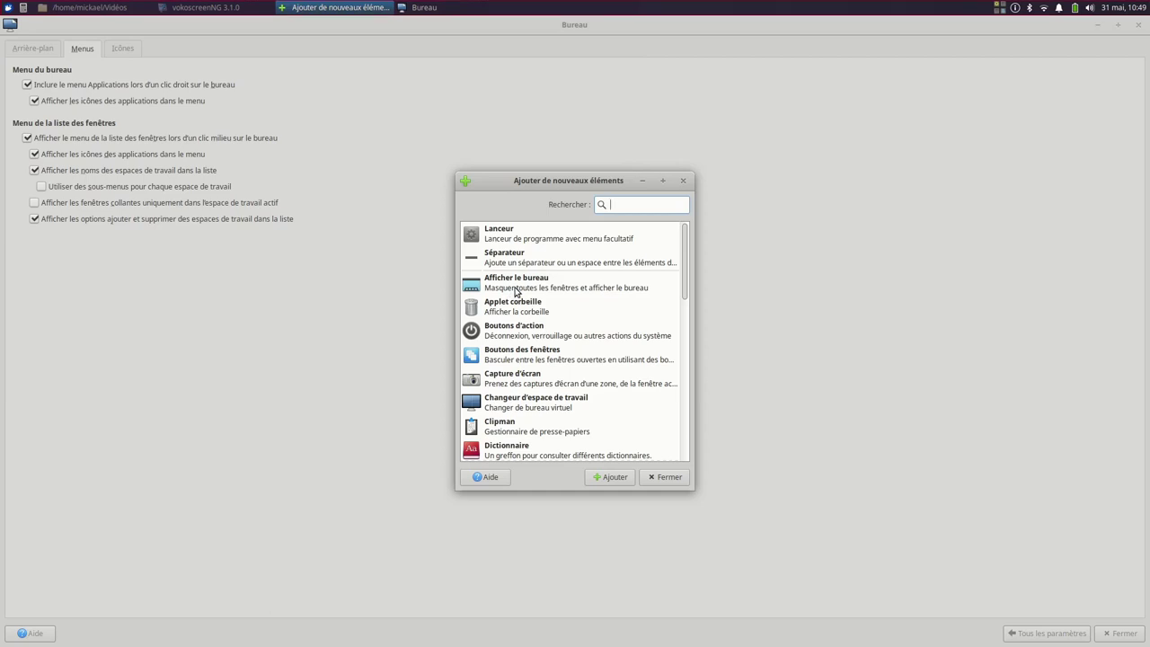
left_click(514, 291)
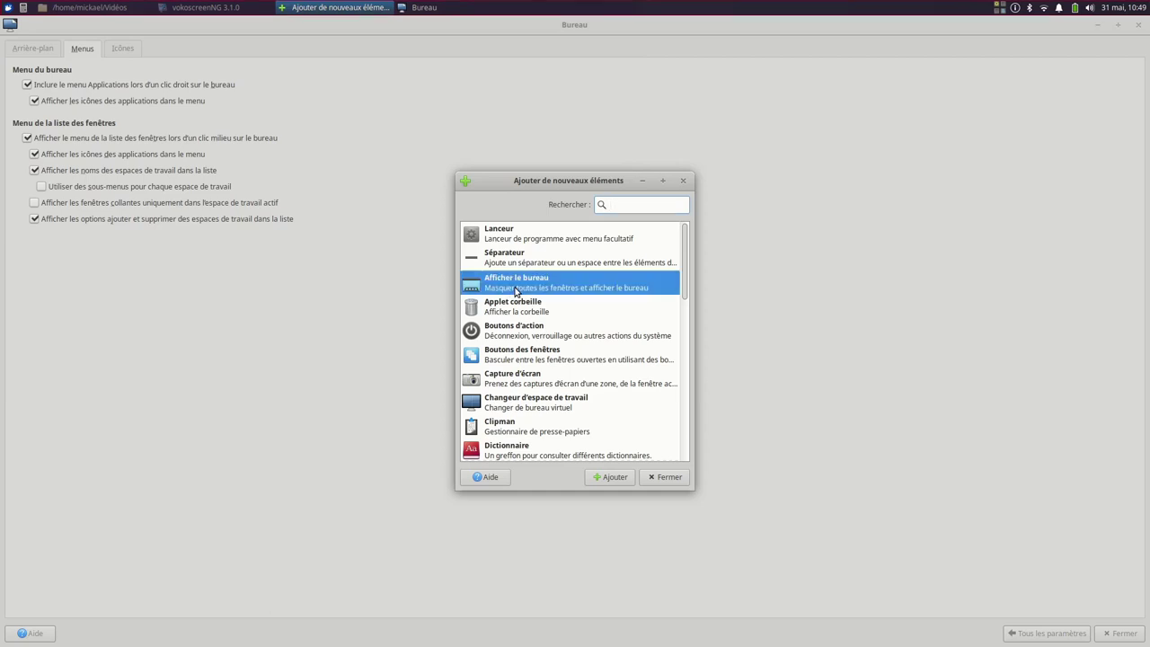
left_click(607, 479)
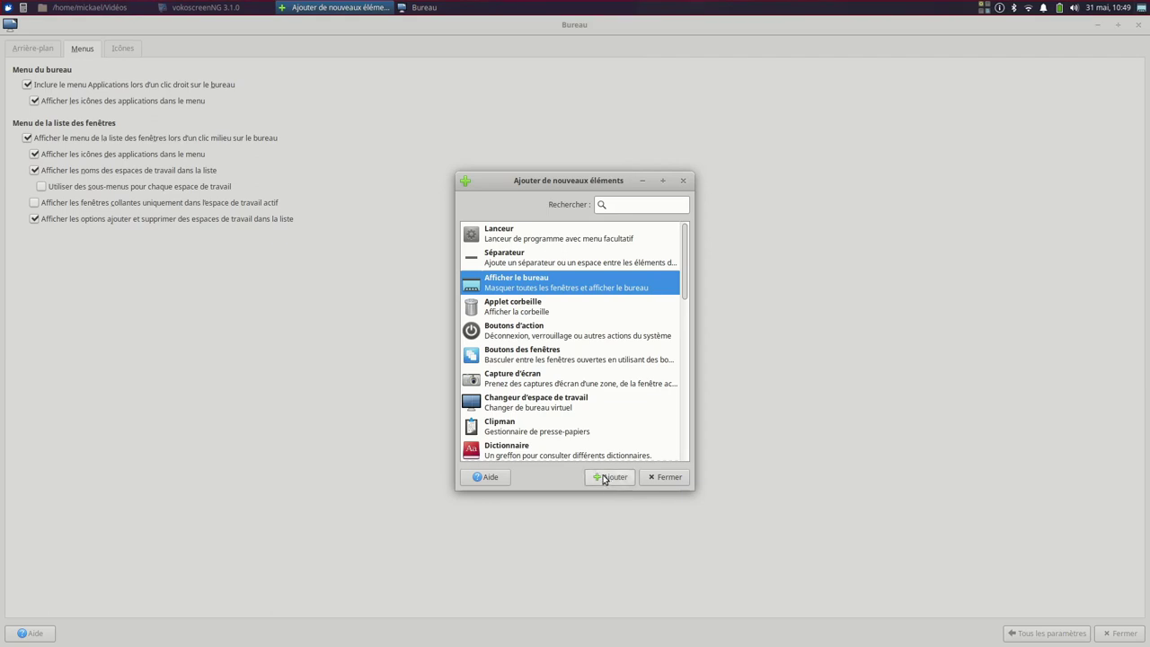
Move the Afficher le bureau element on the panel to directly after the applications menu icon
right_click(1140, 7)
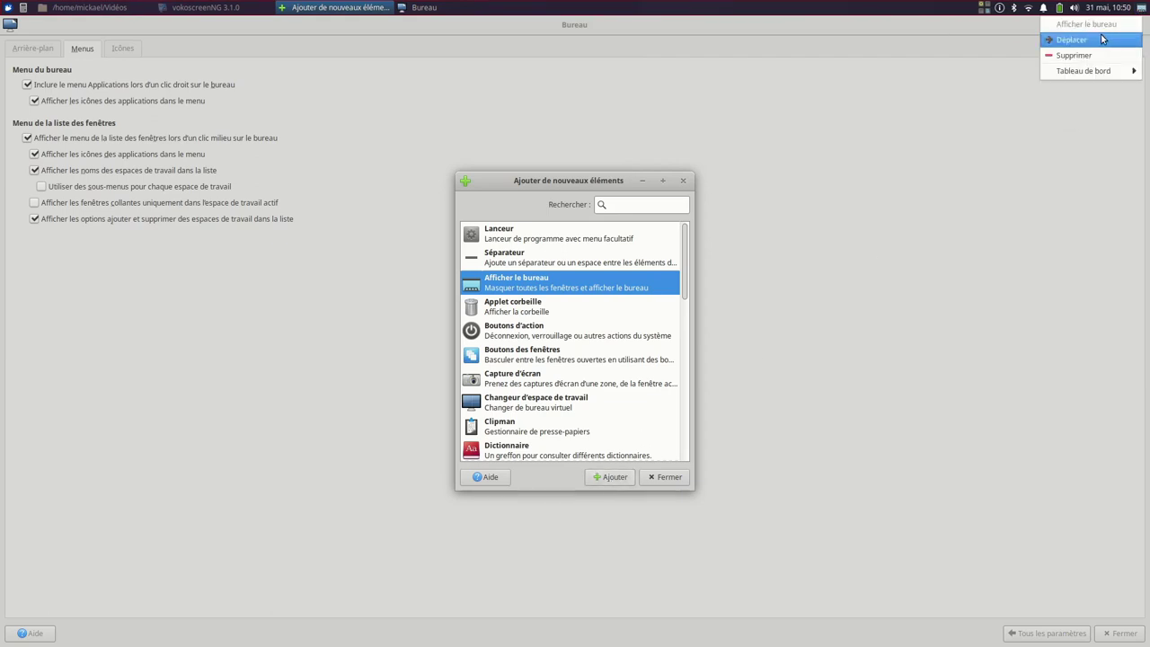
left_click(1070, 39)
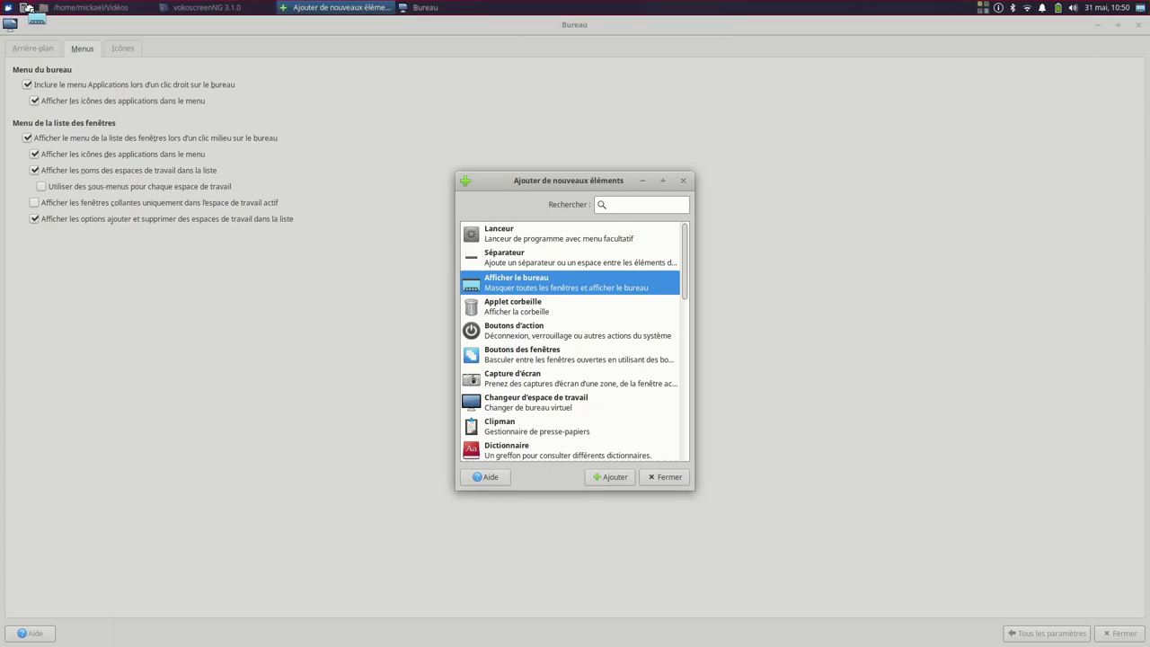
left_click(28, 8)
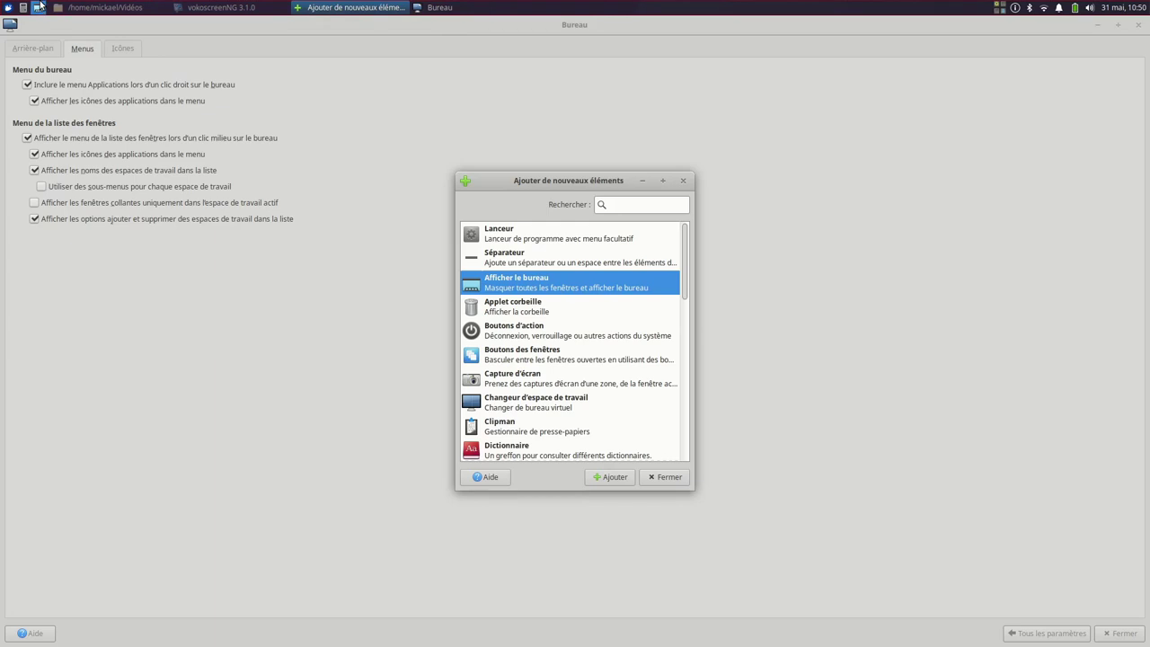
right_click(39, 6)
left_click(52, 38)
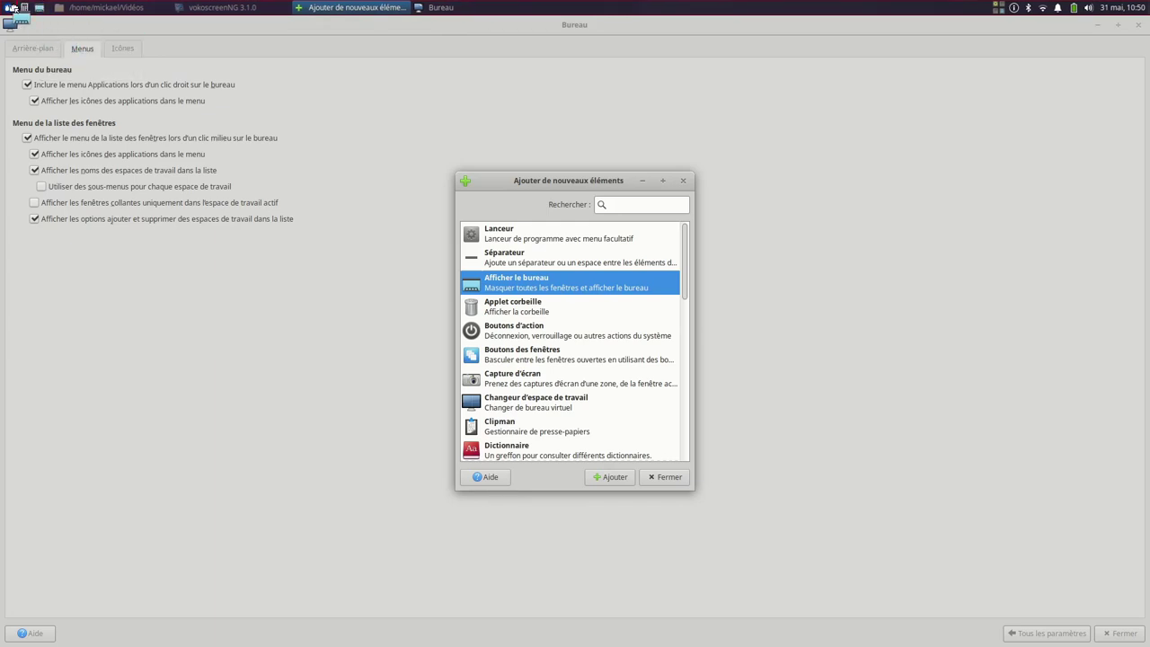
left_click(20, 9)
Show the desktop with the new panel element and check the Applications submenu in the desktop's context menu
left_click(23, 9)
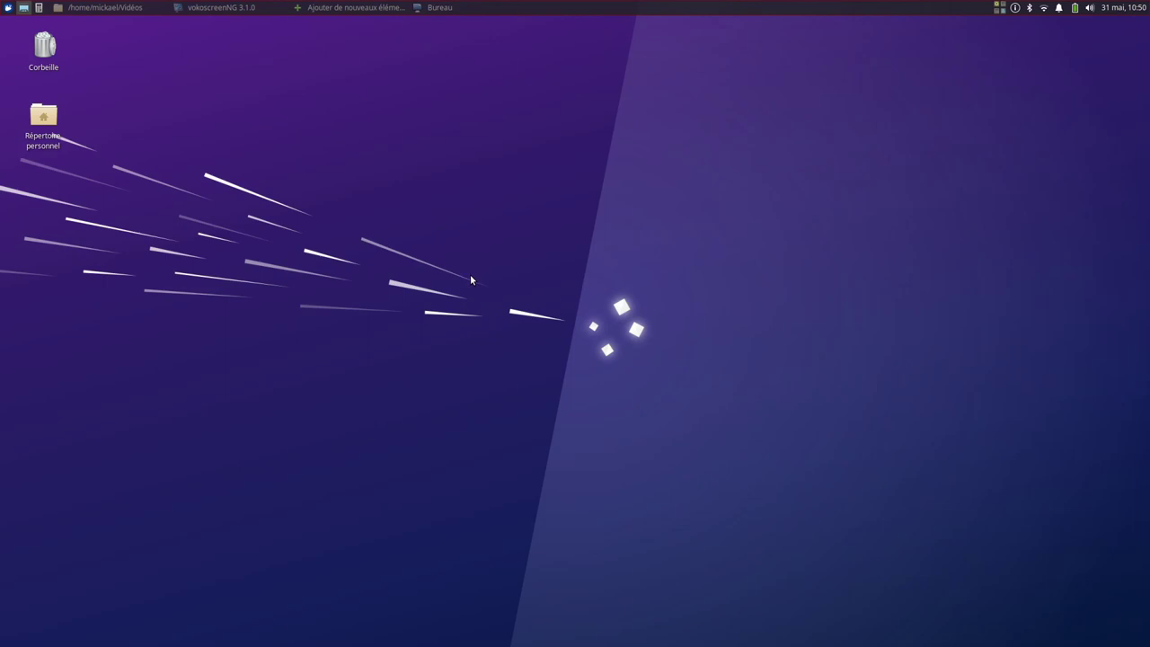
right_click(458, 232)
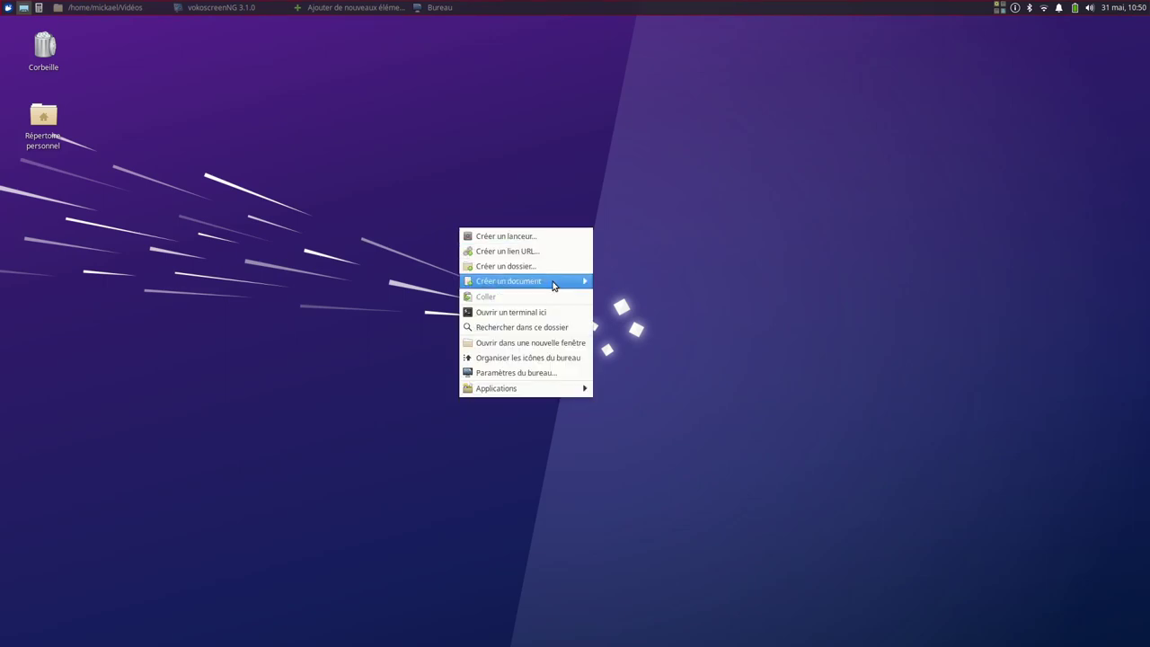
mouse_move(518, 391)
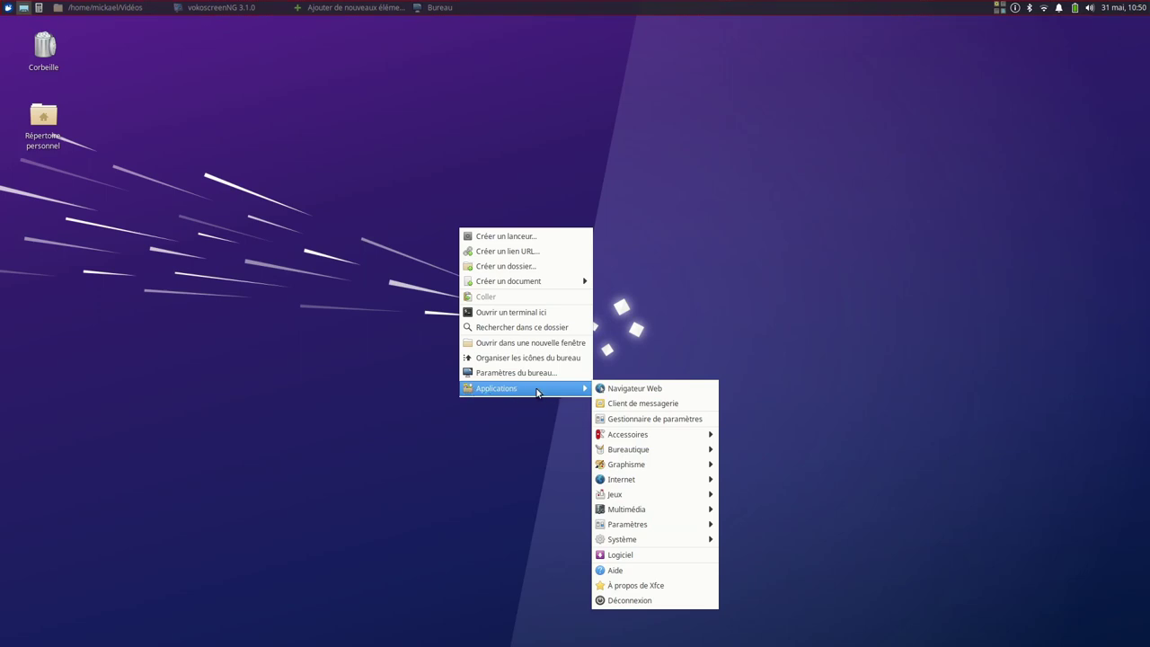
left_click(788, 171)
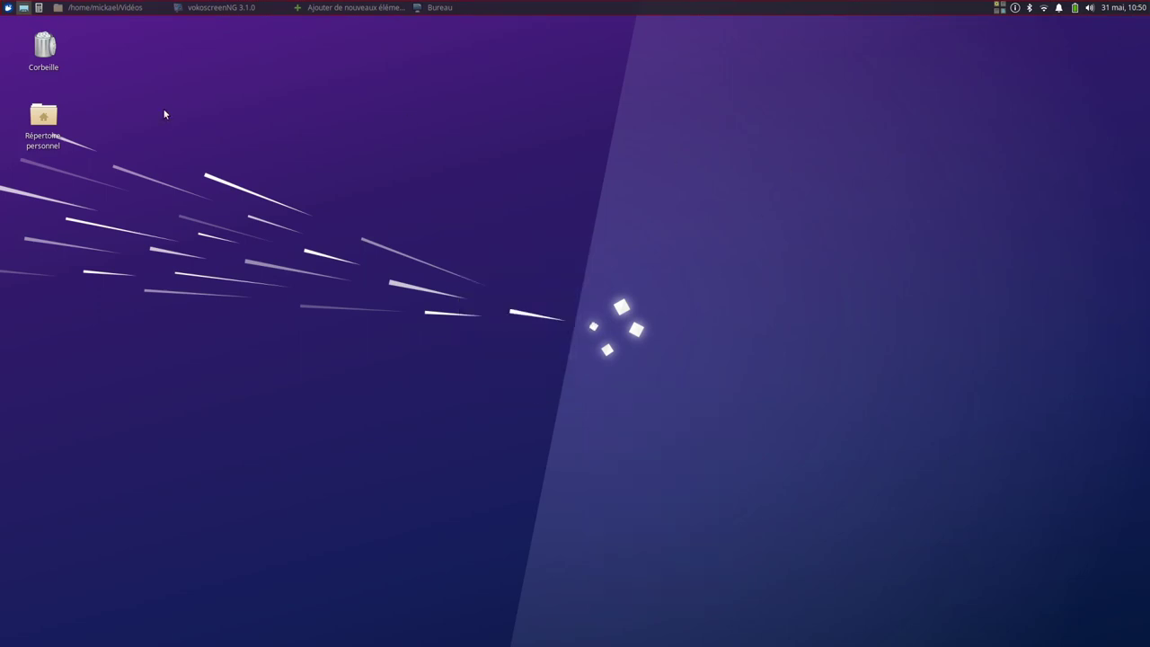
Hide the Corbeille default icon in the desktop icon settings and show the desktop to check it
left_click(439, 7)
left_click(117, 49)
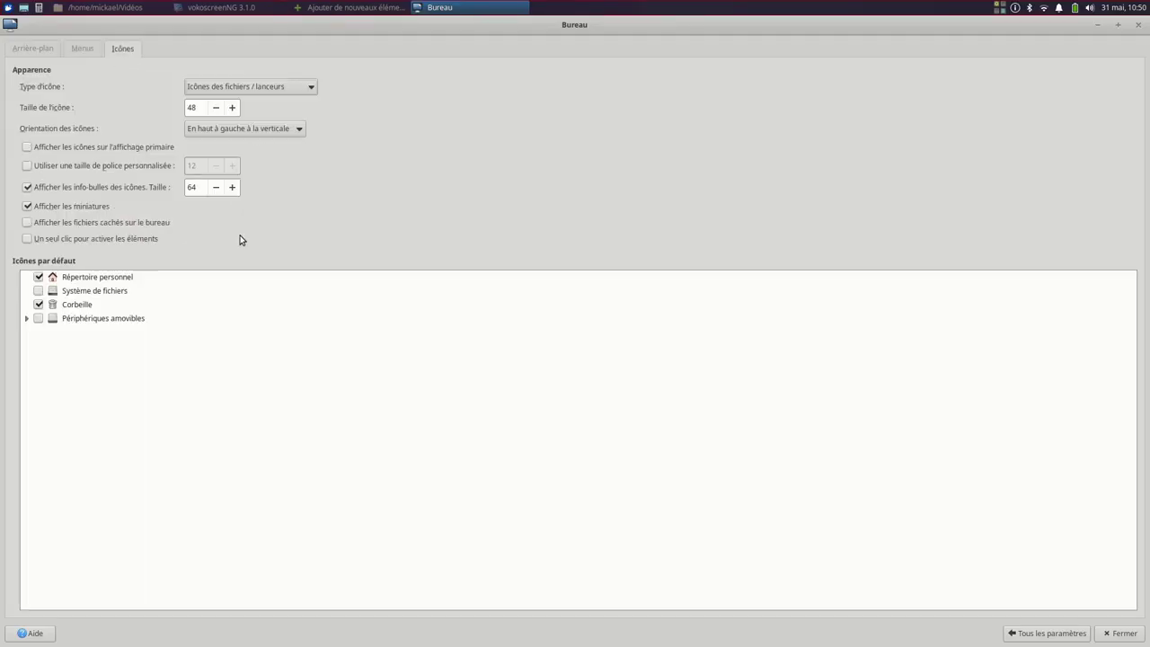
left_click(37, 286)
left_click(25, 319)
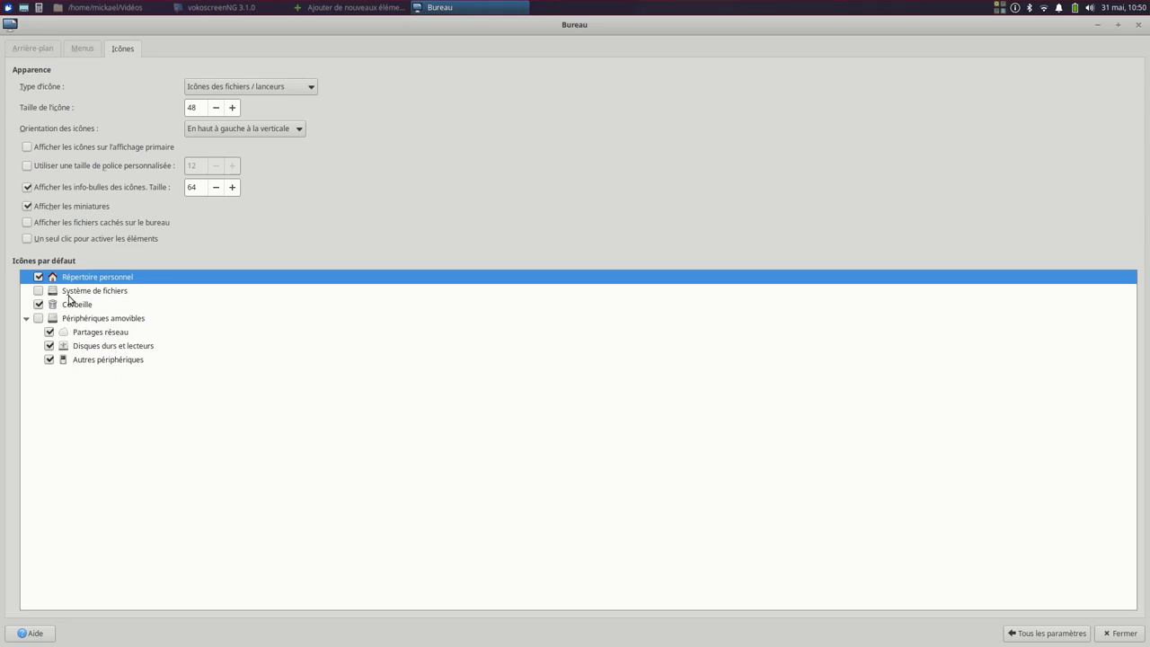
left_click(39, 306)
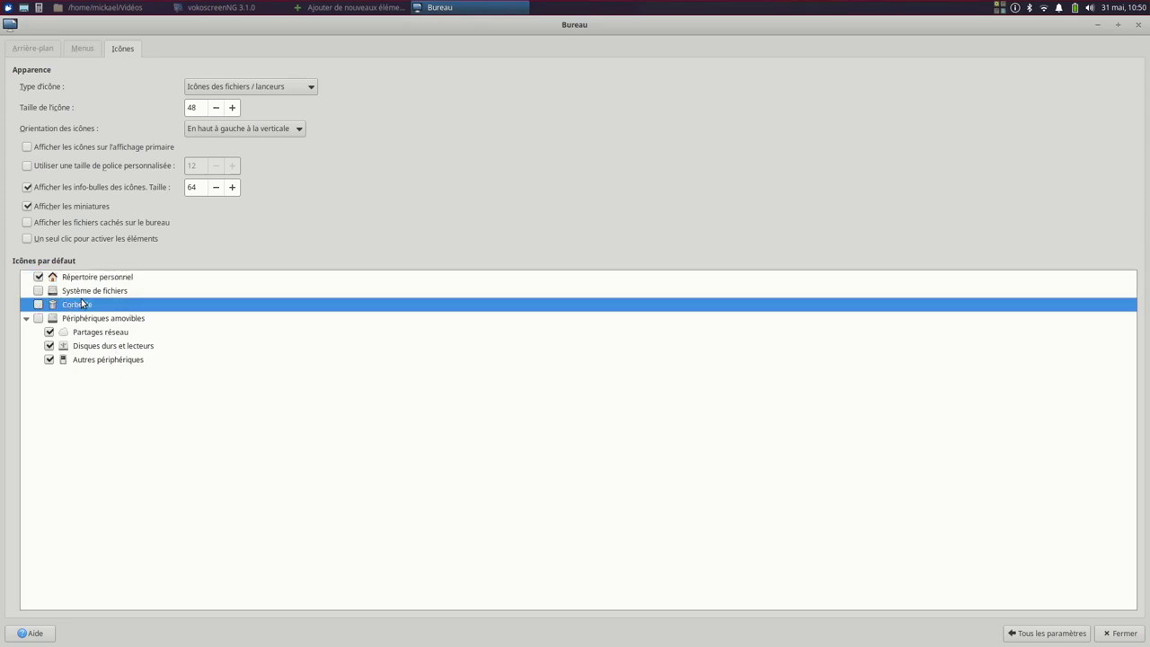
left_click(23, 7)
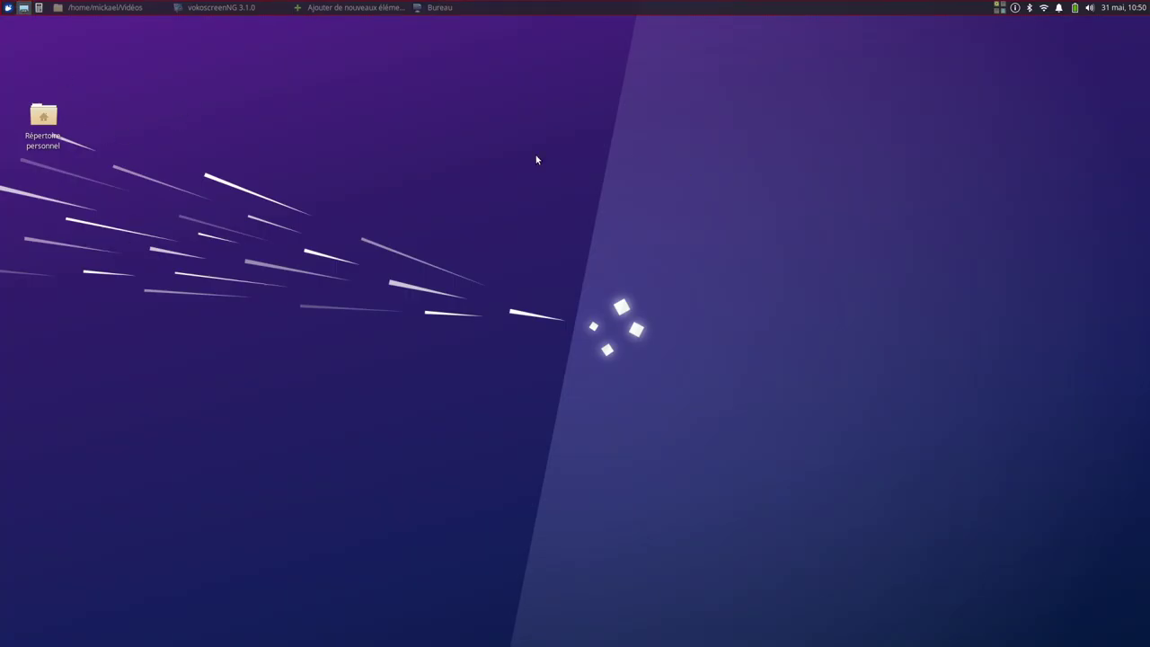
Increase the screensaver's inactivity delay in the Économiseur d'écran settings
left_click(438, 9)
left_click(1040, 634)
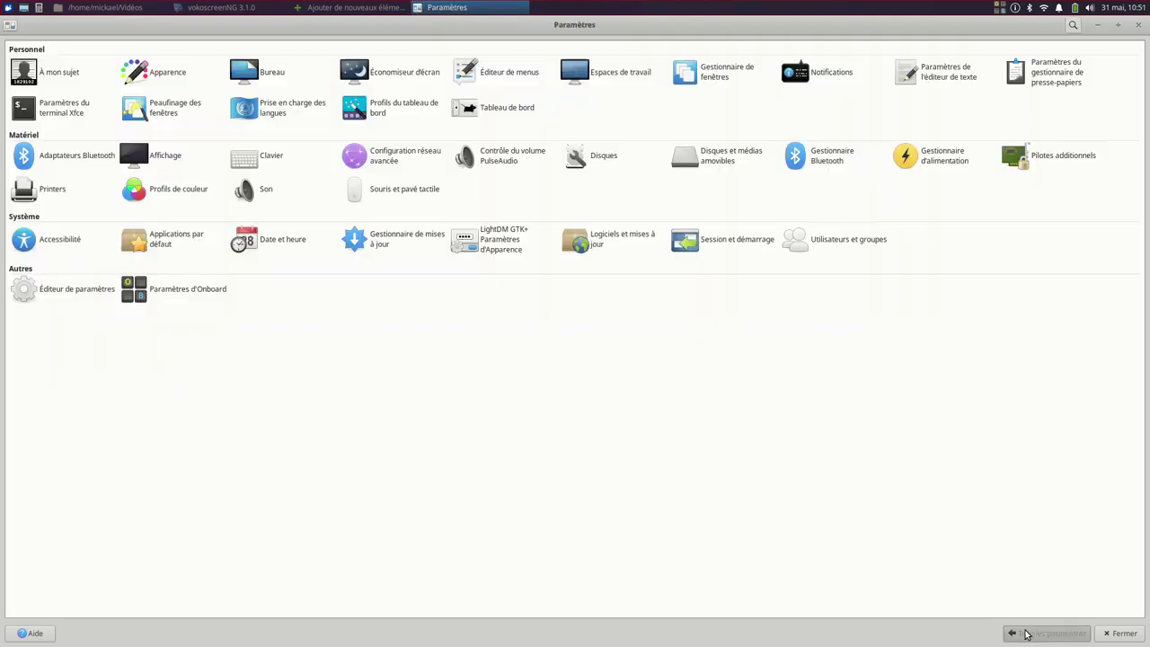
left_click(402, 74)
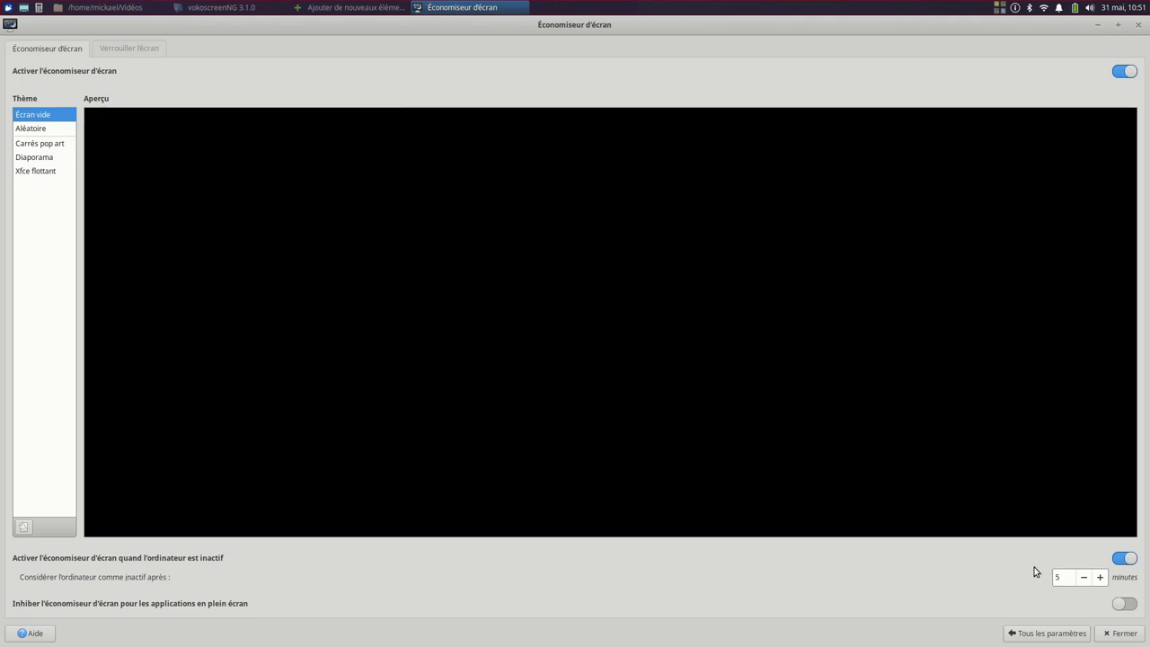
left_click(1101, 576)
left_click(1100, 577)
Disable the screen lock in the Verrouiller l'écran settings and return to the settings overview
left_click(131, 46)
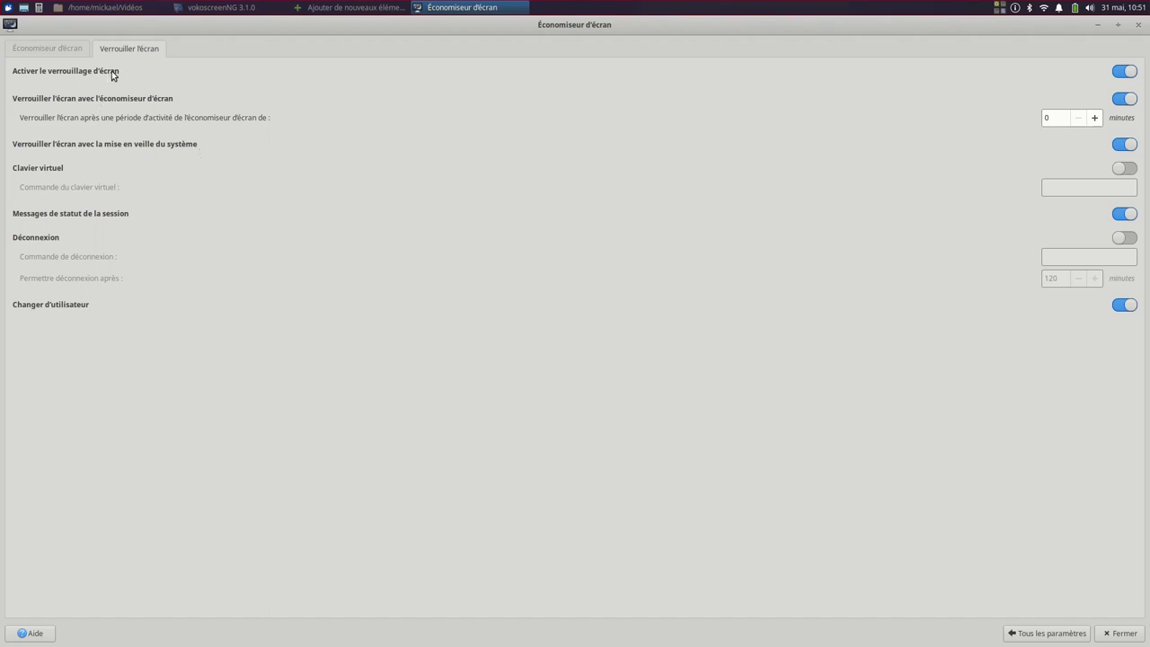
left_click(1120, 73)
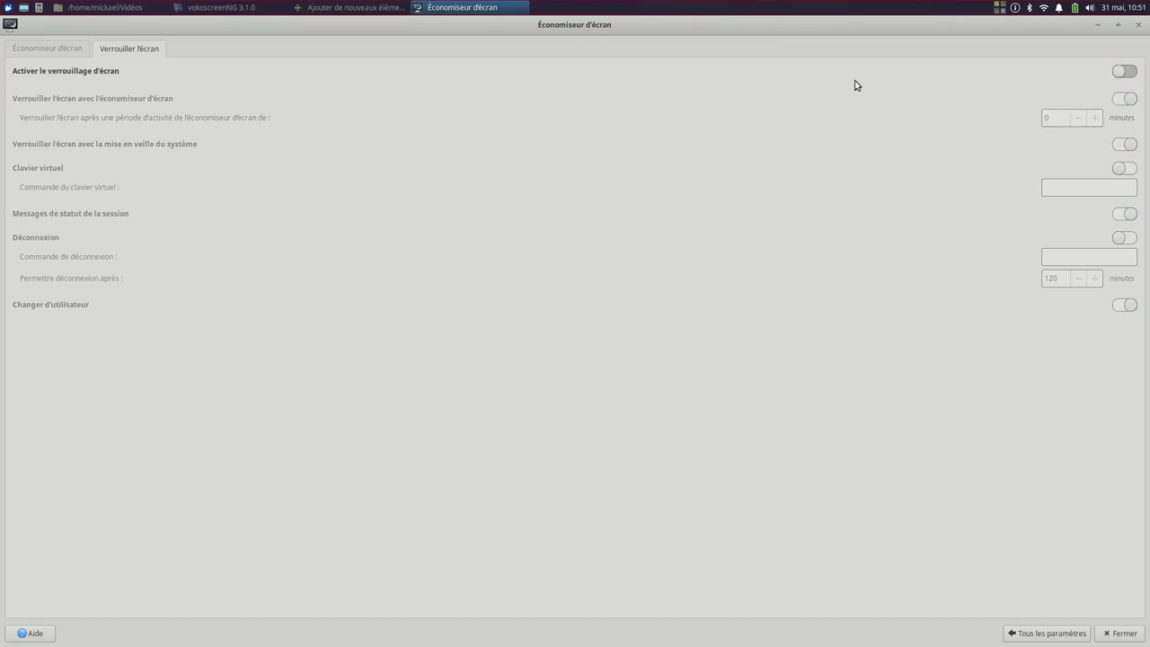
left_click(1043, 634)
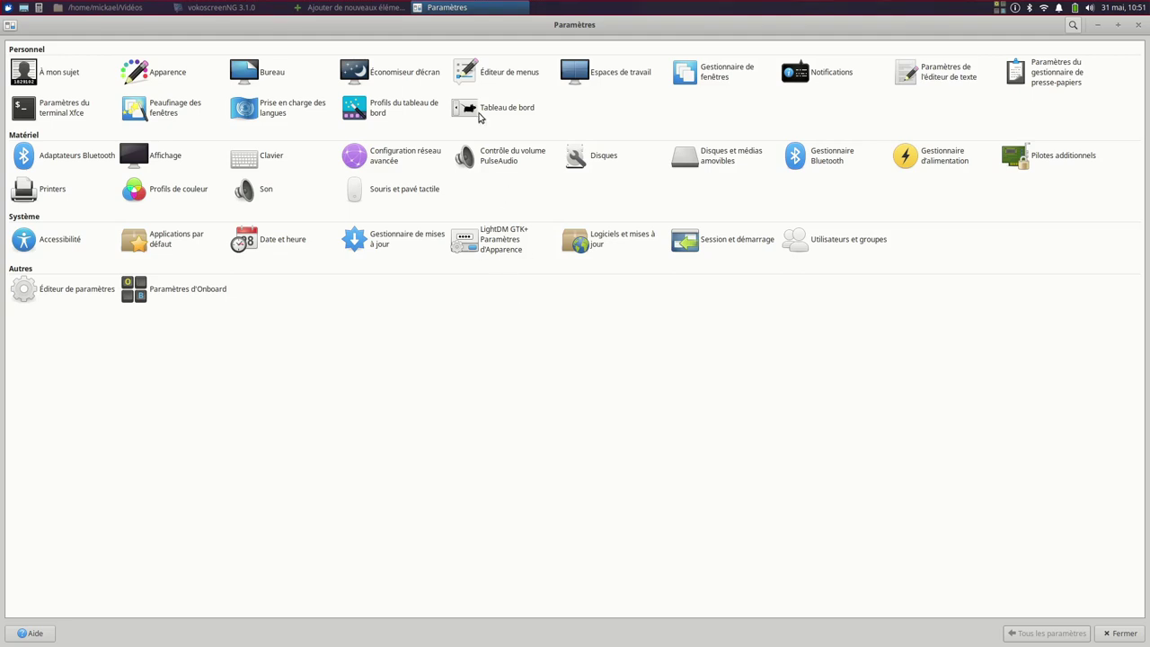
Examine the menu editor alongside the applications menu, browse the entries of the Accessoires category, and close the editor
left_click(486, 79)
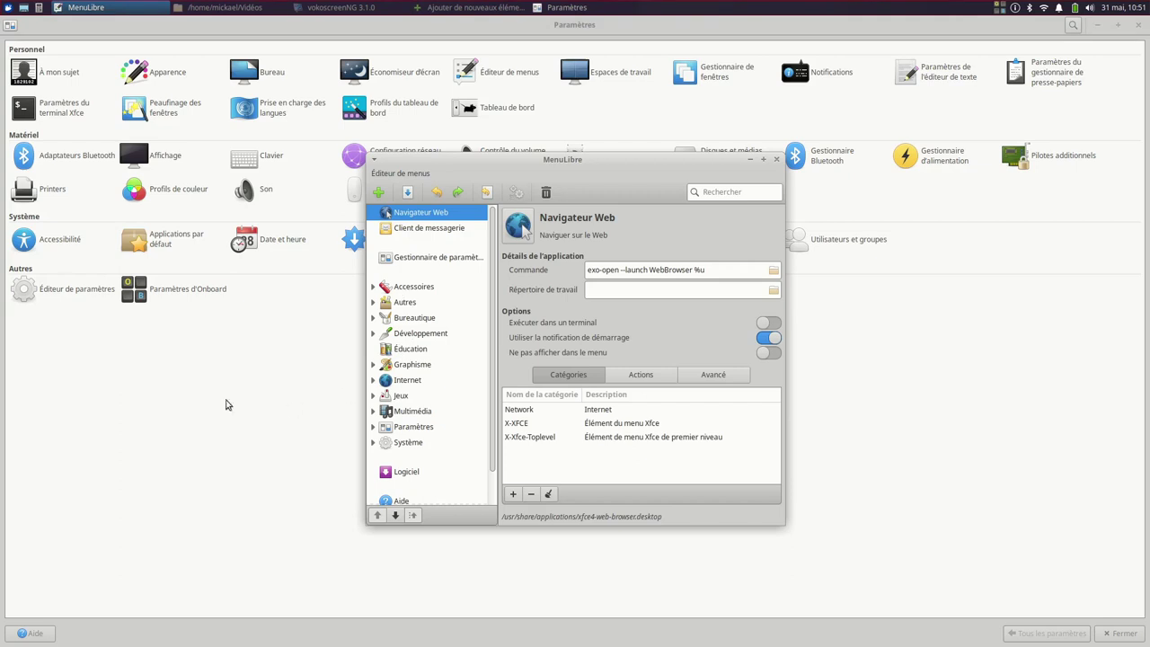
left_click(8, 8)
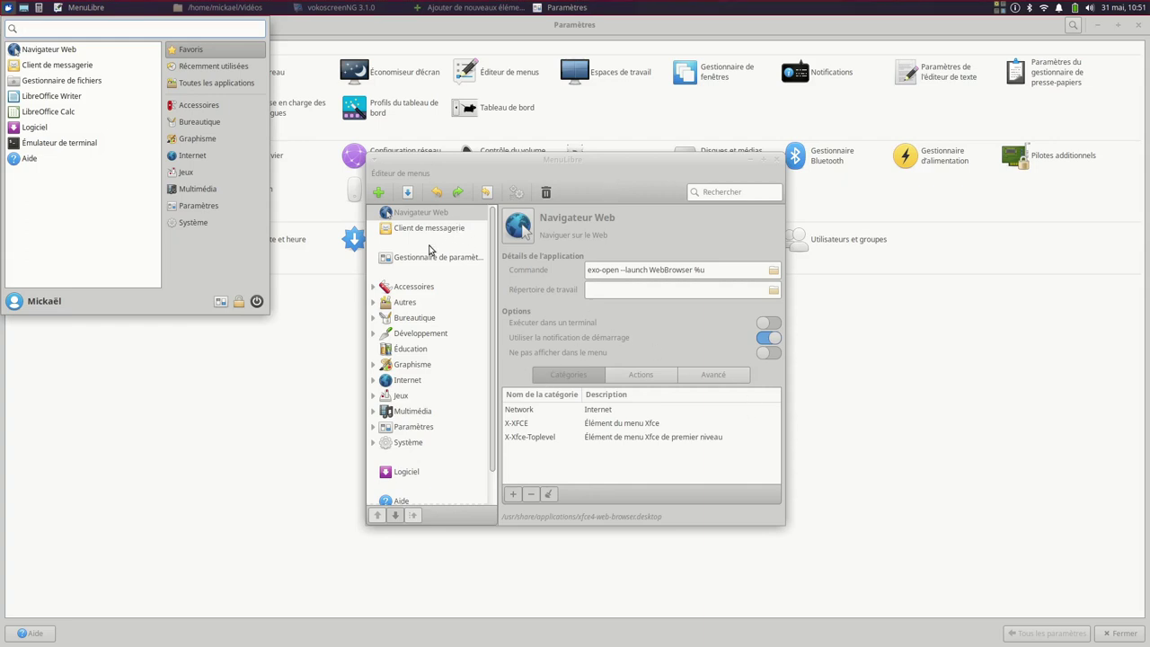
left_click(419, 287)
left_click(372, 287)
scroll(431, 350, "down", 10)
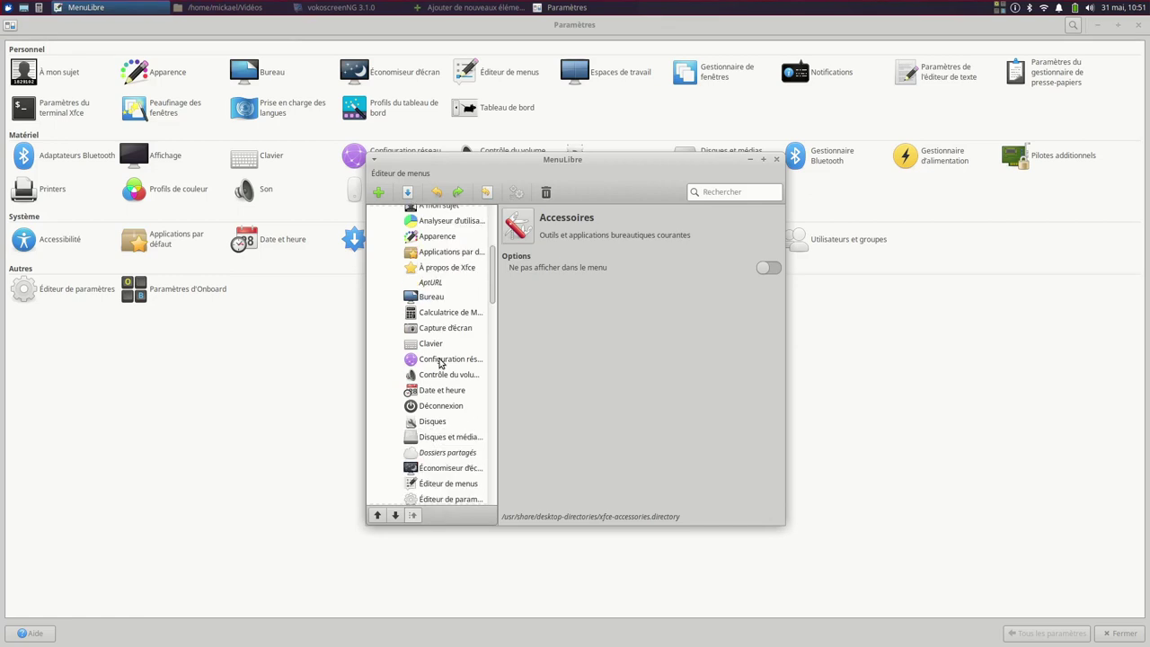
scroll(440, 364, "down", 2)
scroll(435, 377, "up", 8)
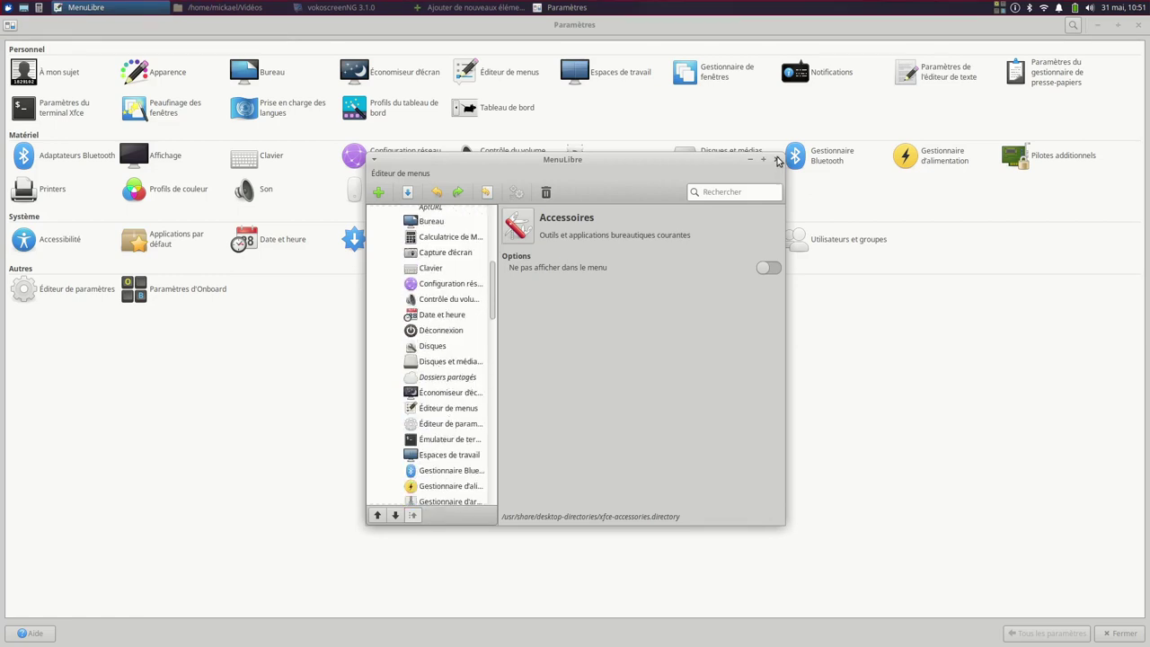
left_click(777, 159)
Set the number of workspaces to 2 and view the workspace margin settings
left_click(592, 72)
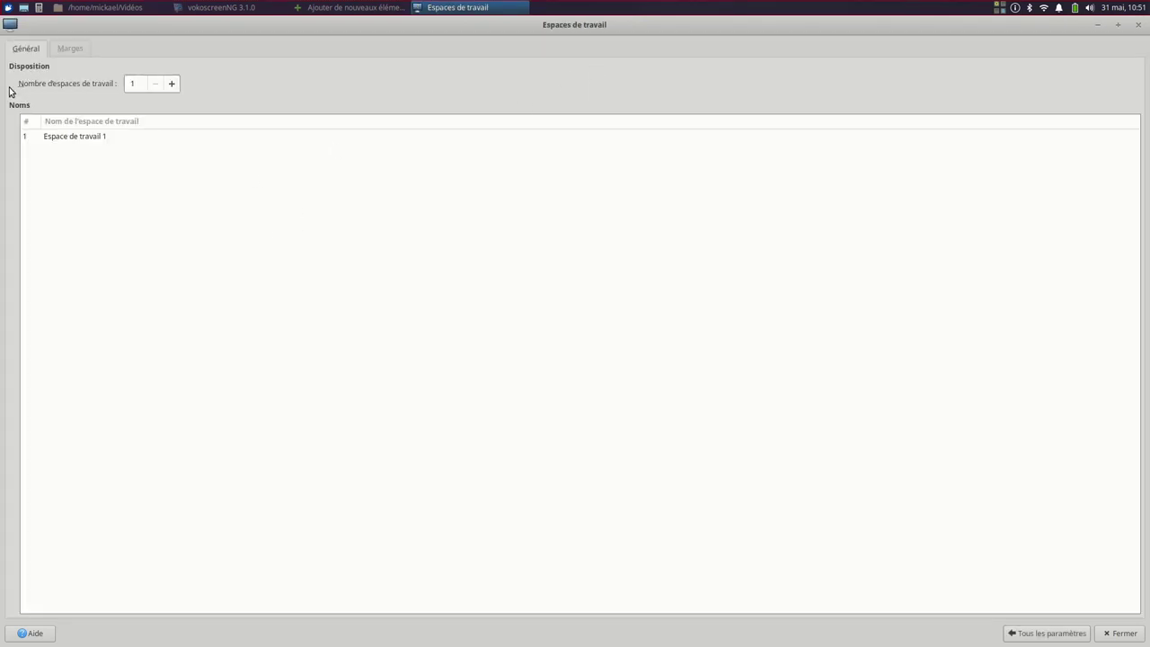
left_click(173, 84)
left_click(73, 50)
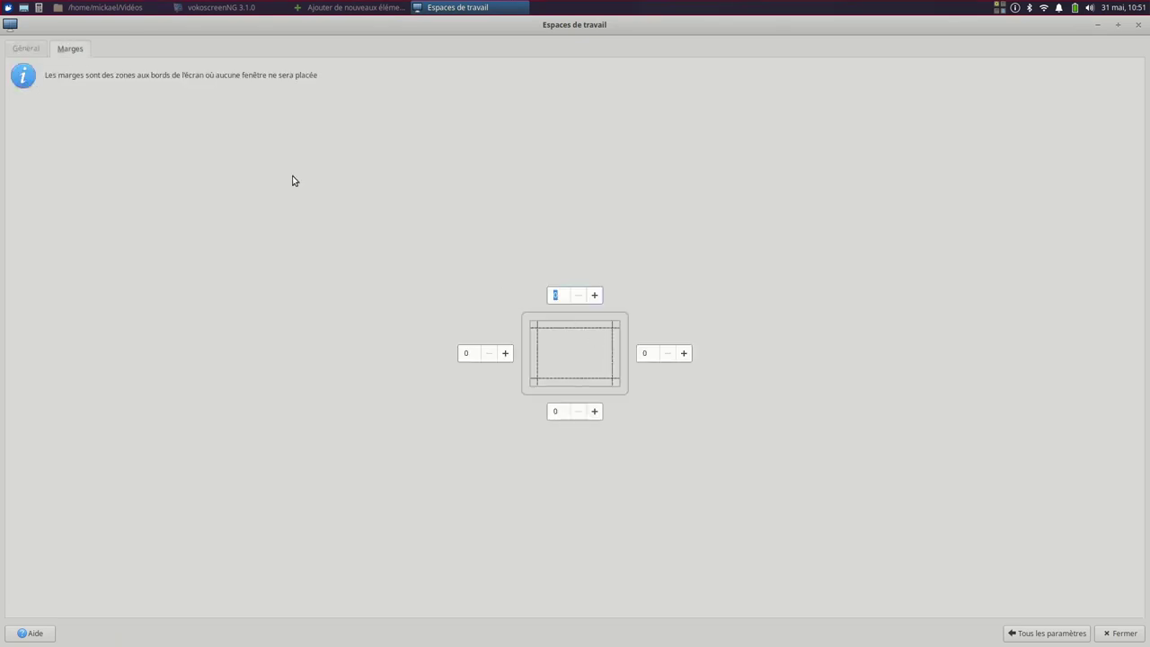
left_click(24, 48)
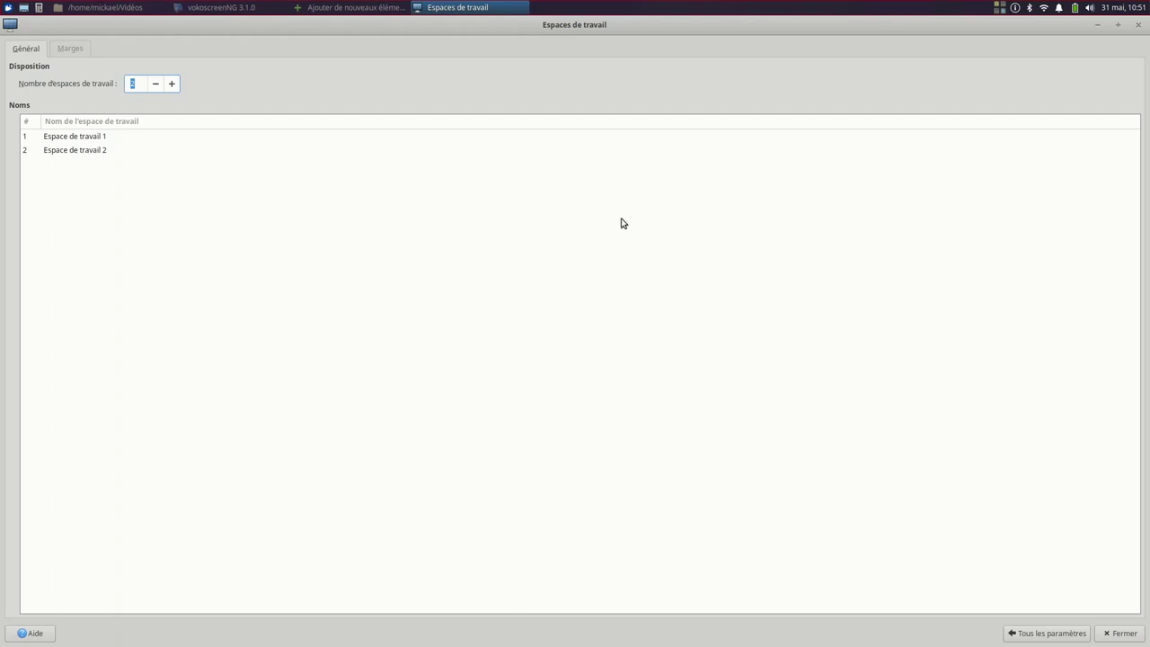
Add the Changeur d'espace de travail element to the panel
right_click(666, 10)
mouse_move(718, 90)
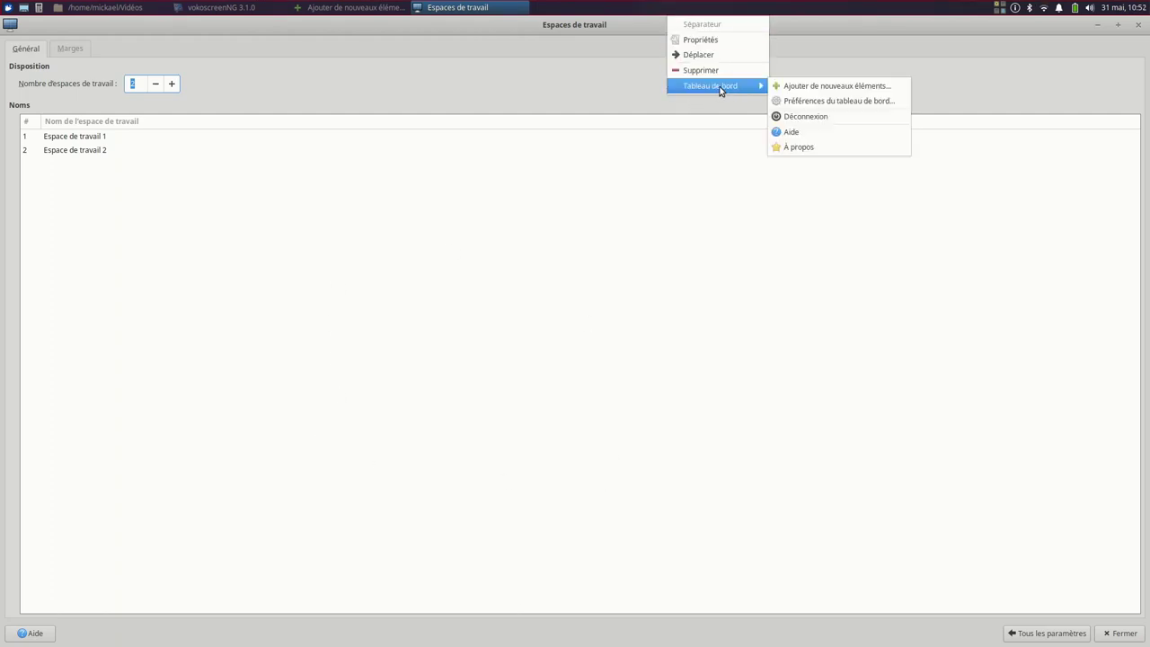
left_click(794, 87)
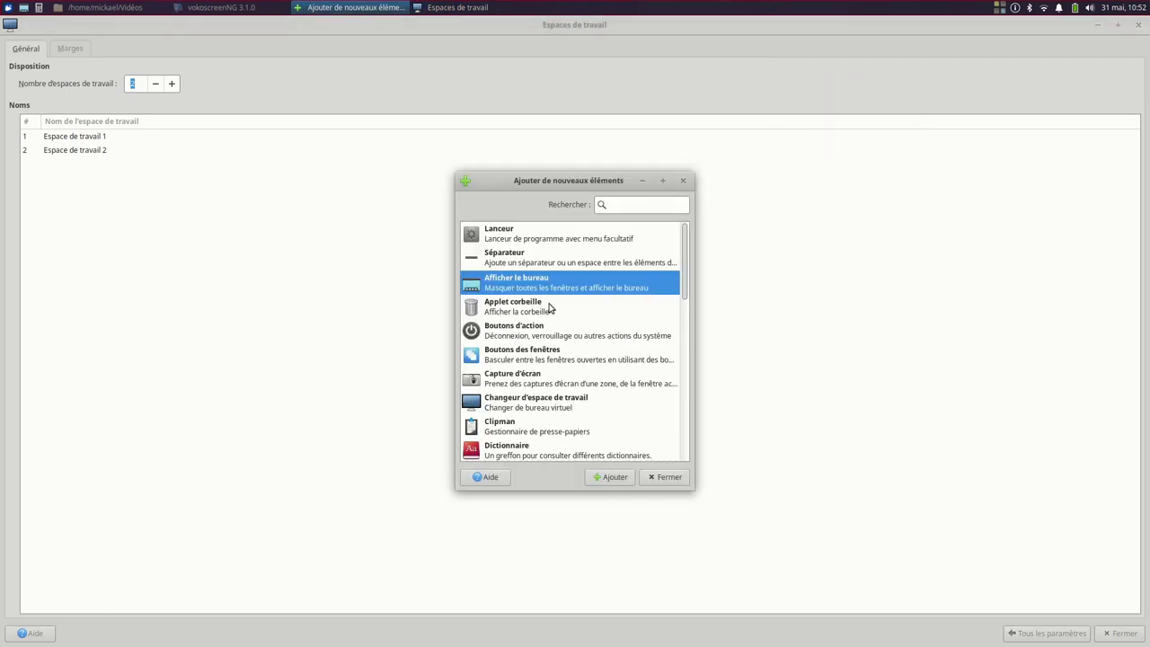
left_click(537, 404)
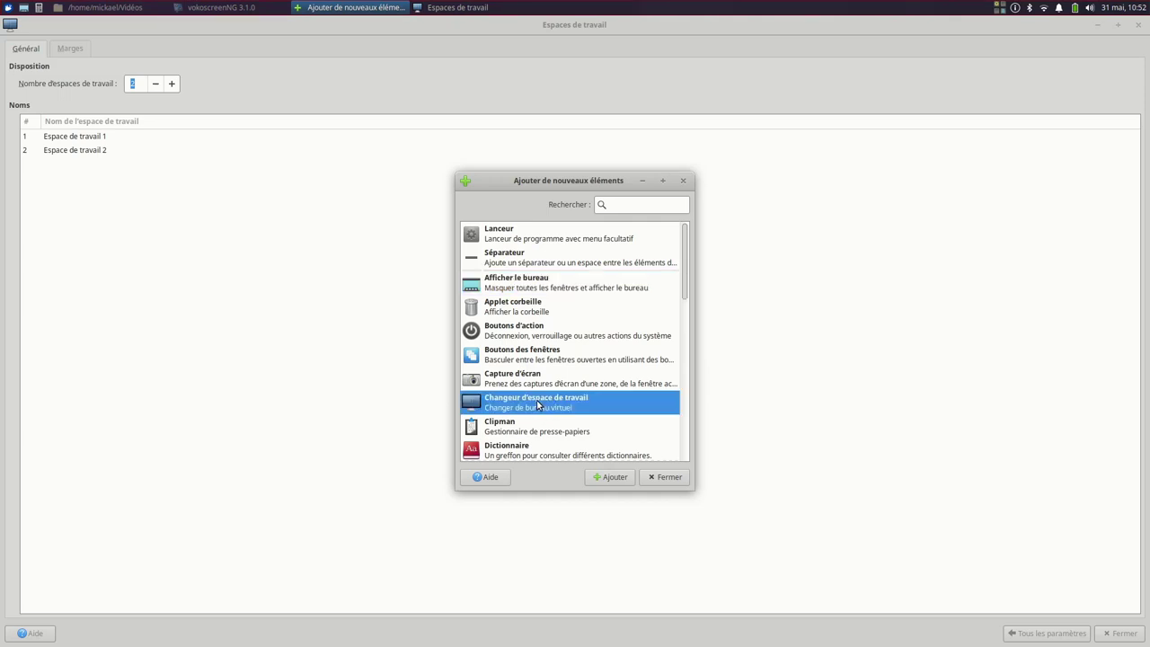
left_click(603, 480)
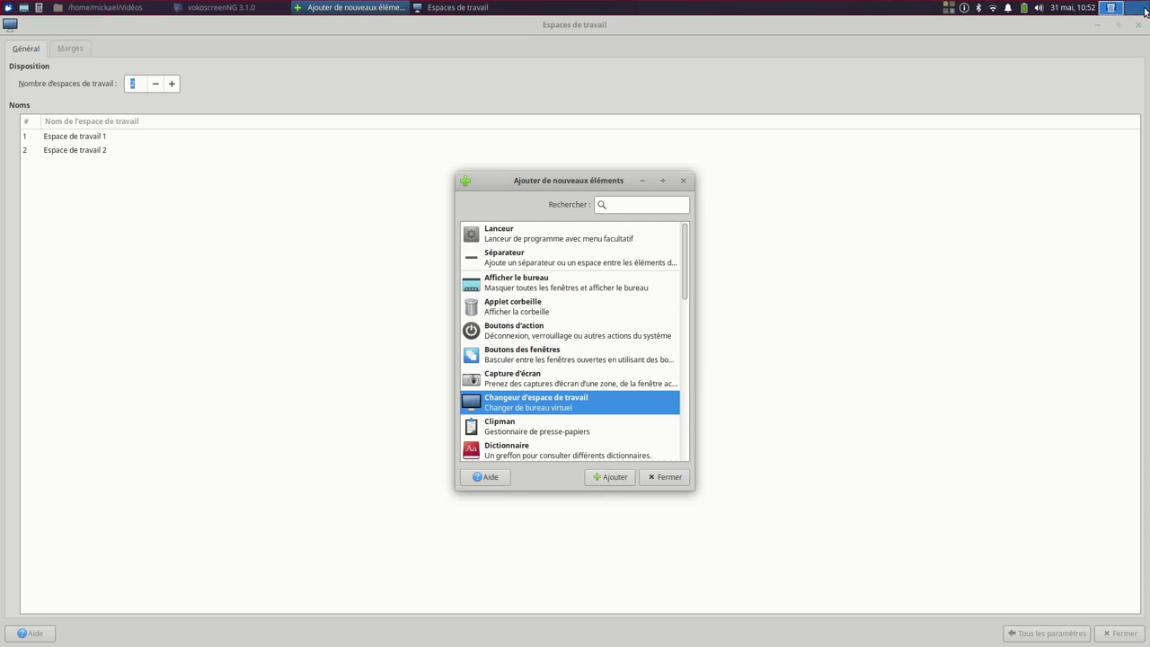
Try out the workspace switcher on the panel and view its context menu options
left_click(1118, 9)
scroll(1108, 9, "up", 1)
scroll(1109, 9, "down", 1)
left_click(1103, 9)
right_click(1137, 11)
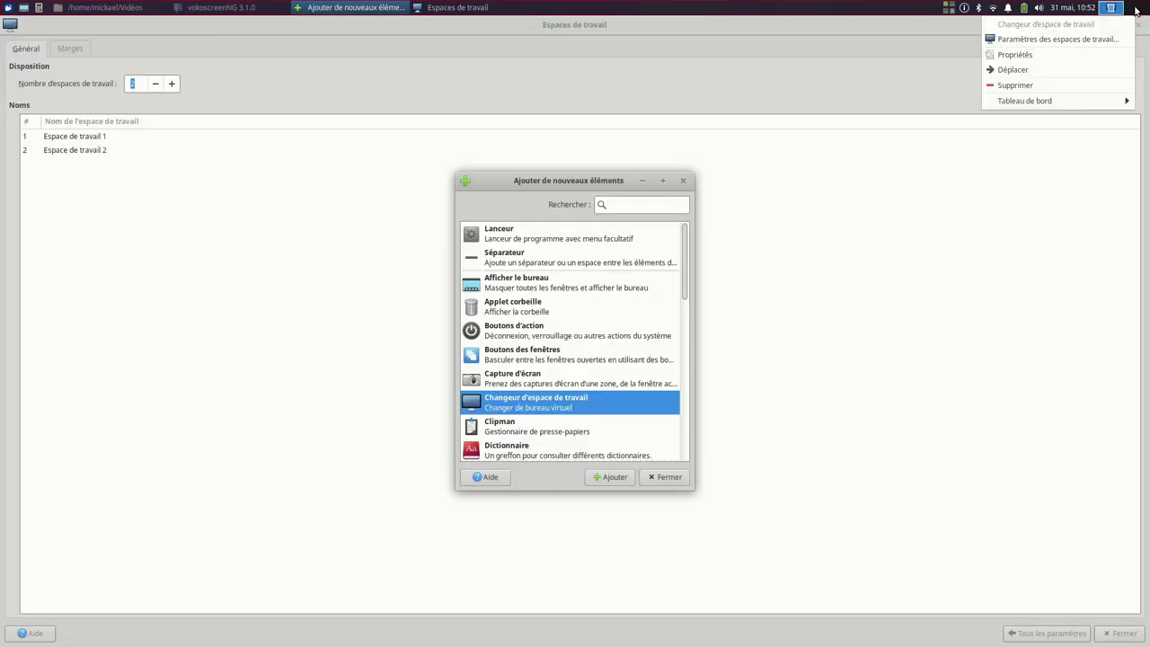
left_click(656, 74)
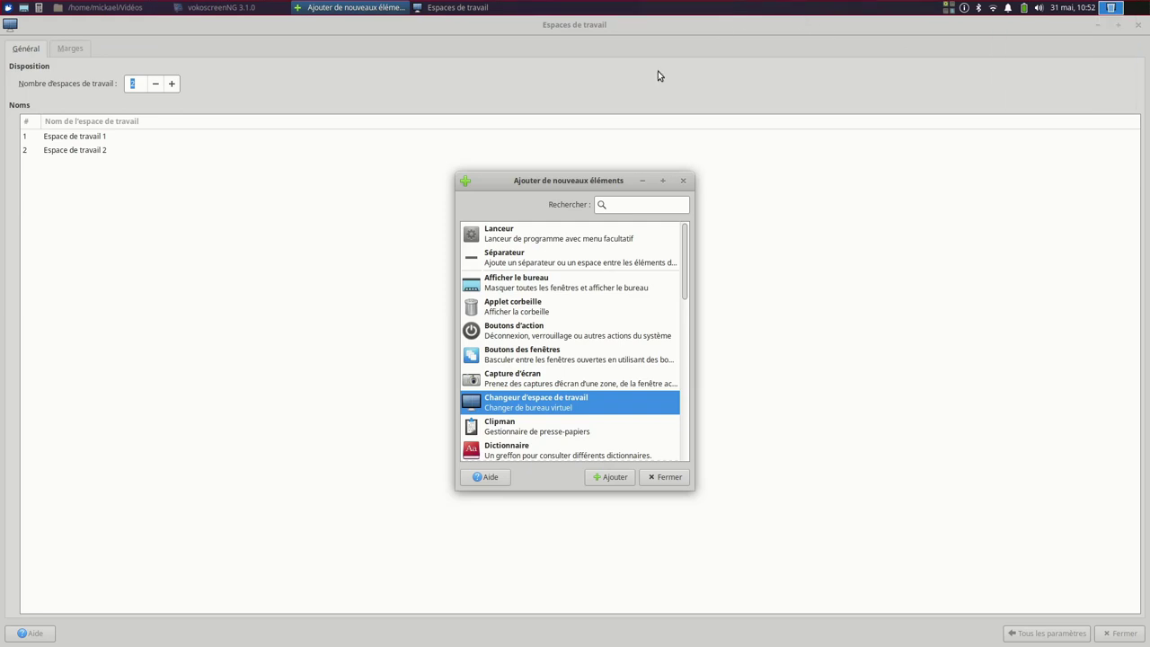
left_click(279, 192)
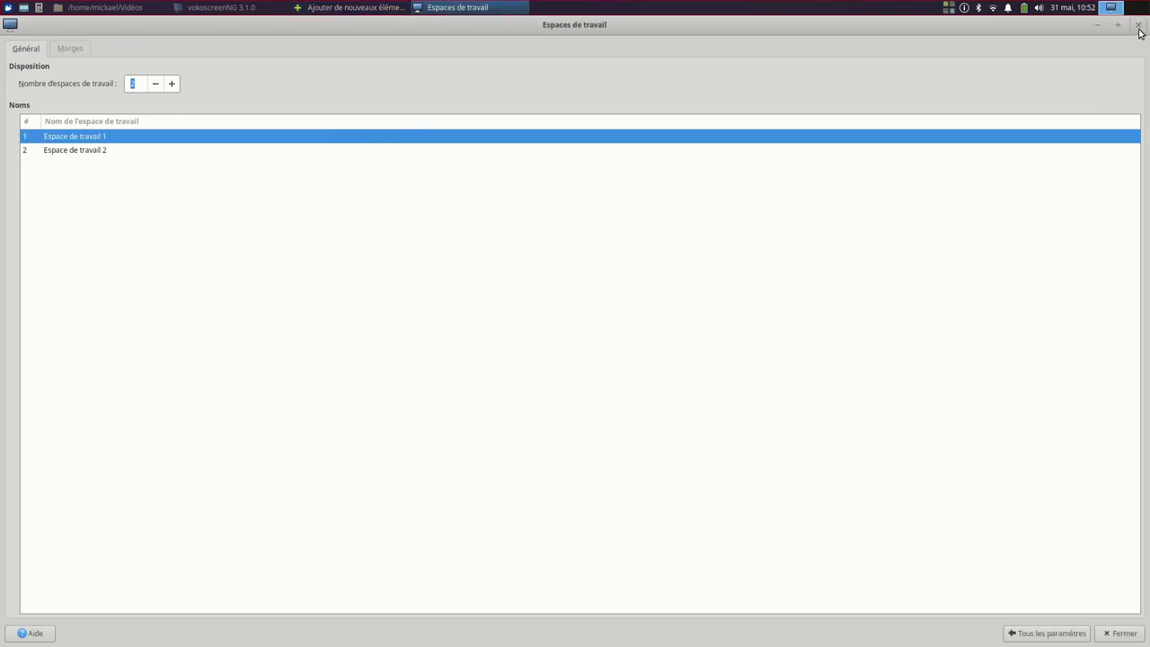
Look through the Style, Clavier, Focalisation and Avancé settings of the window manager
left_click(1033, 633)
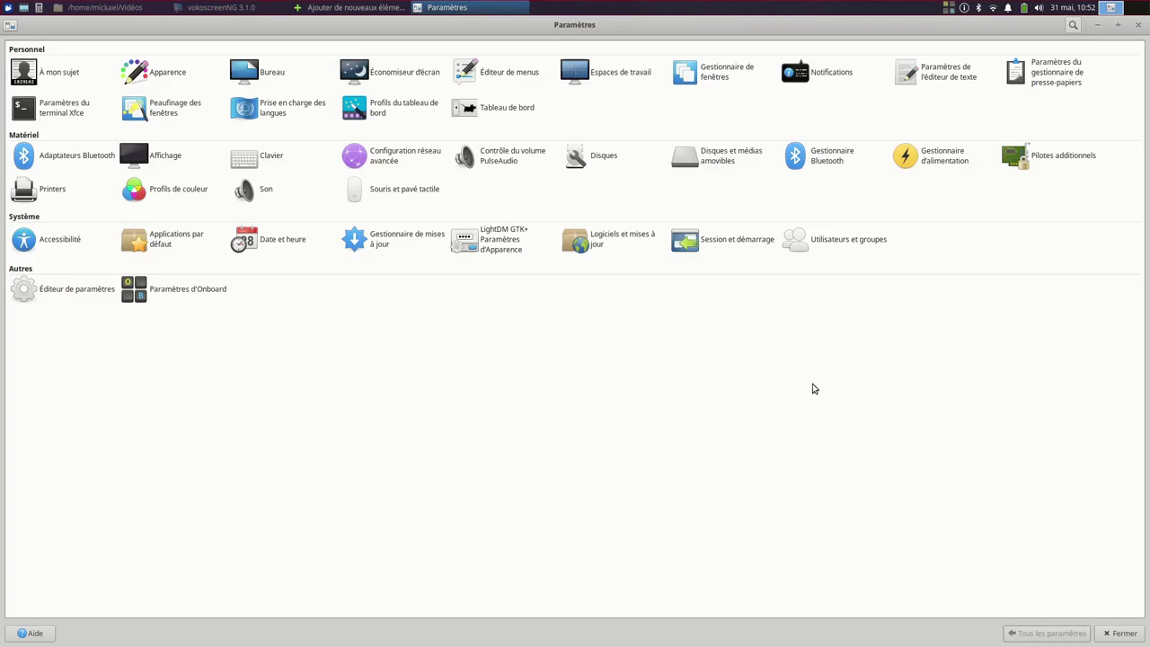
left_click(718, 74)
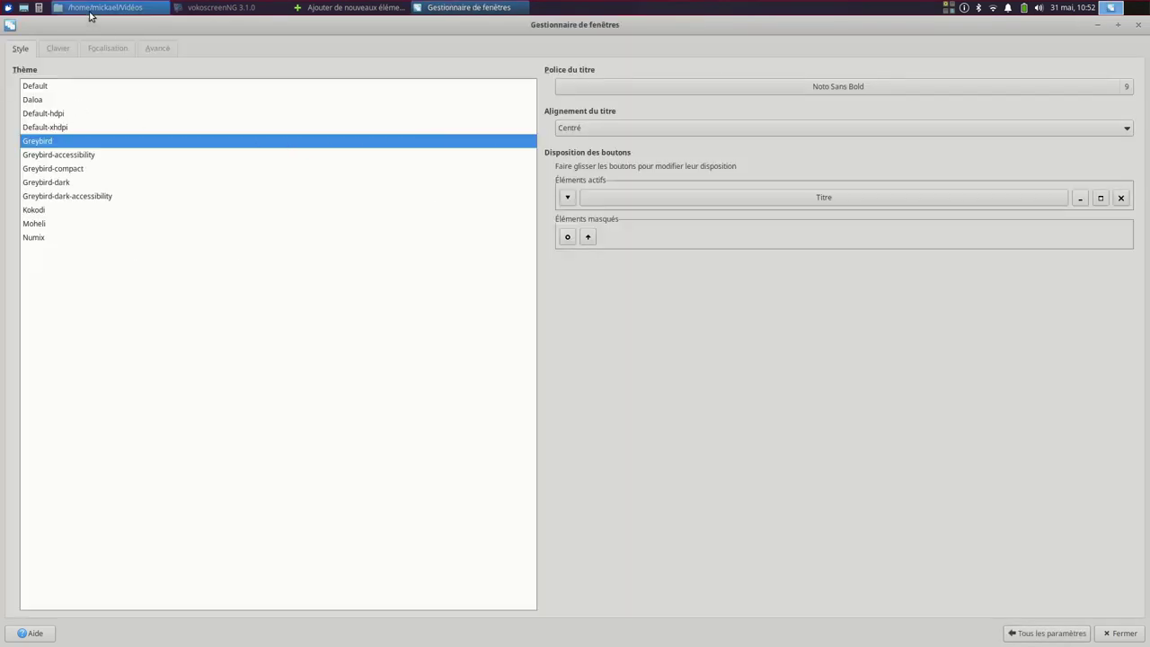
left_click(53, 48)
left_click(91, 48)
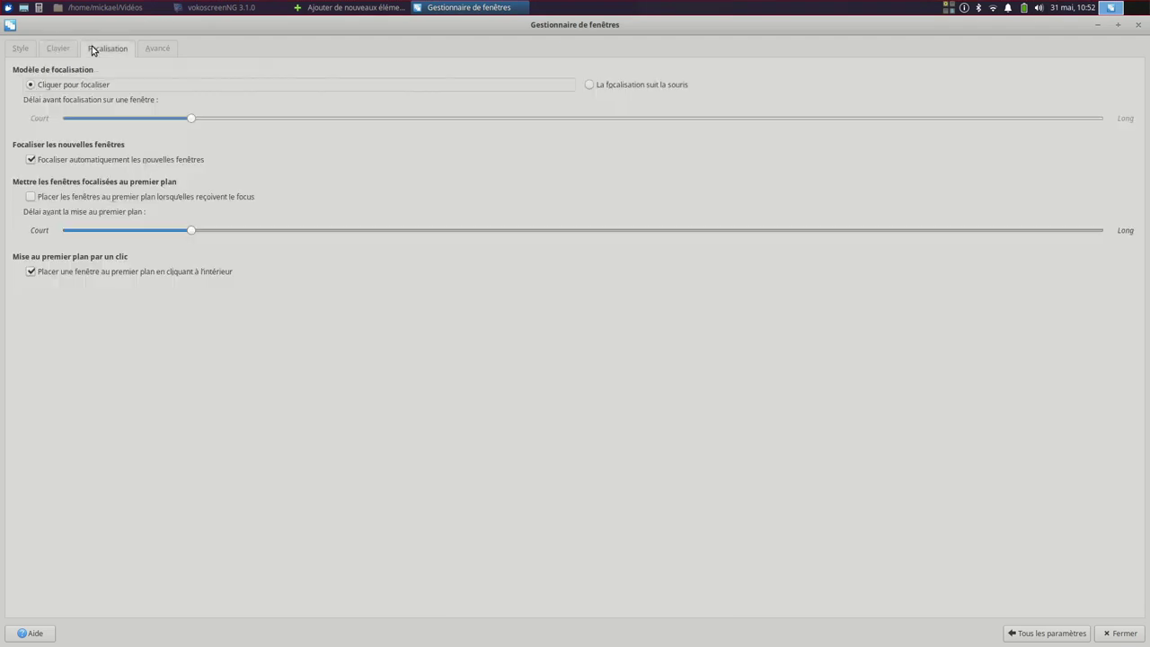
left_click(168, 49)
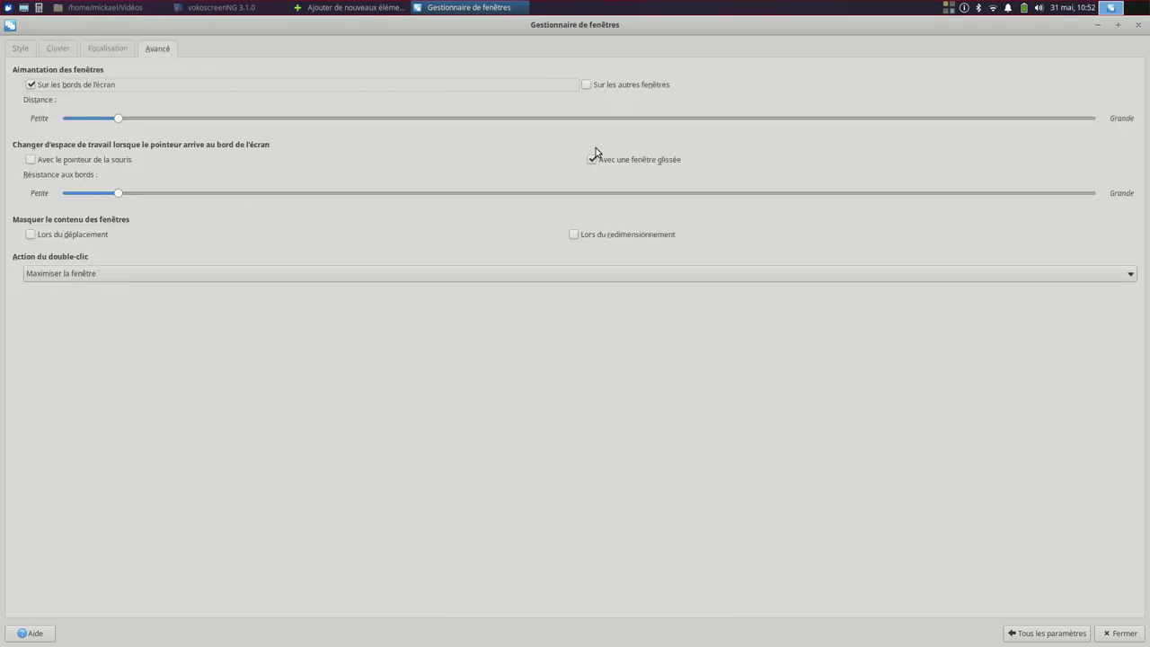
View the language support settings from the settings overview and close them
left_click(1048, 633)
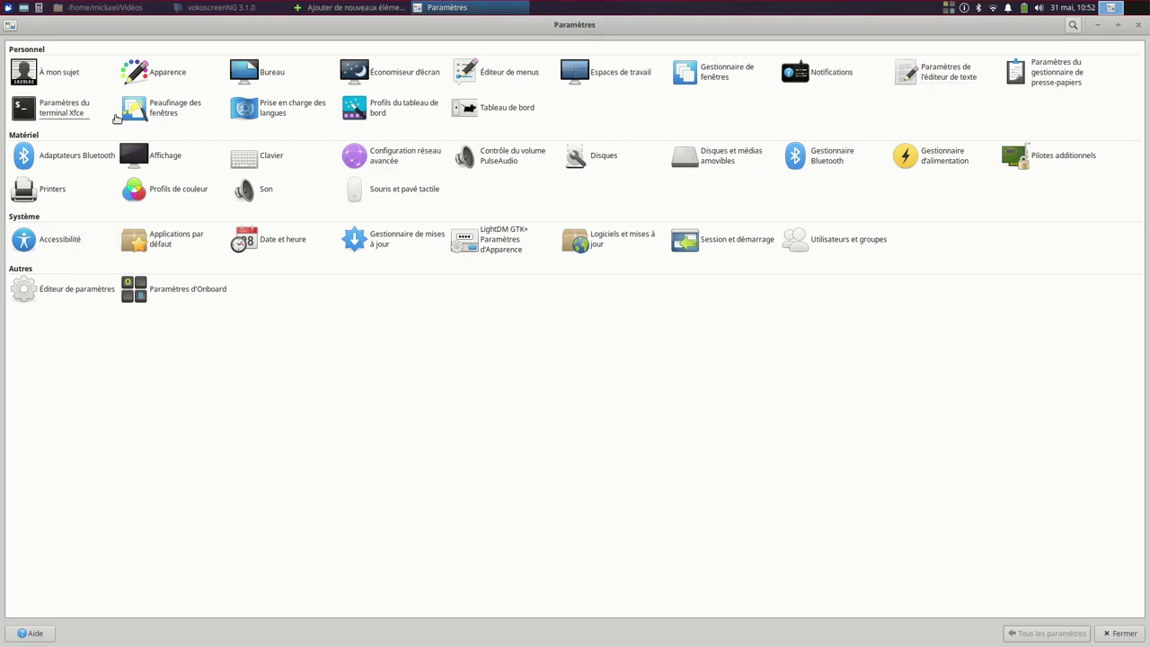
left_click(271, 109)
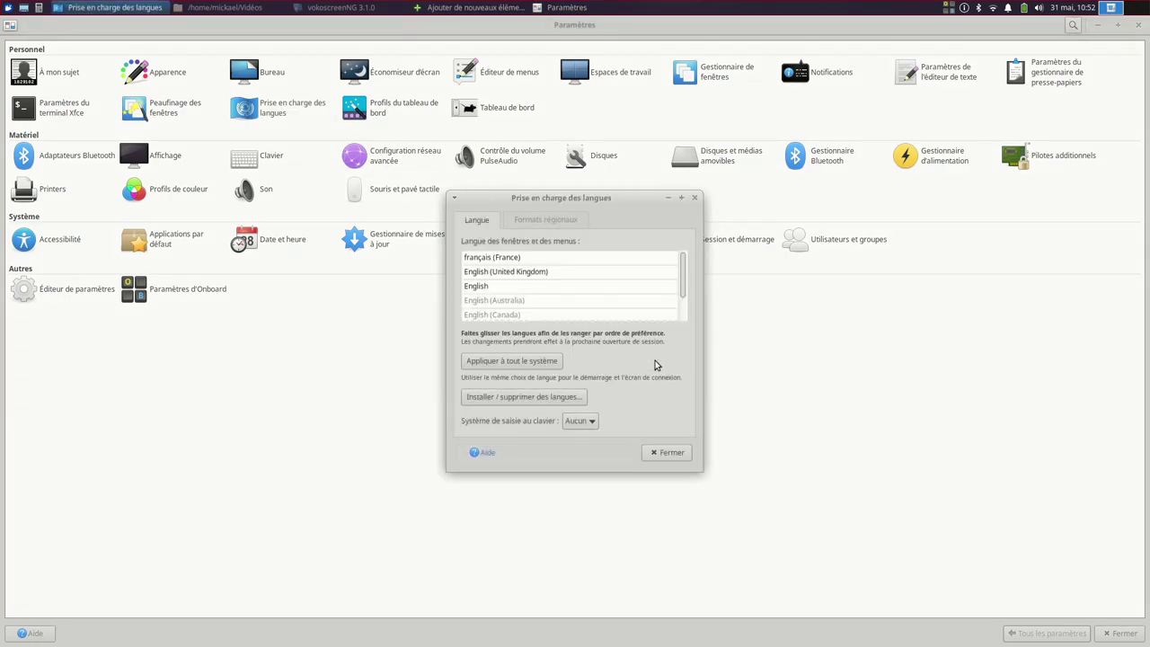
left_click(669, 453)
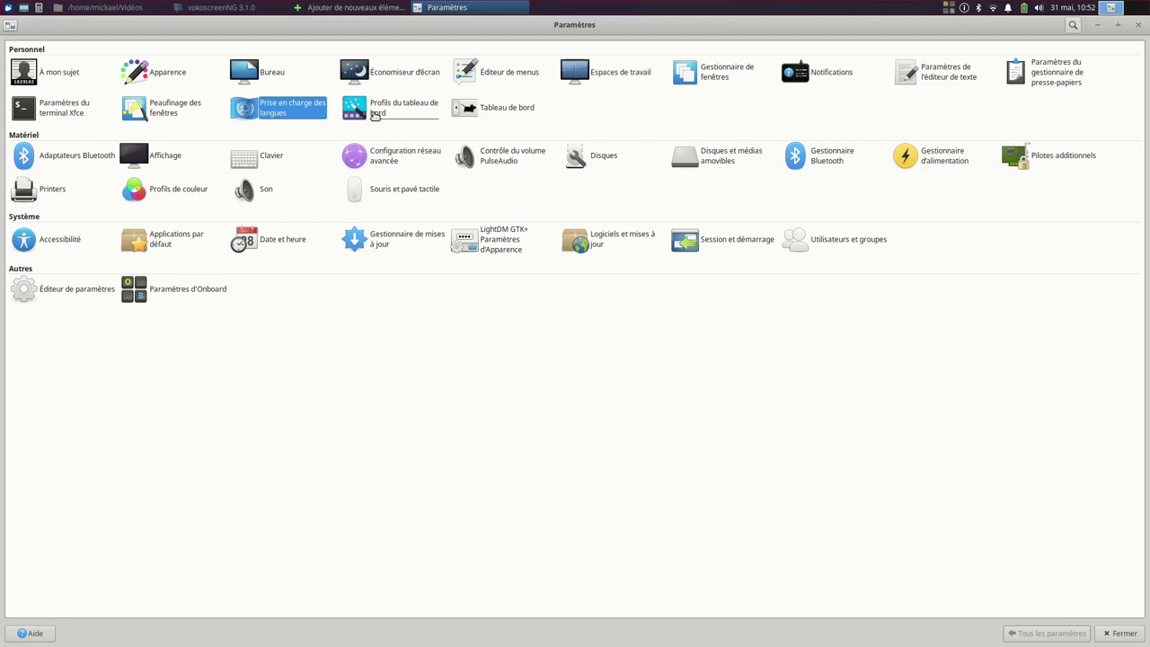
Save the current panel configuration as a profile named Xubuntue_31-05-2022_10-53-27
left_click(388, 113)
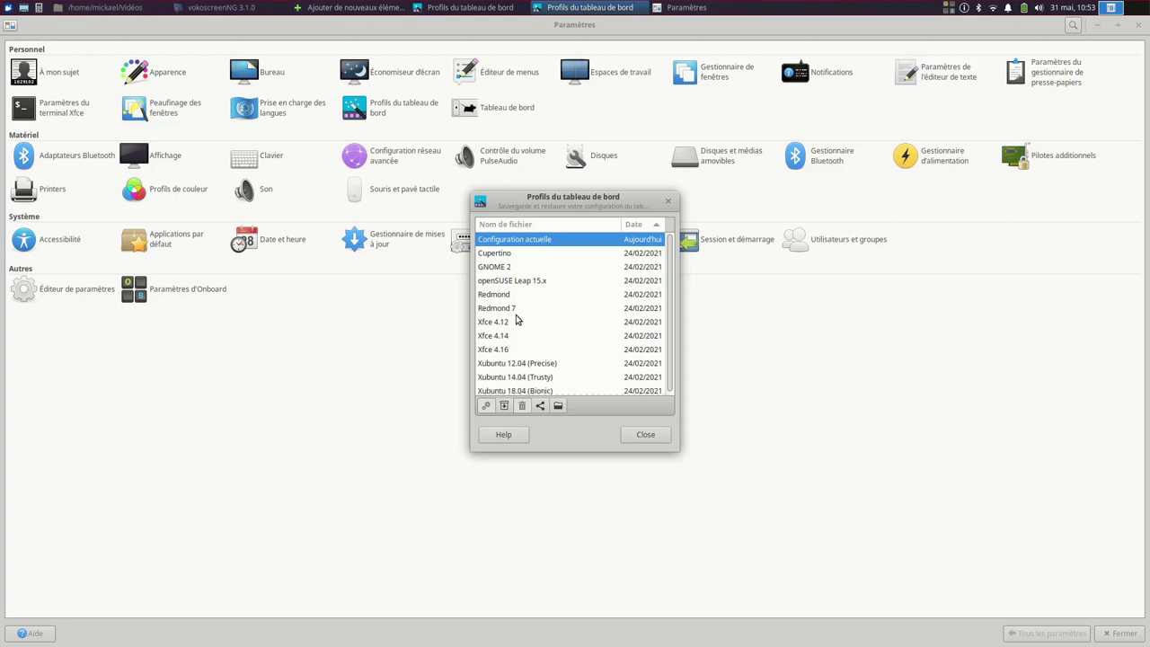
left_click(504, 405)
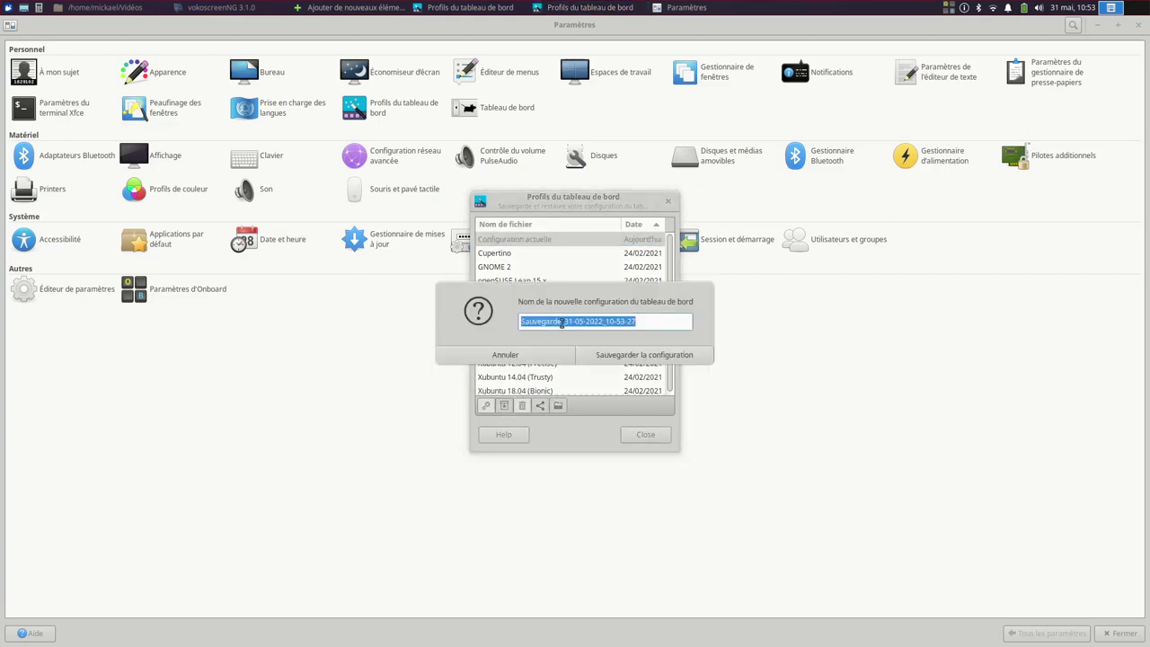
left_click(562, 321)
key("BackSpace")
key("BackSpace")
key("BackSpace")
key("BackSpace")
key("BackSpace")
key("BackSpace")
key("BackSpace")
key("BackSpace")
key("BackSpace")
key("BackSpace")
type("Xubunt")
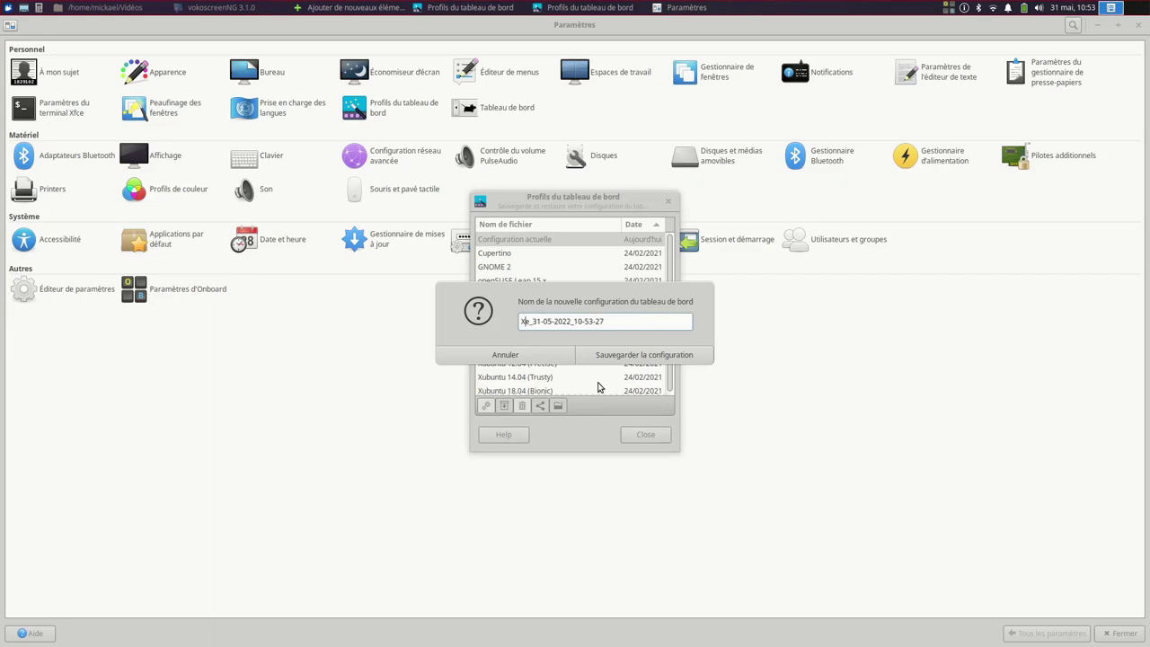
type("u")
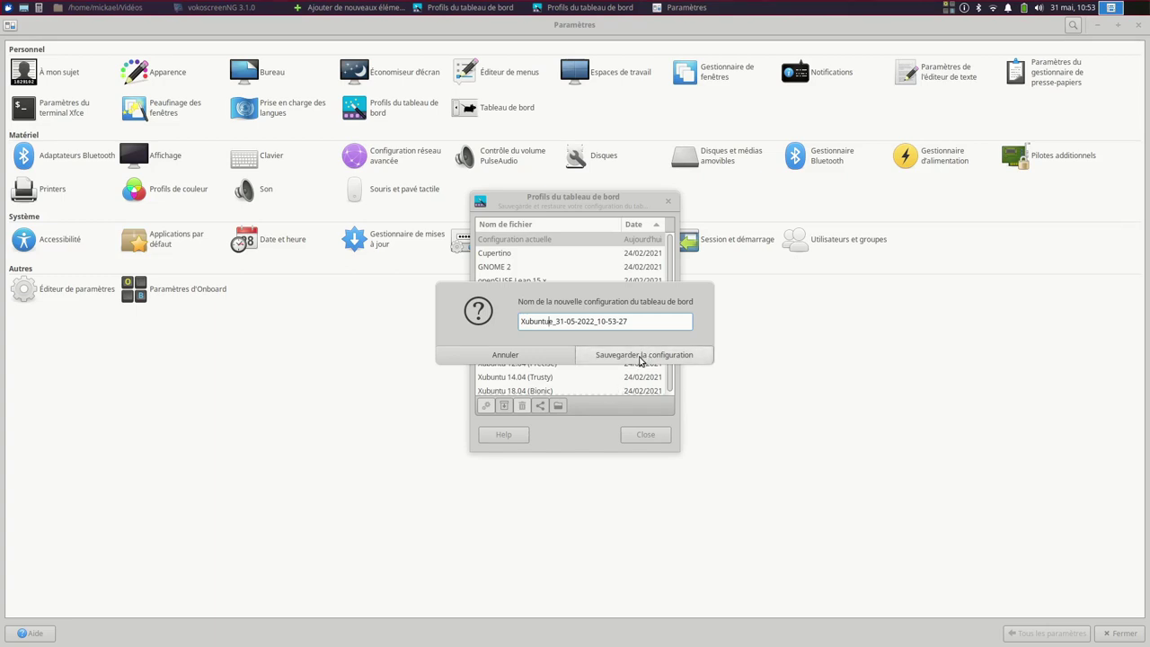
left_click(640, 356)
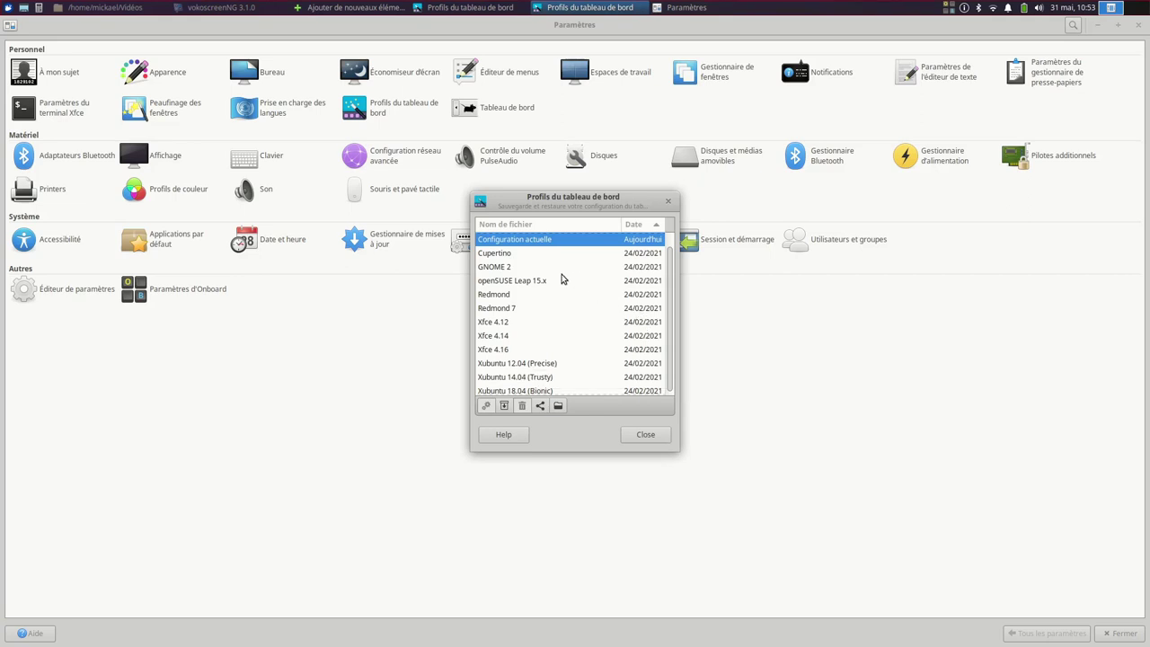
Apply the Cupertino panel profile without backing up the current configuration
scroll(513, 322, "down", 1)
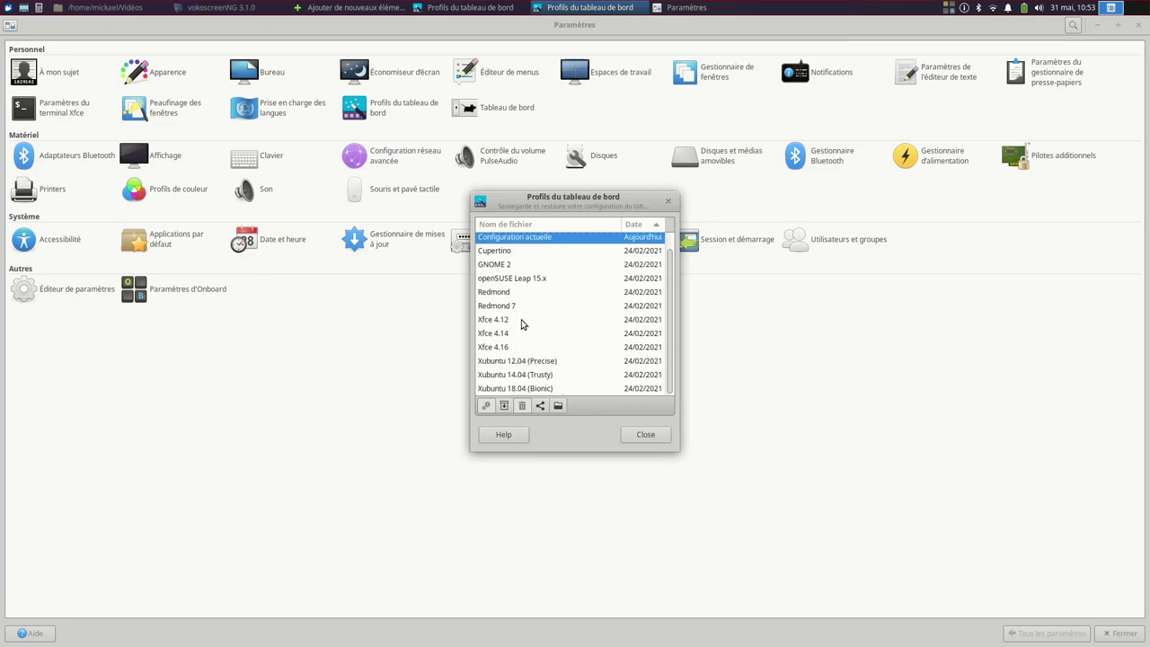
left_click(508, 240)
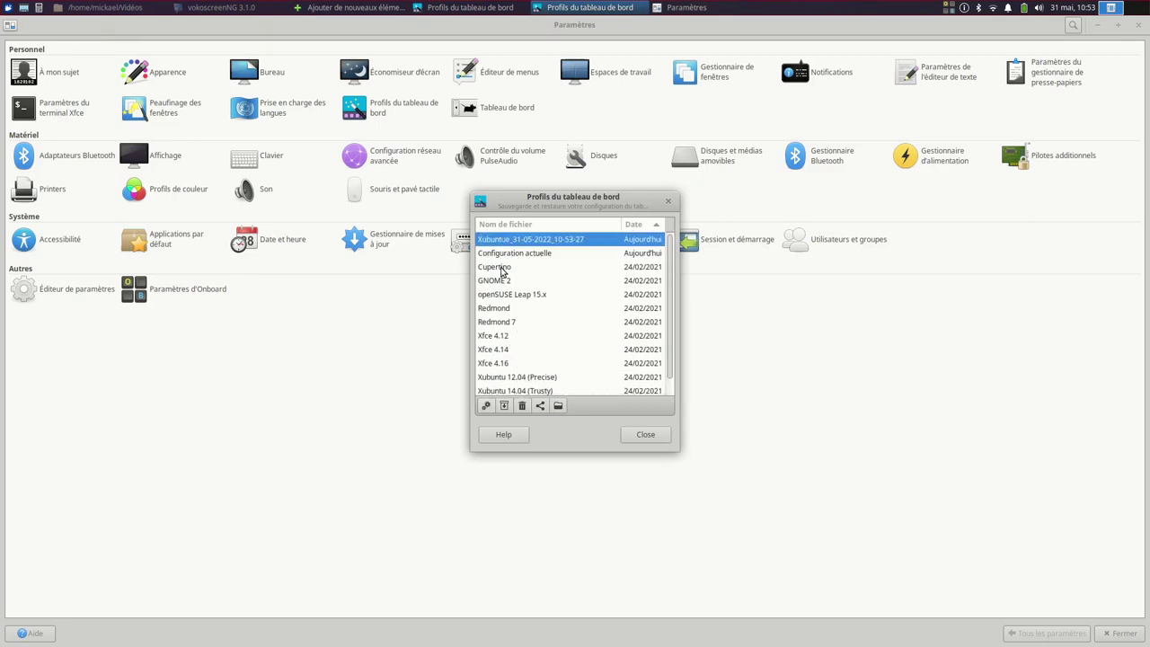
scroll(555, 314, "down", 1)
scroll(669, 289, "up", 1)
scroll(669, 274, "down", 1)
scroll(669, 274, "up", 1)
scroll(514, 351, "down", 1)
scroll(517, 368, "up", 1)
left_click(493, 268)
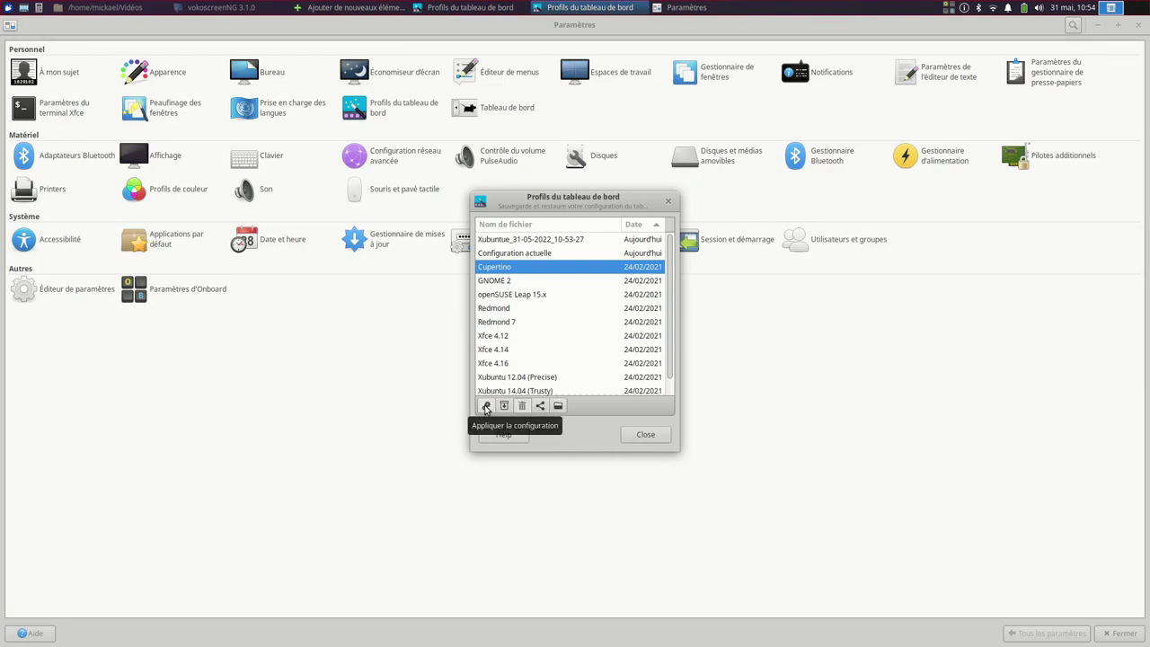
left_click(485, 406)
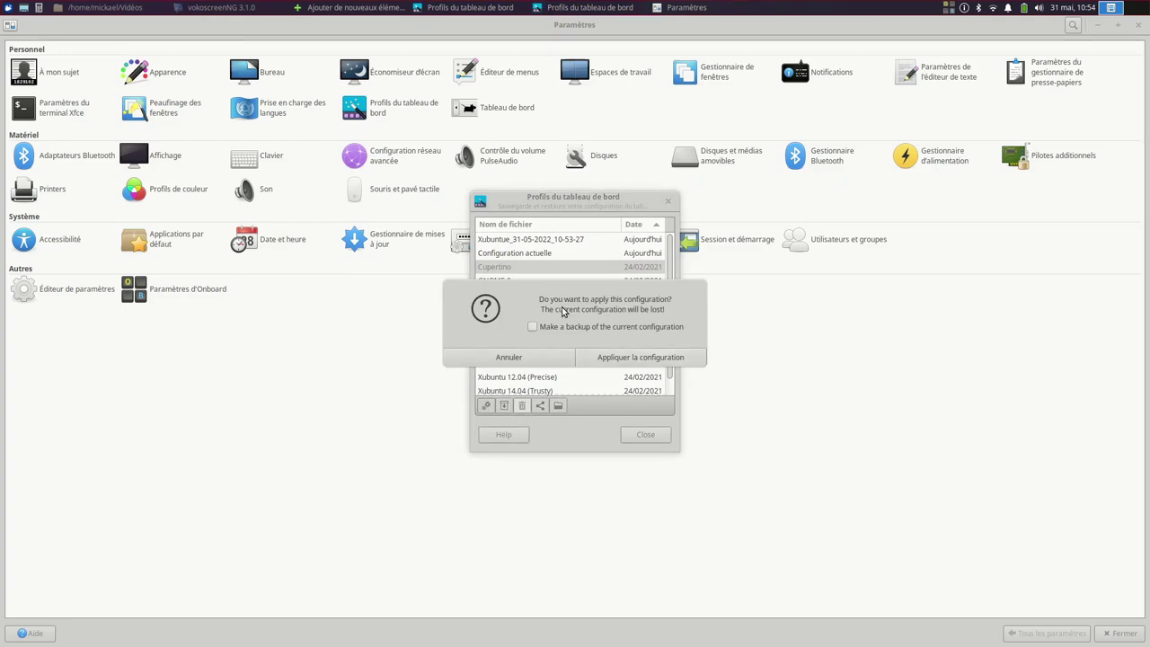
left_click(616, 357)
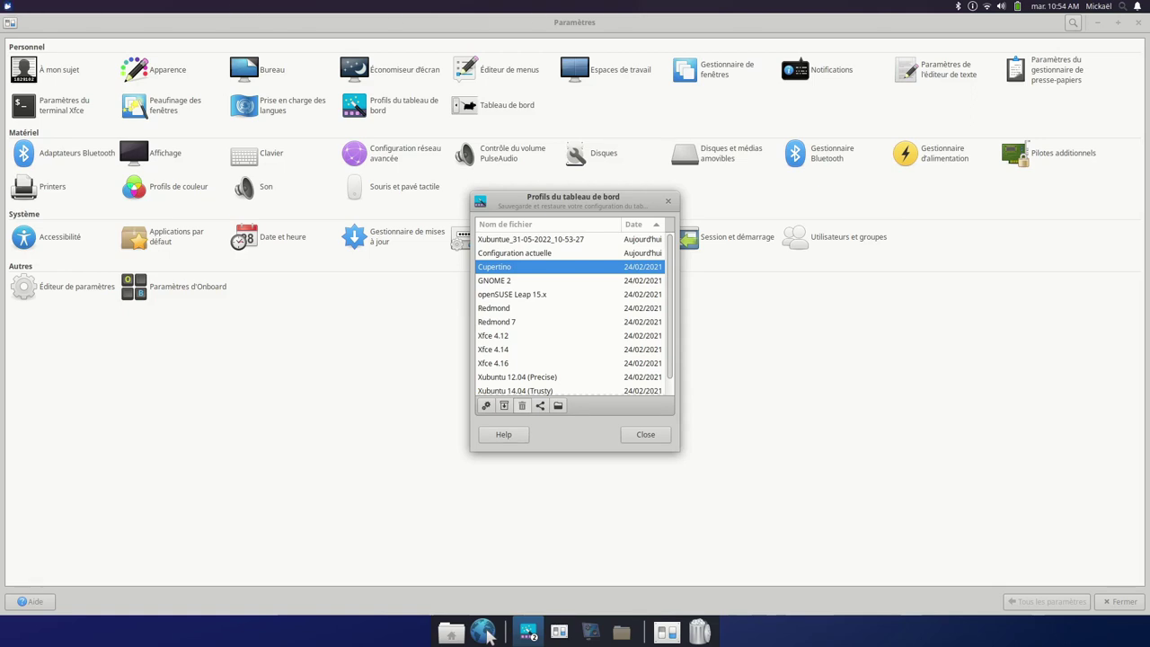
Check the application menu in the new panel layout, open the settings overview from it and close that window
left_click(9, 6)
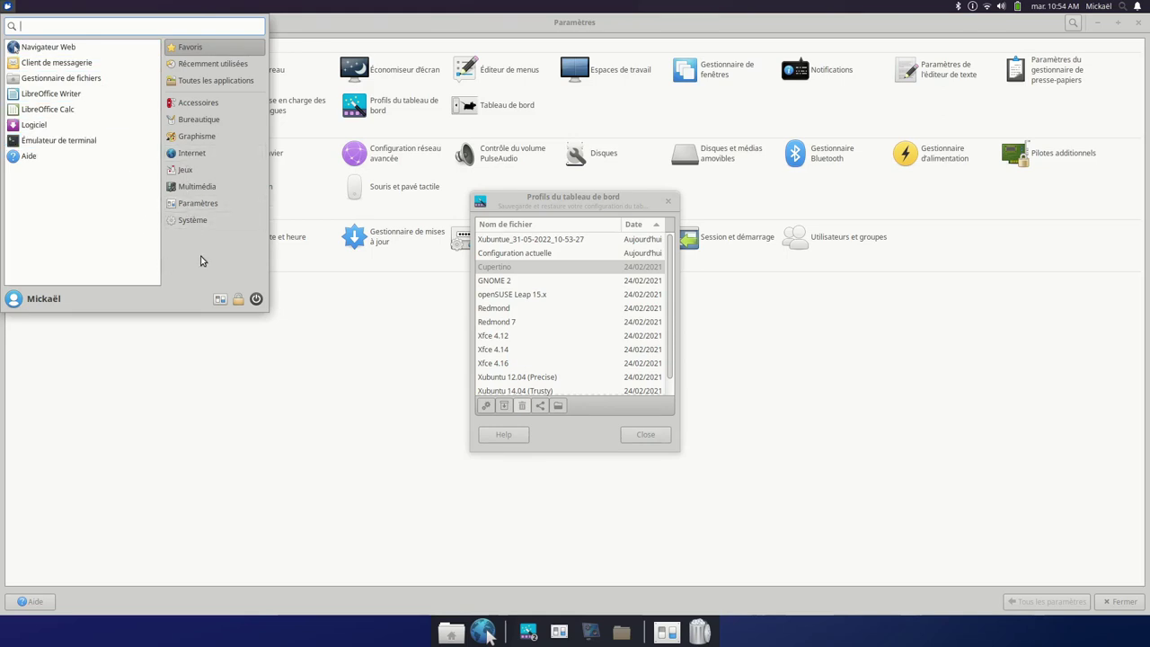
left_click(218, 300)
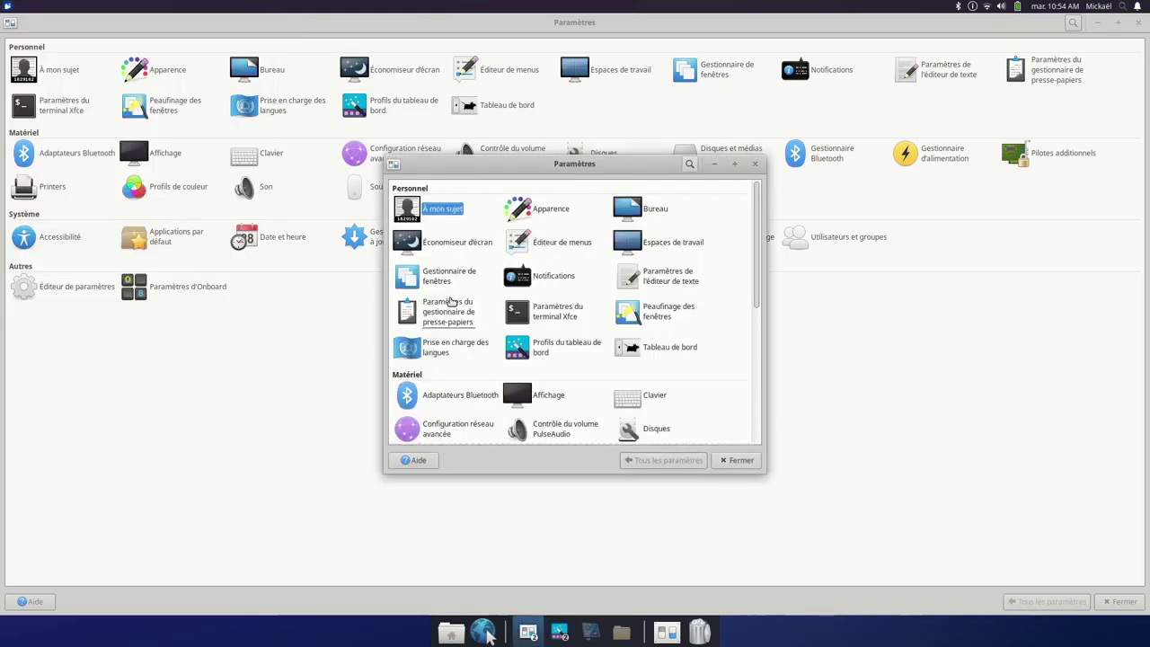
left_click(738, 460)
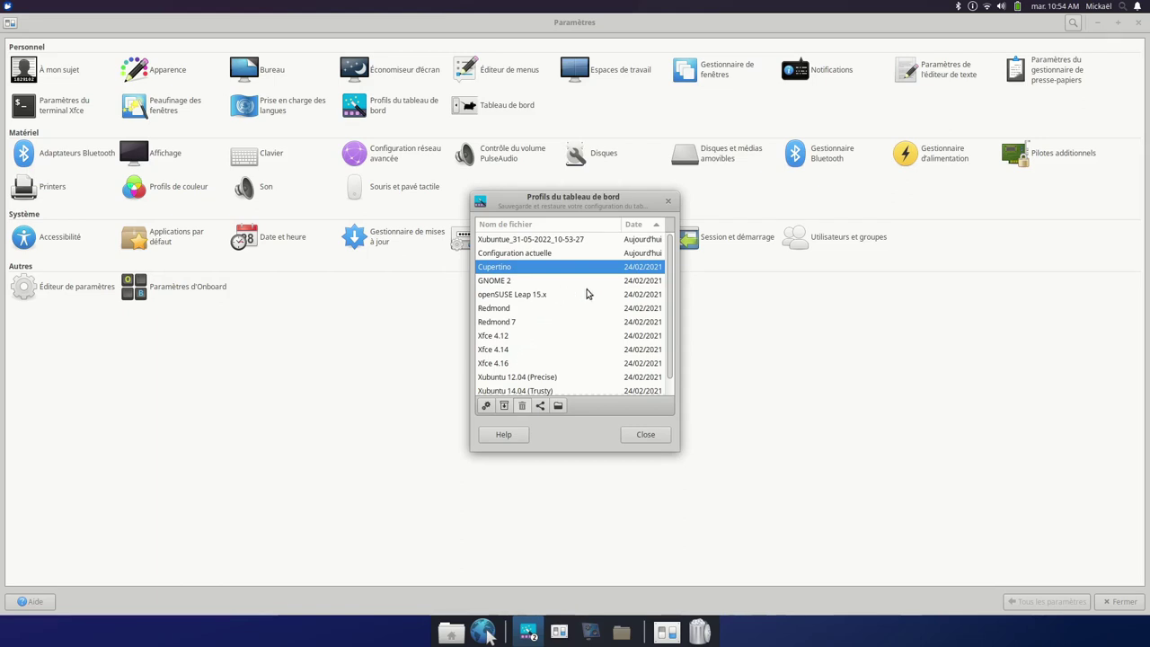
Select the saved profile Xubuntue_31-05-2022_10-53-27 in the panel profiles list
scroll(674, 268, "down", 1)
scroll(671, 269, "up", 2)
left_click(501, 243)
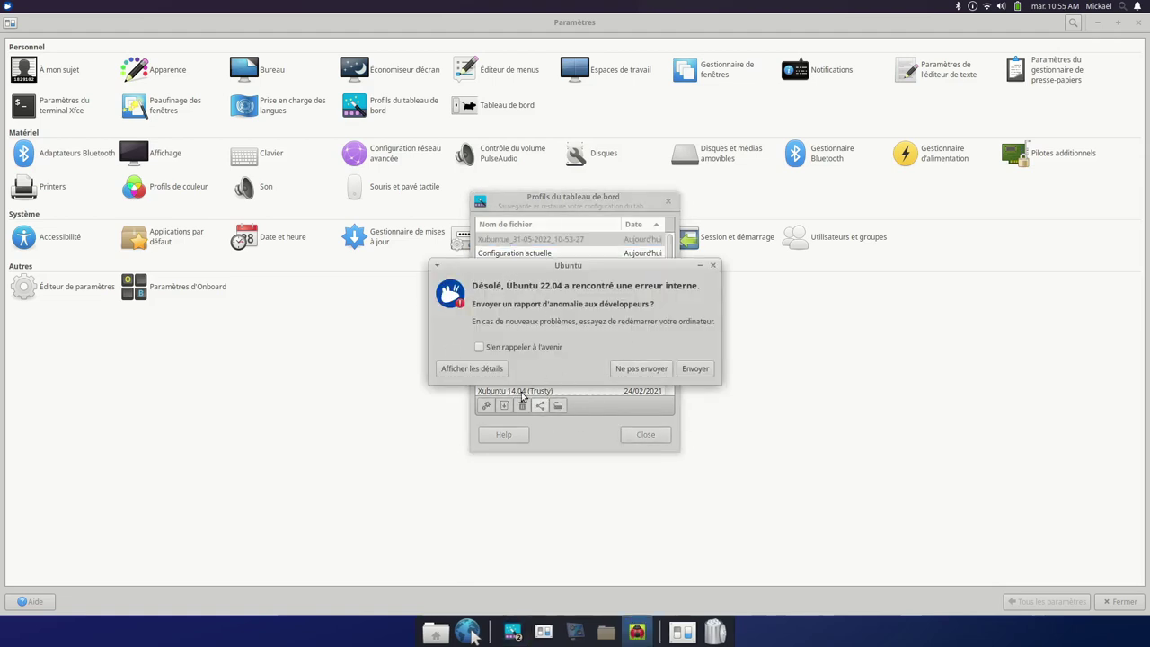
View the details of the internal error report, authenticate with the account password and send the report to the developers
left_click(476, 370)
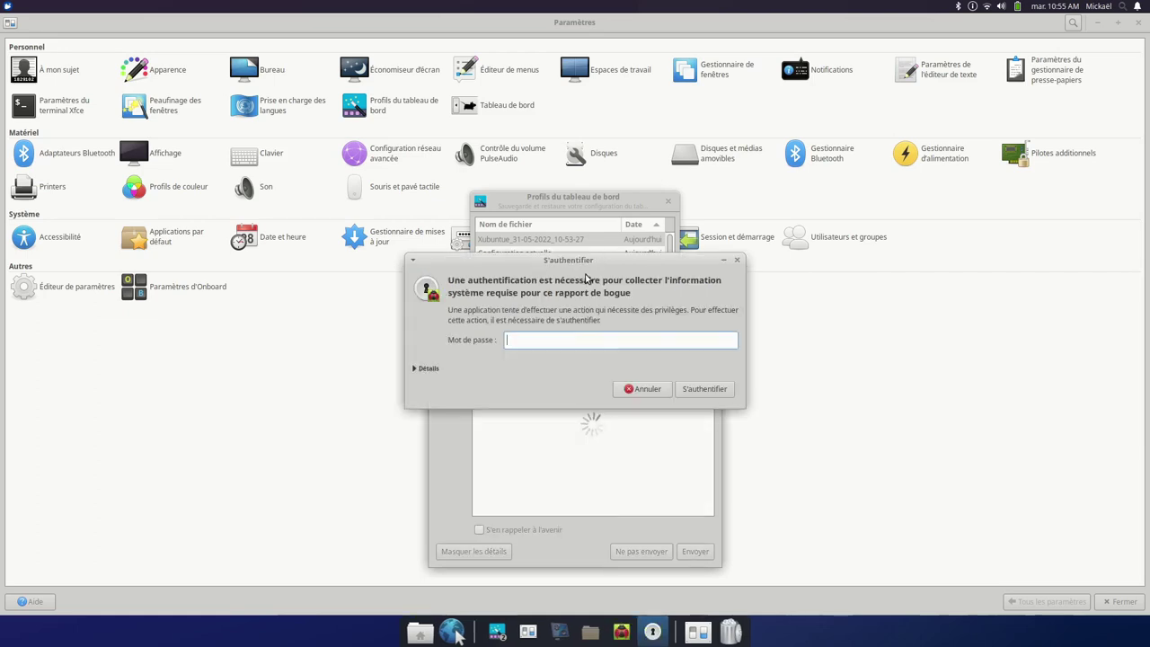
type("*")
key("Return")
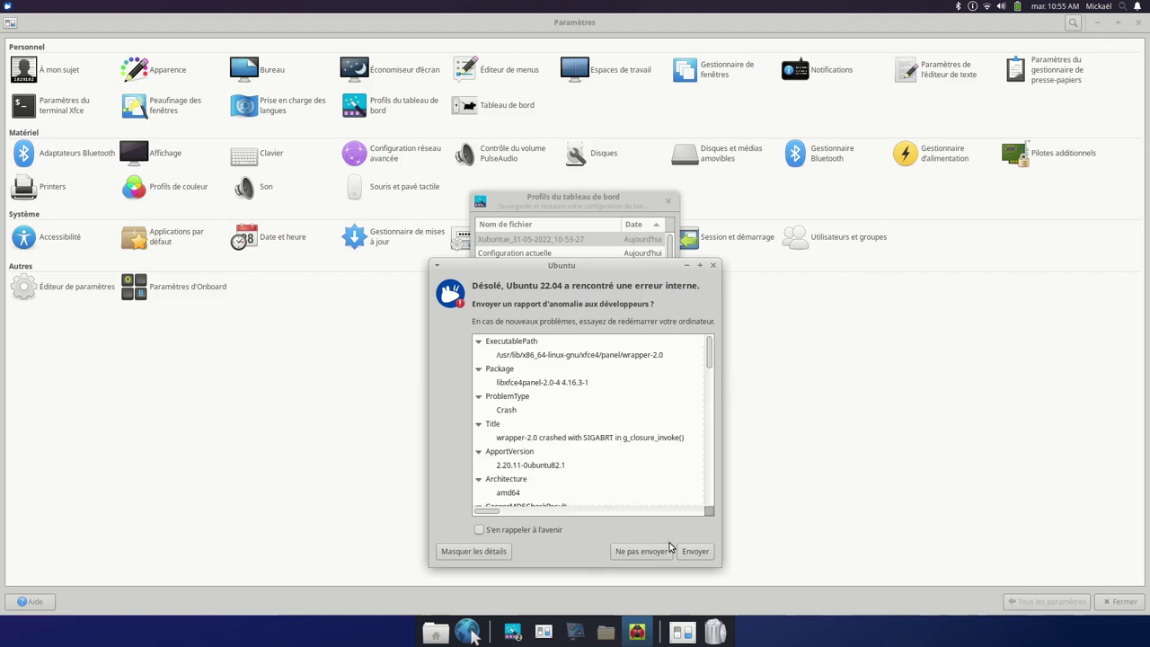
left_click(695, 552)
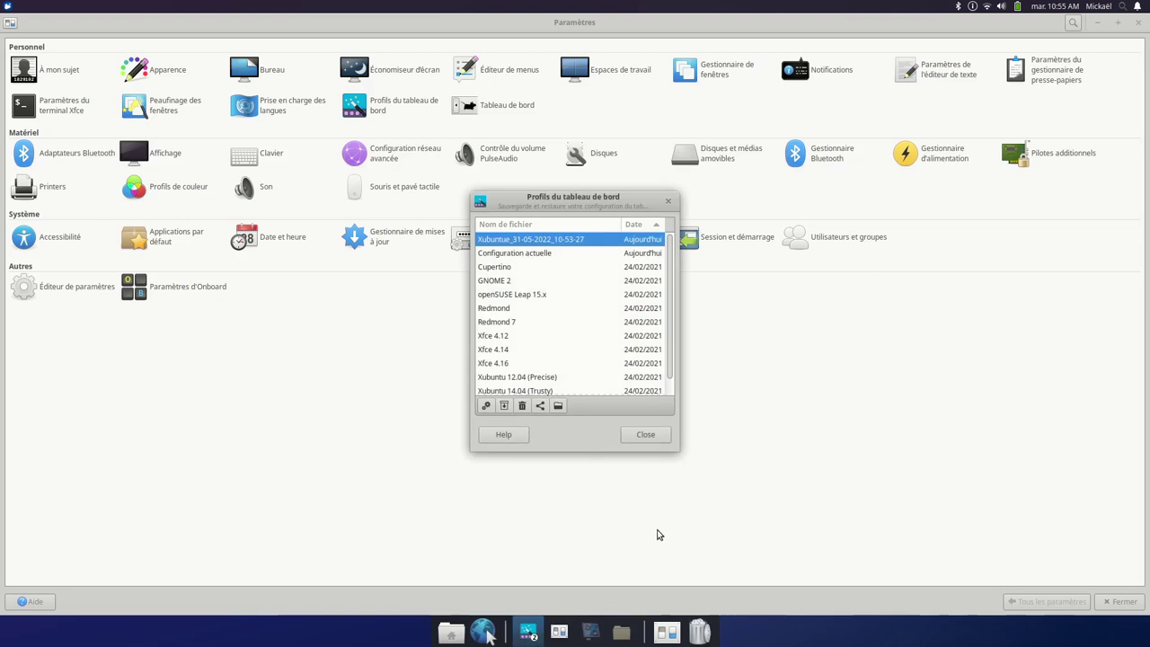
Apply the selected saved panel profile without a backup and close the panel profiles window
left_click(486, 406)
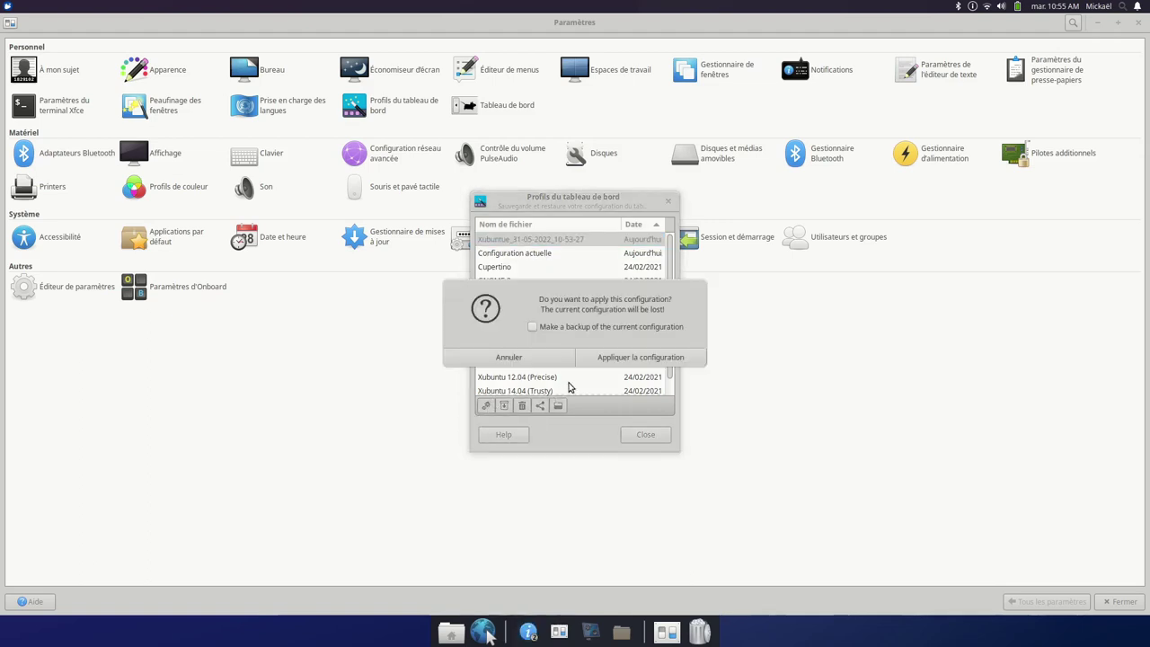
left_click(629, 357)
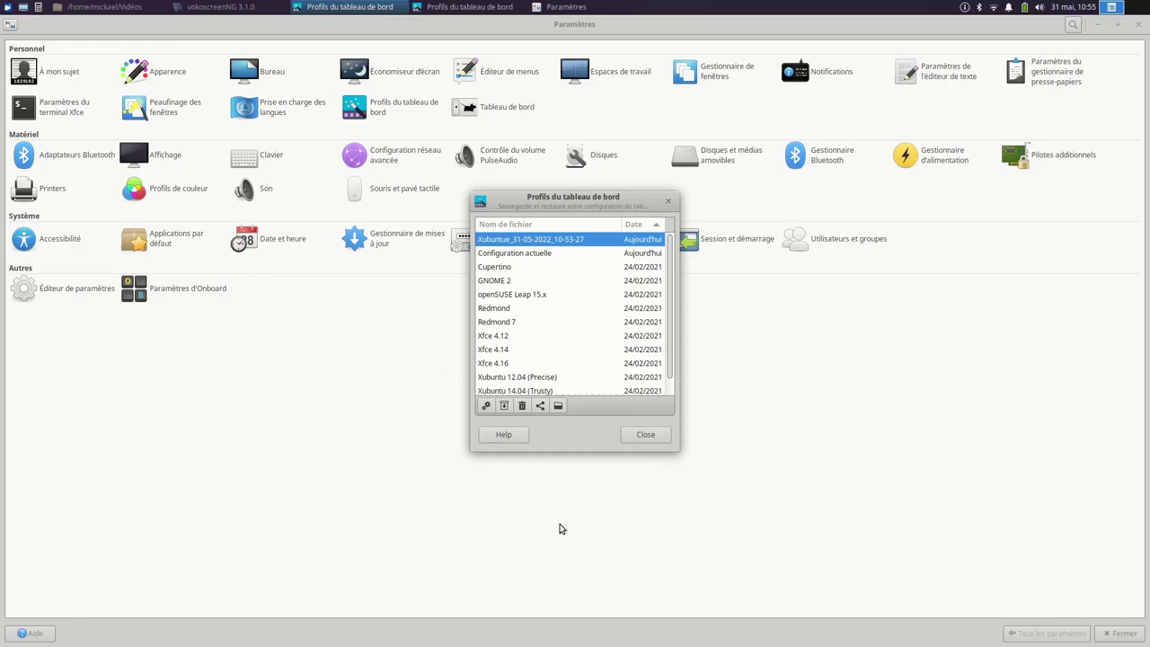
left_click(654, 436)
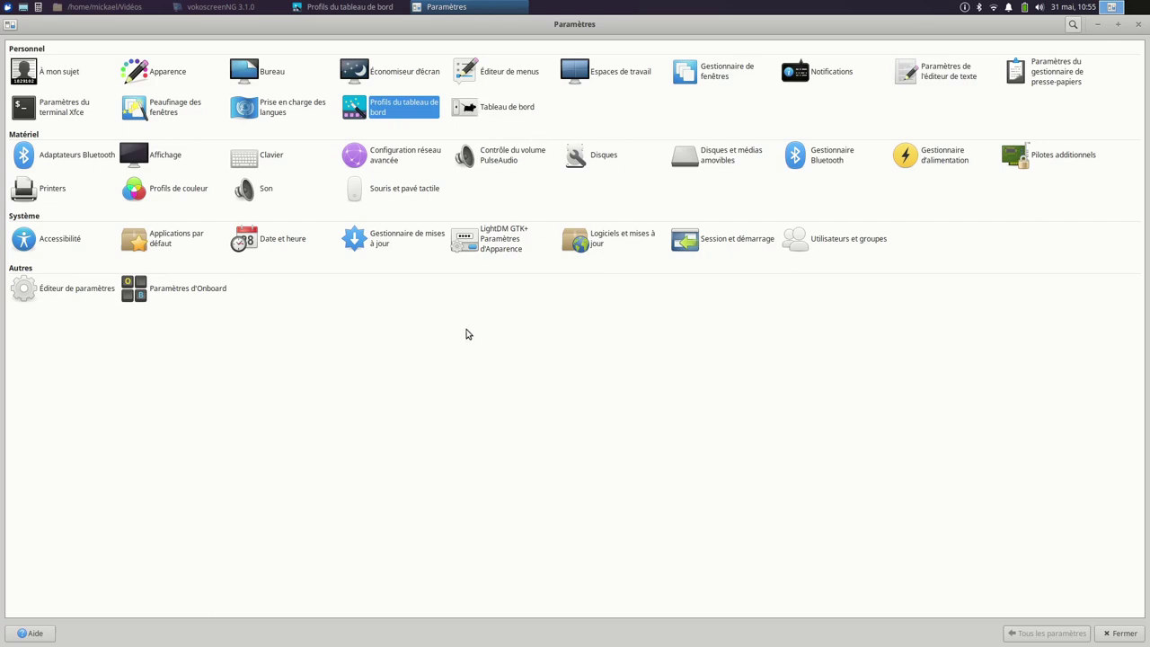
Look through the Affichage, Apparence and Éléments settings of the panel
left_click(506, 108)
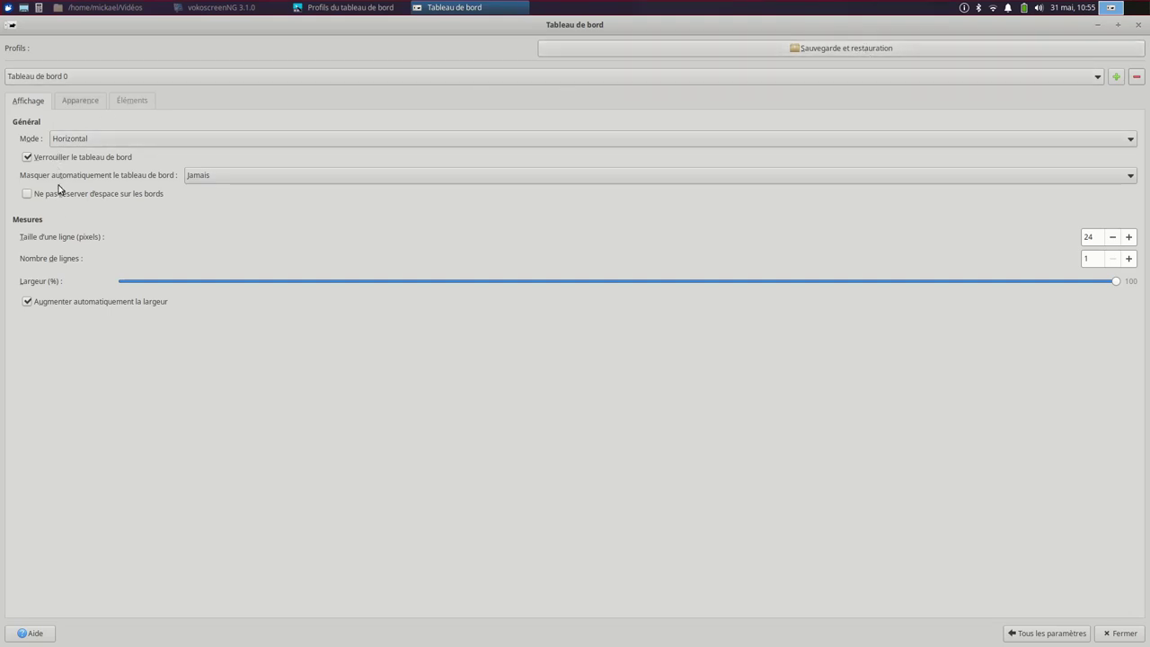
left_click(77, 100)
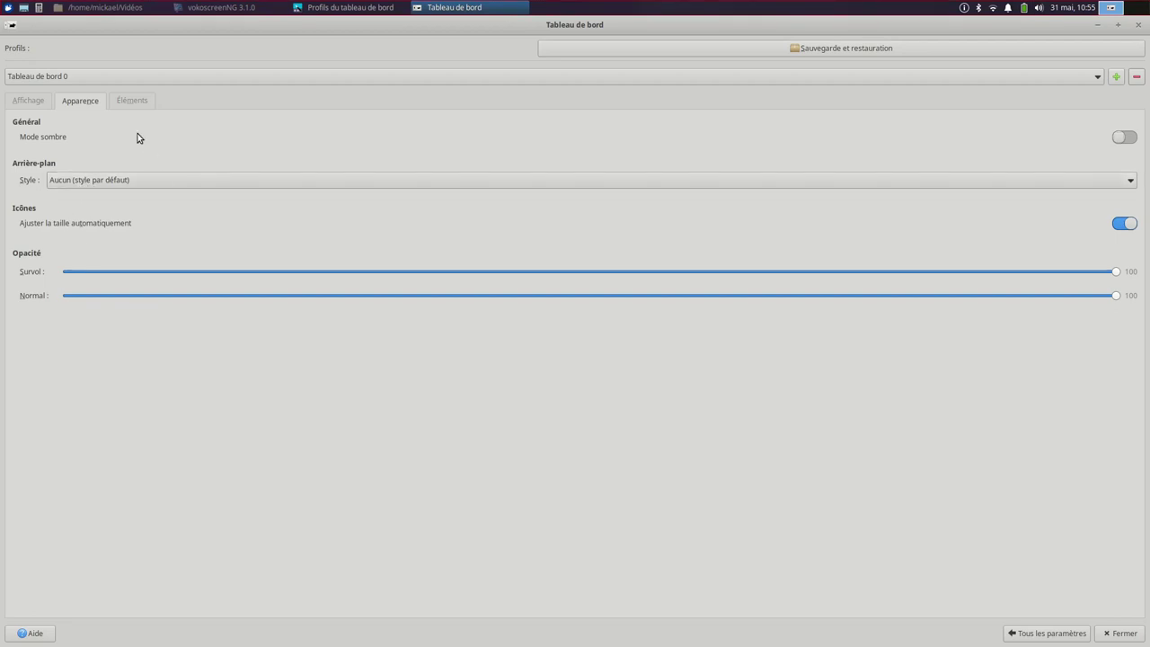
left_click(131, 104)
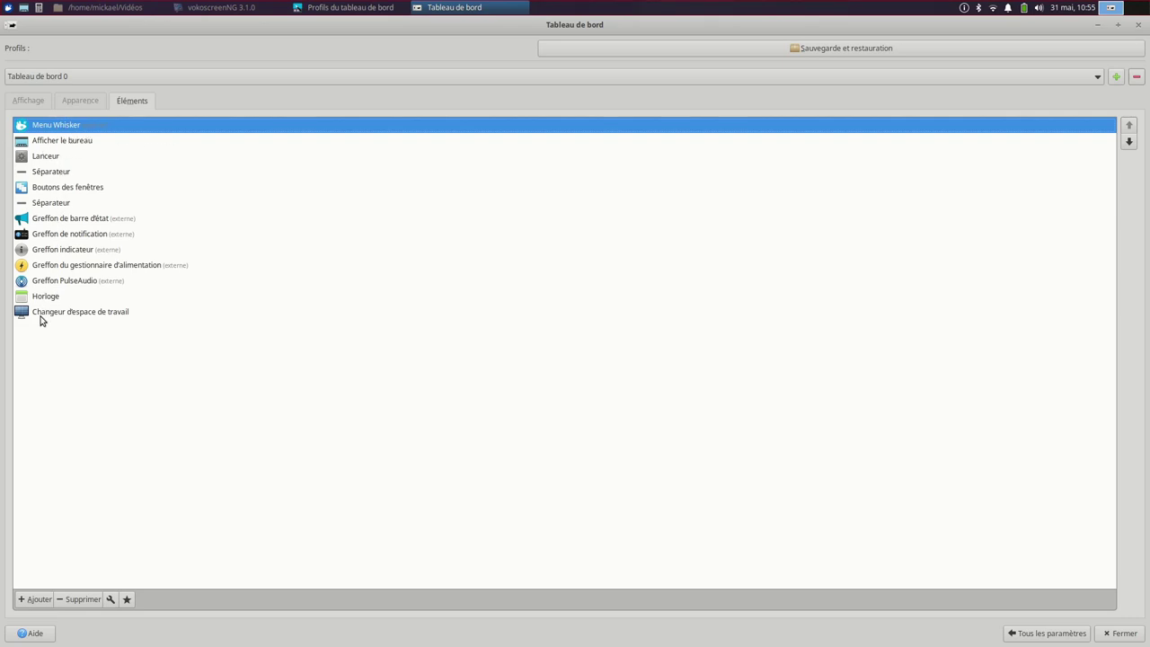
Browse the elements available to add to the panel, examine the power manager plugin and check the battery indicator's menu
left_click(34, 599)
left_click_drag(686, 269, 692, 360)
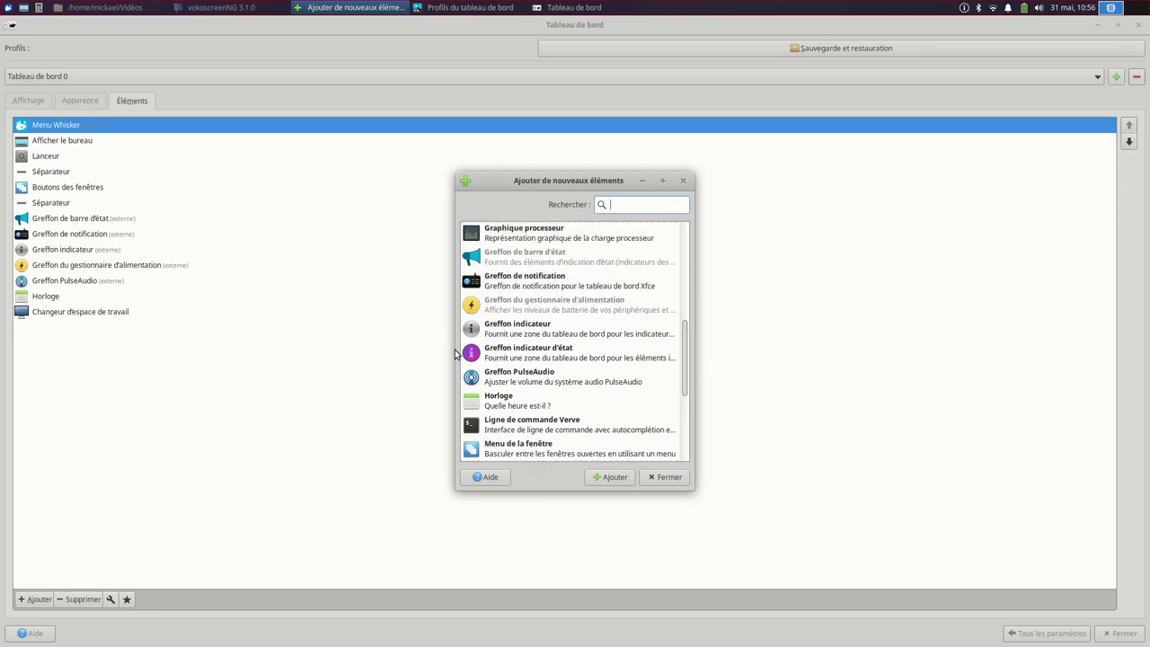
left_click(509, 309)
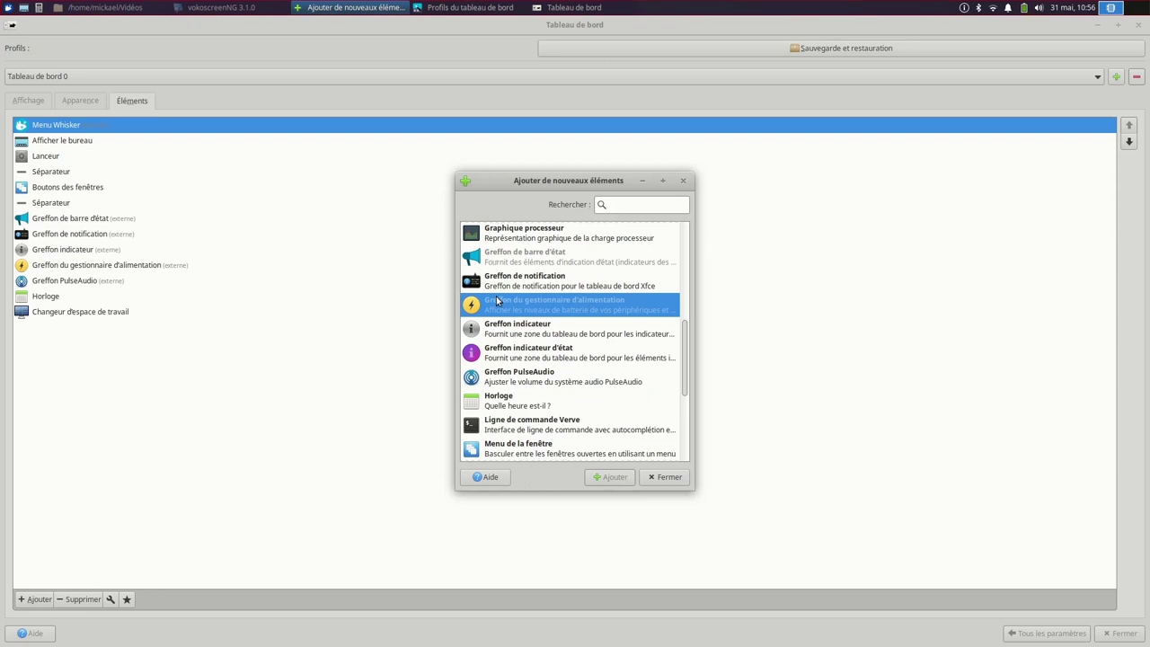
left_click(1024, 8)
left_click(979, 104)
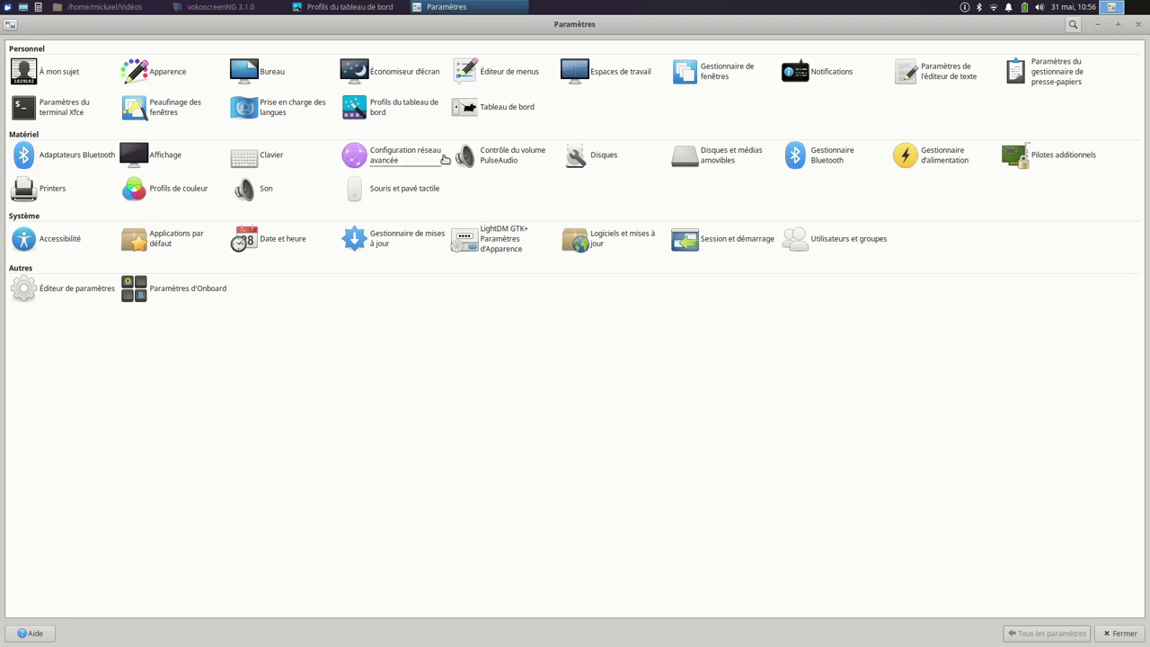
View the recording and output device settings of the PulseAudio volume control and close it
left_click(503, 162)
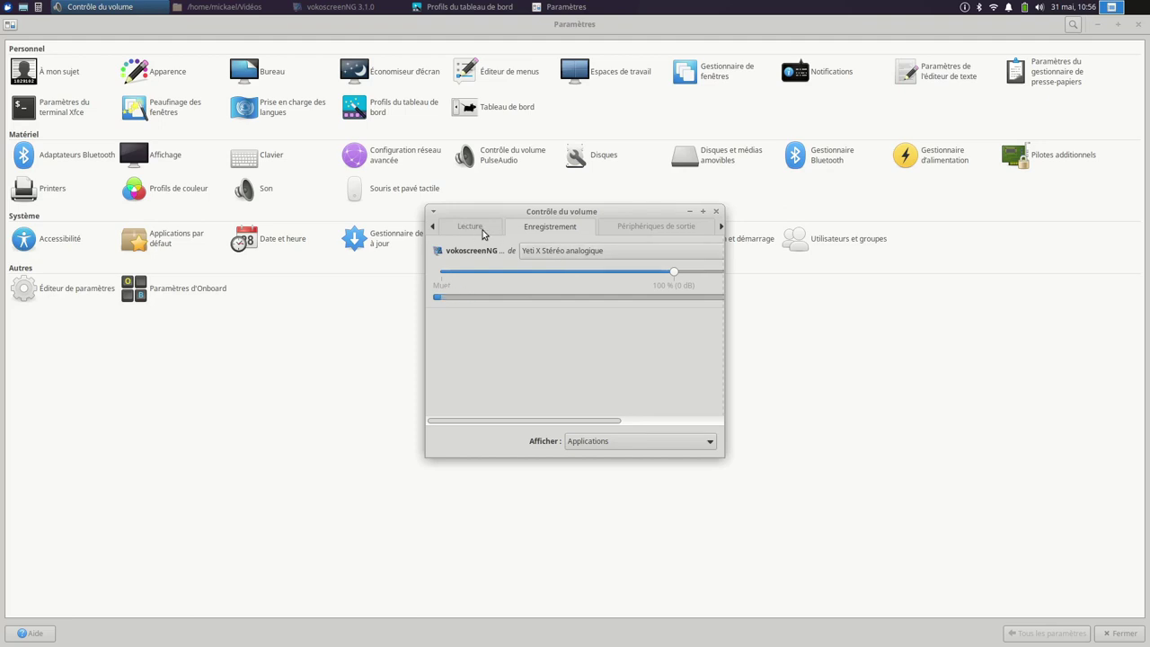
left_click(631, 232)
left_click(716, 212)
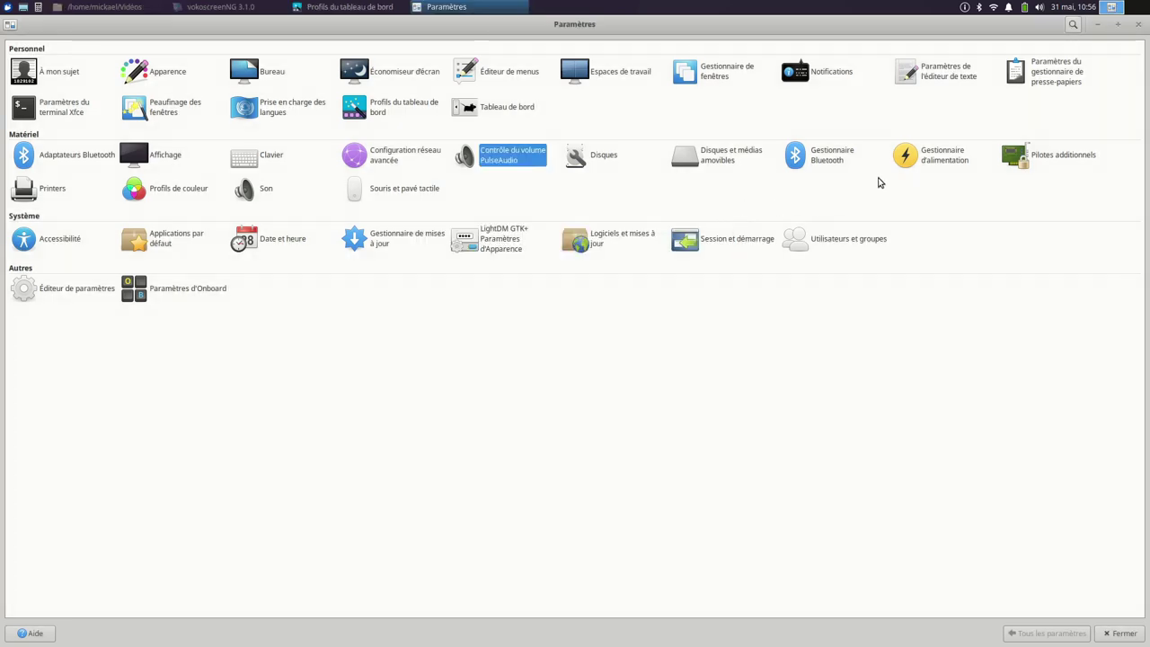
Look through the Général, Système, Écran and Périphériques settings of the power manager and return to the settings overview
left_click(911, 160)
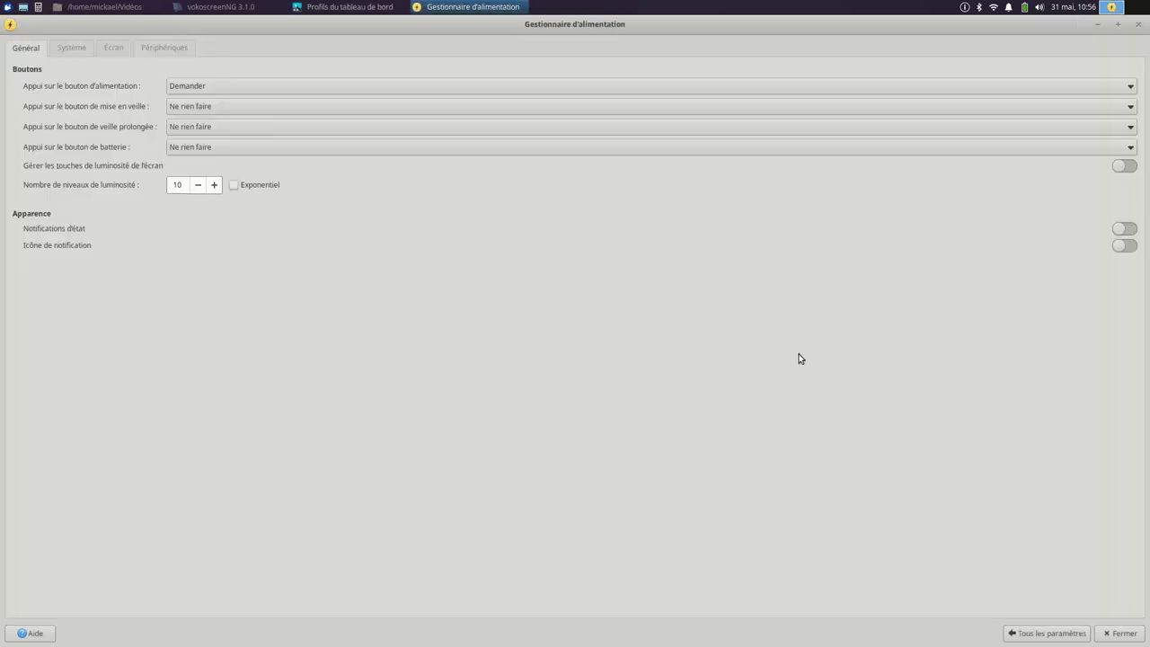
left_click(70, 51)
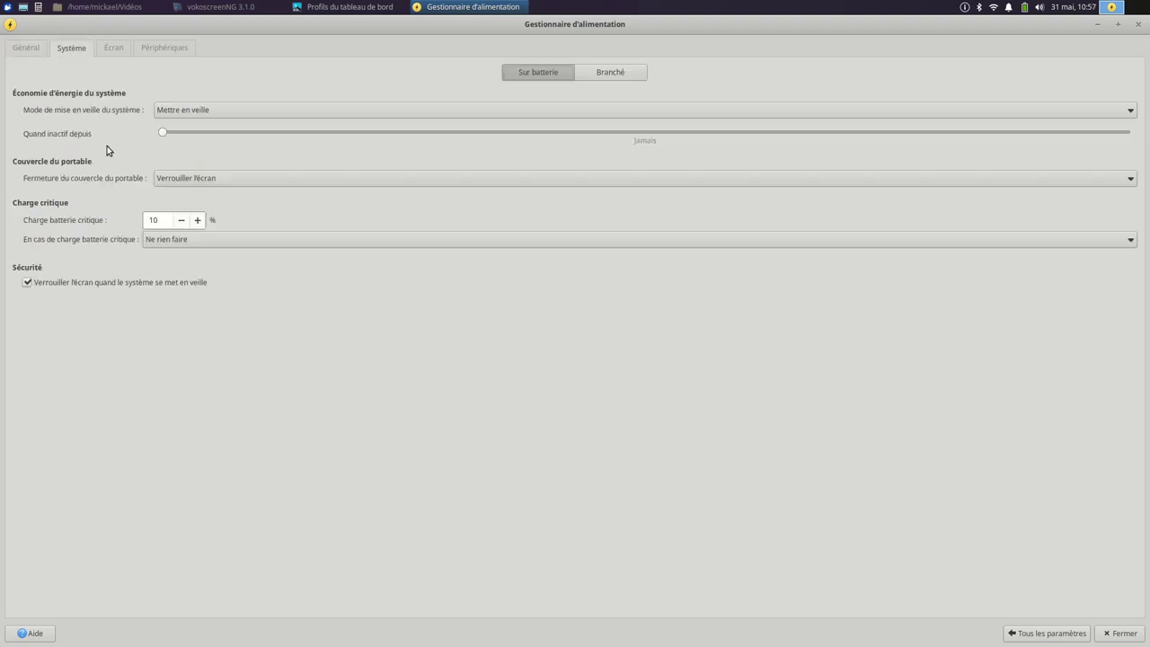
left_click(117, 50)
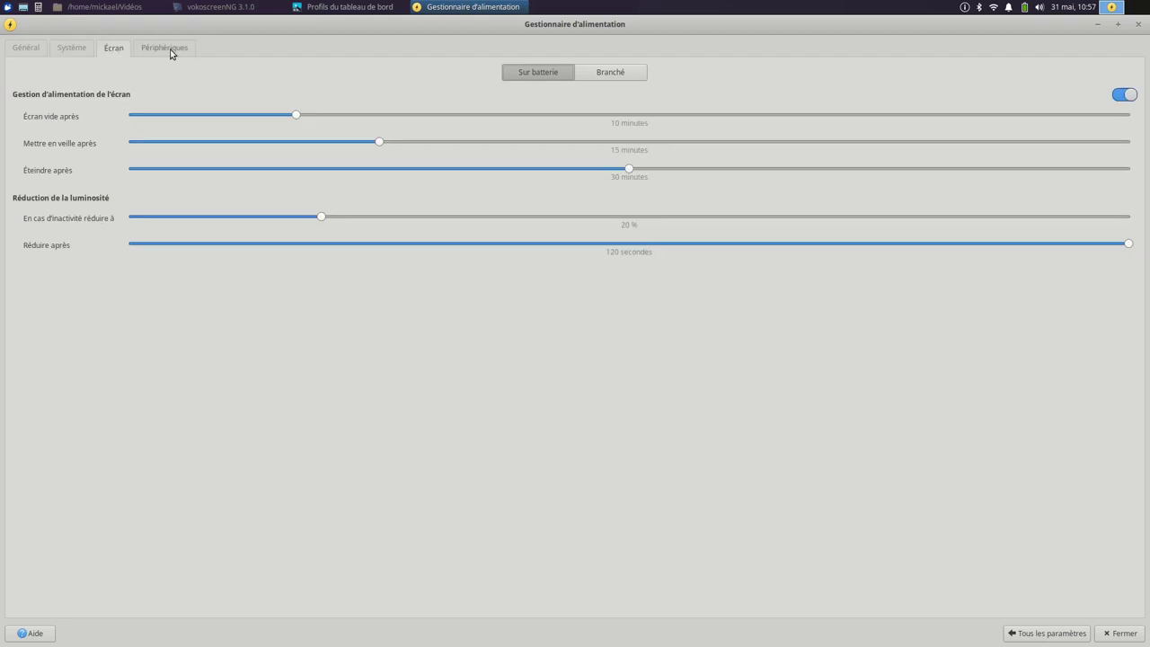
left_click(170, 52)
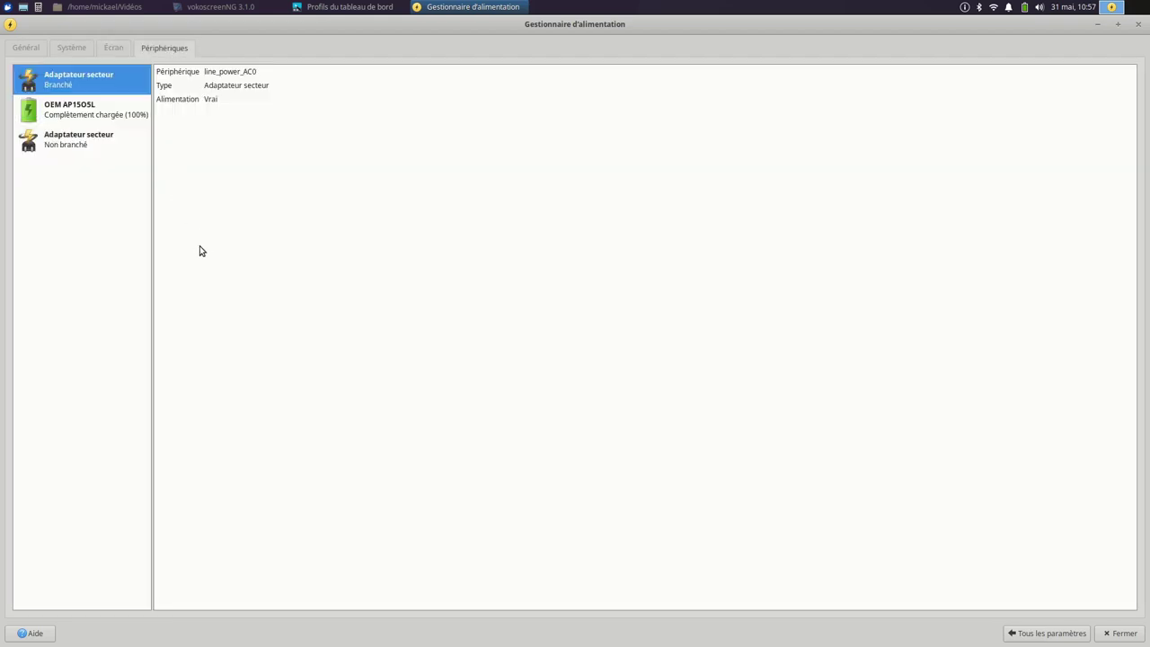
left_click(114, 52)
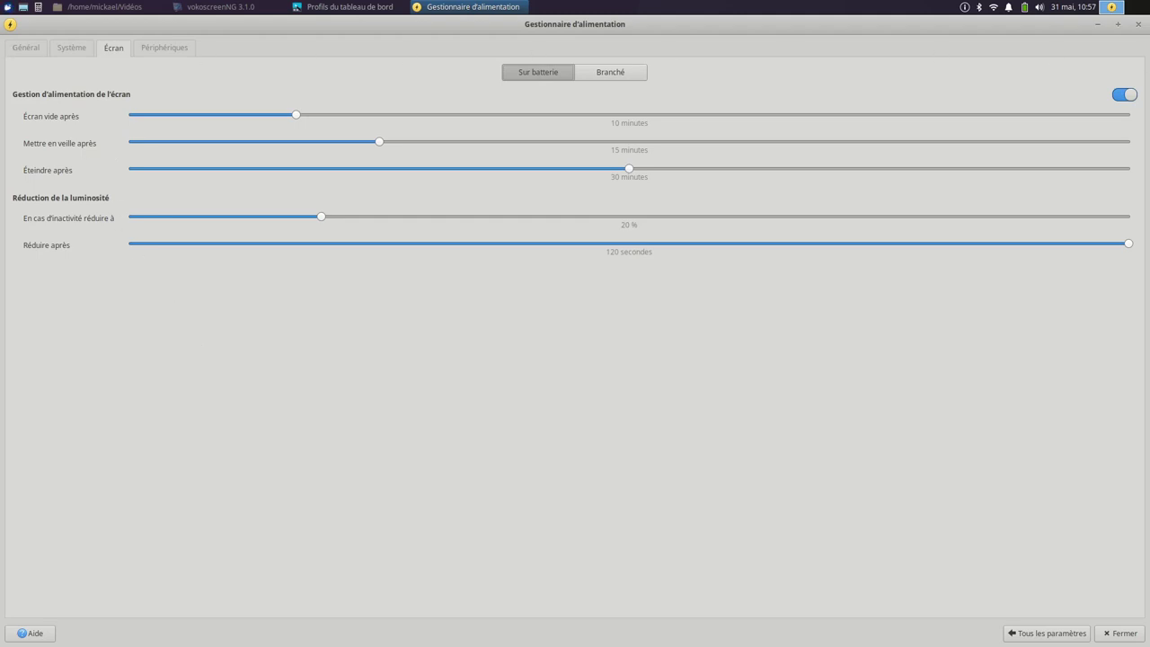
left_click(1048, 633)
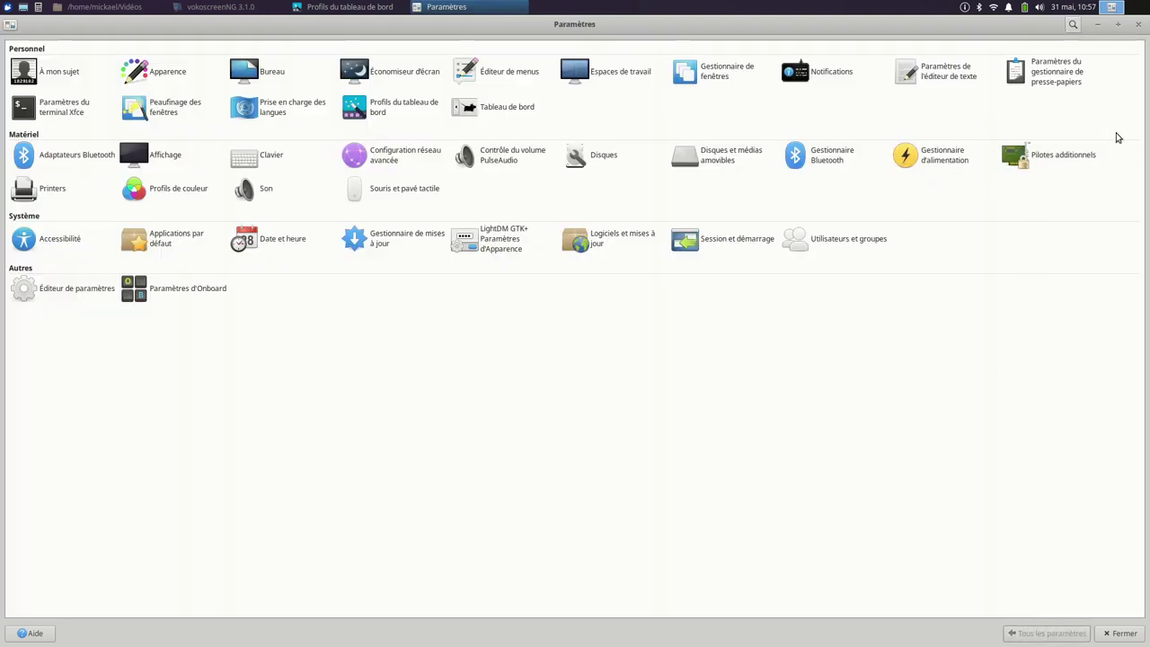
Check the additional drivers available for the computer and close the software and updates window
left_click(1073, 155)
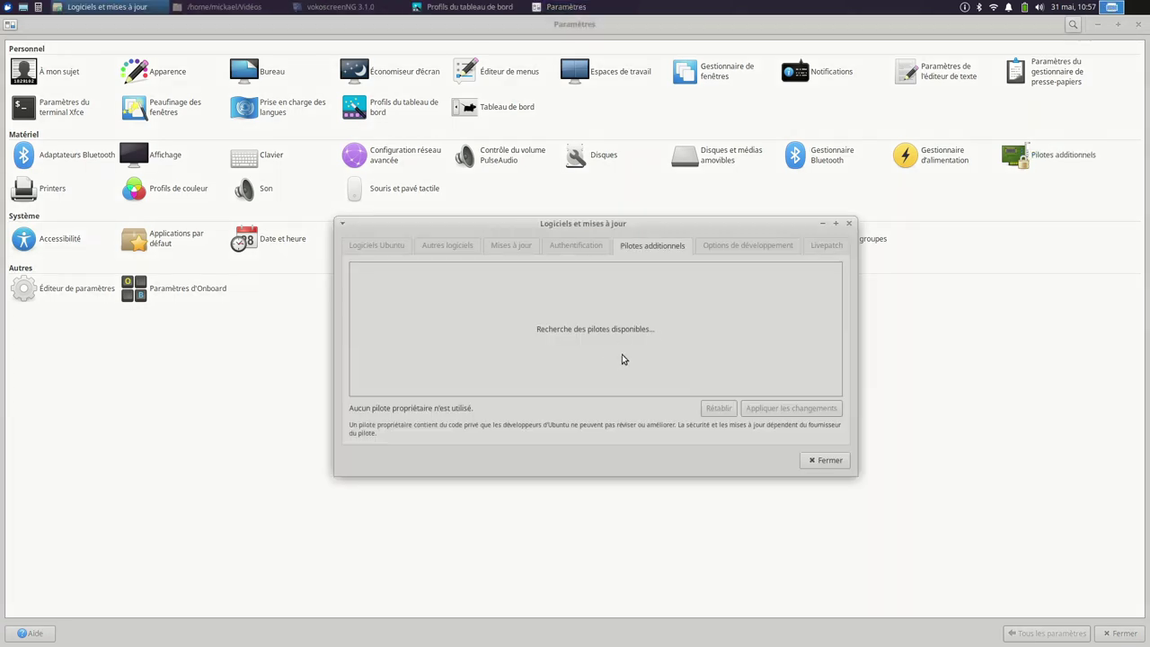
left_click(822, 461)
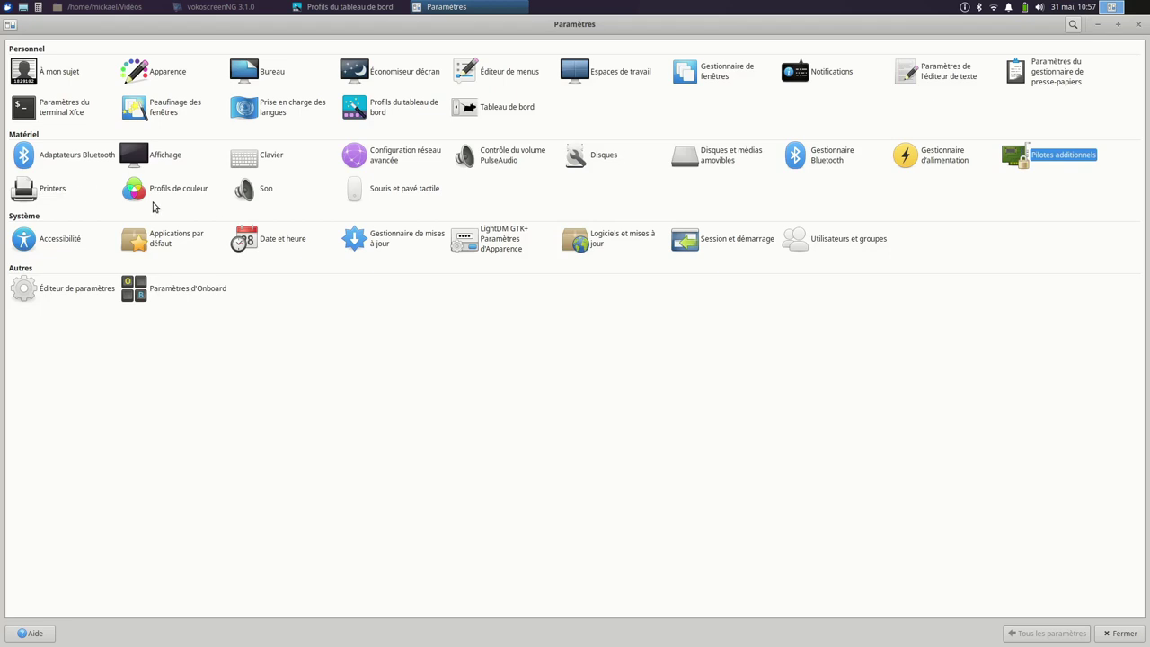
Look through the device, Comportement and Thème settings for the mouse and touchpad
left_click(387, 188)
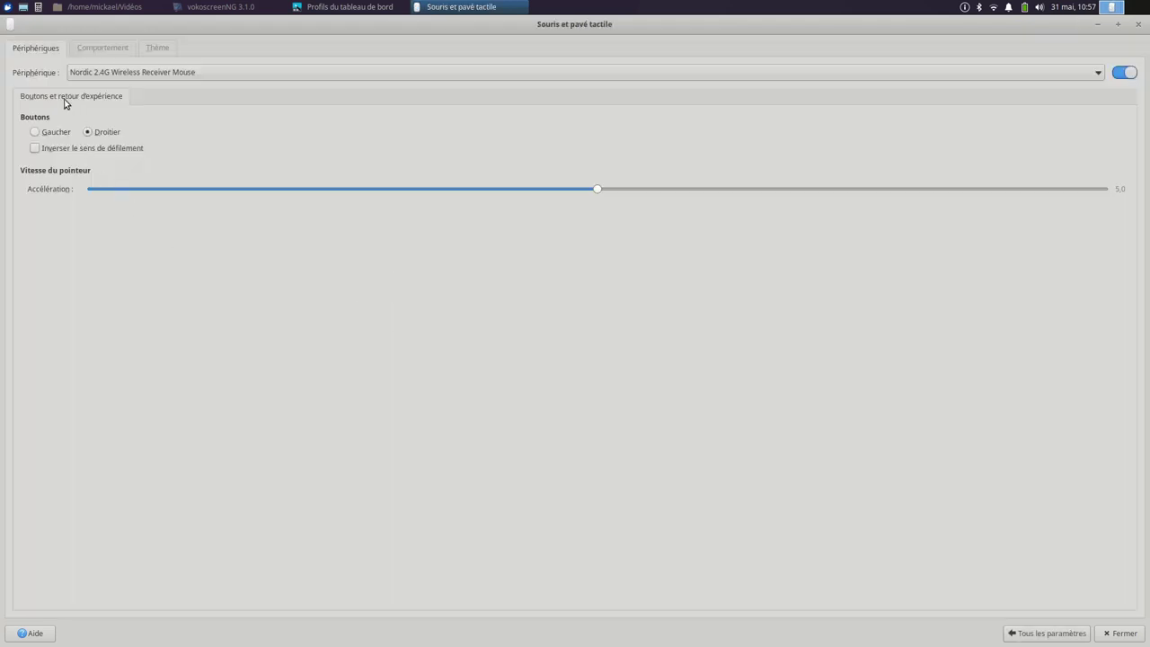
left_click(91, 49)
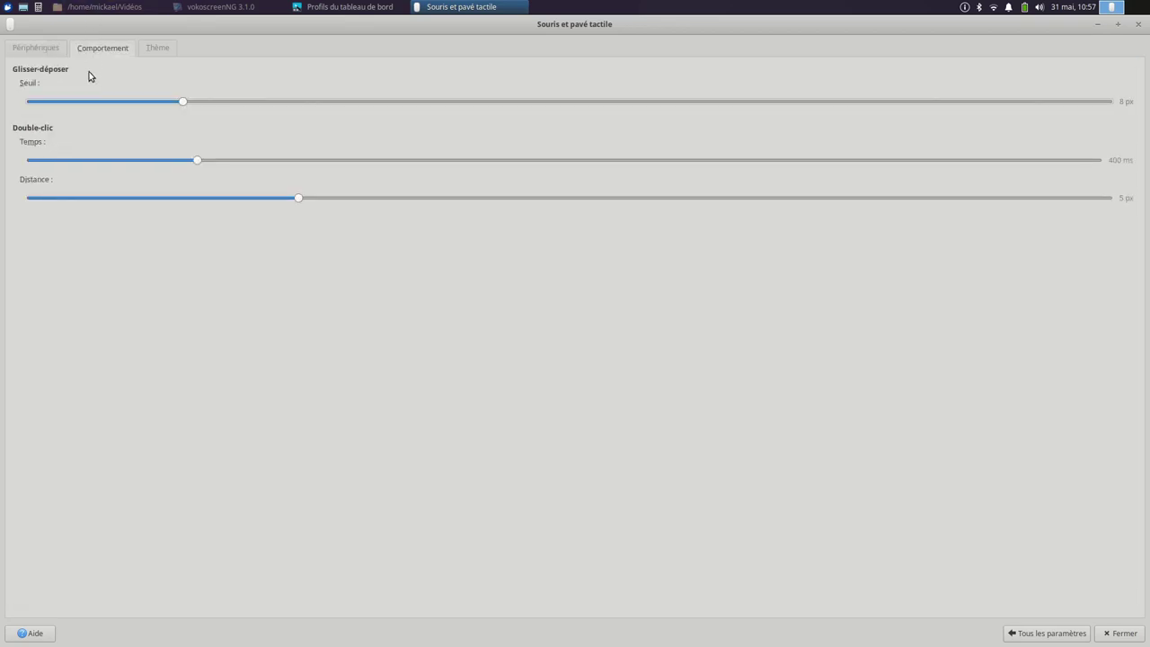
left_click(159, 49)
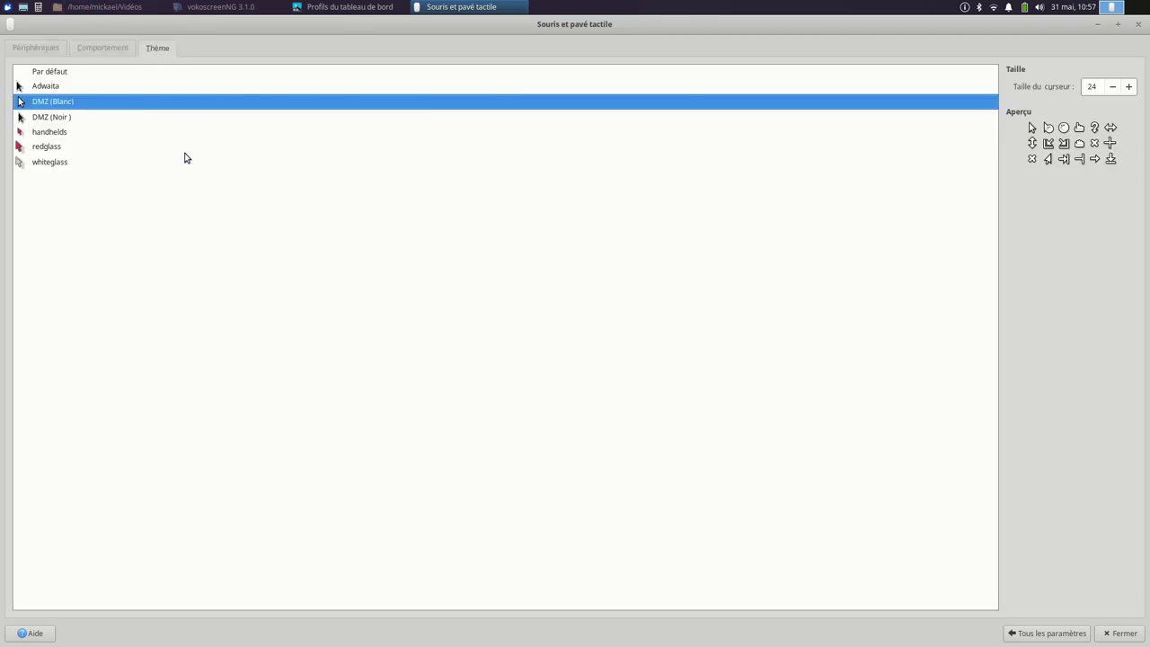
left_click(31, 47)
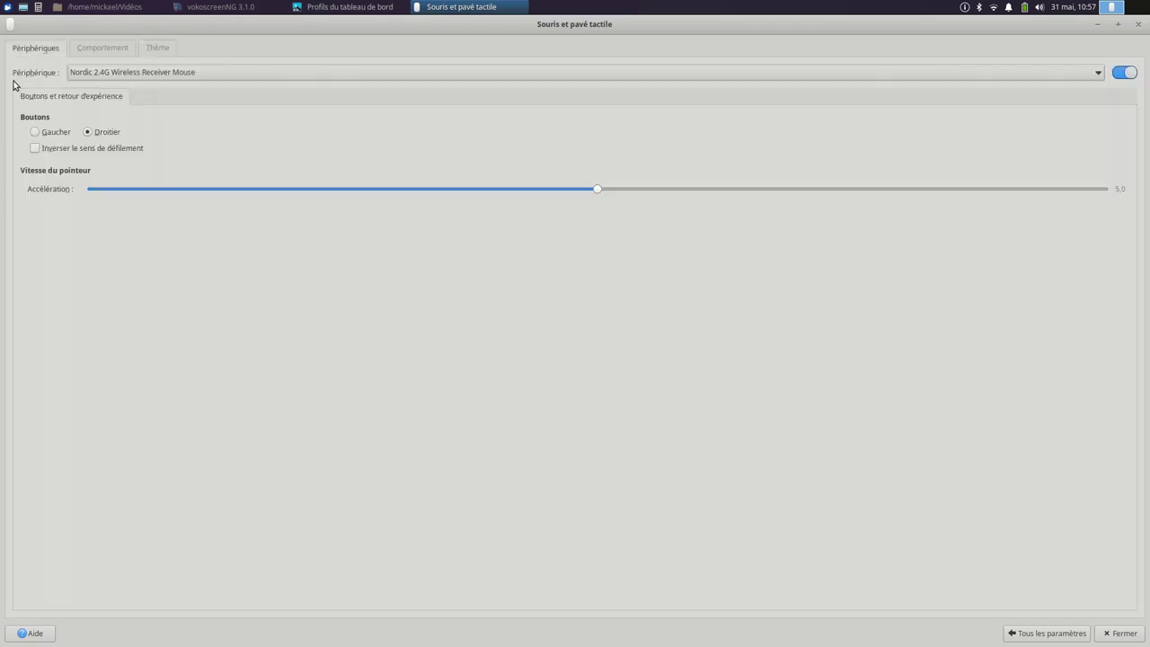
Compare the available pointing devices, including the wireless mouse and the Touchpad, and return to the settings overview
left_click(1047, 77)
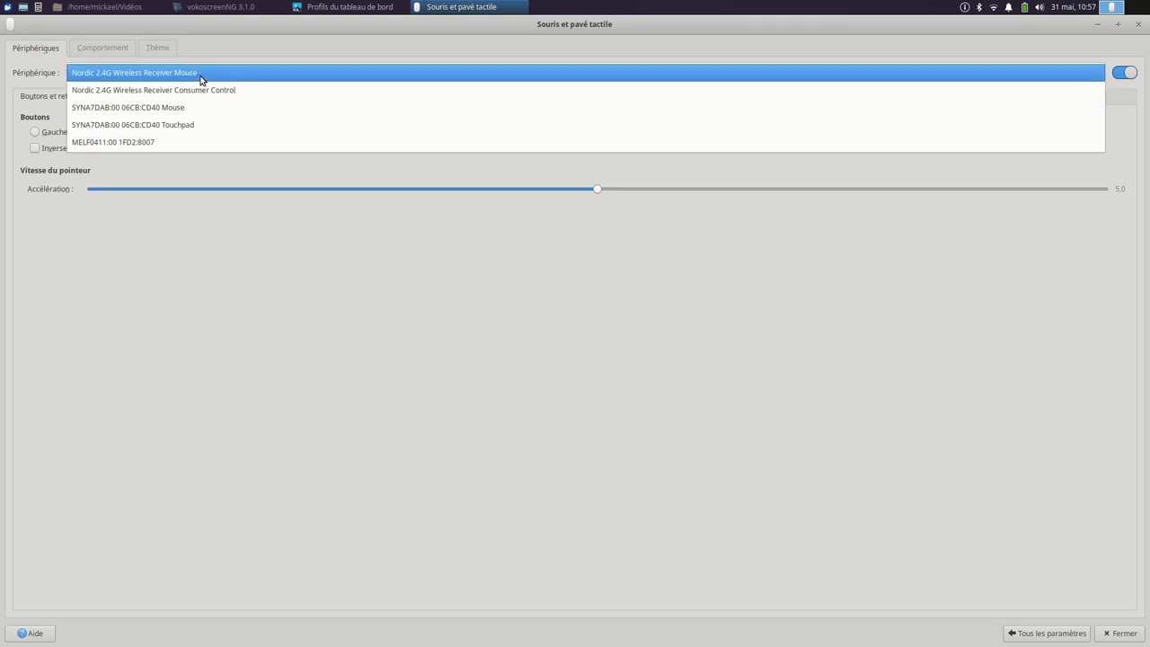
left_click(84, 75)
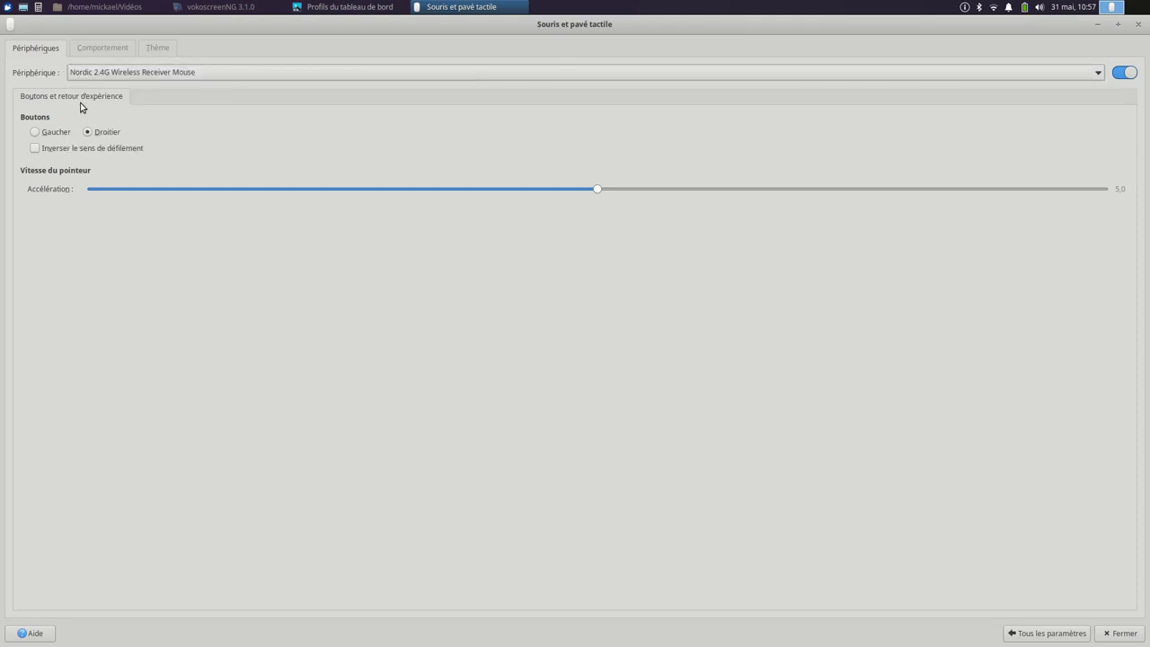
left_click(395, 74)
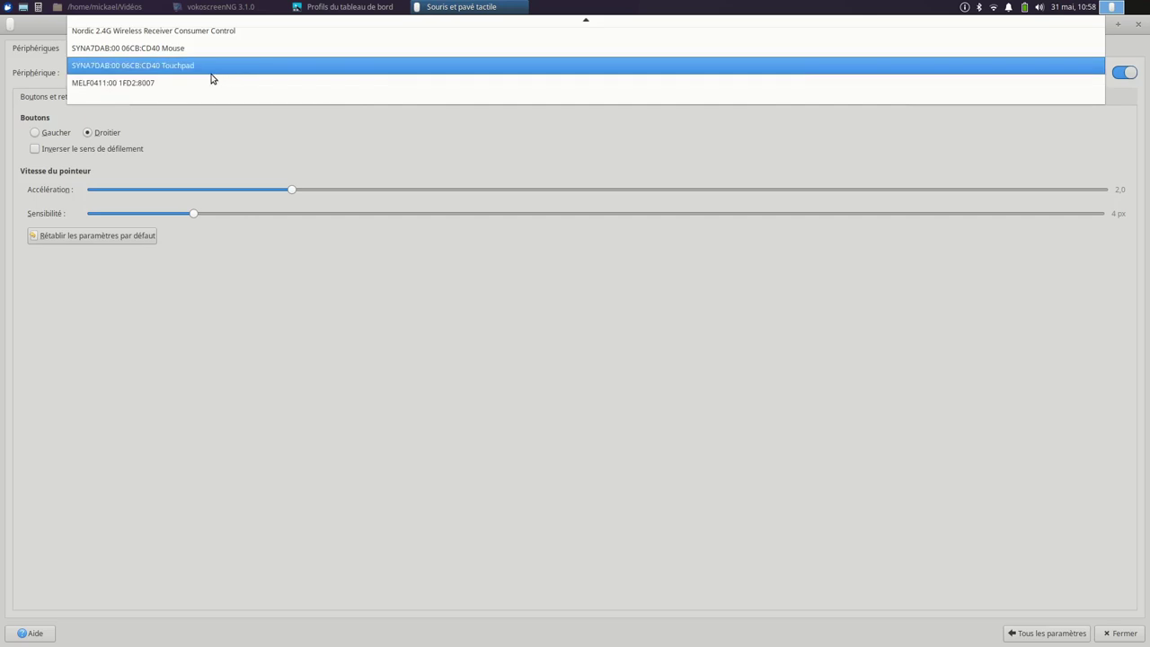
scroll(220, 83, "up", 1)
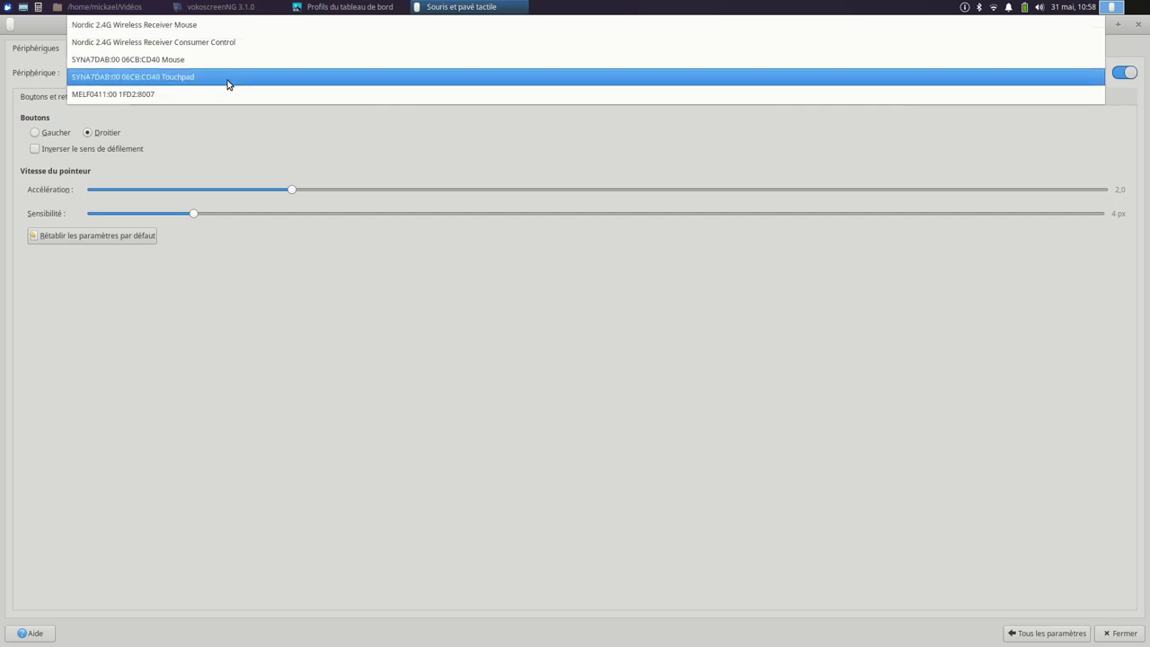
left_click(180, 25)
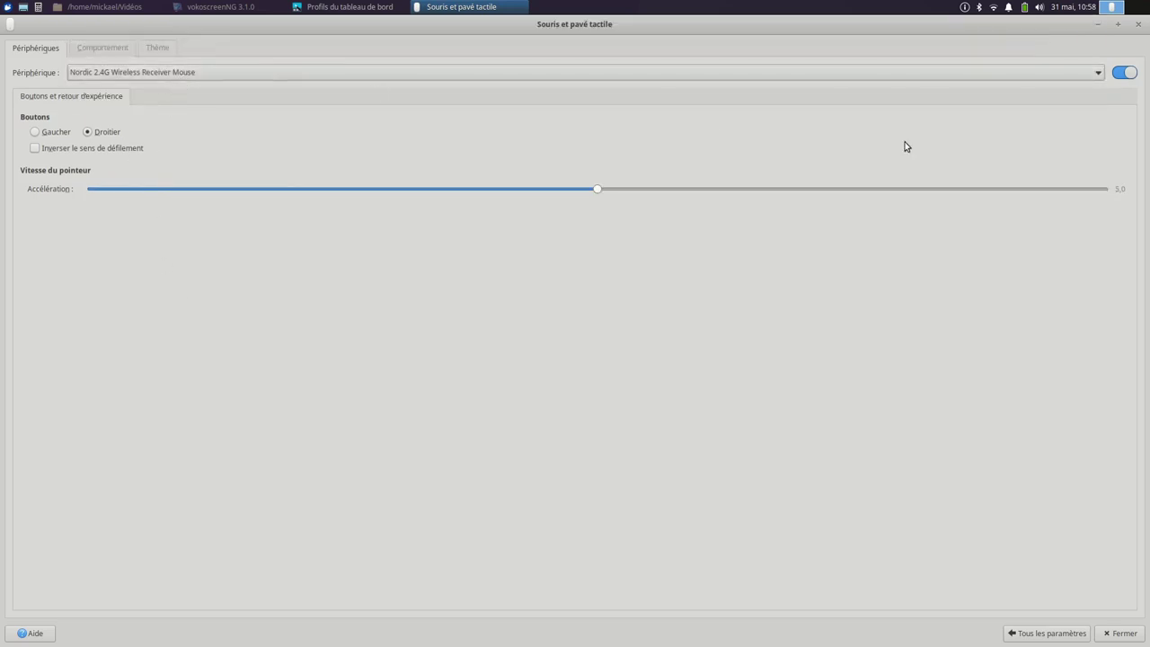
left_click(1031, 634)
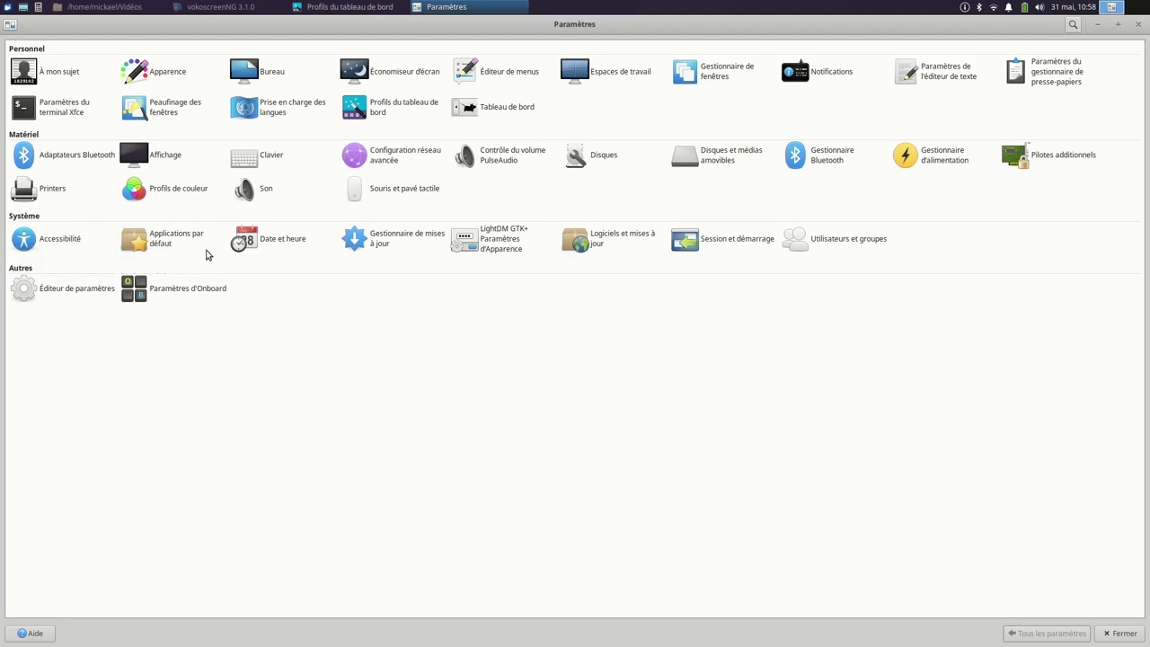
Look through the Internet, Utilitaires and Autres settings of the default applications, including the web browser choices, and return to the settings overview
left_click(171, 245)
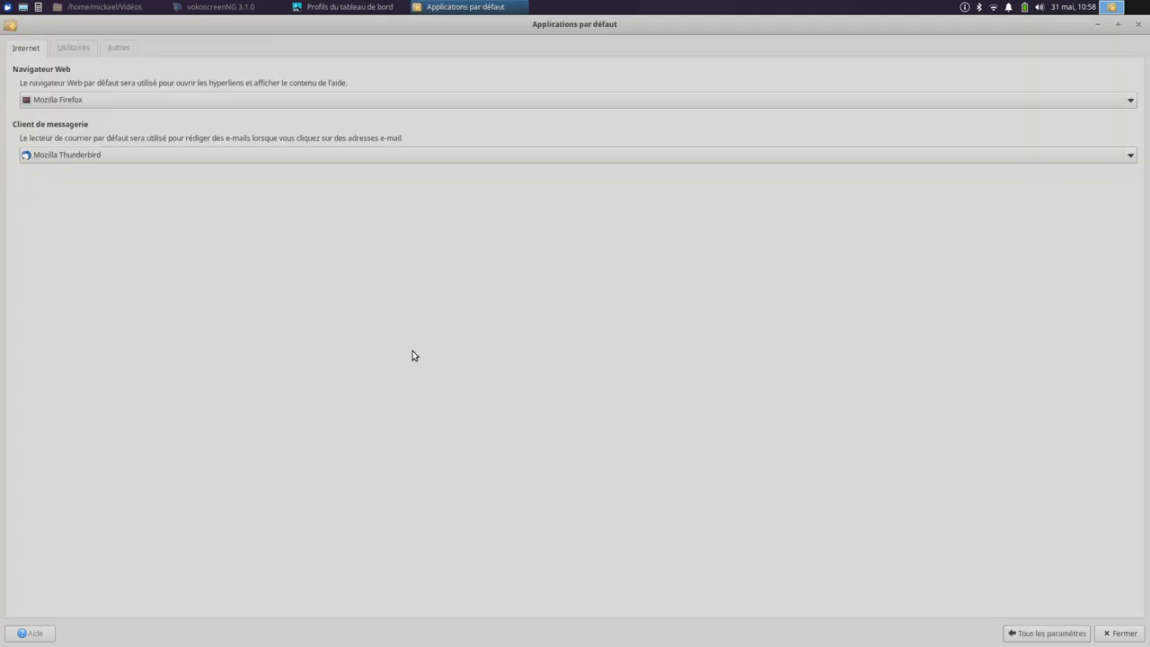
left_click(68, 105)
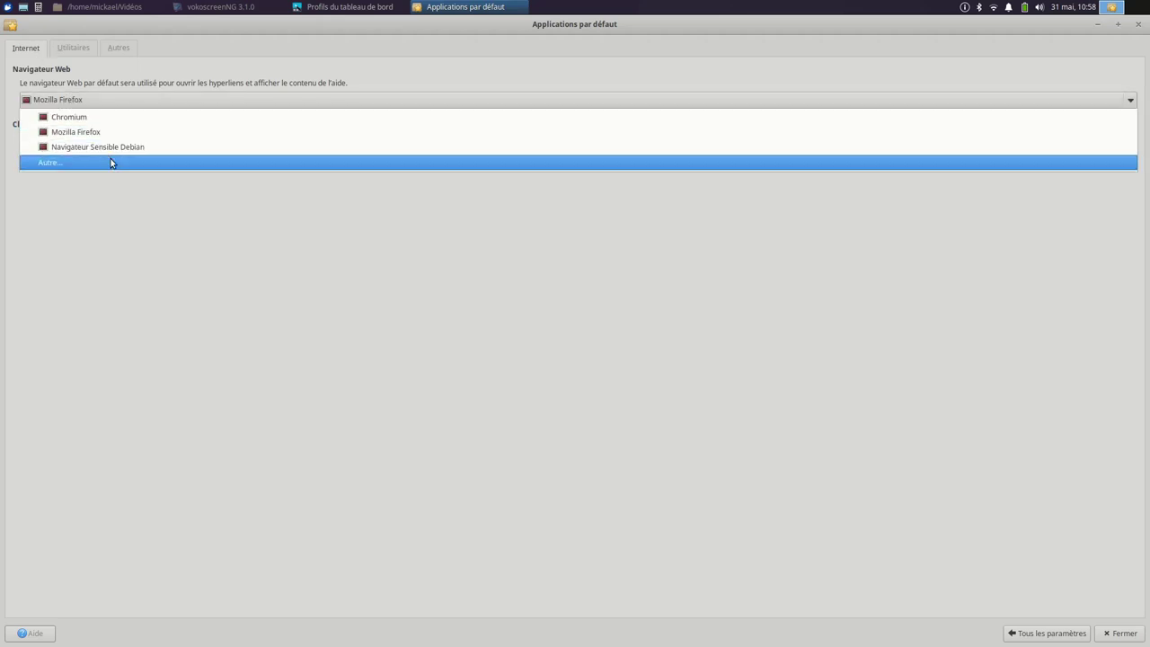
left_click(119, 253)
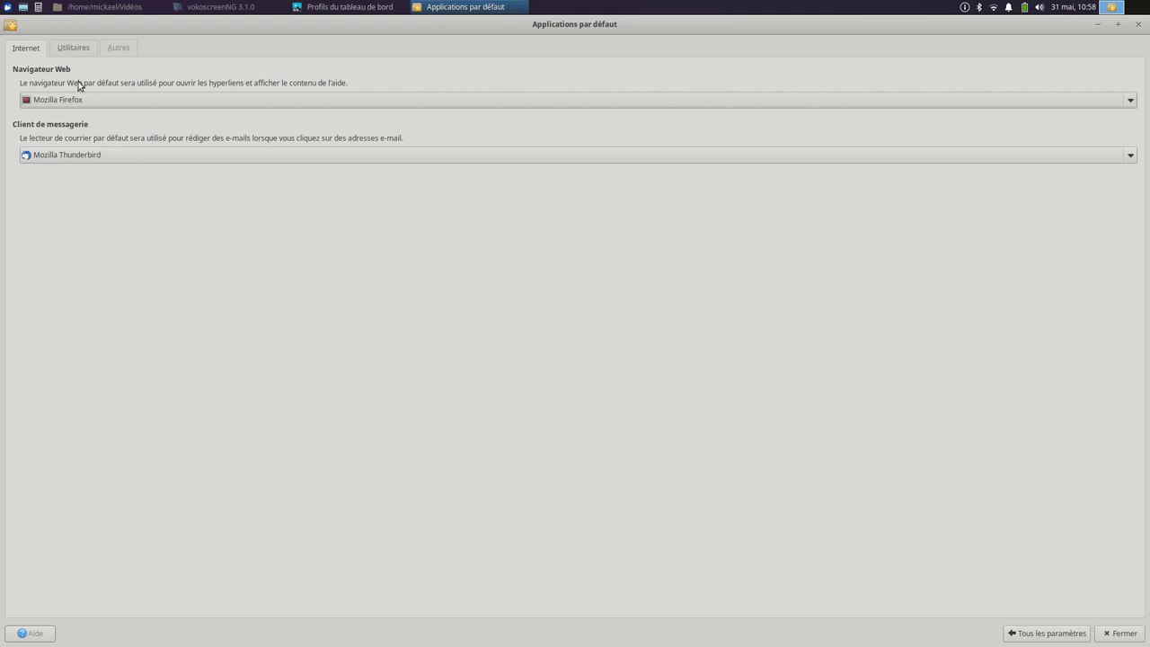
left_click(75, 48)
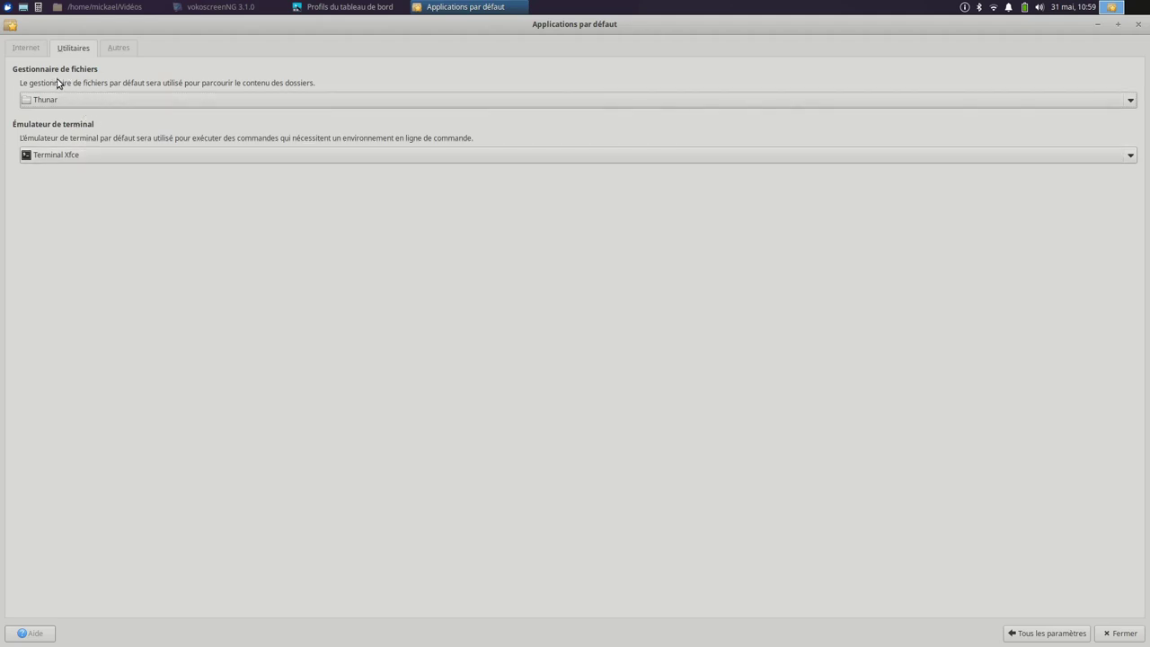
left_click(118, 50)
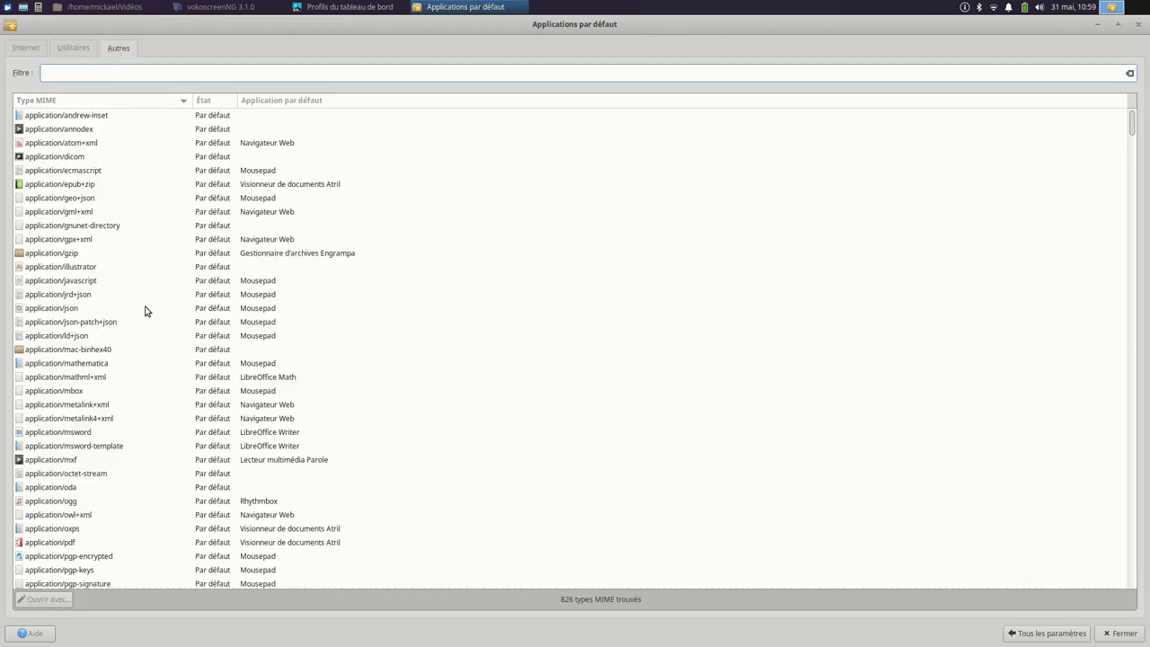
scroll(146, 311, "down", 3)
scroll(12, 148, "up", 3)
left_click(68, 49)
left_click(28, 49)
left_click(63, 50)
left_click(34, 47)
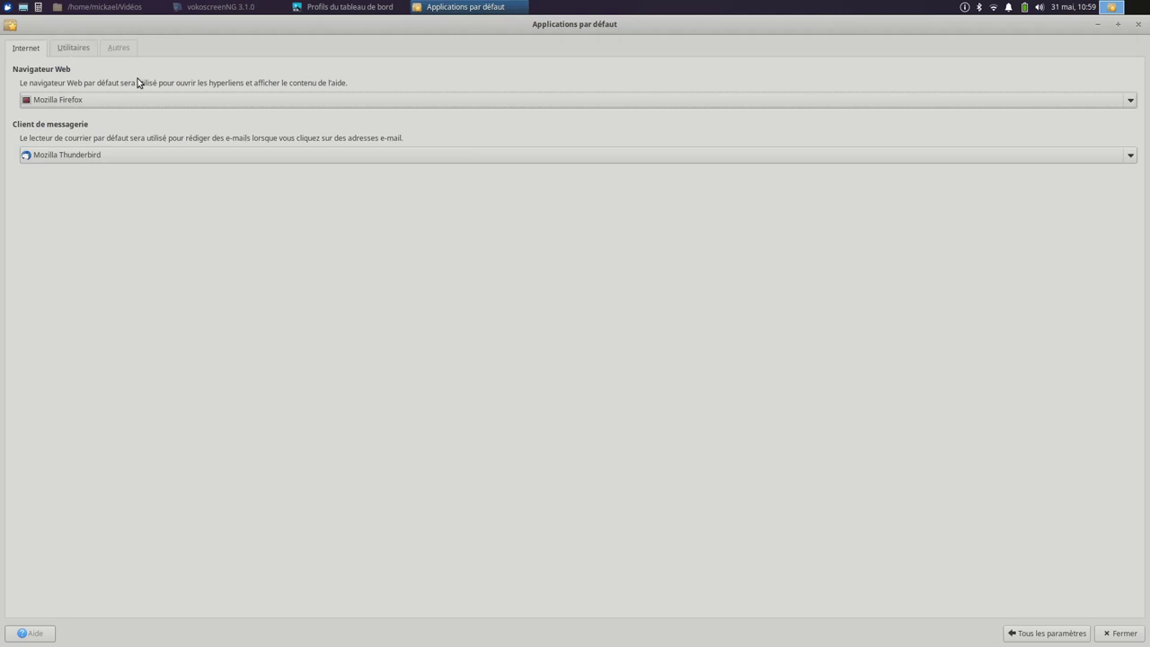
left_click(1029, 634)
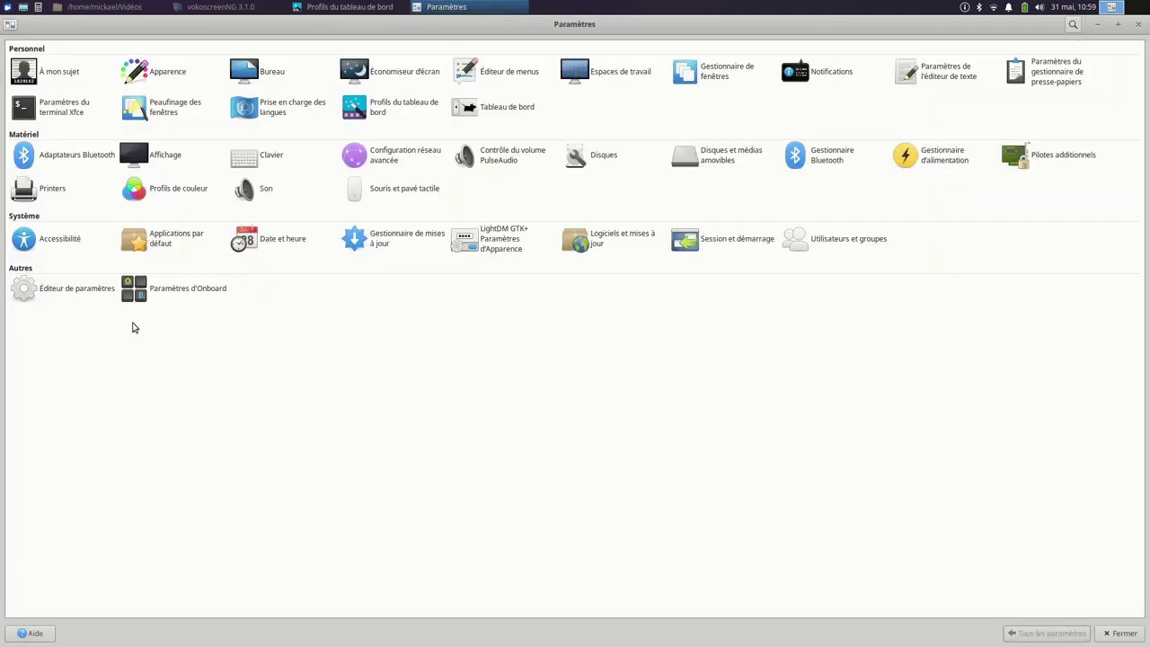
Check for software updates with the update manager and close it along with the settings and panel profiles windows
left_click(378, 250)
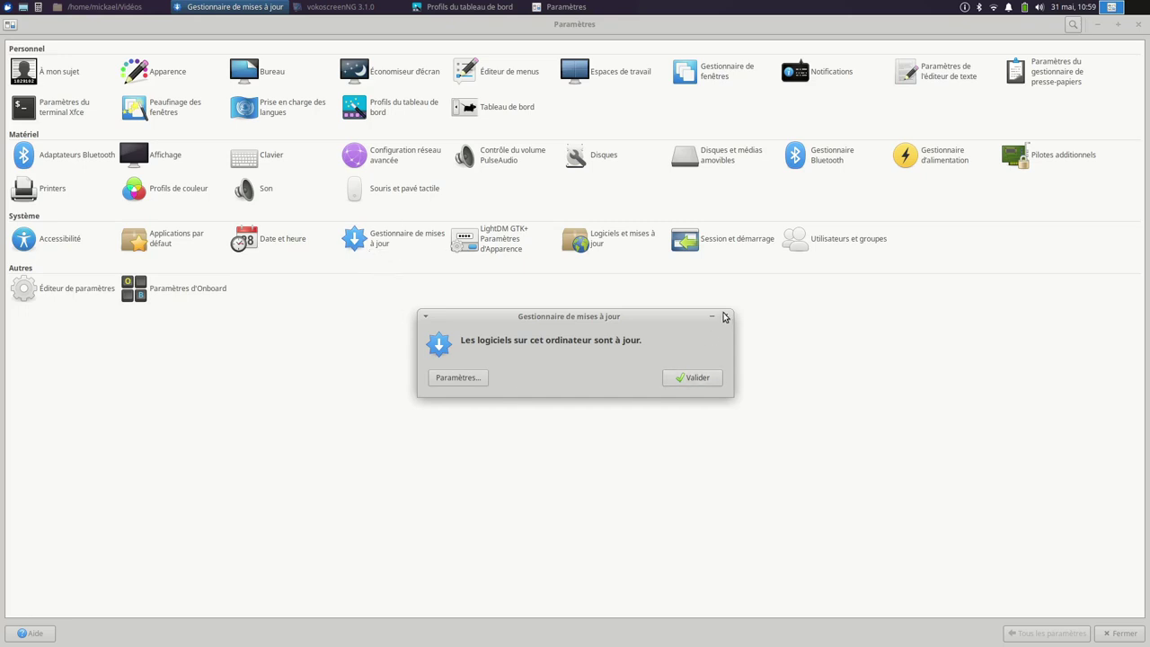
left_click(692, 378)
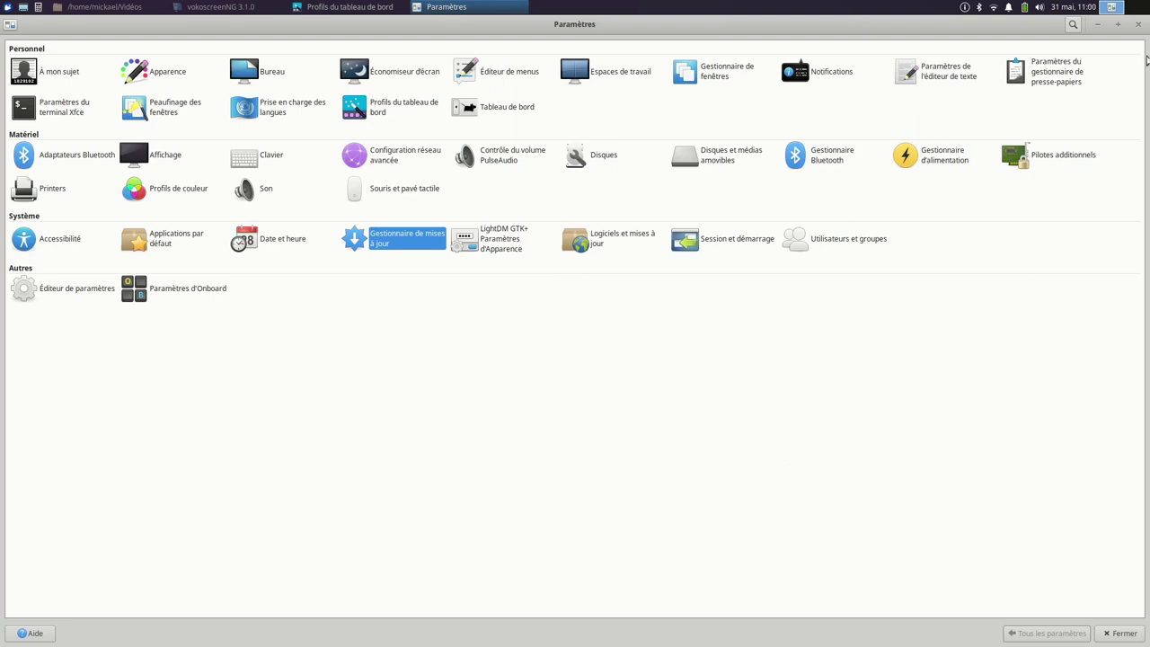
left_click(1139, 25)
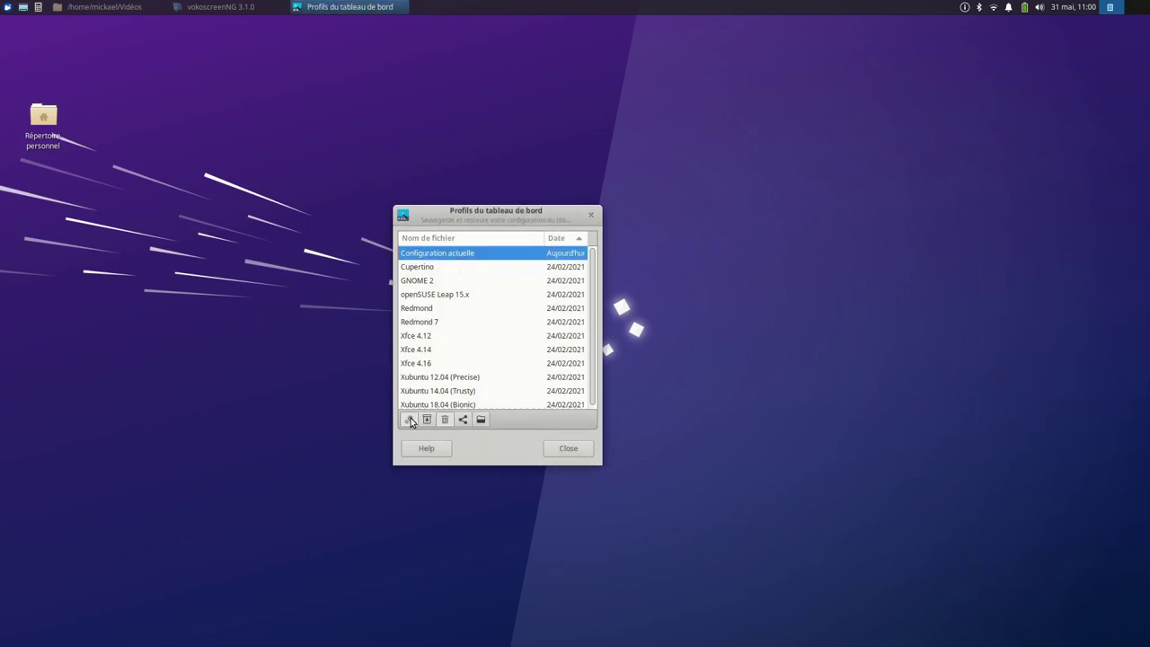
left_click(571, 448)
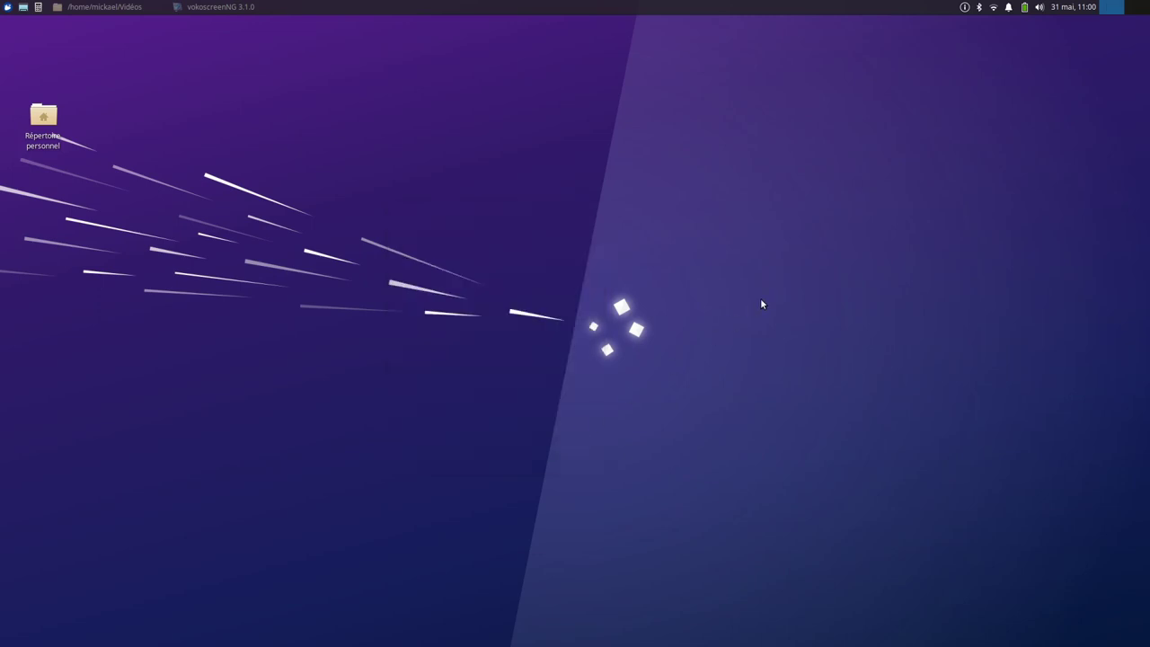
View the desktop's context menu and the Paramètres category of the applications menu, and close both
right_click(486, 197)
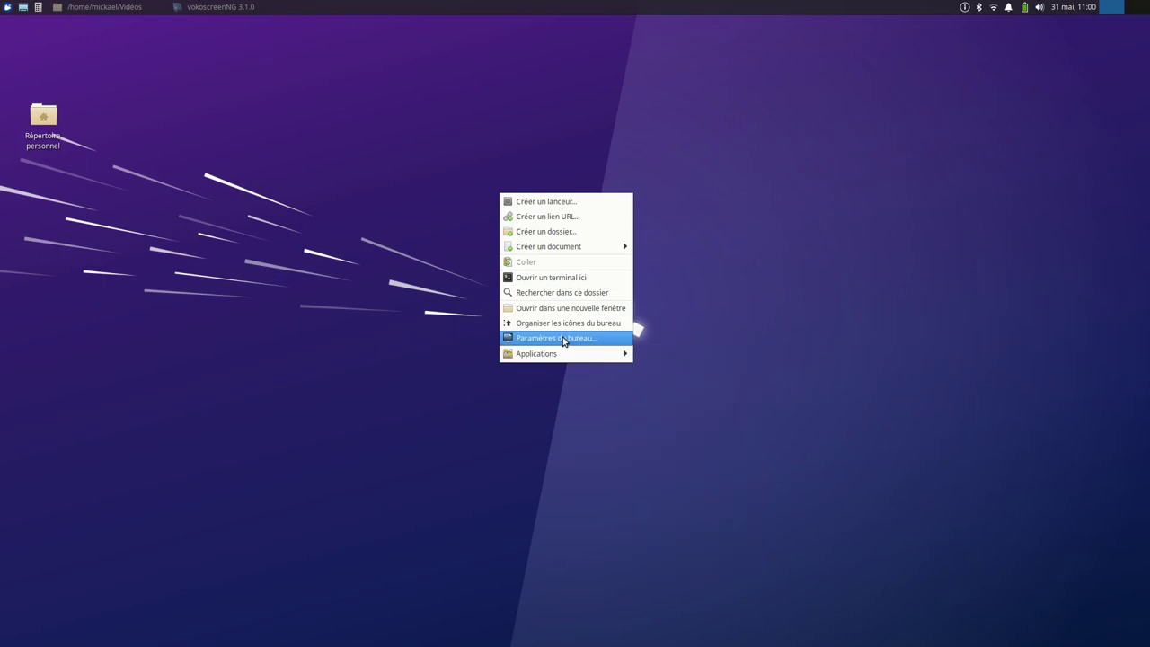
left_click(269, 300)
left_click(7, 7)
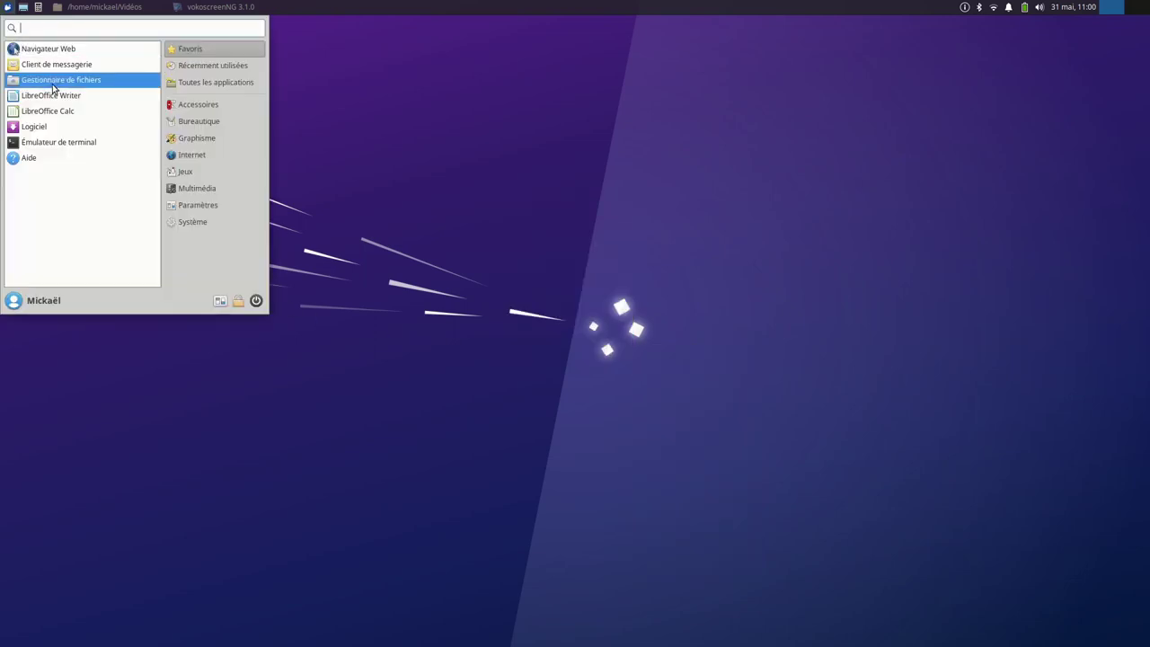
left_click(196, 210)
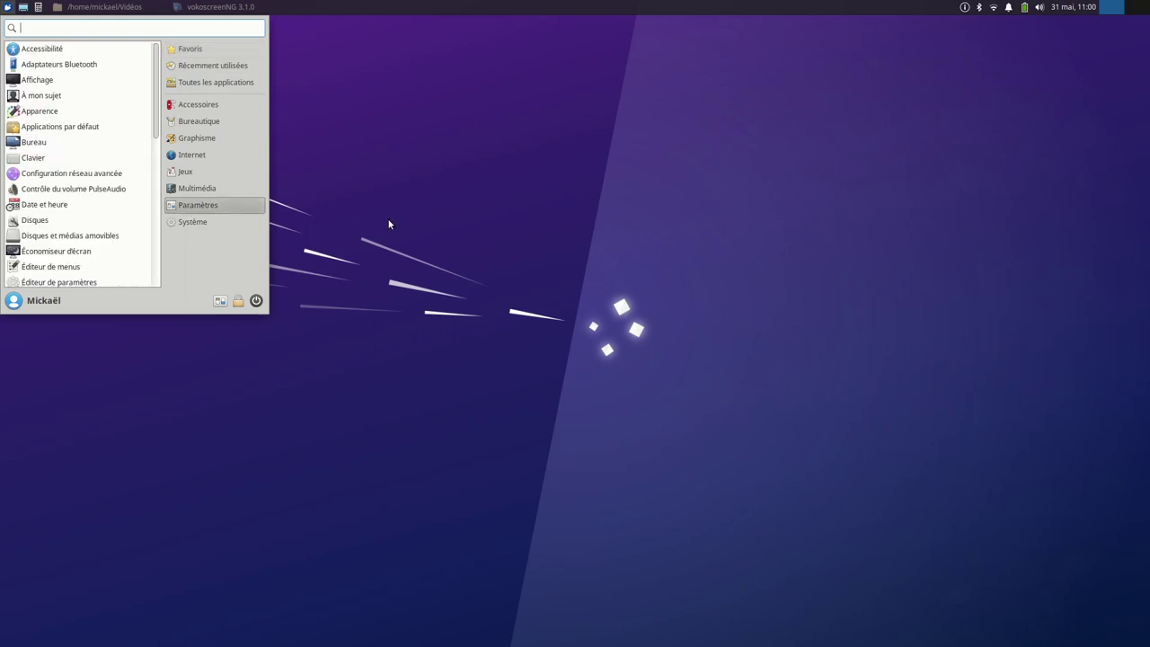
left_click(466, 232)
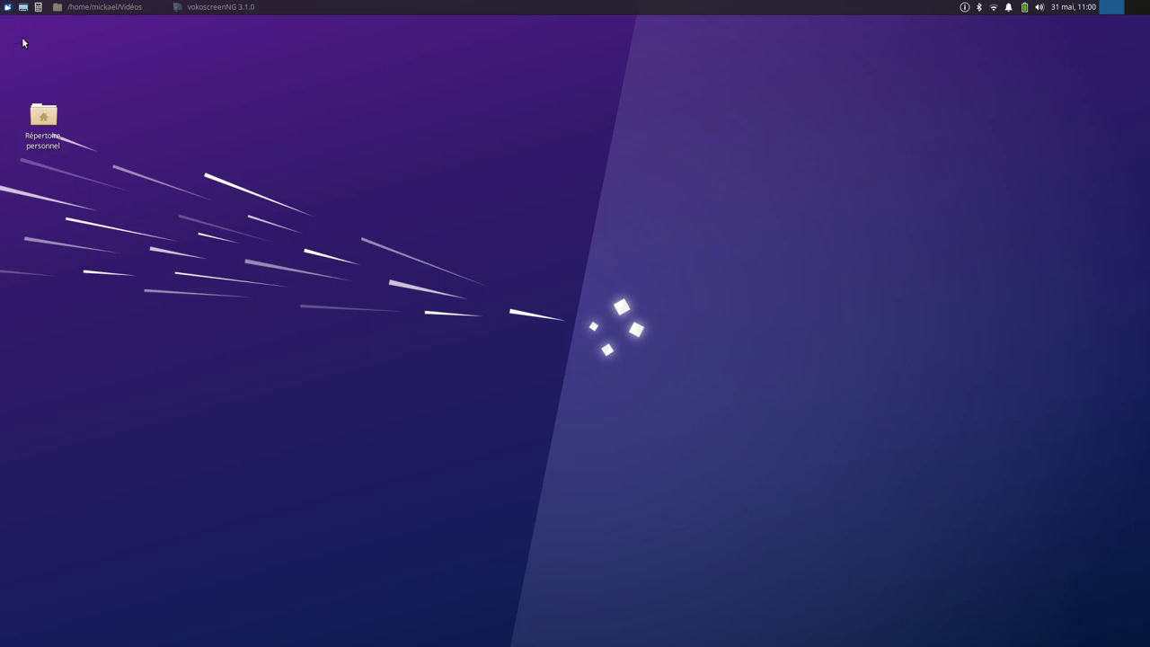
Open the spreadsheet HTOP RAPIDE internet.ods, dismiss the tip of the day and examine the Xubuntu 22.04 results up to the 15-minute memory
left_click(43, 116)
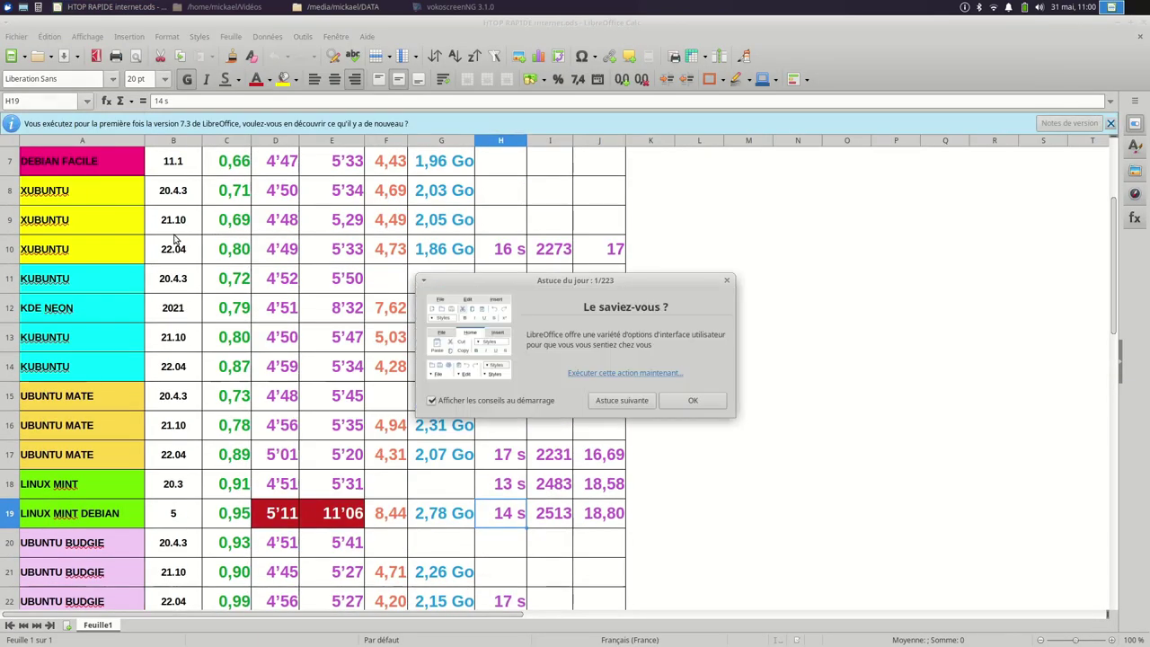
left_click(690, 401)
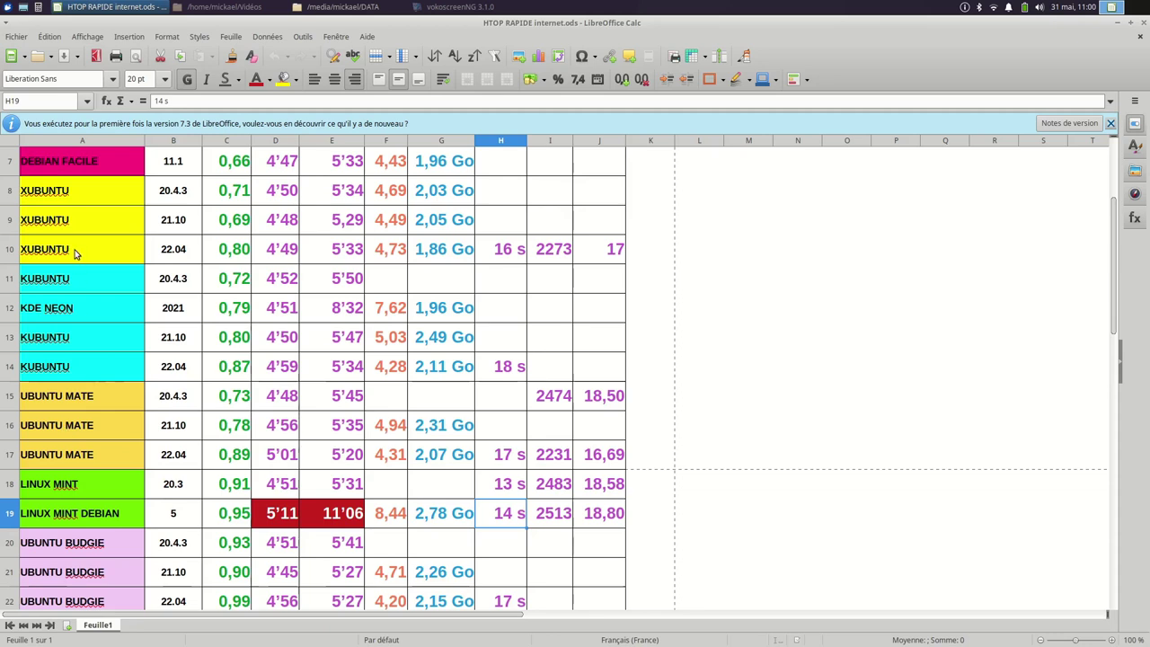
left_click(184, 255)
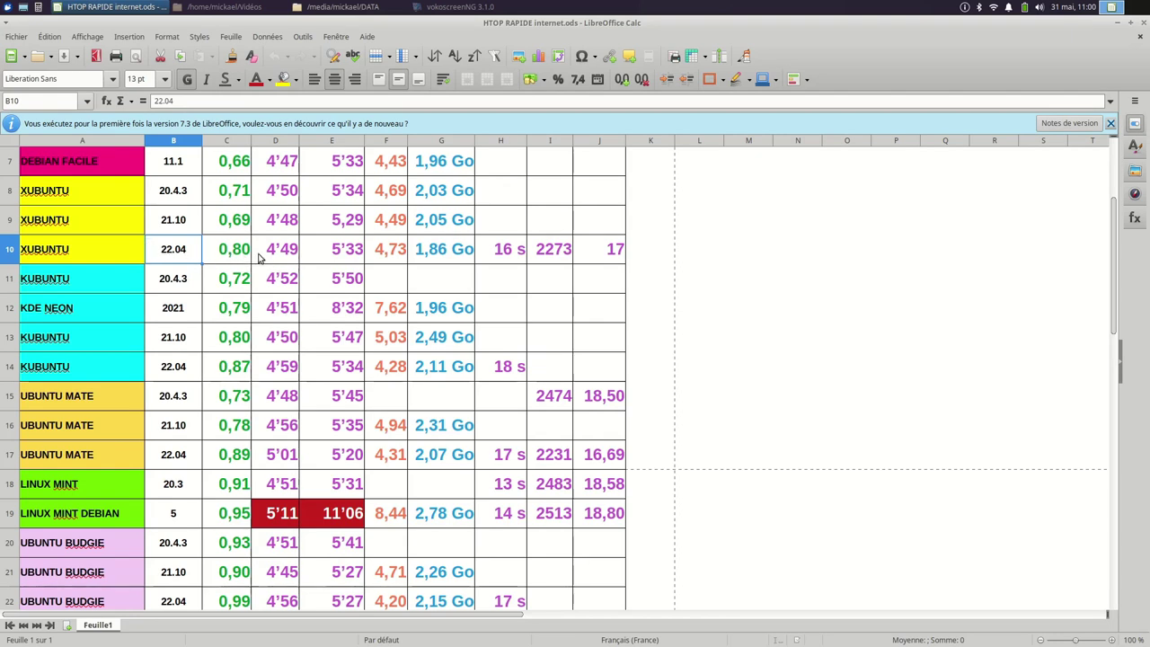
scroll(257, 257, "up", 2)
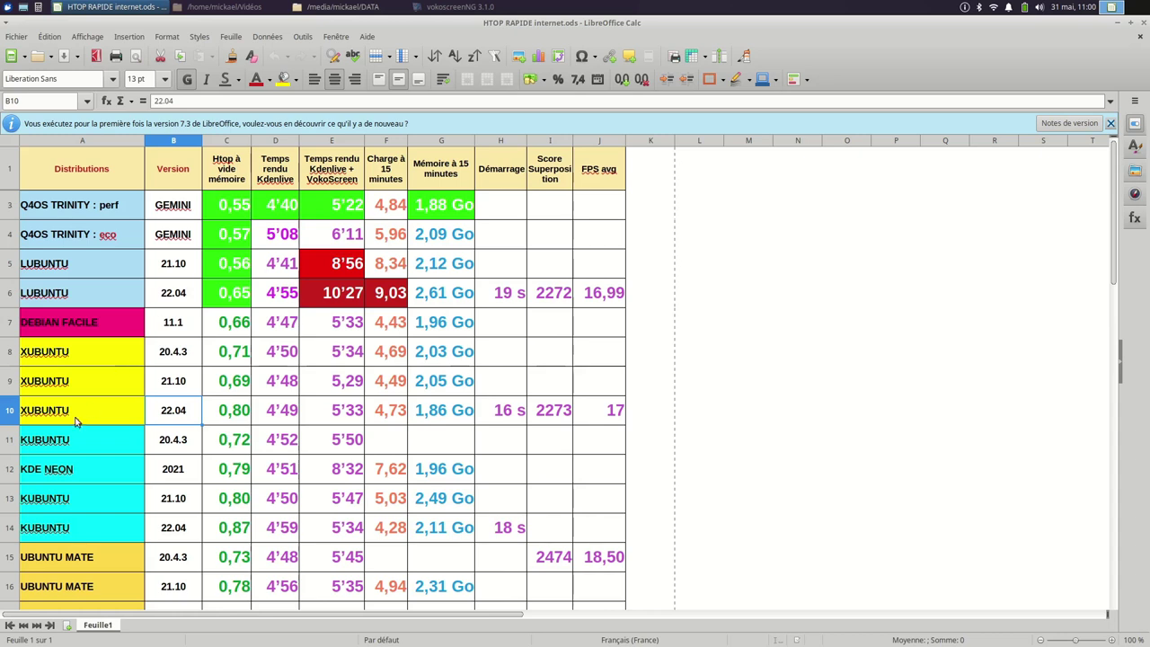
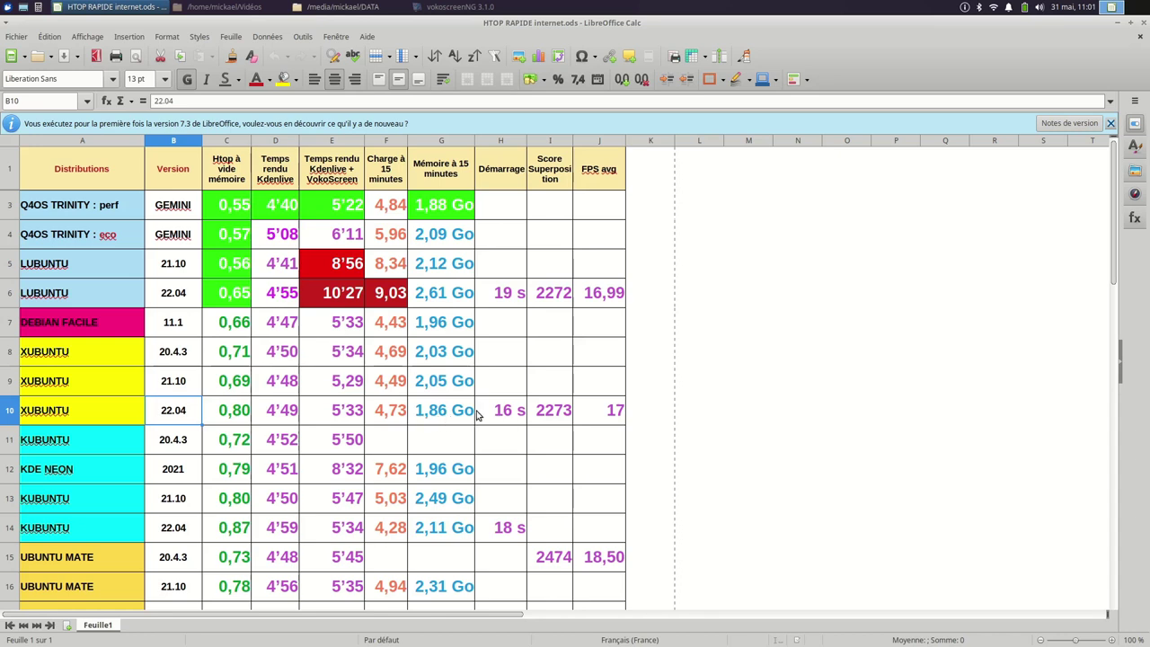
left_click(439, 417)
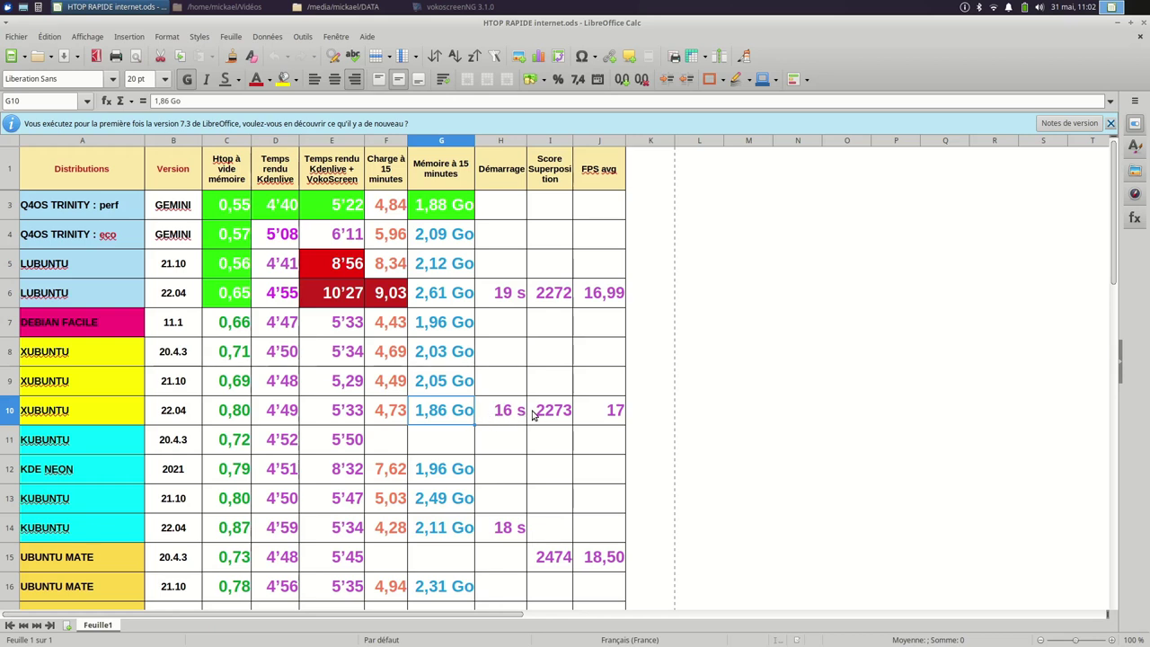
Measure the system's startup time with systemd-analyze time in a terminal and close the terminal
key("ctrl+alt+t")
key("Up")
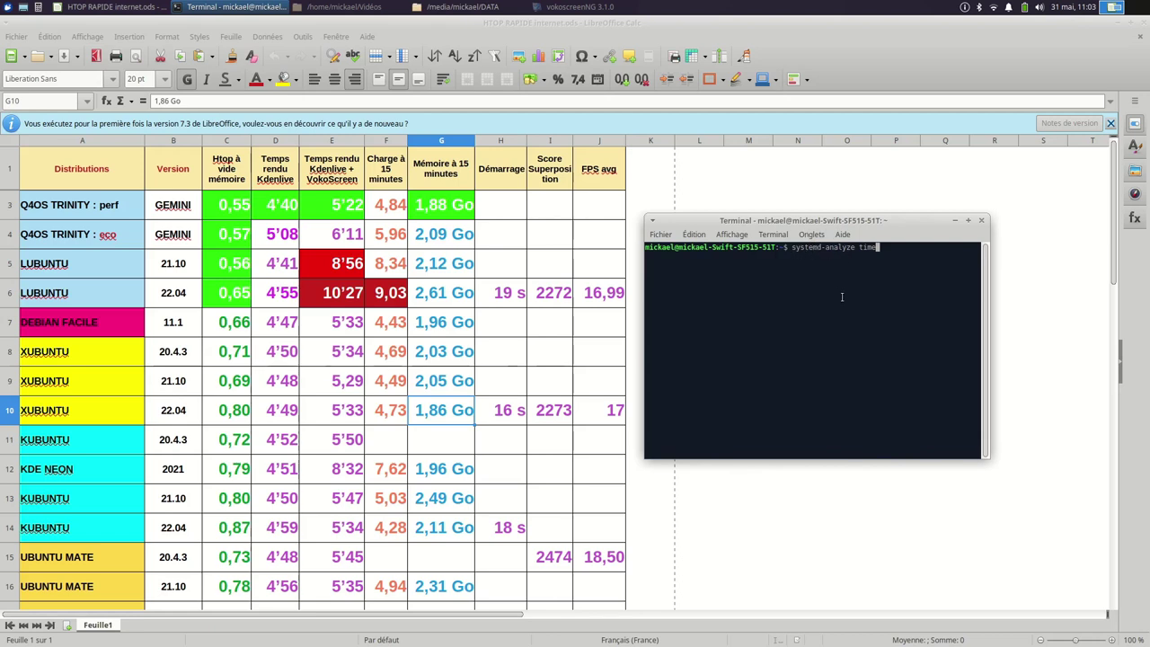
key("Return")
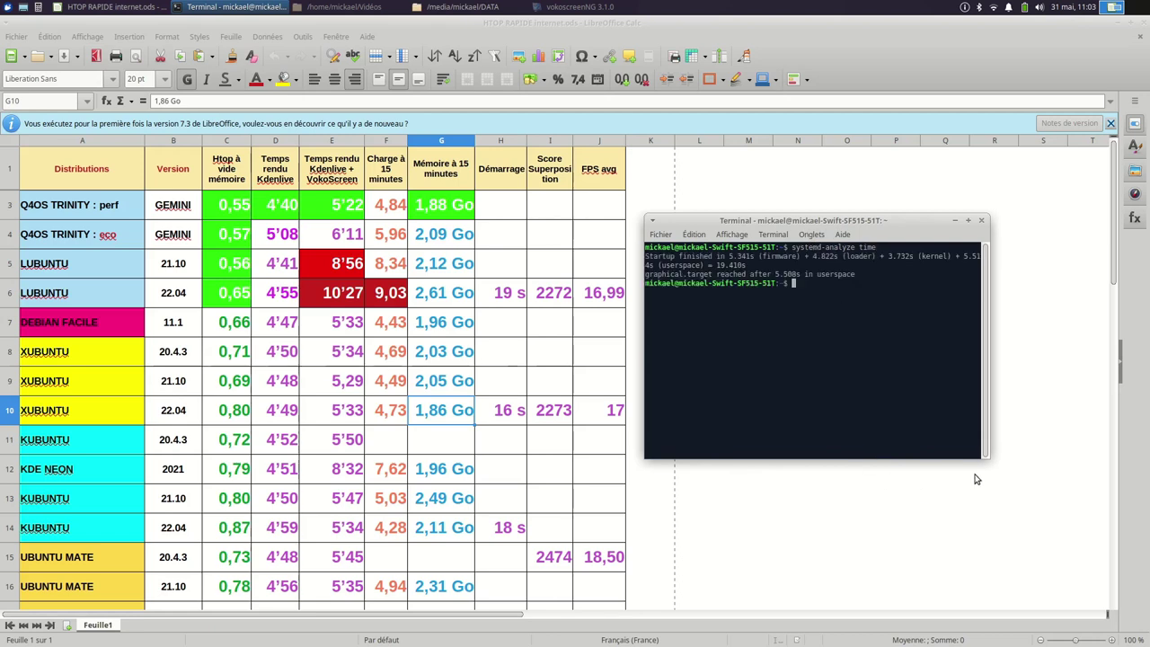
left_click_drag(988, 458, 1084, 514)
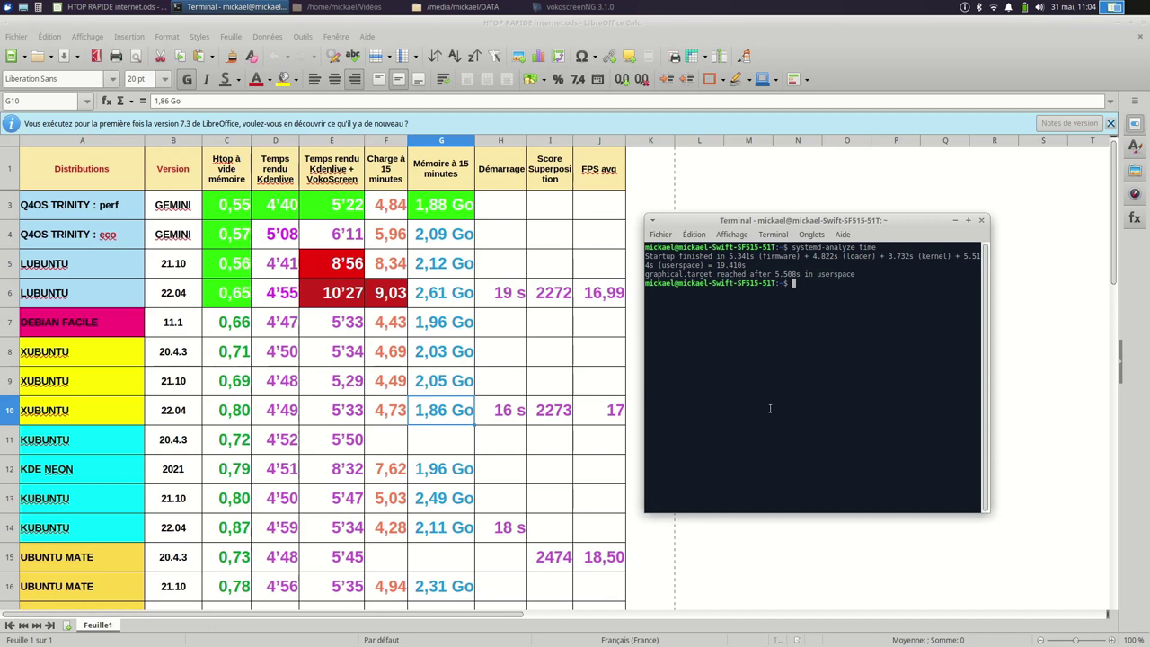
left_click(982, 222)
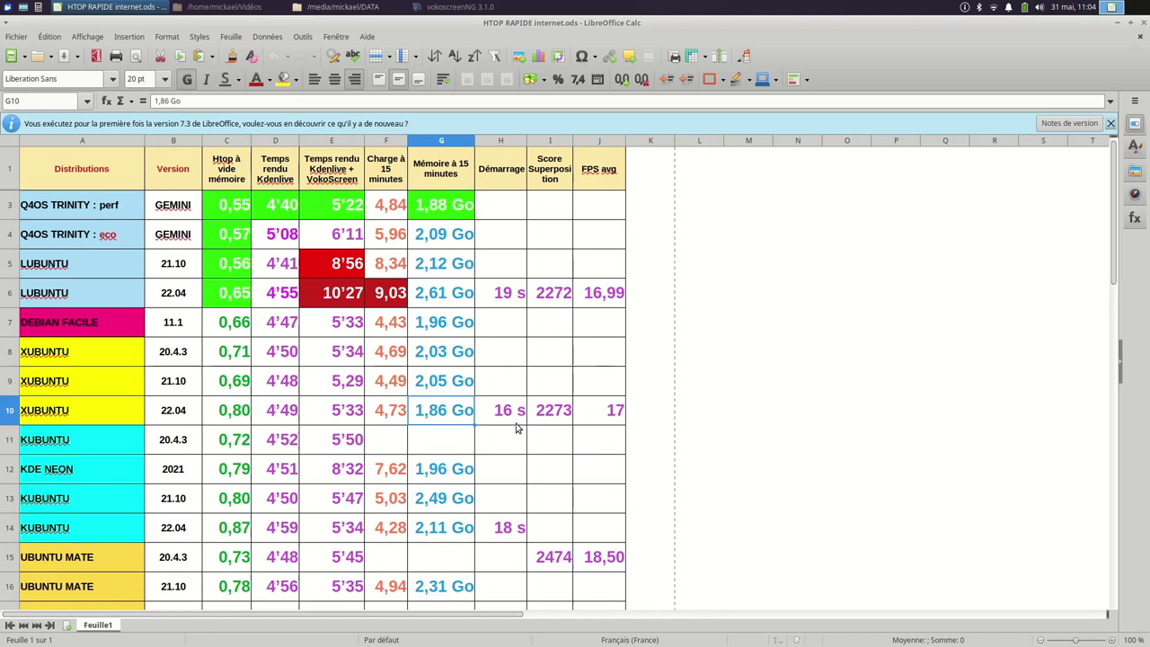
Compare the startup times, Superposition scores and average FPS of Xubuntu 22.04 with the other distributions in the spreadsheet
scroll(519, 431, "down", 2)
scroll(520, 436, "down", 2)
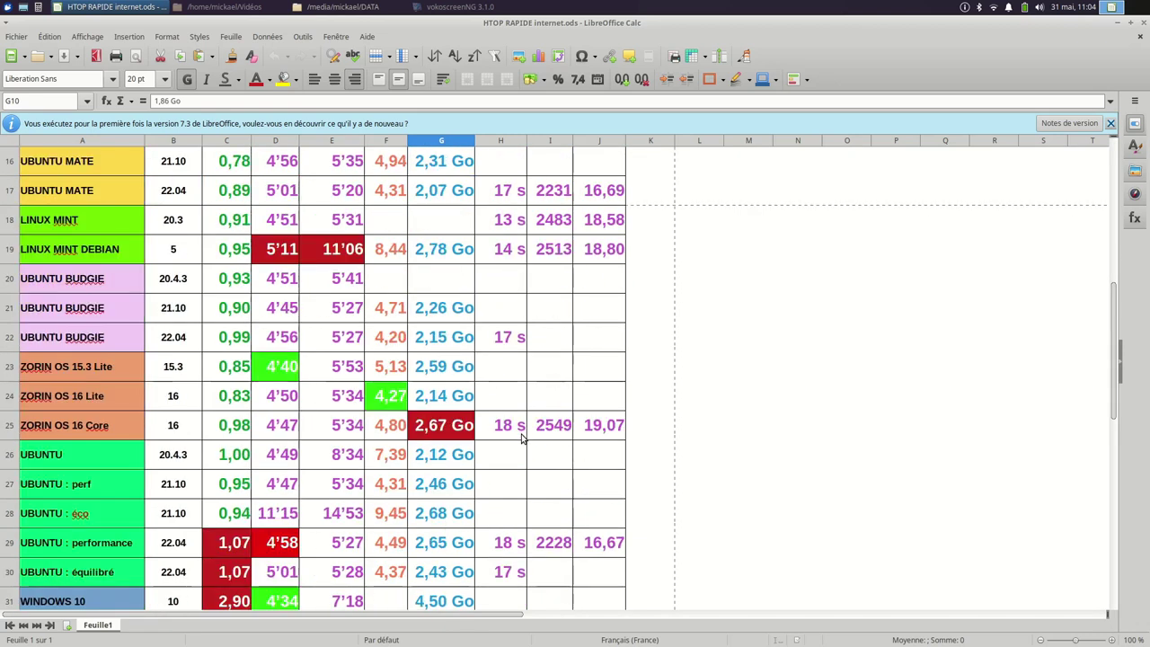
scroll(578, 342, "up", 4)
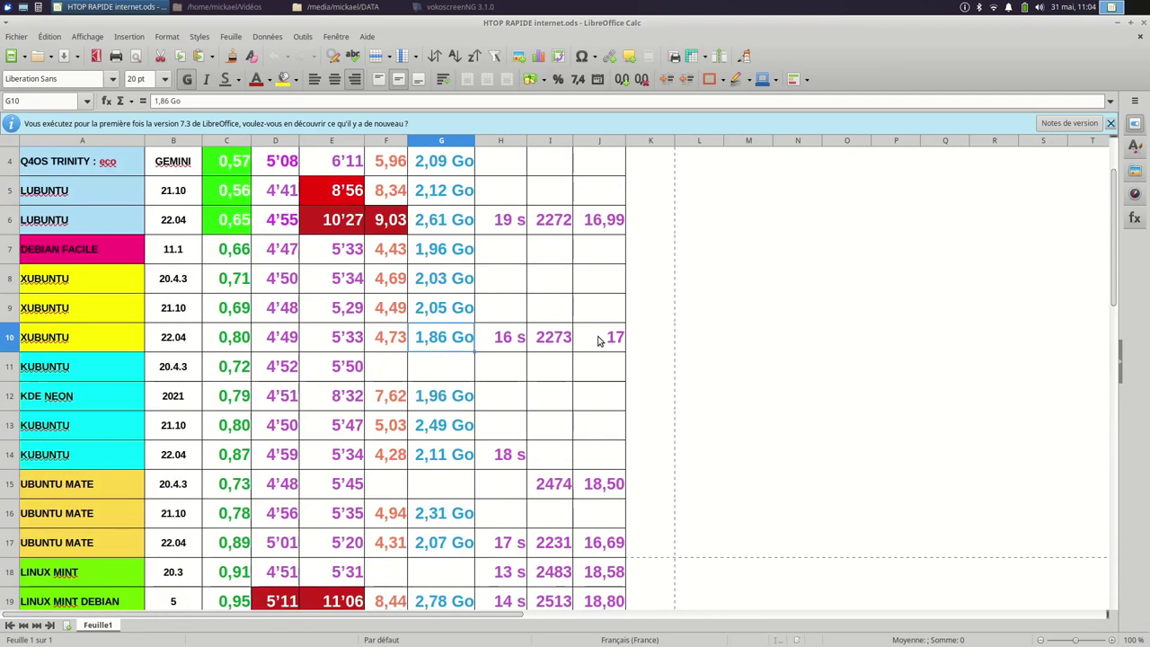
scroll(598, 468, "down", 2)
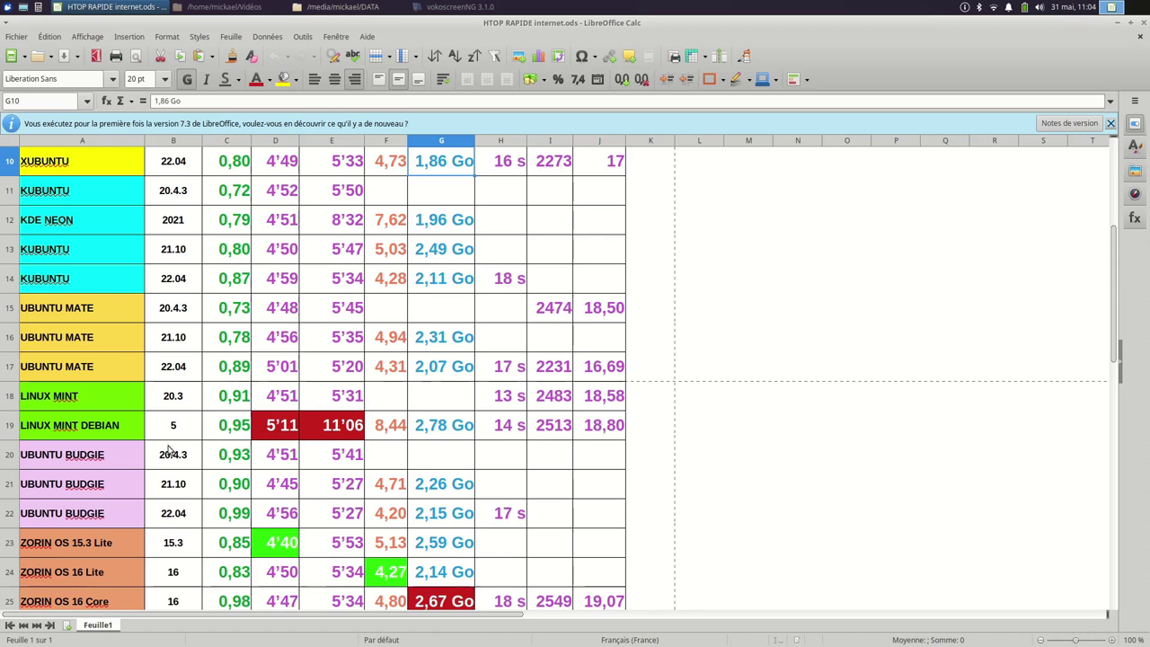
scroll(593, 437, "up", 3)
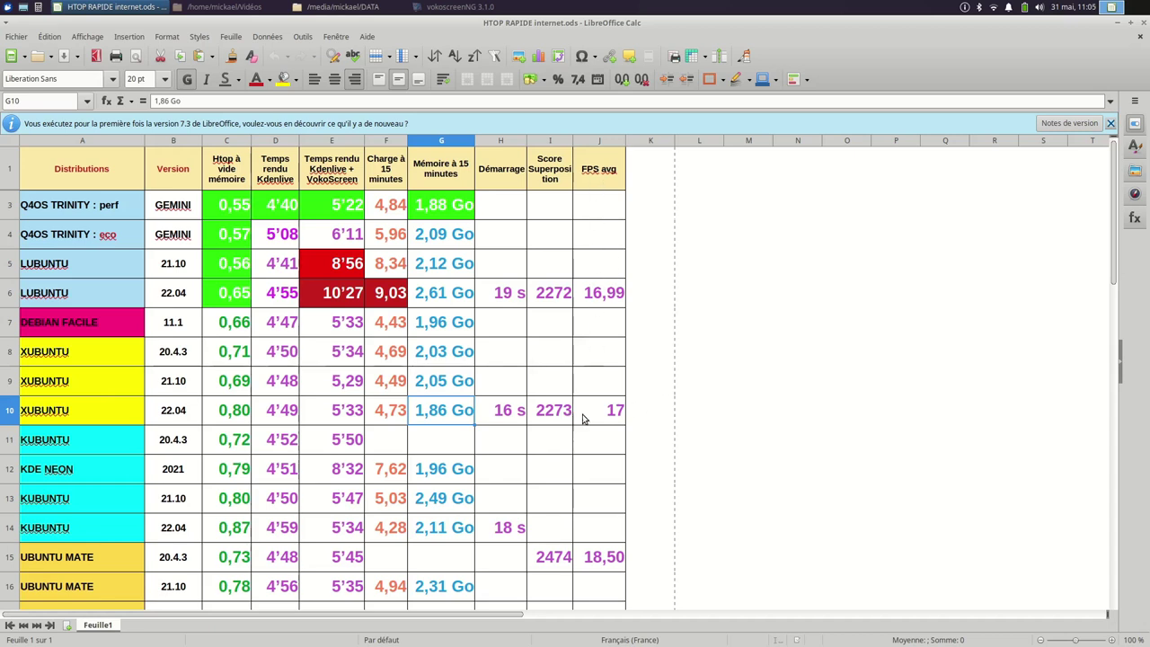
Close the spreadsheet, open Disques in the Ubuntu MATE live session and view the 500 GB disk in a maximized window
left_click(1140, 22)
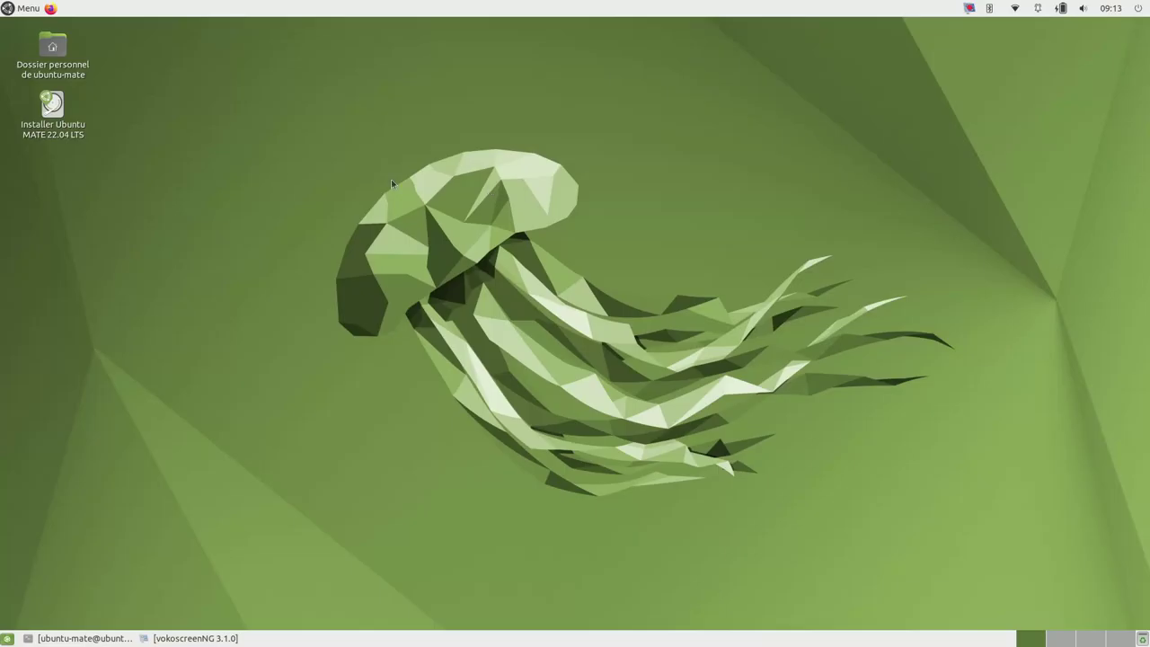
left_click(13, 12)
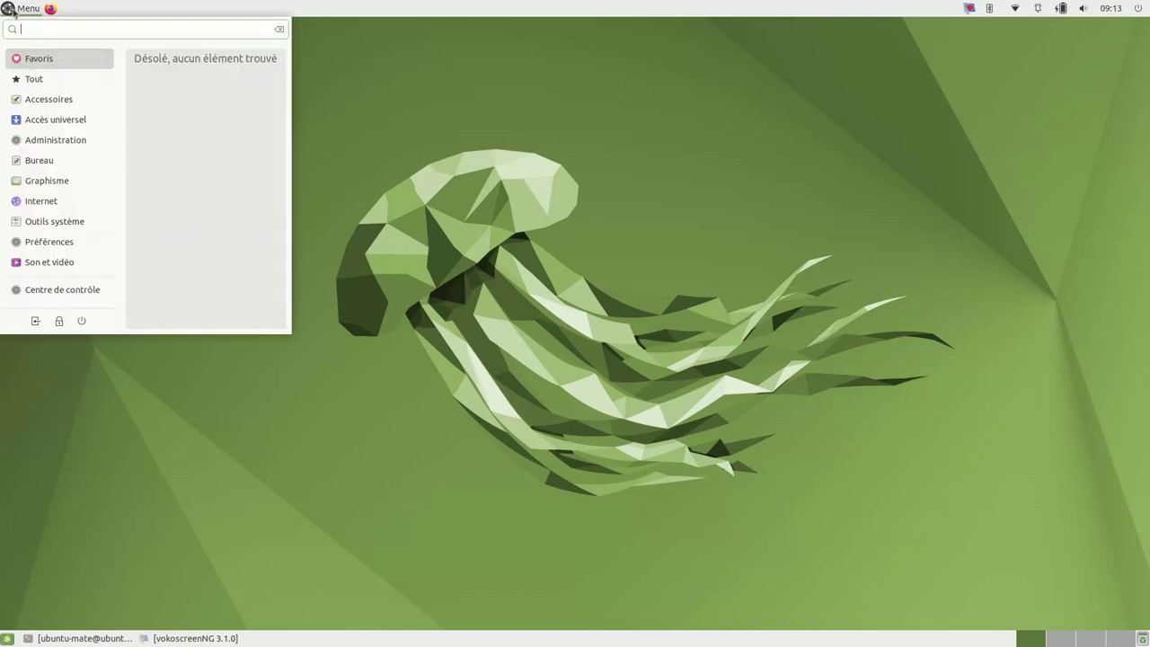
type("disqu")
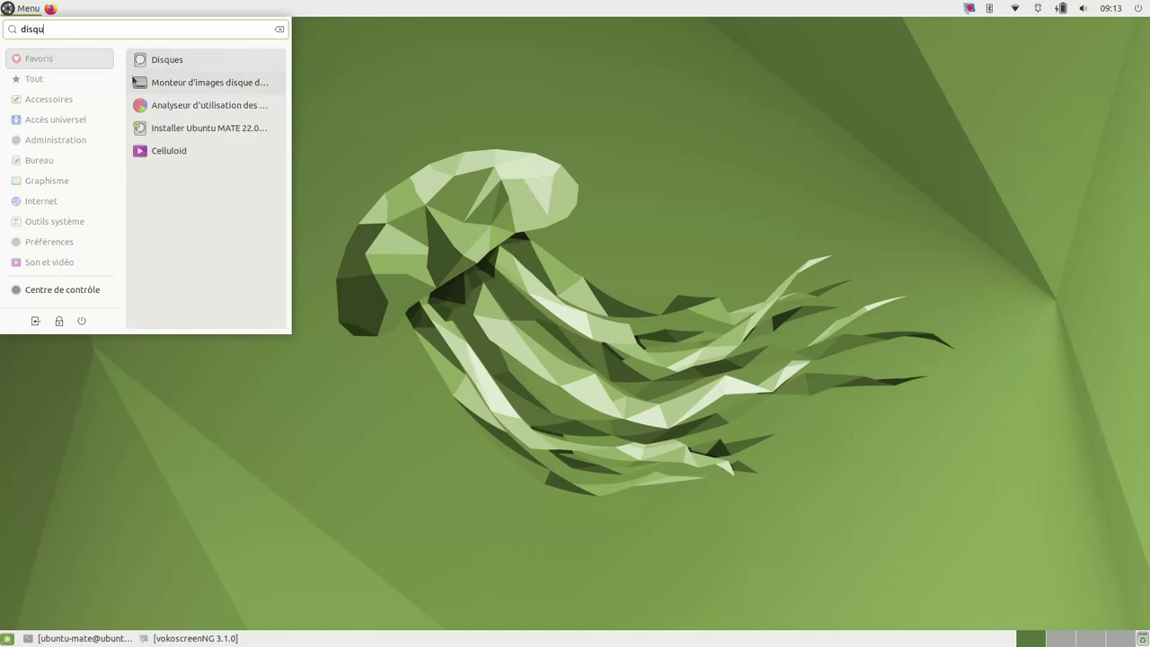
left_click(173, 55)
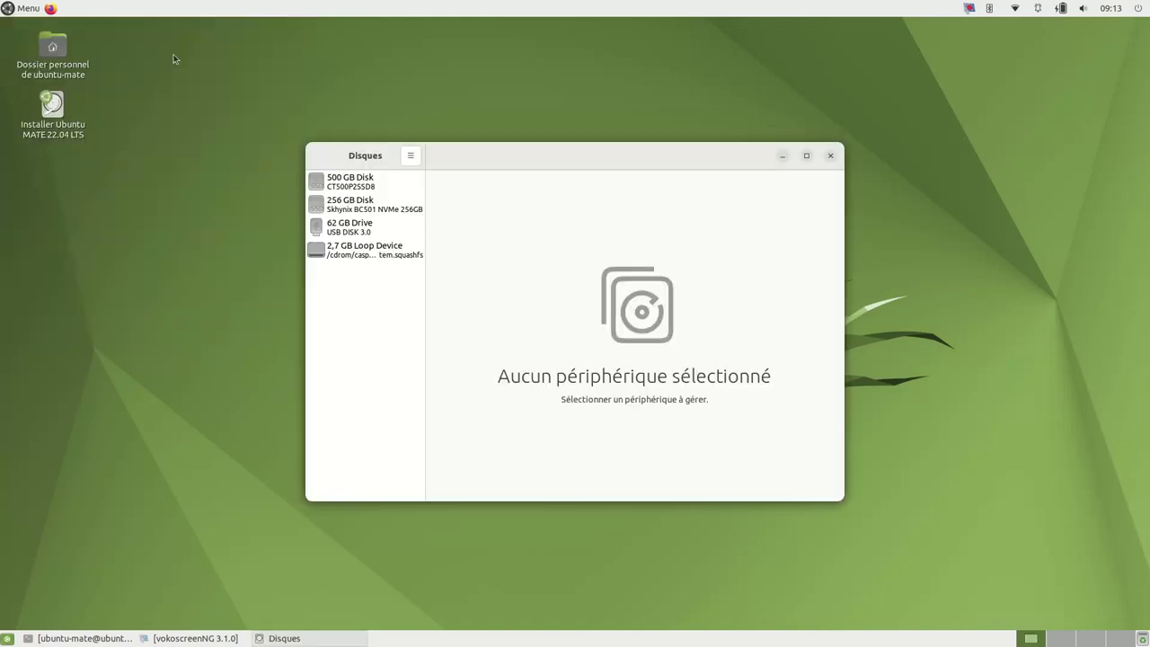
left_click(350, 186)
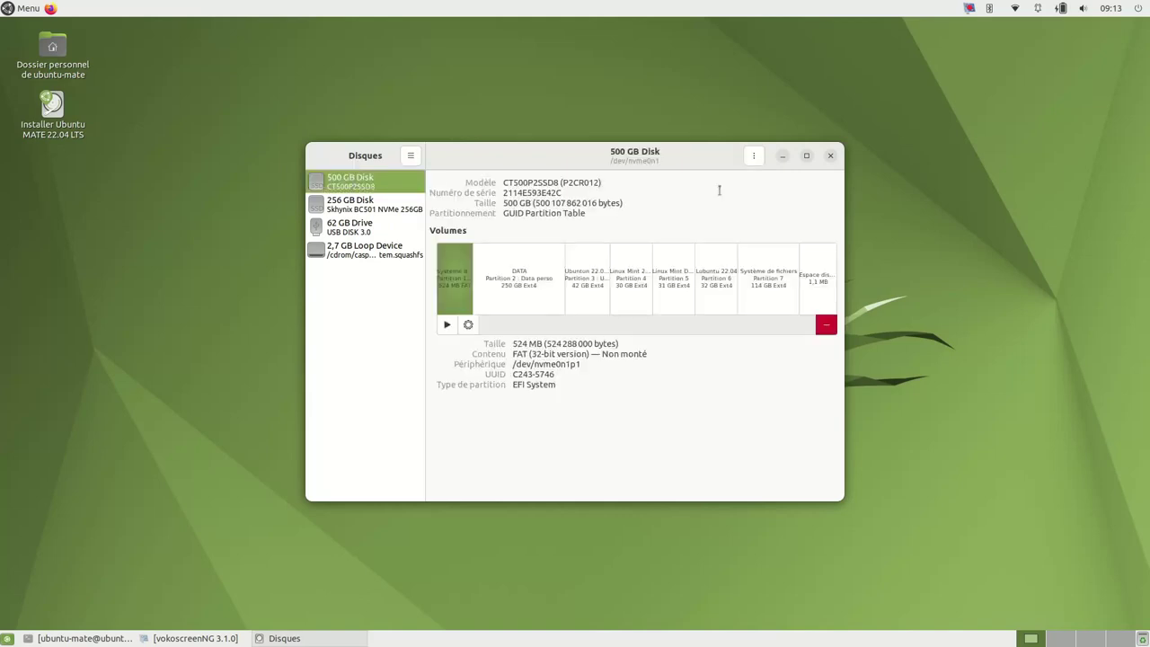
left_click(805, 156)
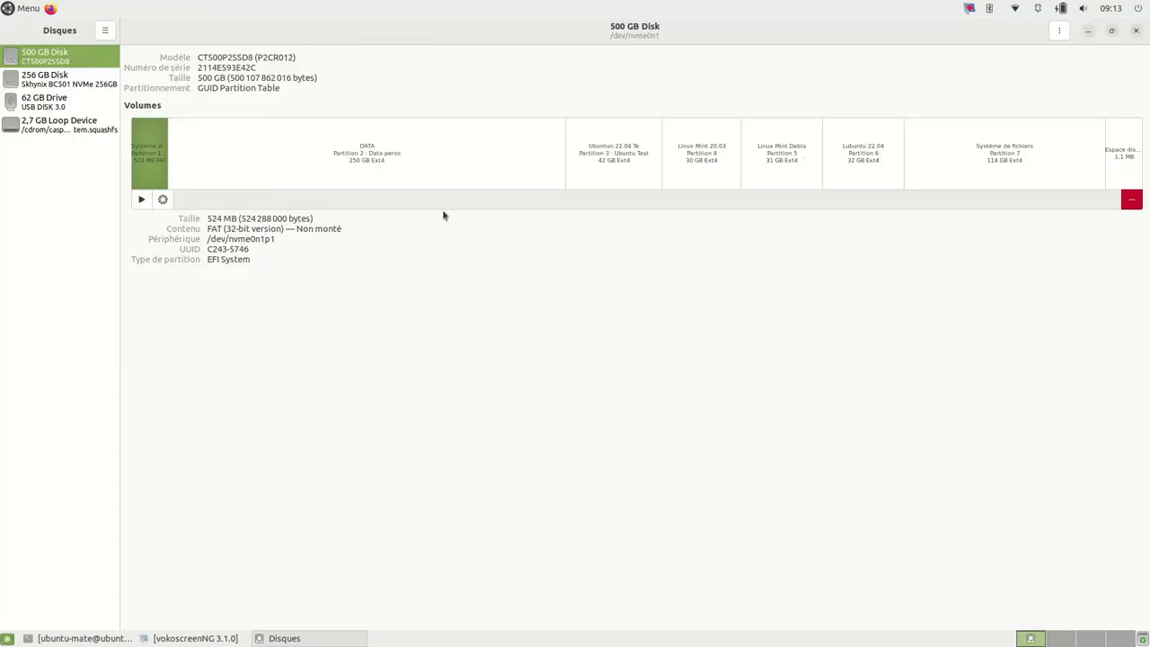
Set the file system label of the 114 GB partition 7 to Xubuntu
left_click(141, 144)
left_click(1002, 175)
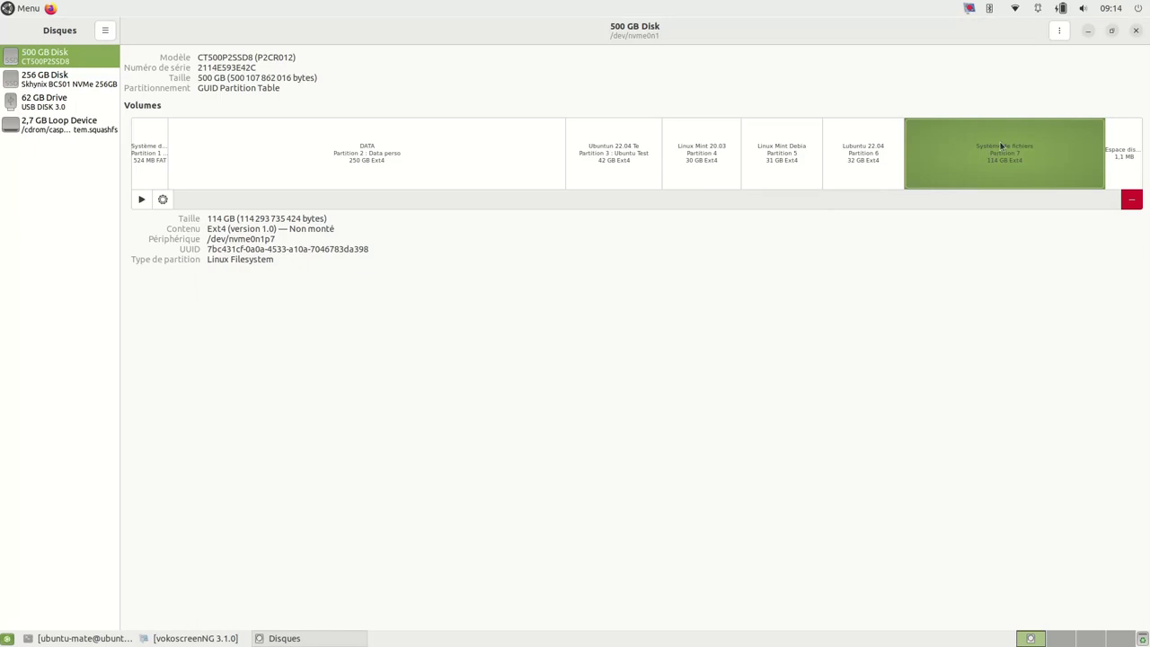
left_click(162, 200)
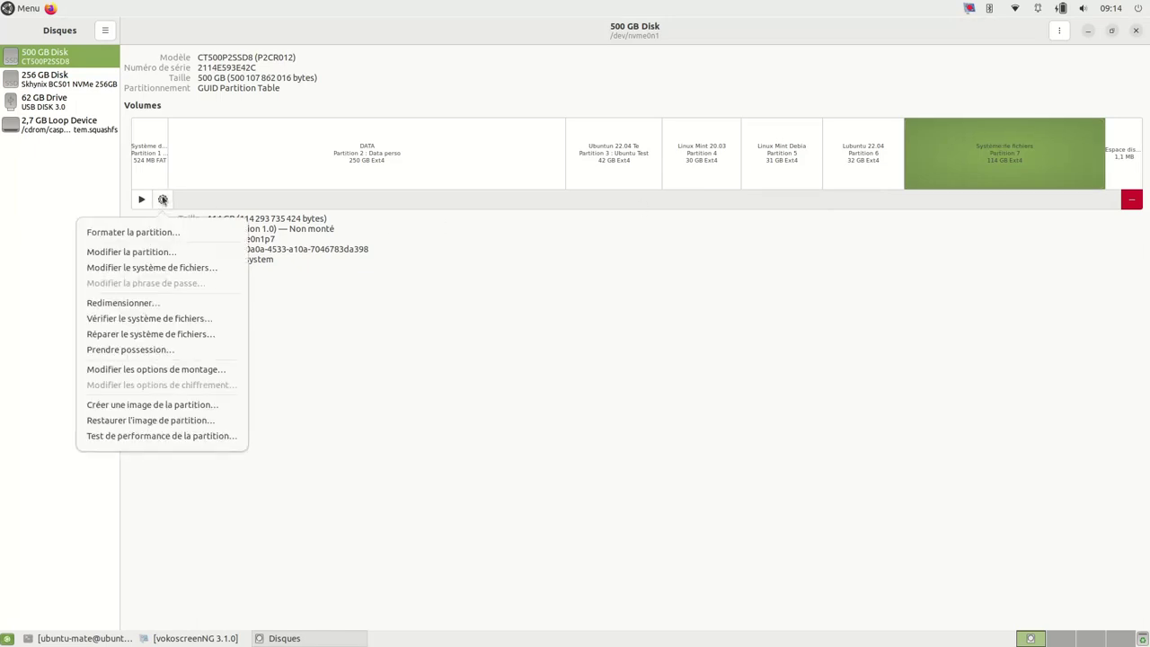
left_click(143, 267)
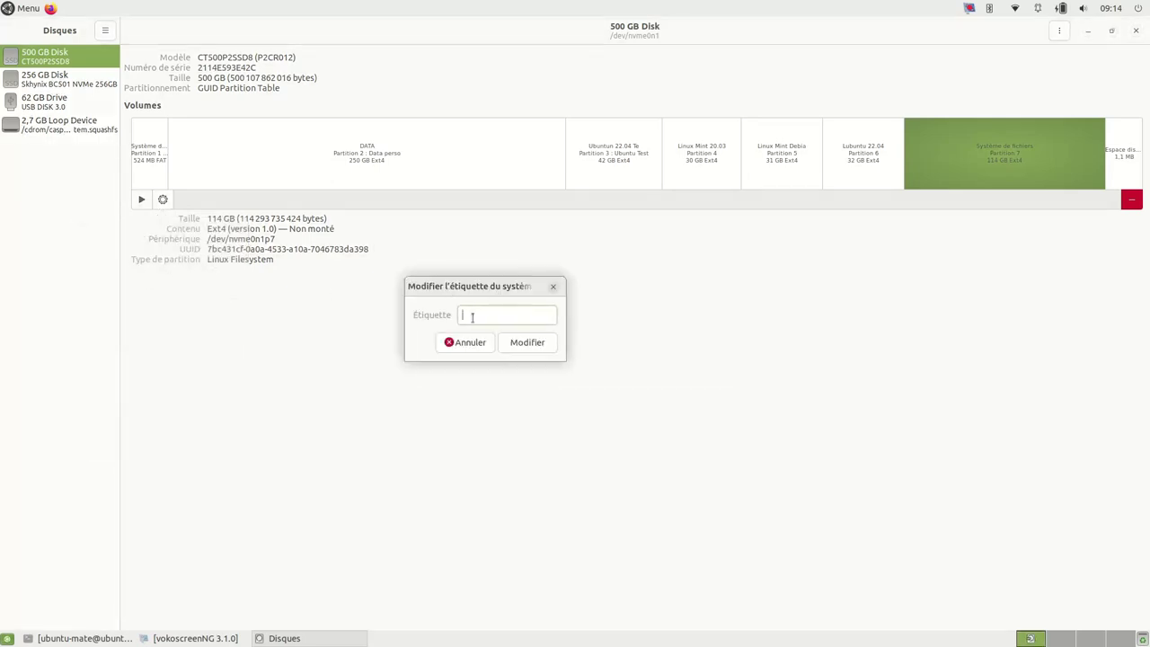
type("X")
type("ntu")
left_click(527, 342)
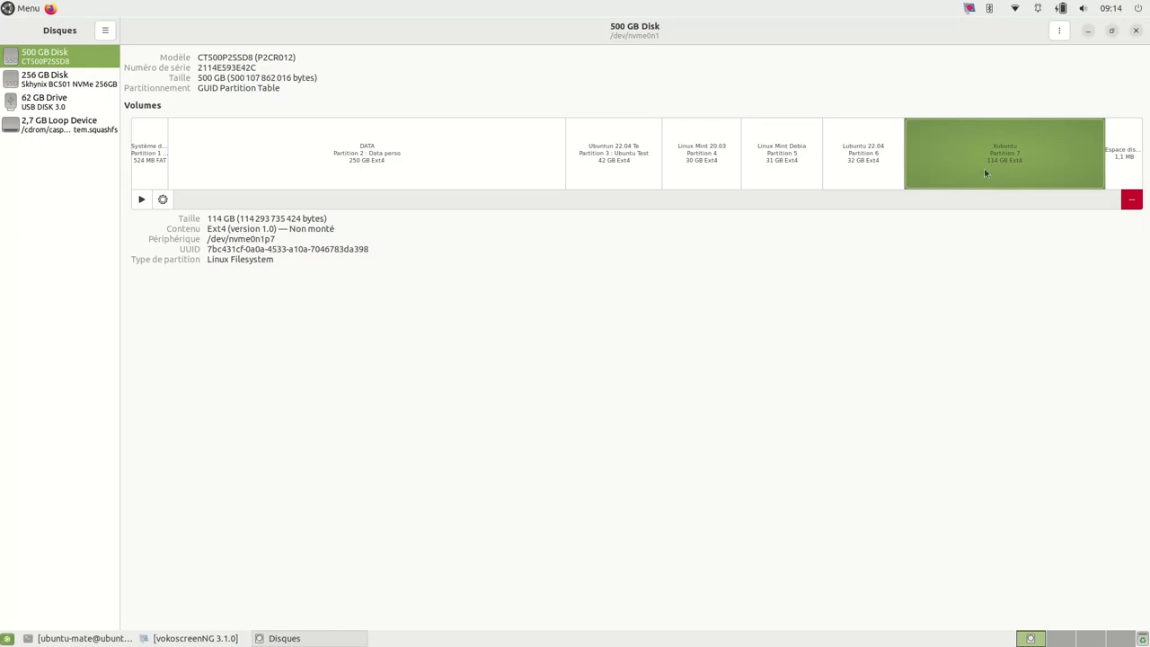
Delete the Xubuntu partition 7 from the 500 GB disk and select the freed space
left_click(873, 164)
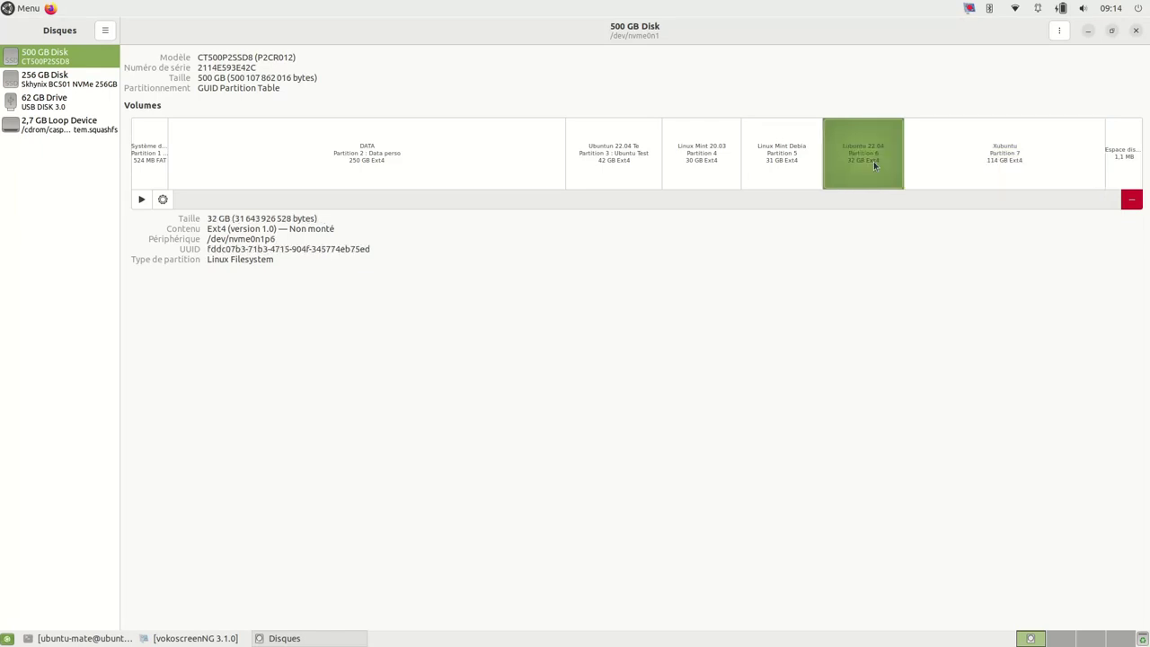
left_click(996, 147)
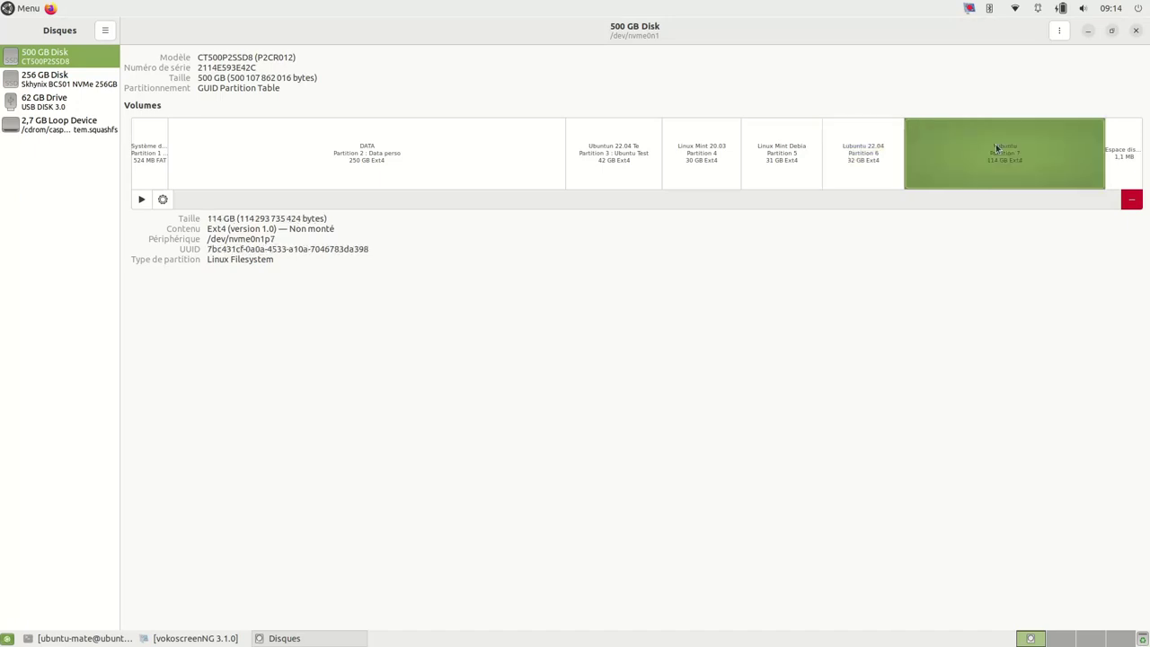
left_click(1132, 204)
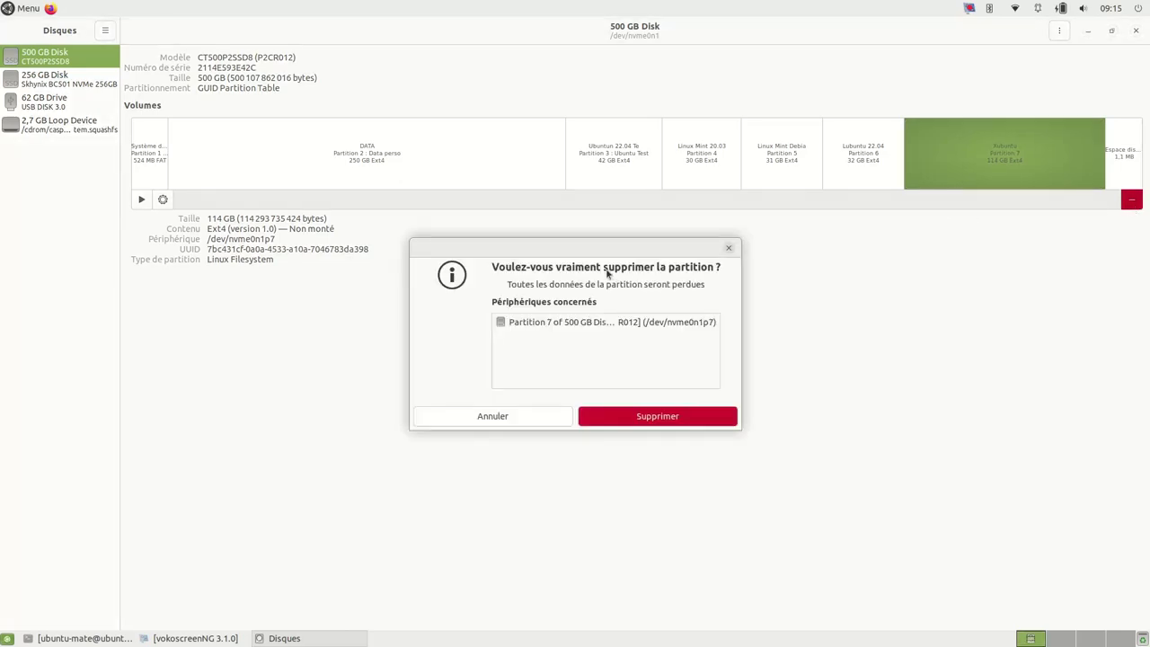
left_click(631, 417)
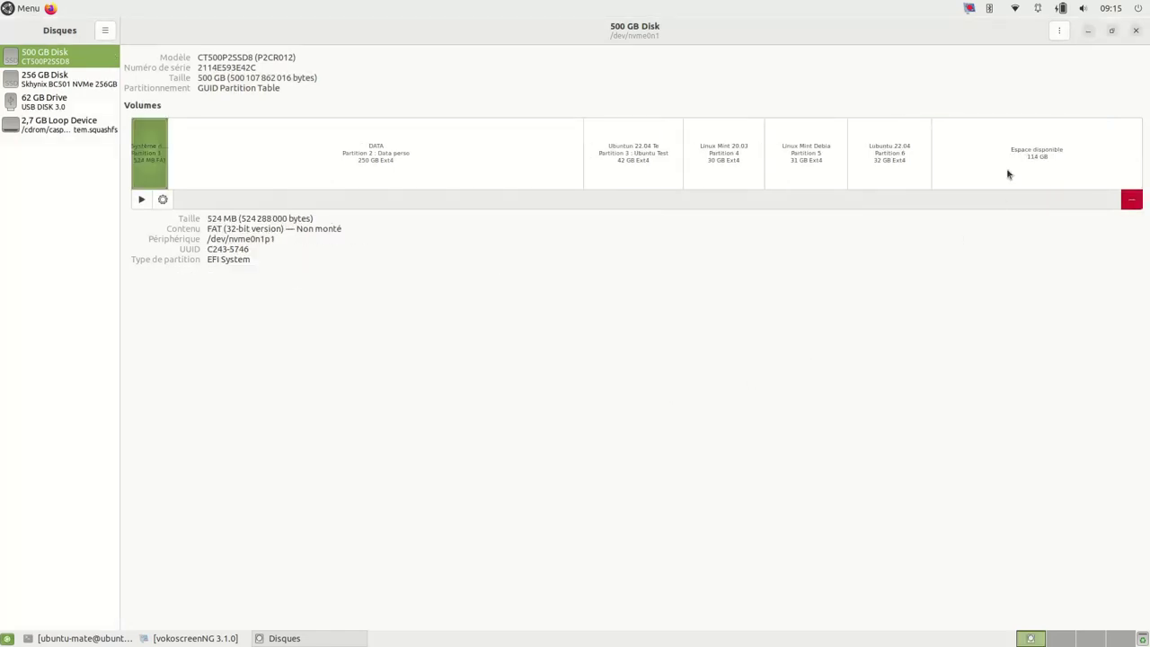
left_click(1036, 161)
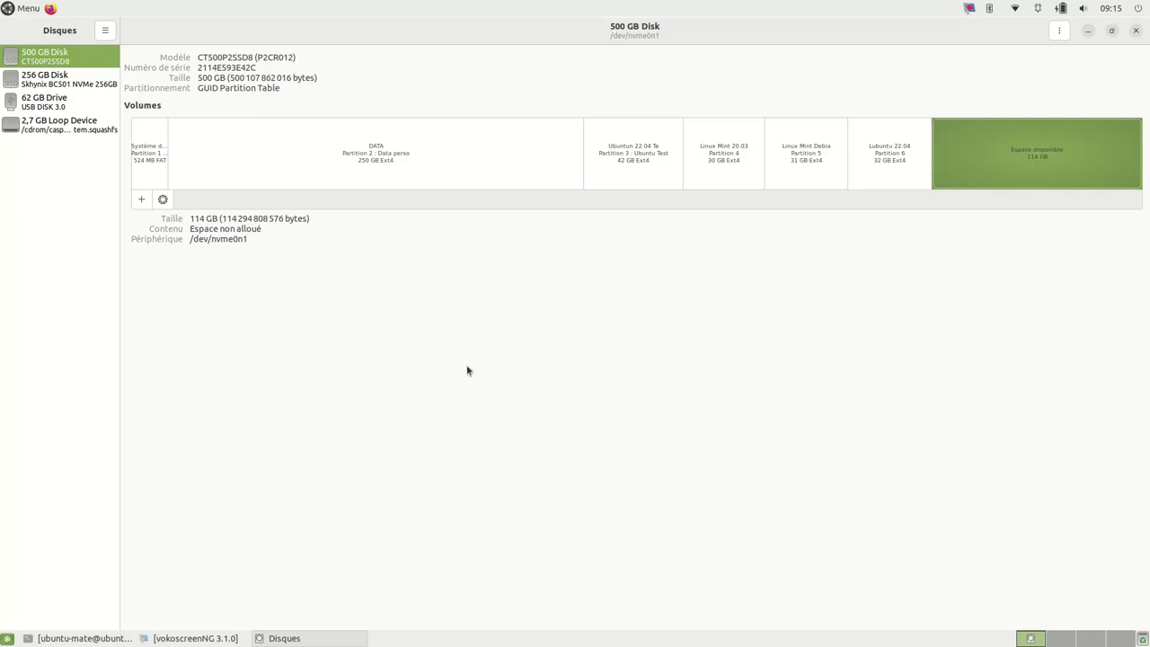
Mount the 524 MB EFI system partition and open its EFI folder in a maximized file manager window
left_click(154, 157)
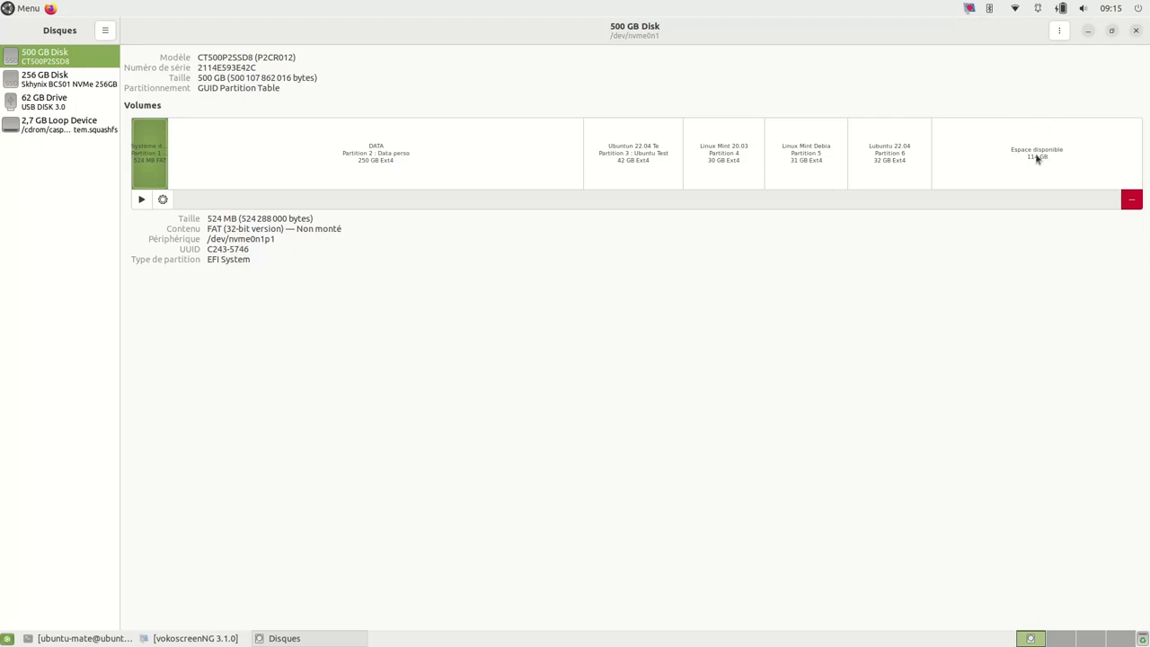
left_click(140, 200)
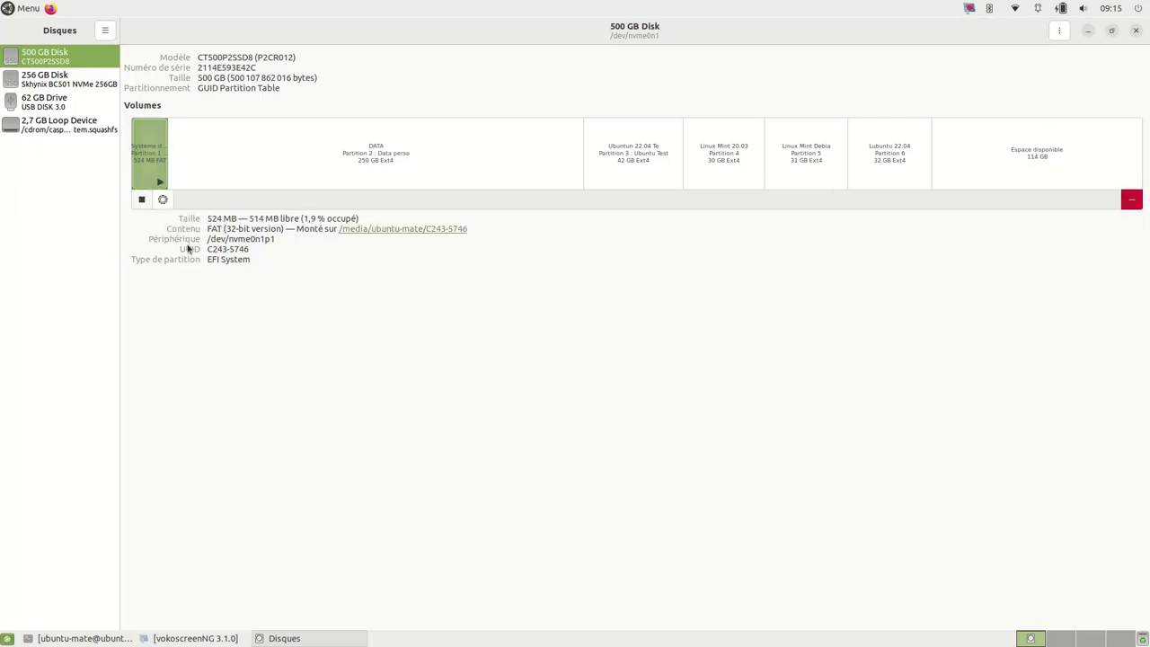
left_click(408, 230)
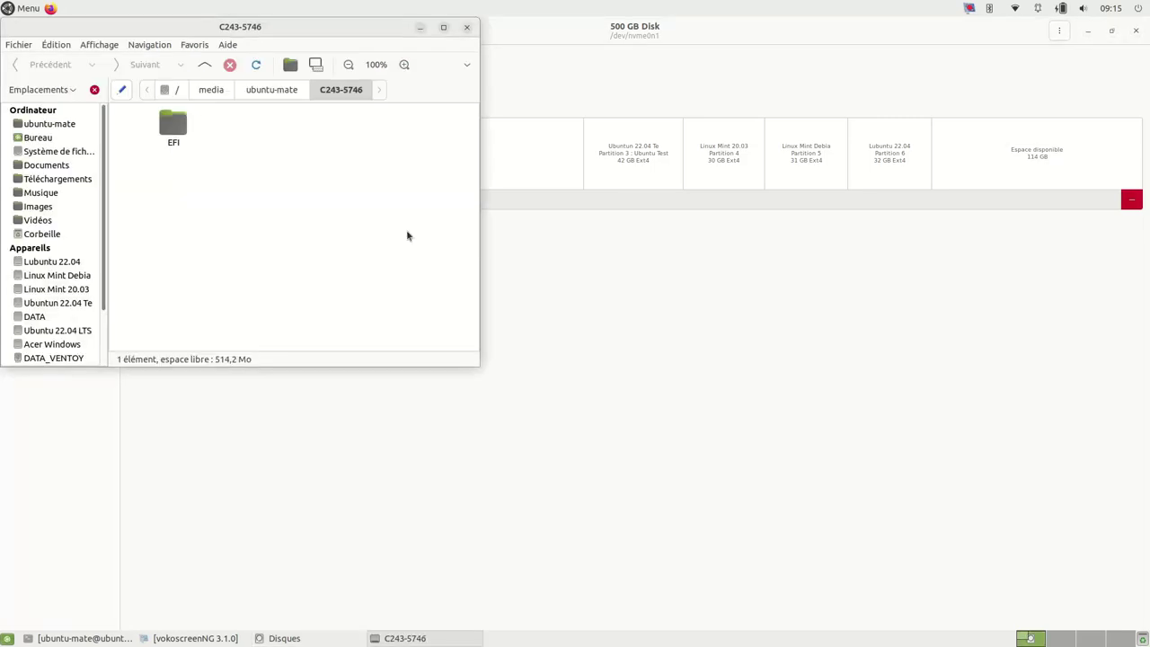
double_click(173, 126)
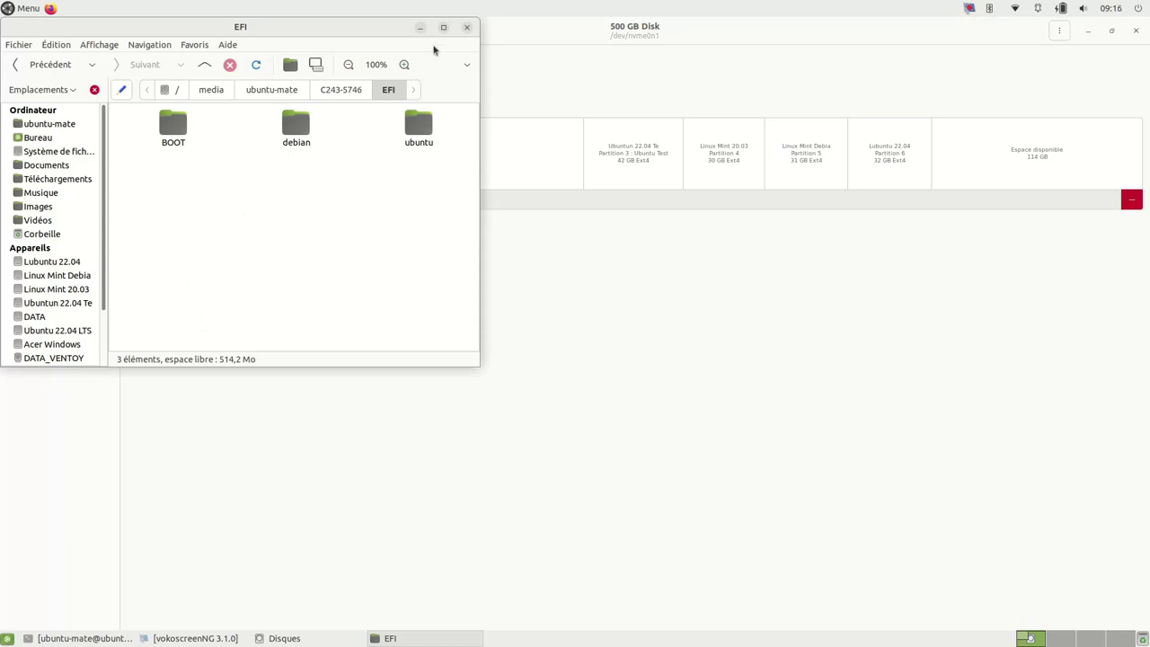
left_click(443, 27)
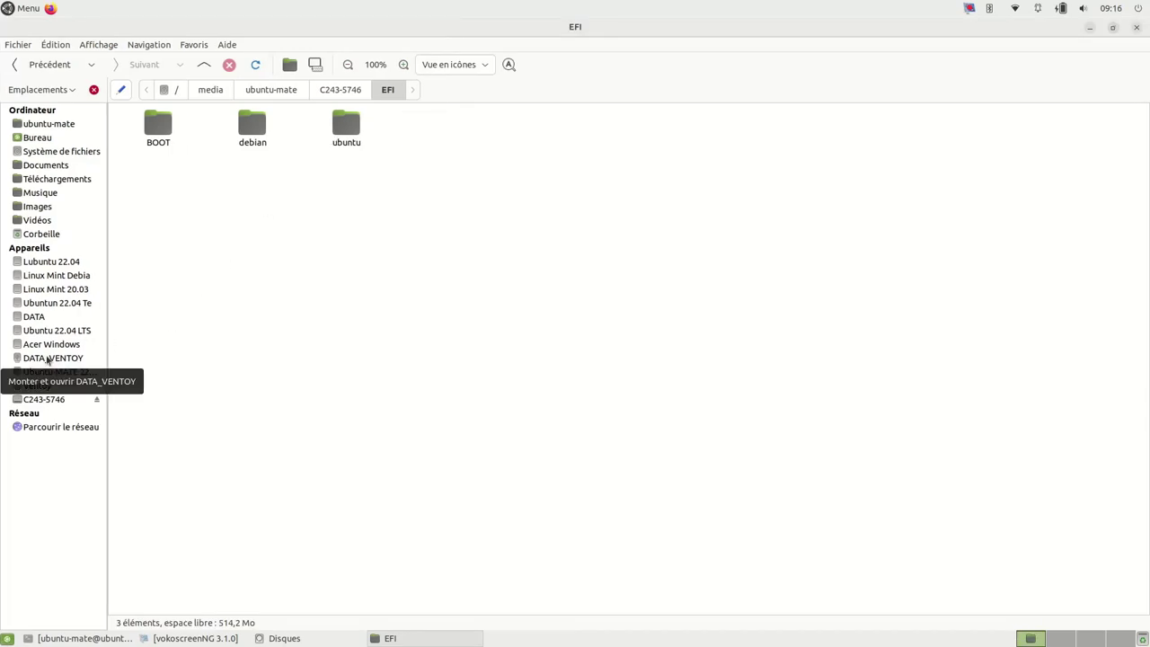
Open DATA_VENTOY in a second tab and copy the BOOT, debian and ubuntu folders from its BOOT UEFI 500 folder
middle_click(48, 359)
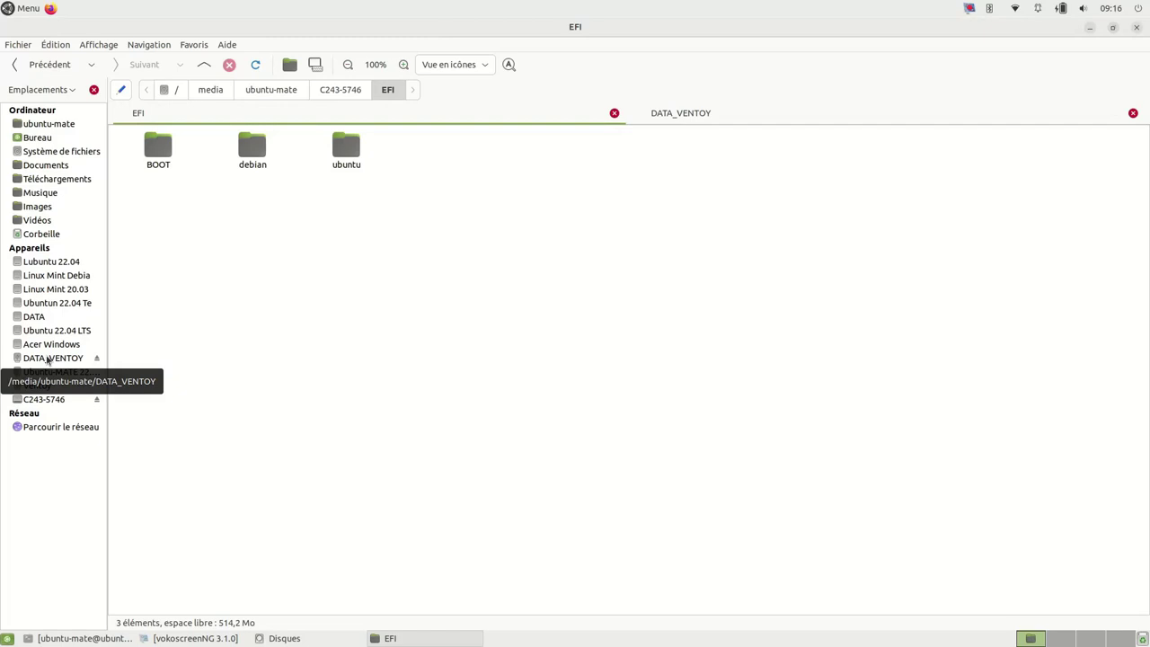
left_click(718, 115)
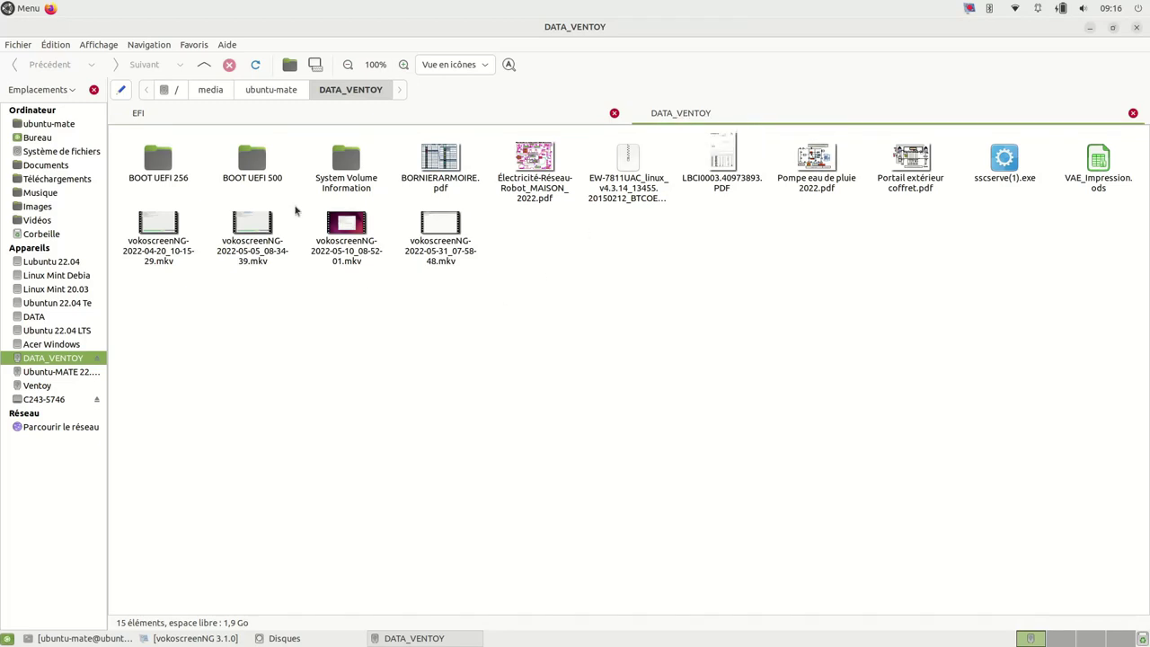
left_click(251, 162)
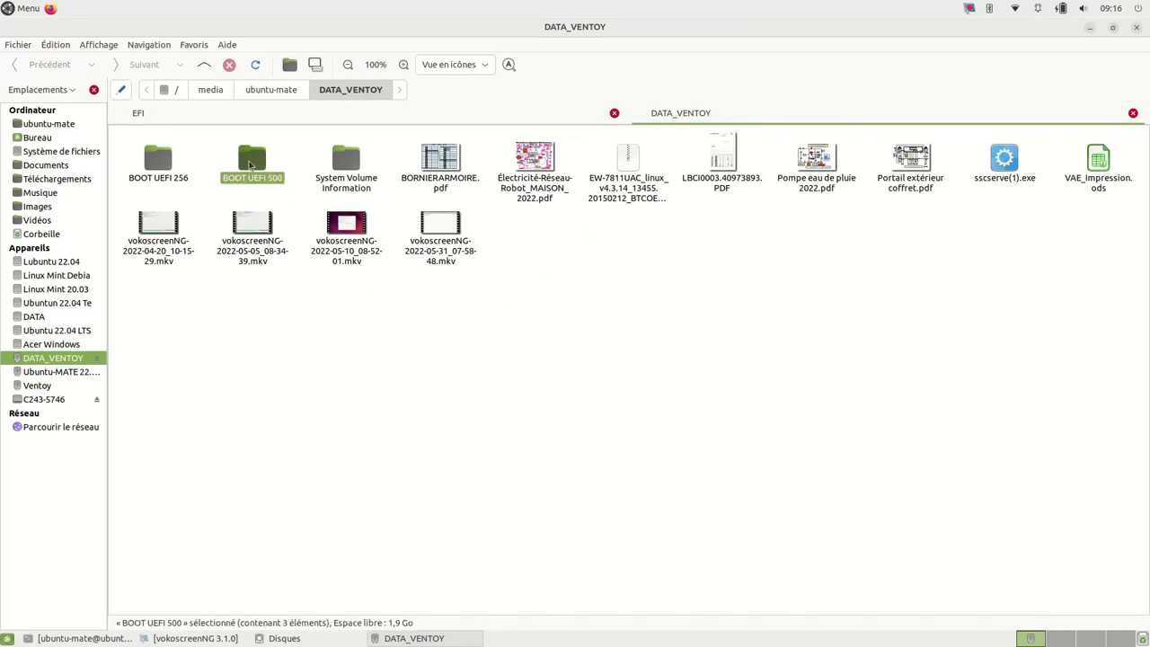
double_click(251, 162)
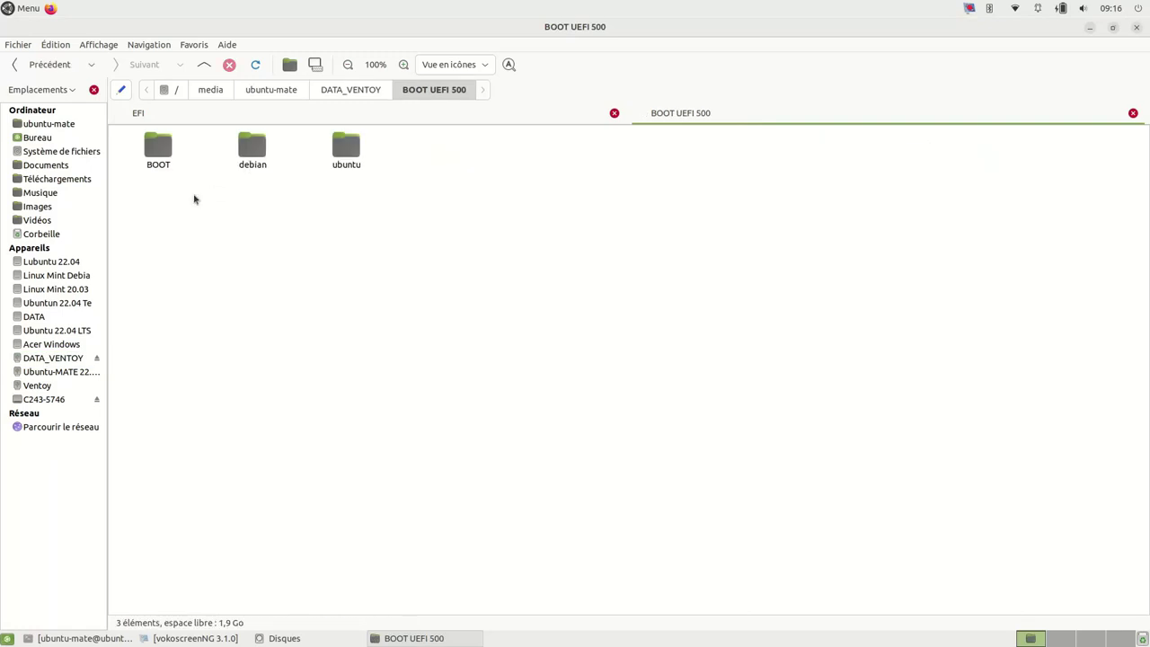
left_click_drag(140, 195, 384, 146)
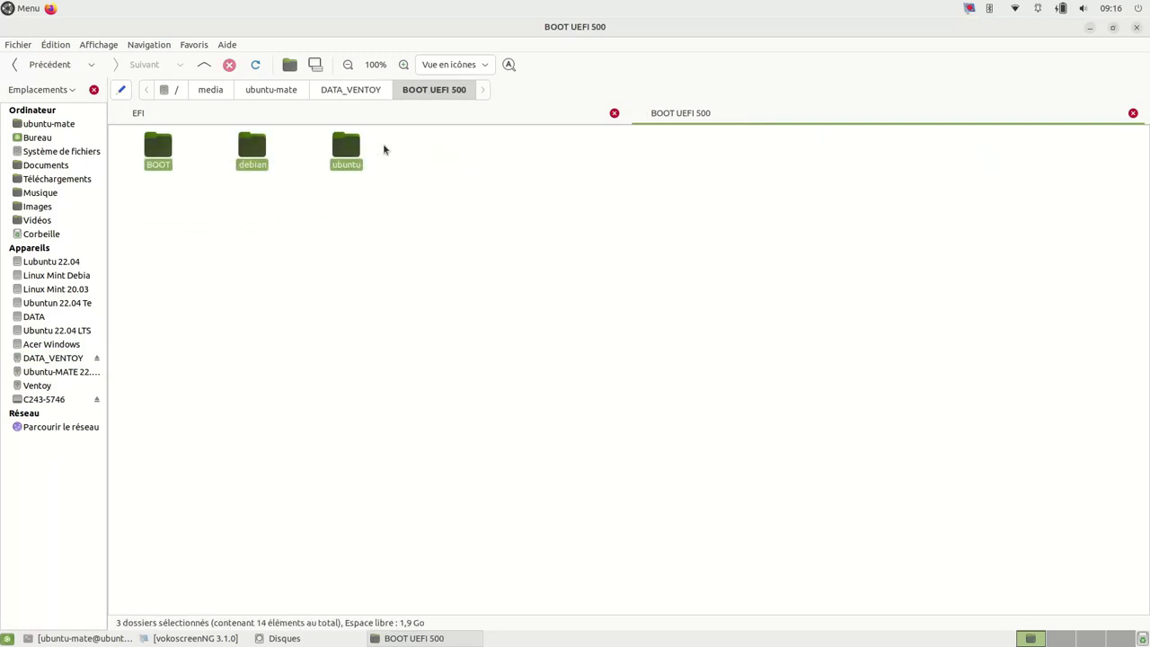
right_click(352, 142)
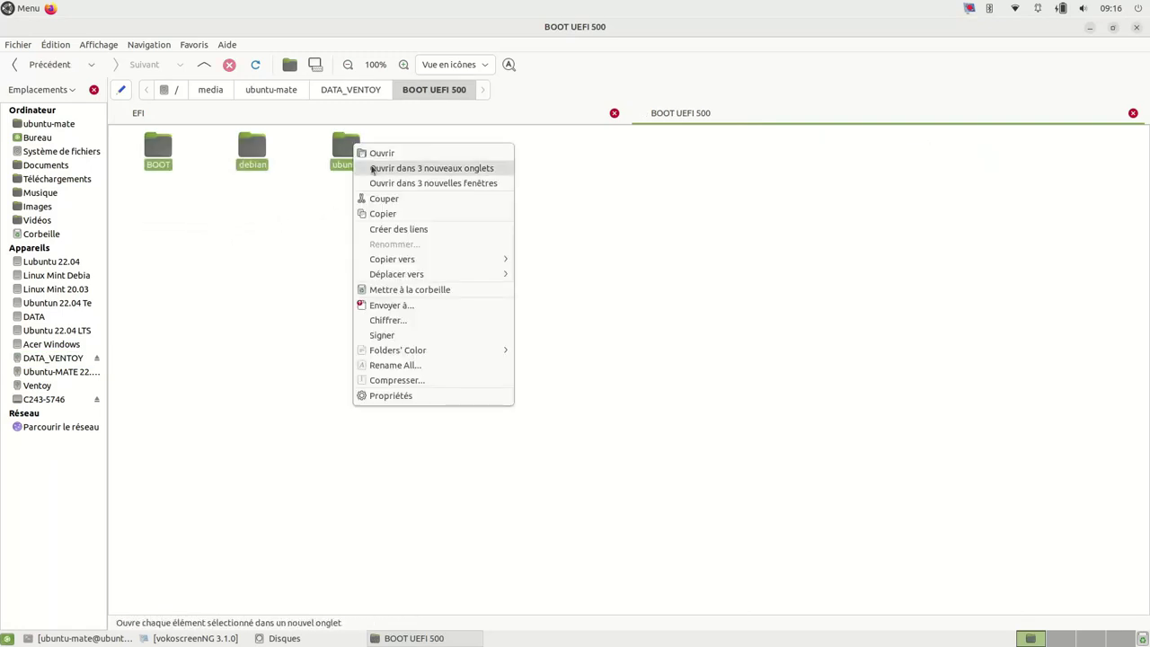
left_click(385, 216)
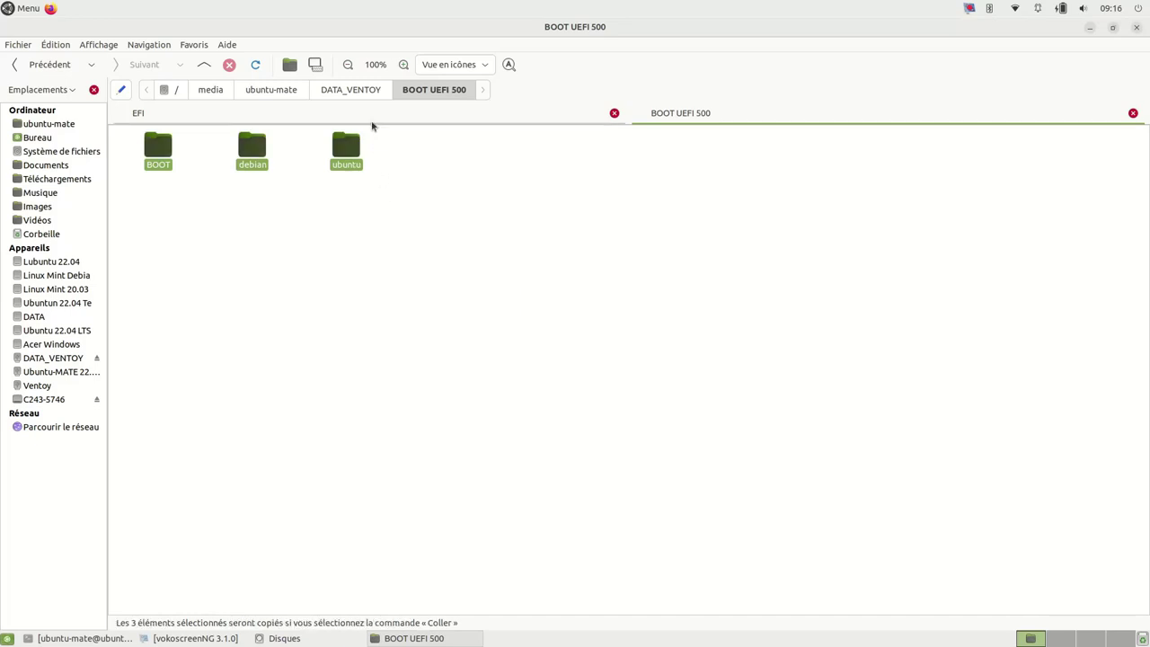
Permanently delete the BOOT, debian and ubuntu folders from the EFI partition's EFI folder
left_click(373, 120)
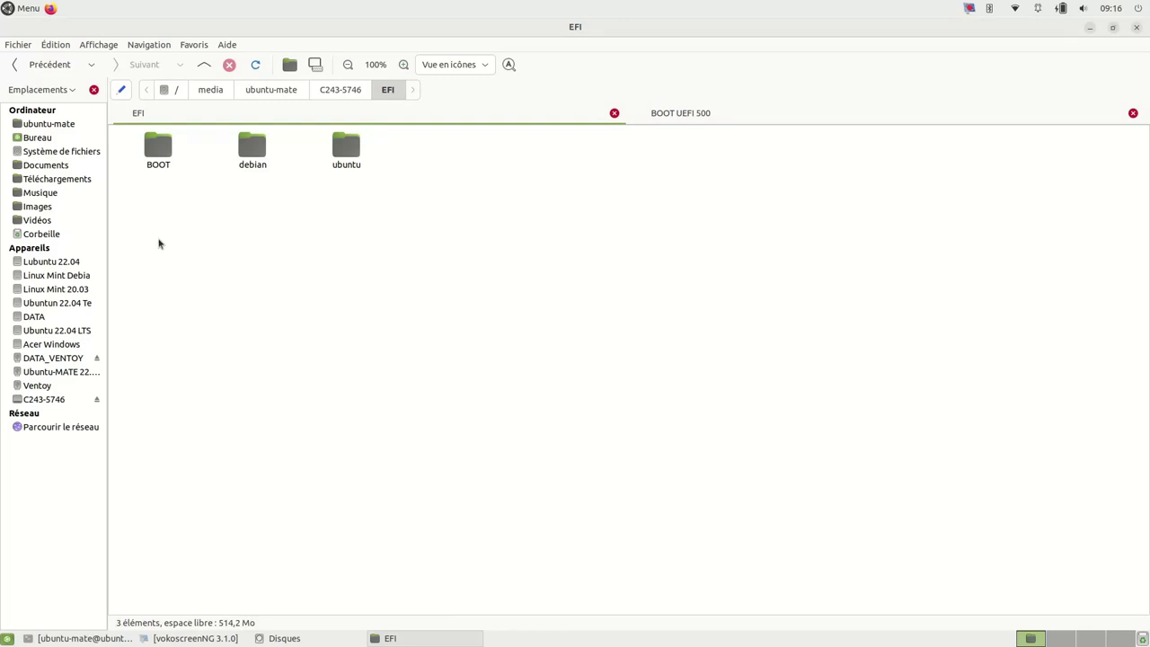
left_click_drag(123, 165, 355, 172)
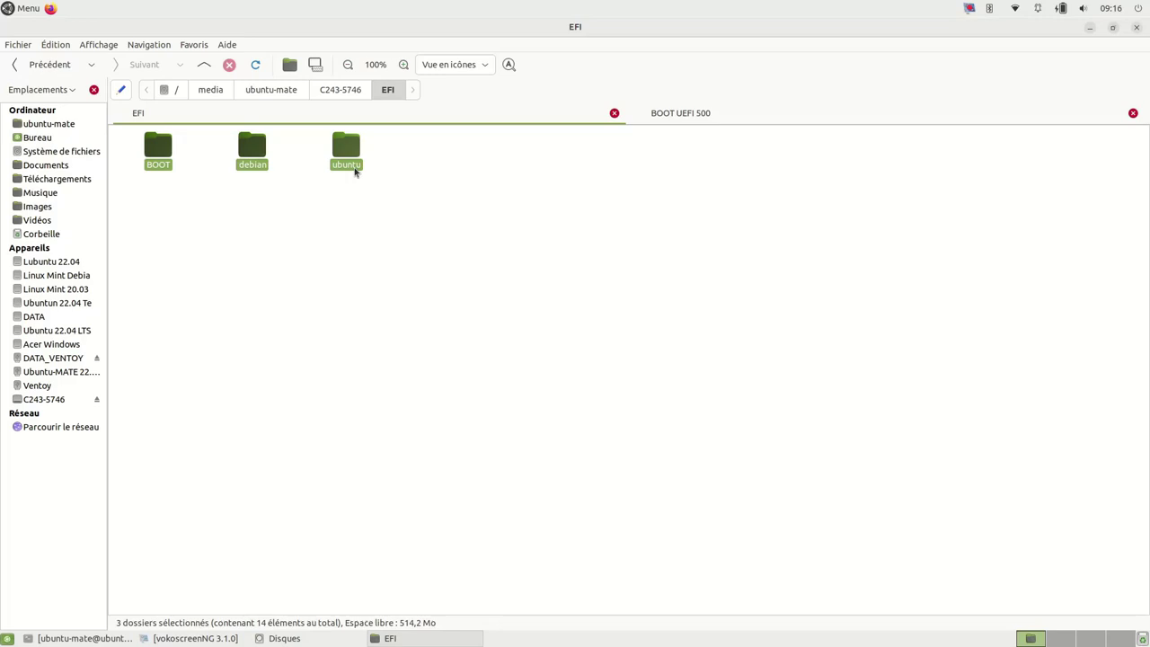
key("shift+Delete")
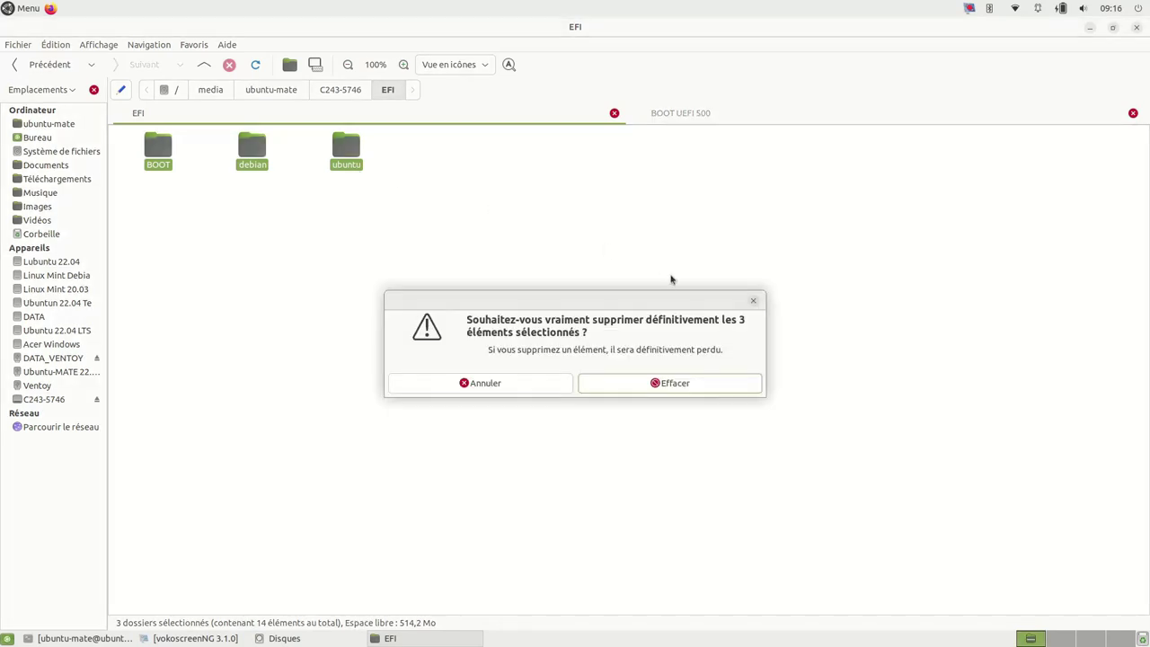
left_click(658, 383)
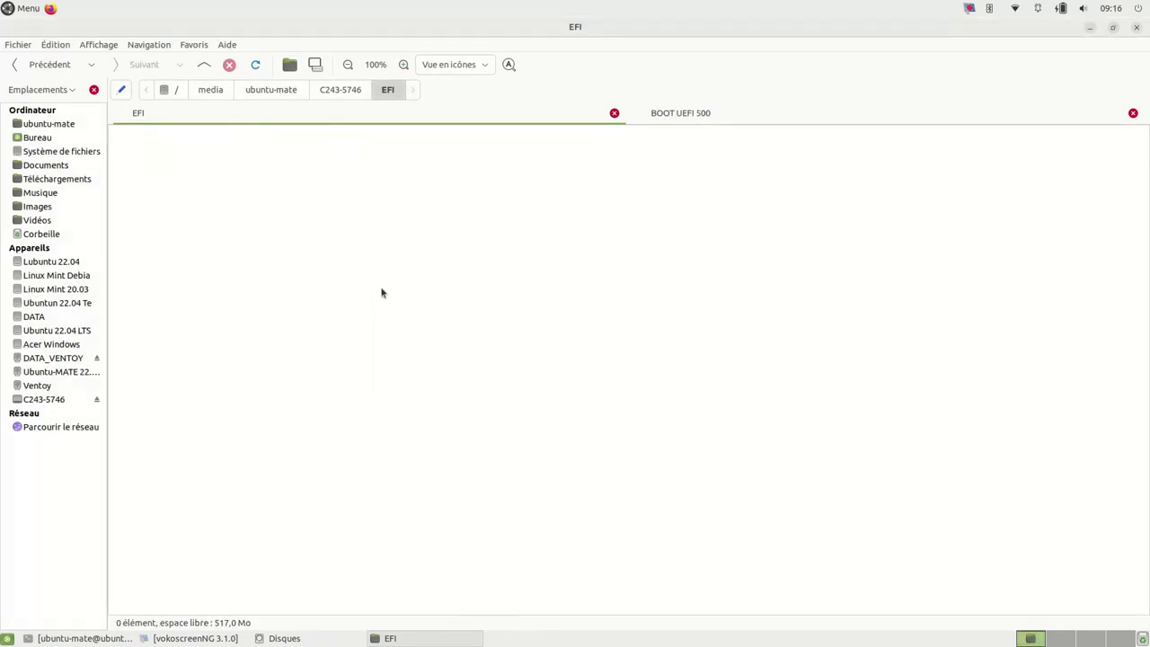
Paste the copied BOOT, debian and ubuntu backup folders into the EFI folder and close the file manager
right_click(244, 223)
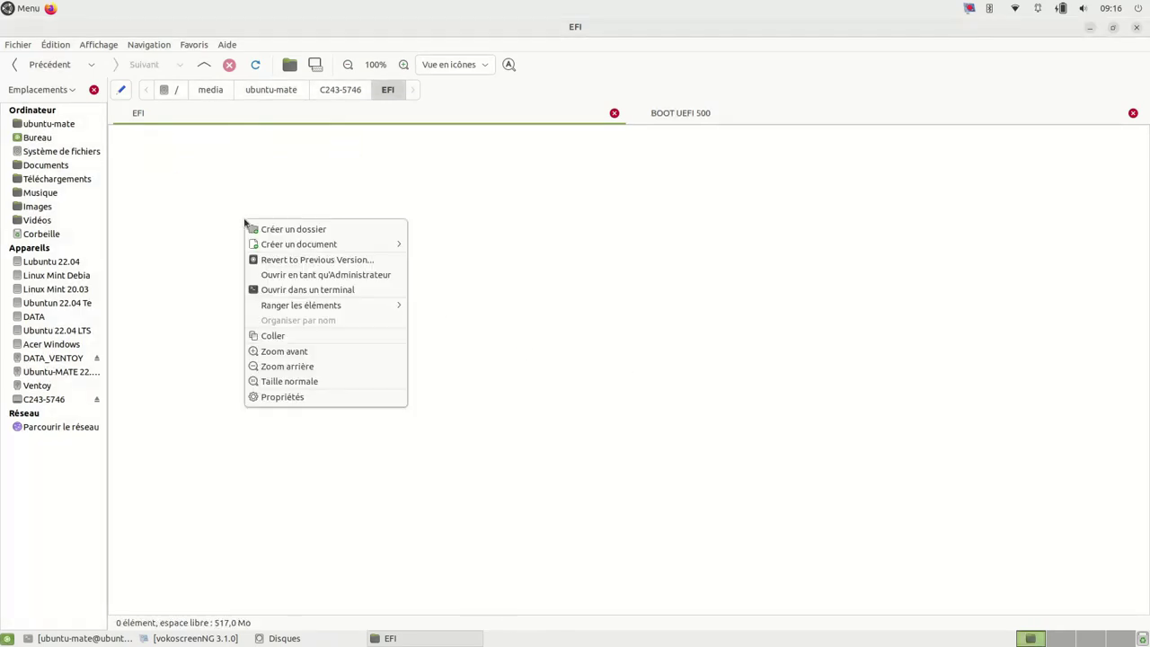
left_click(280, 336)
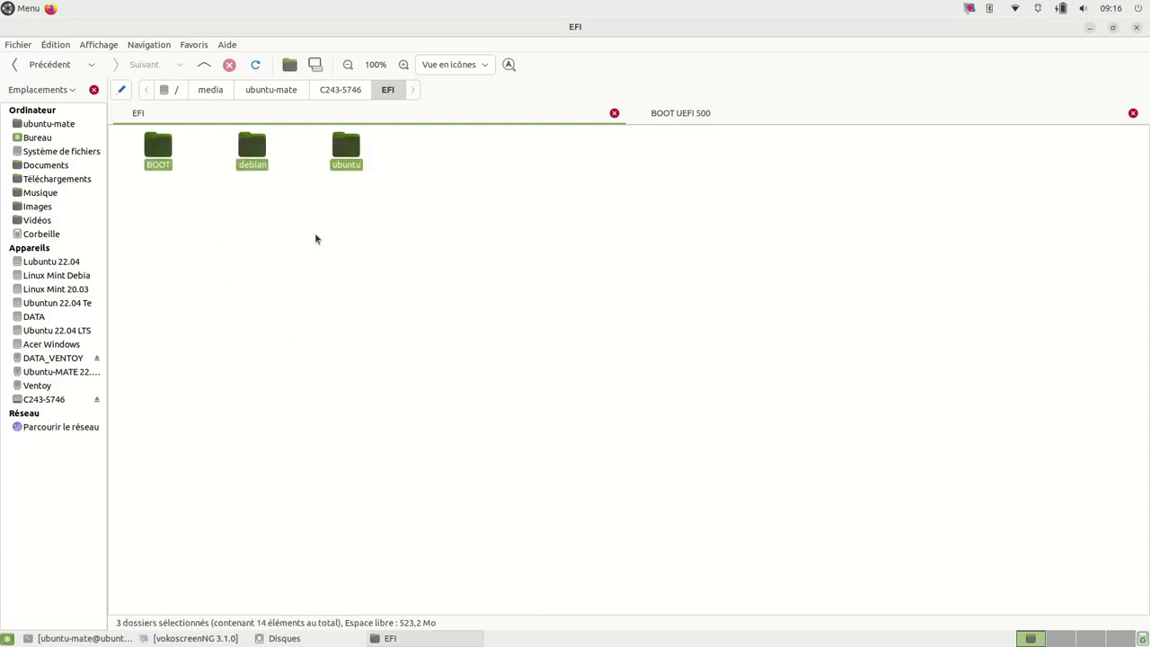
left_click(352, 139)
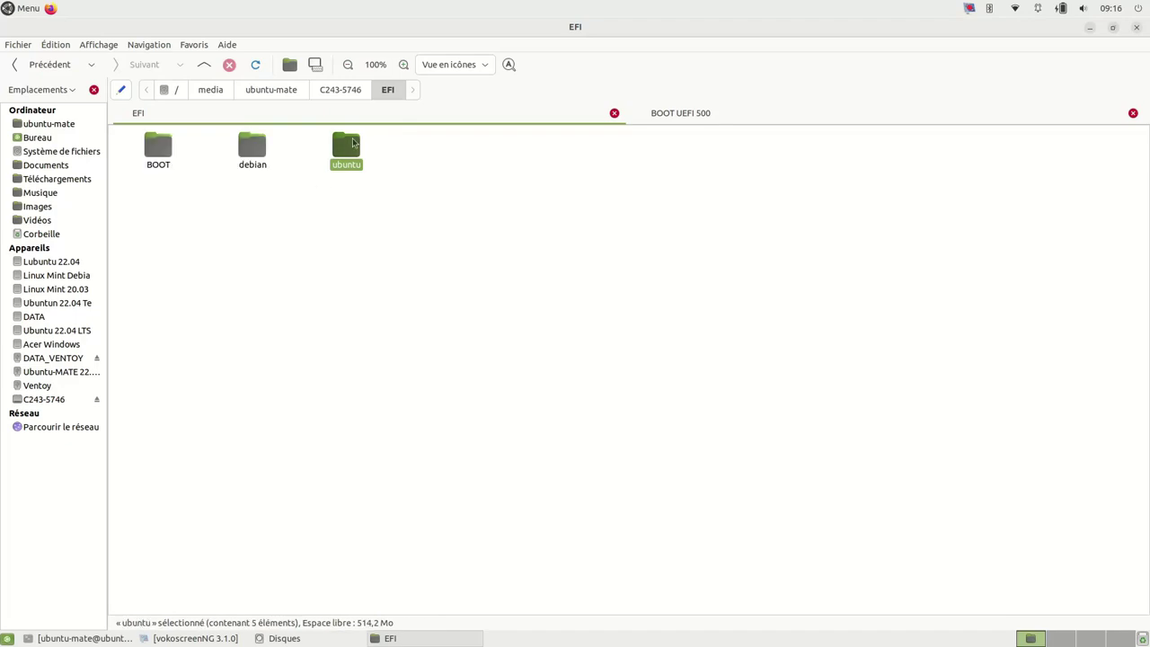
left_click(1136, 27)
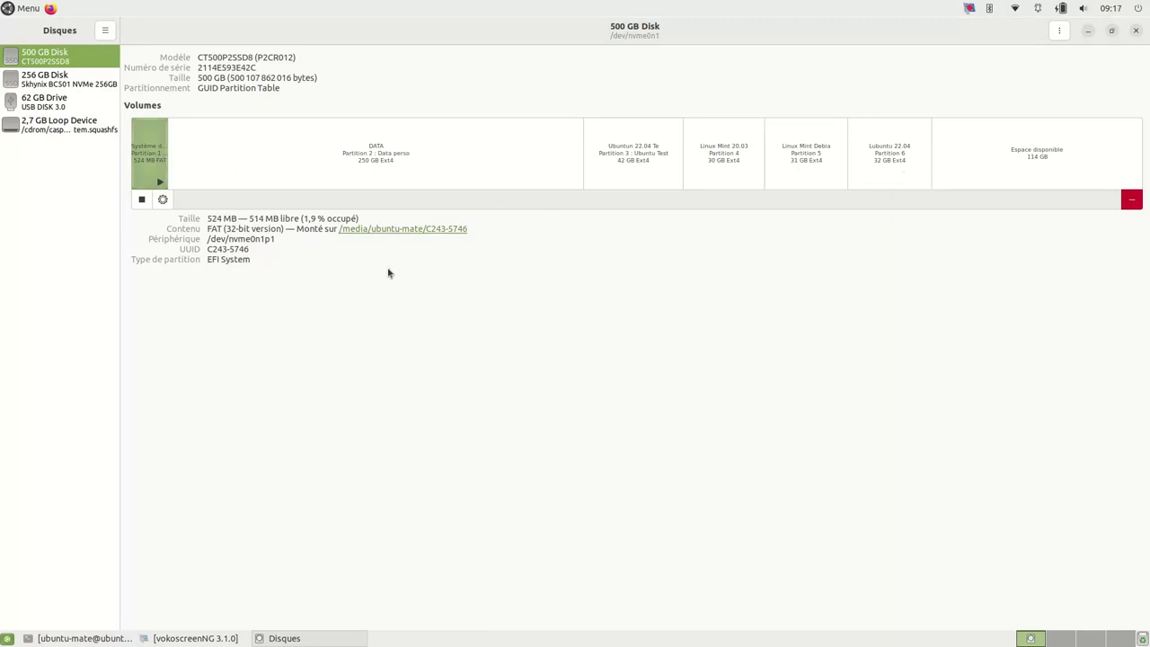
Examine the Lubuntu 22.04 partition on the 500 GB disk and the Acer Windows and Ubuntu 22.04 LTS partitions on the 256 GB disk
left_click(901, 140)
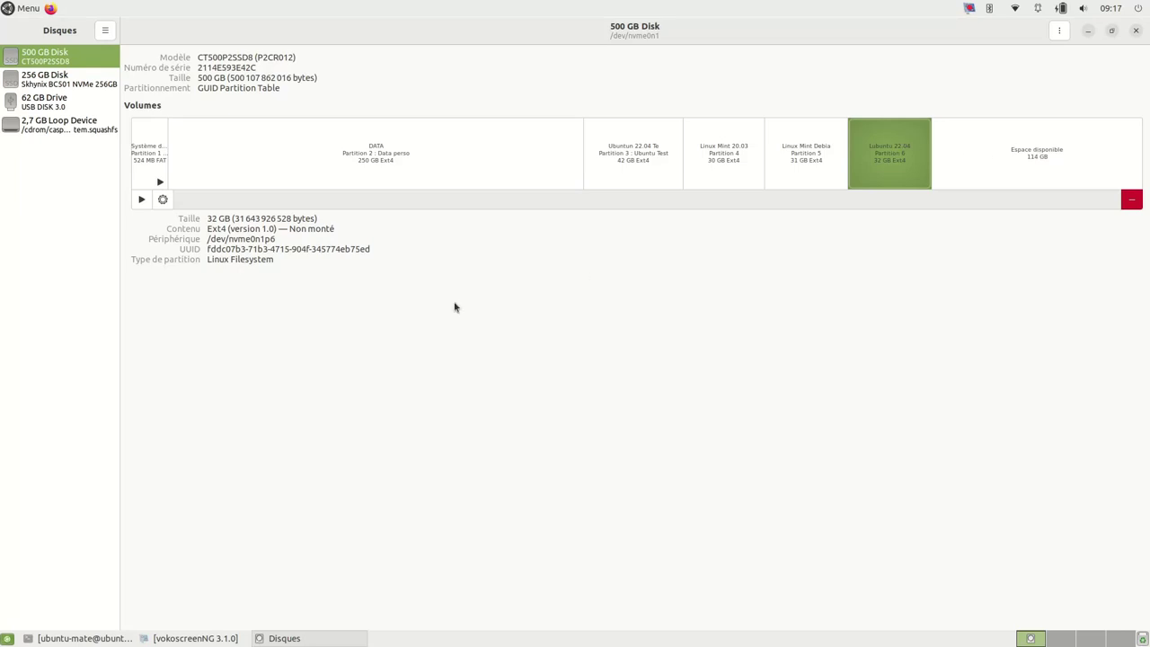
left_click(36, 82)
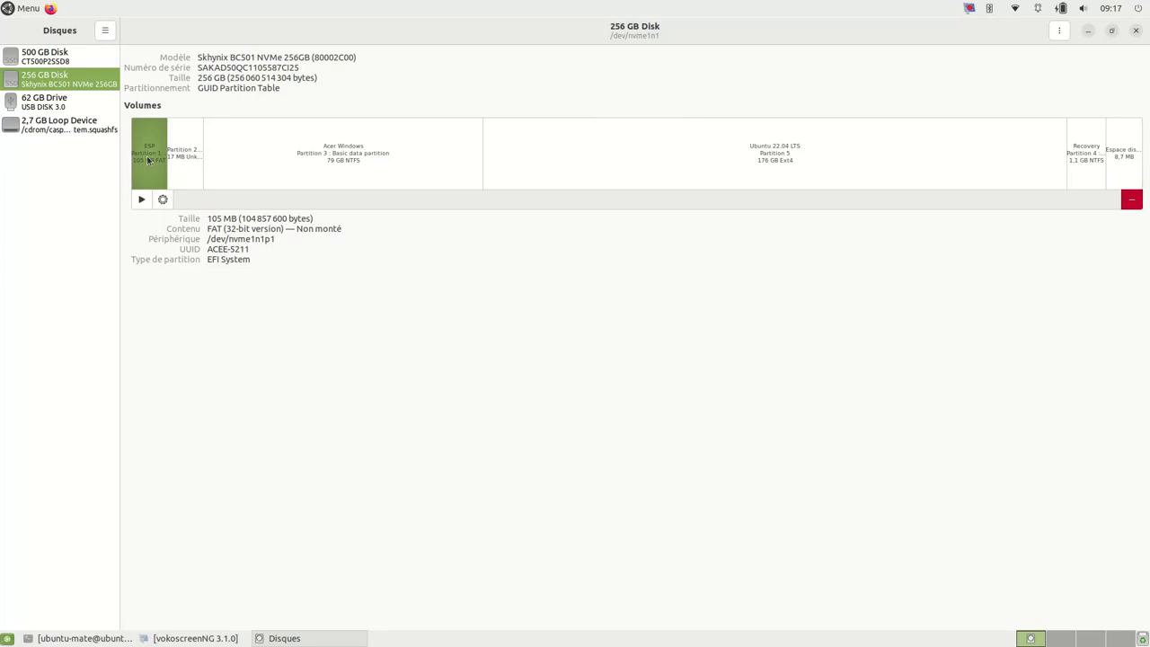
left_click(375, 147)
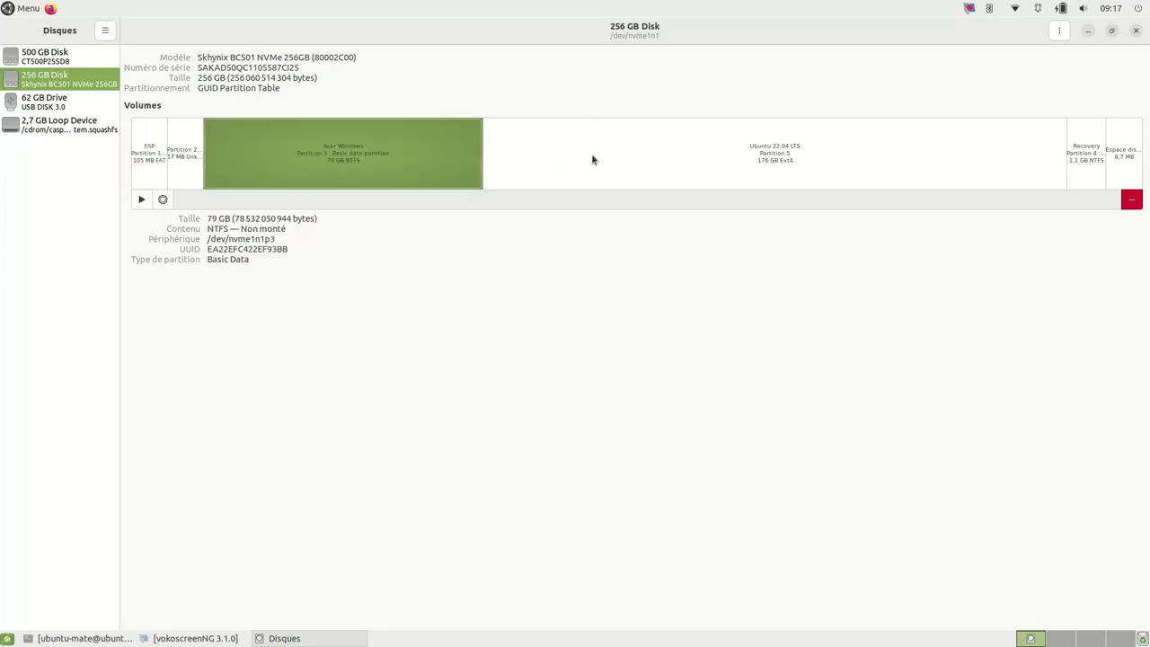
left_click(721, 173)
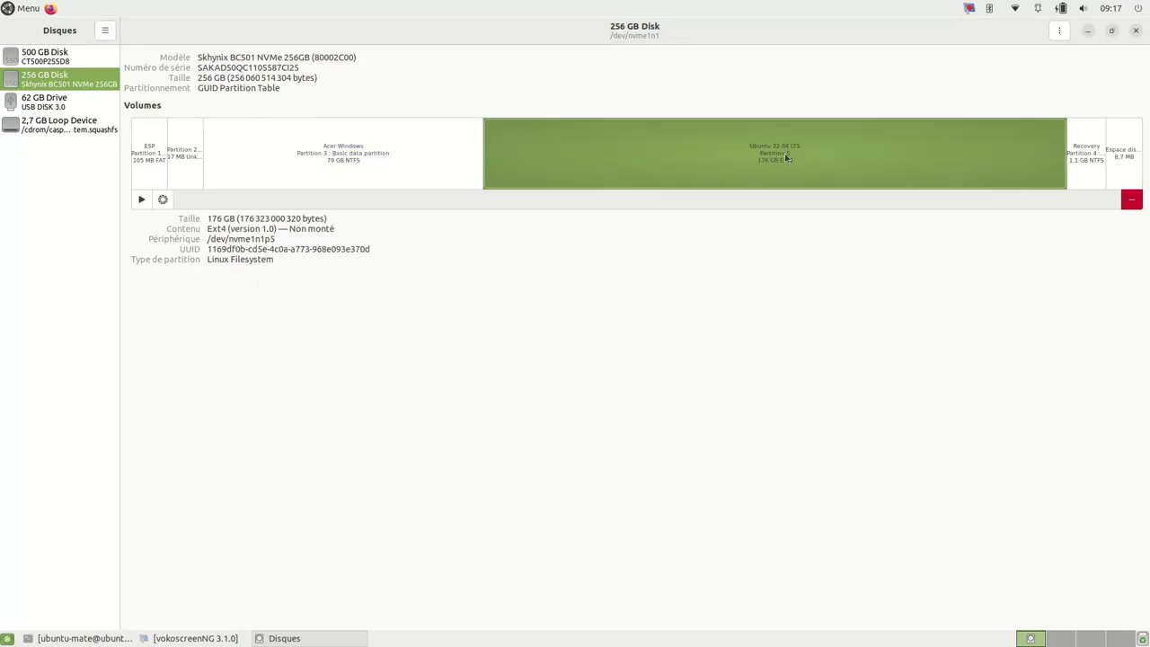
Mount the 256 GB disk's Ubuntu 22.04 LTS and ESP partitions, and inspect the Boot, Microsoft and ubuntu folders in the ESP's EFI folder
left_click(141, 199)
left_click(141, 199)
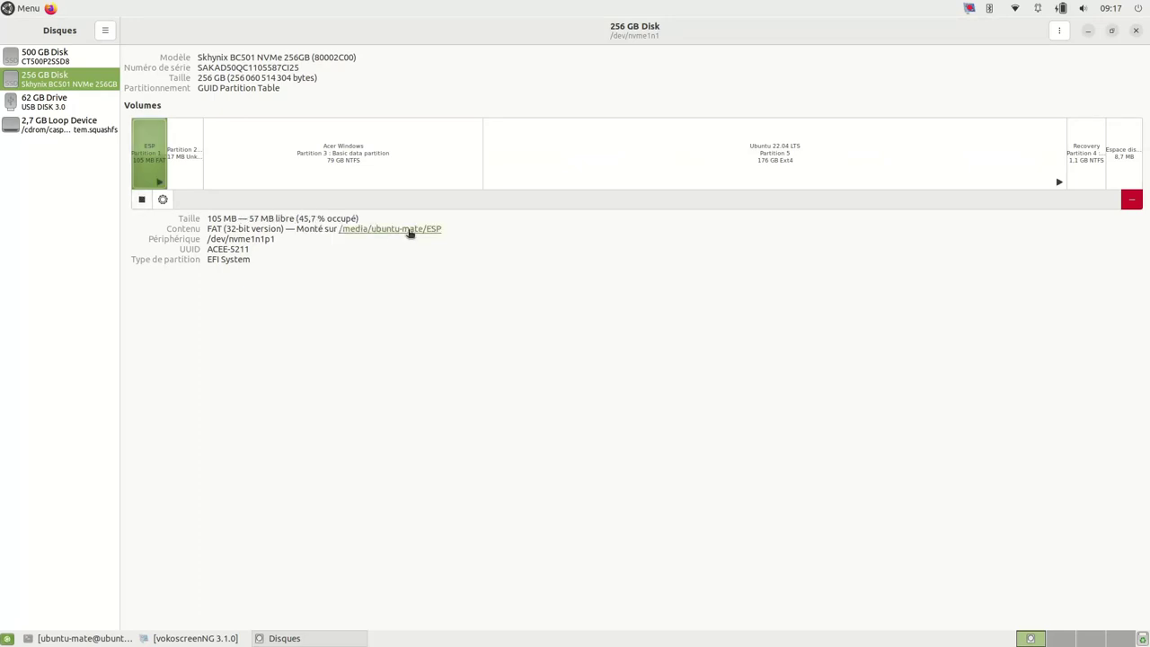
left_click(409, 230)
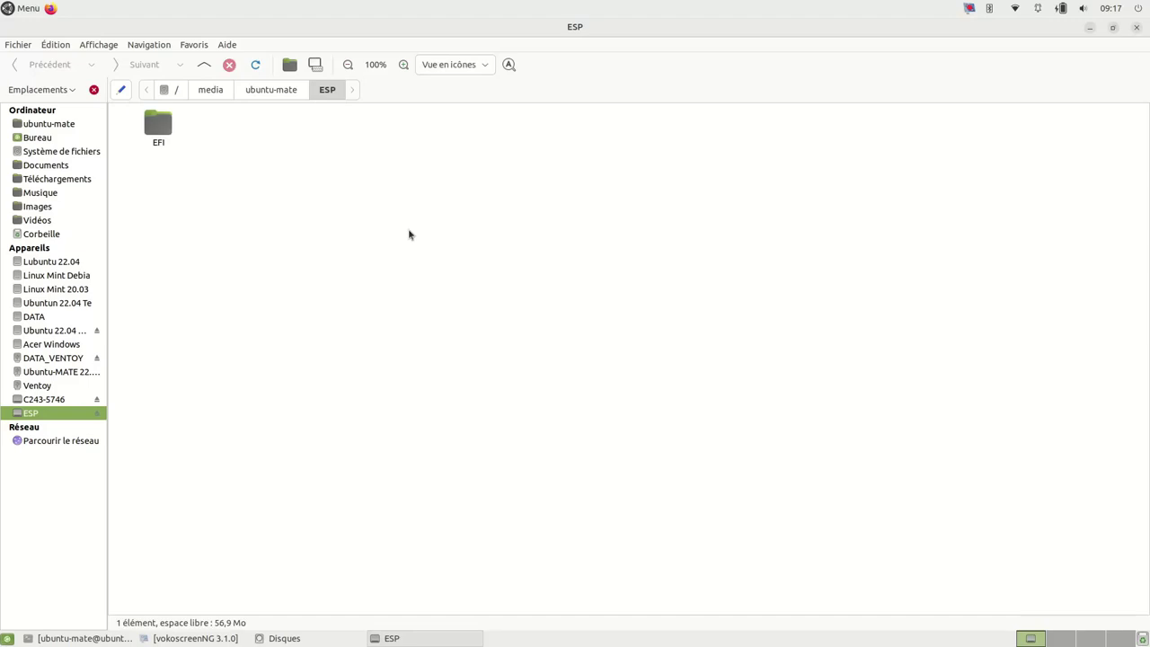
double_click(167, 137)
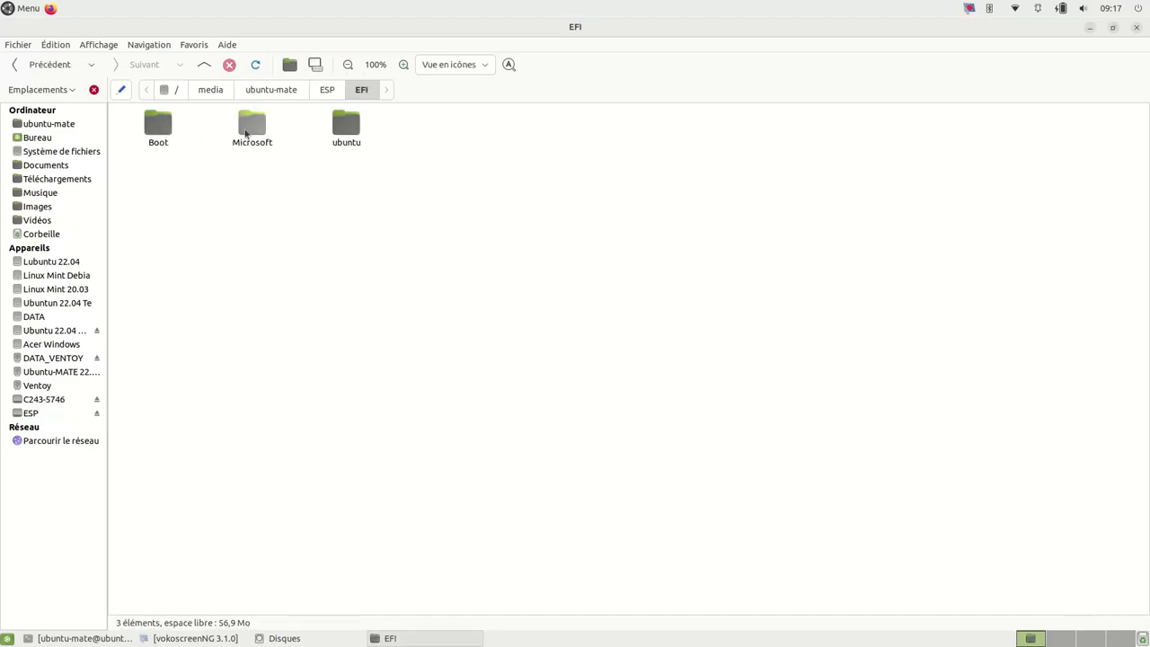
left_click(353, 127)
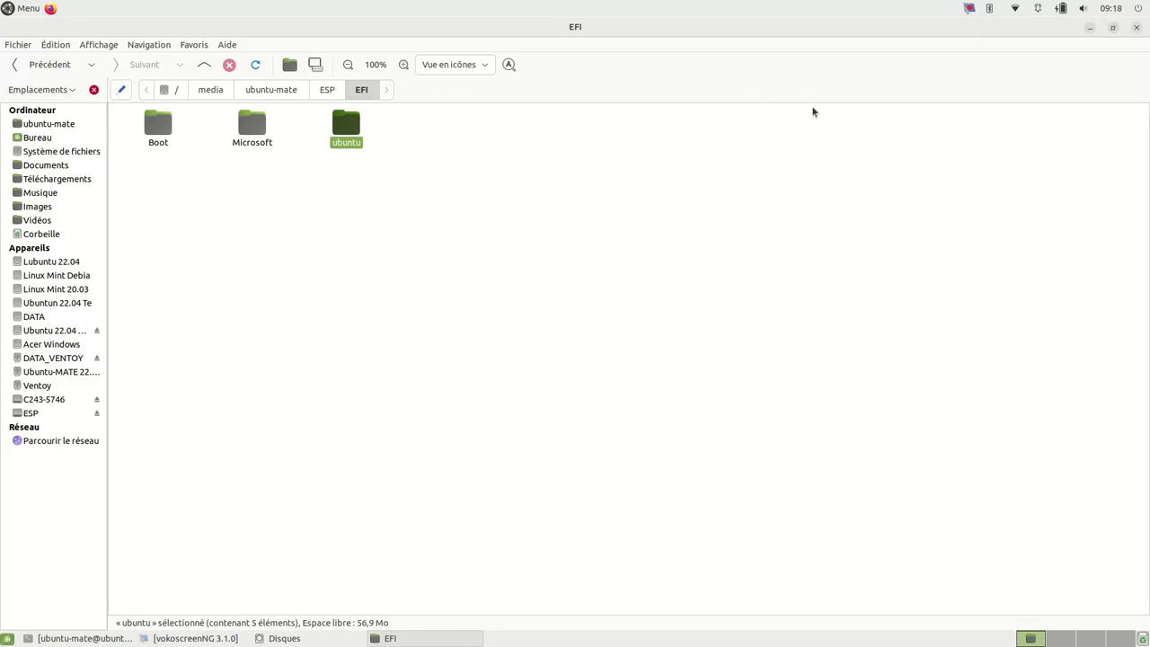
left_click(1090, 29)
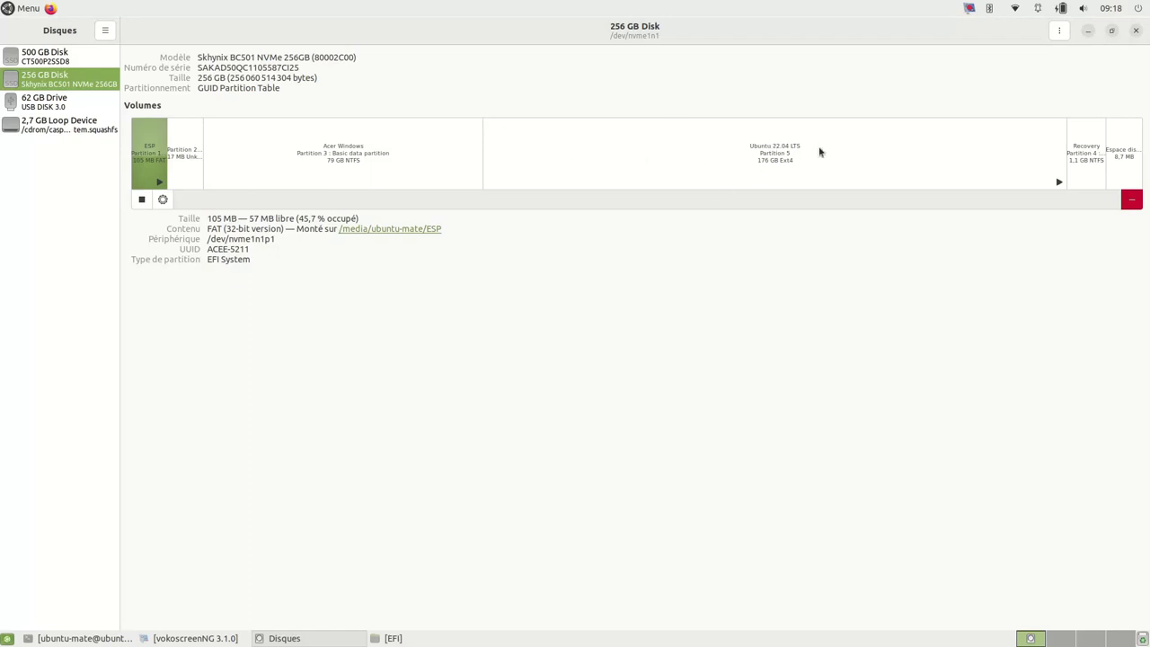
Review the ESP, Ubuntu 22.04 LTS and Acer Windows partitions on the 256 GB disk and close the disk utility
left_click(959, 152)
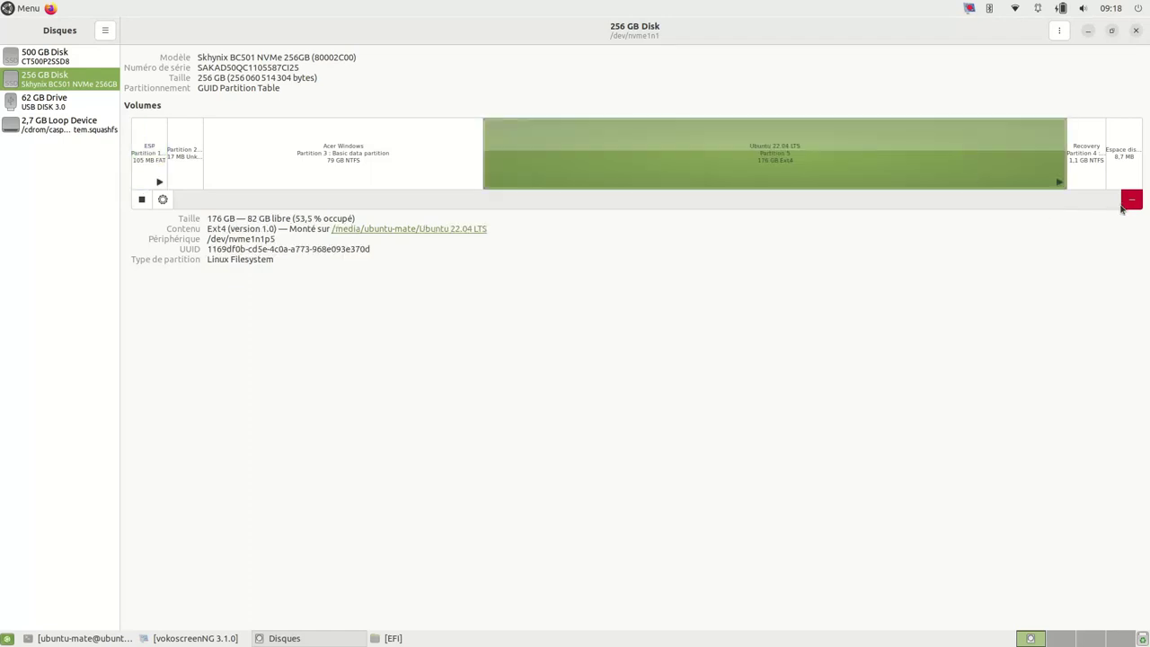
left_click(146, 153)
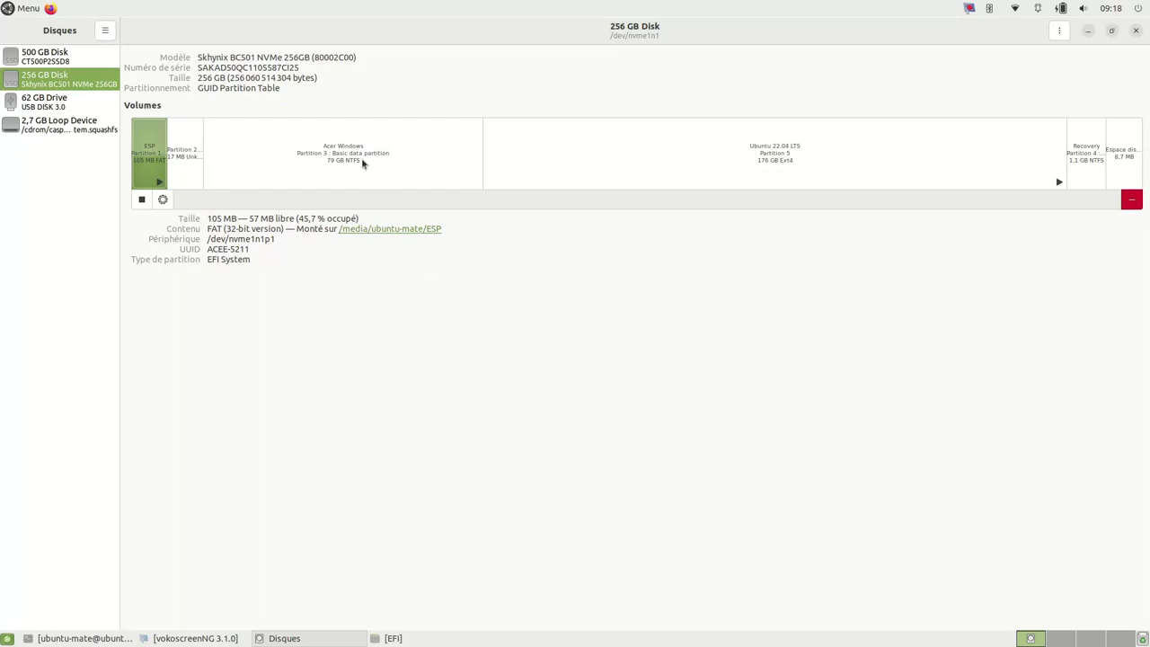
left_click(755, 143)
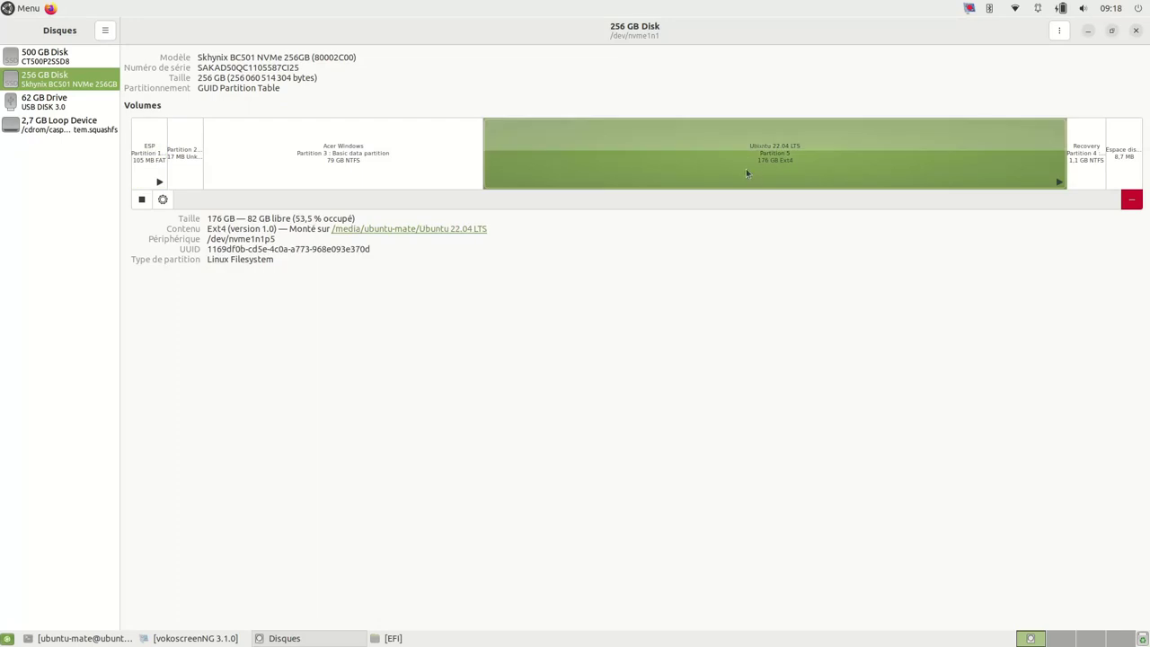
left_click(381, 164)
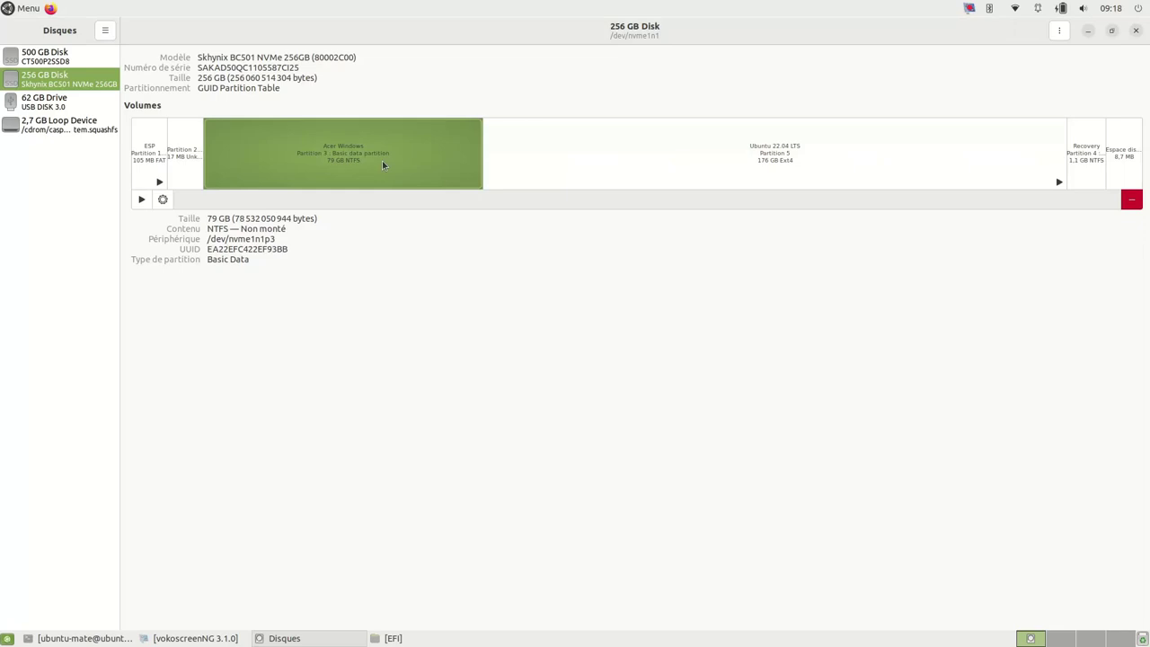
left_click(1135, 30)
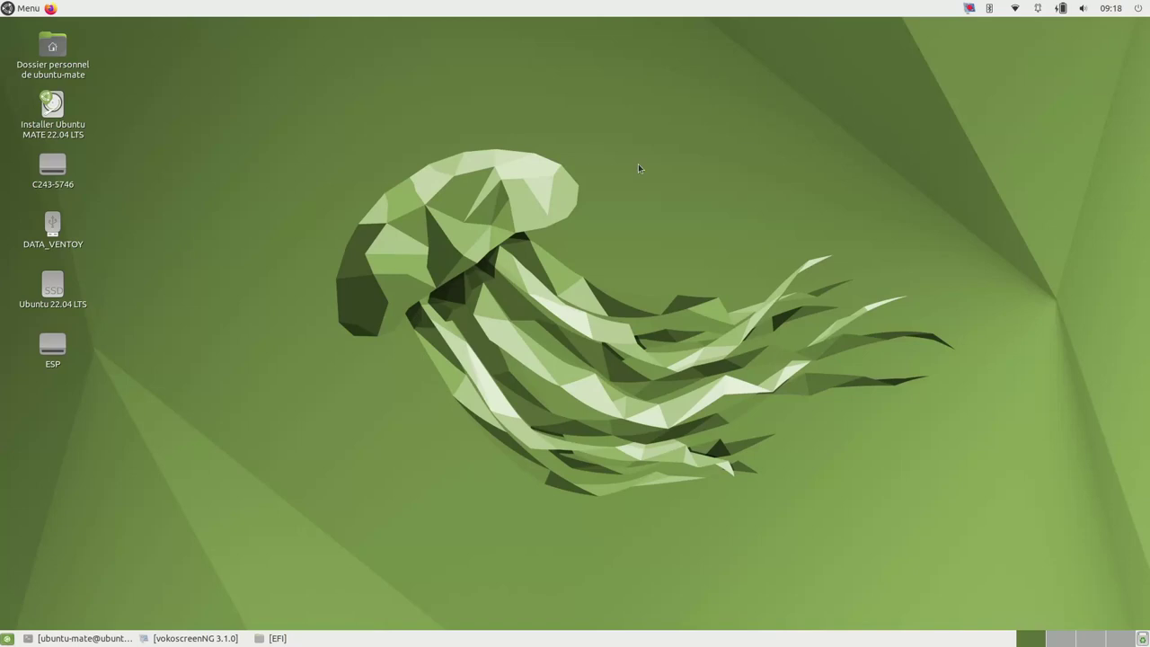
Leave the Ubuntu MATE live session and restart the computer
left_click(1138, 8)
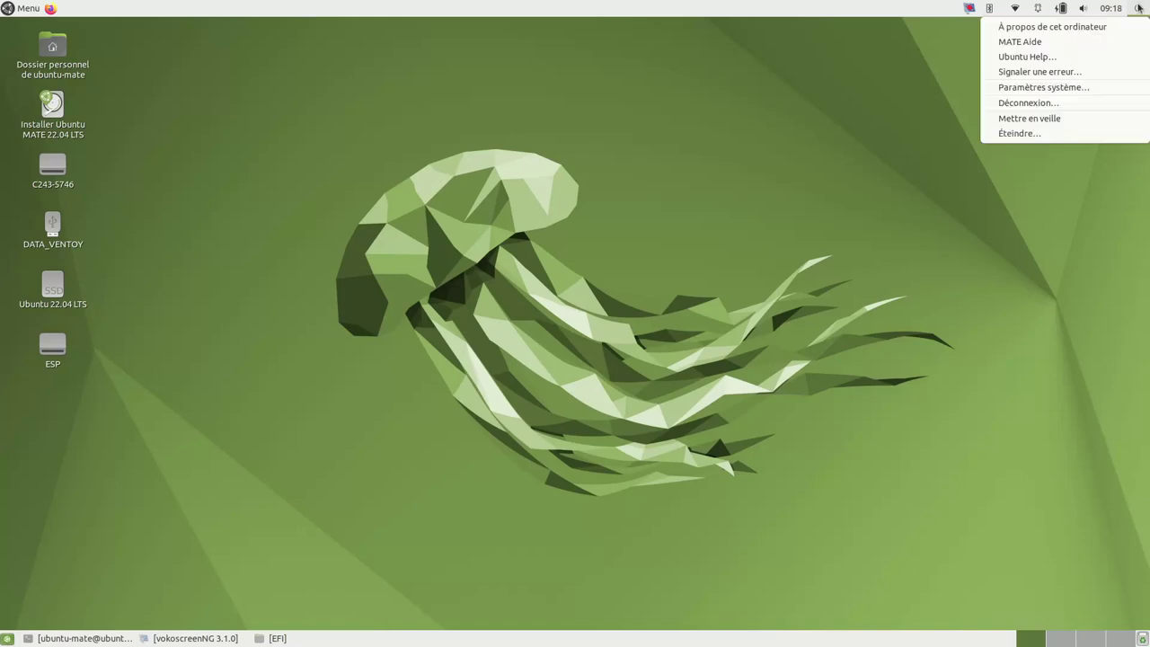
mouse_move(1111, 8)
left_click(775, 150)
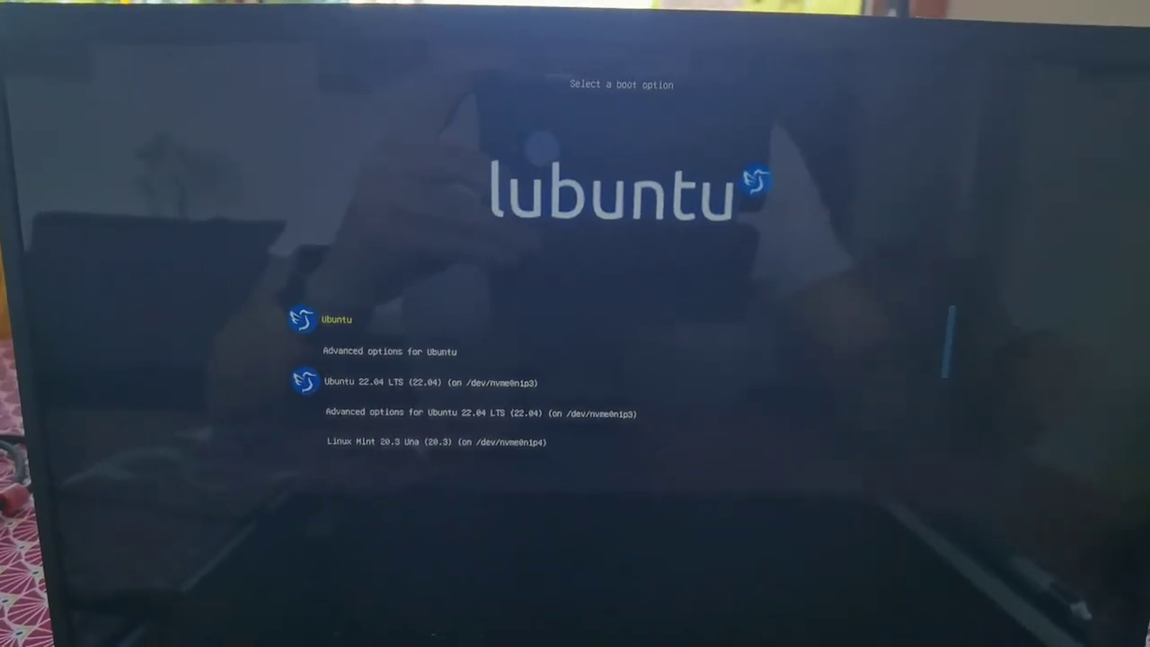
Boot the Ubuntu 22.04 LTS entry on /dev/nvme0n1p3 from the Lubuntu-themed boot menu
key("Return")
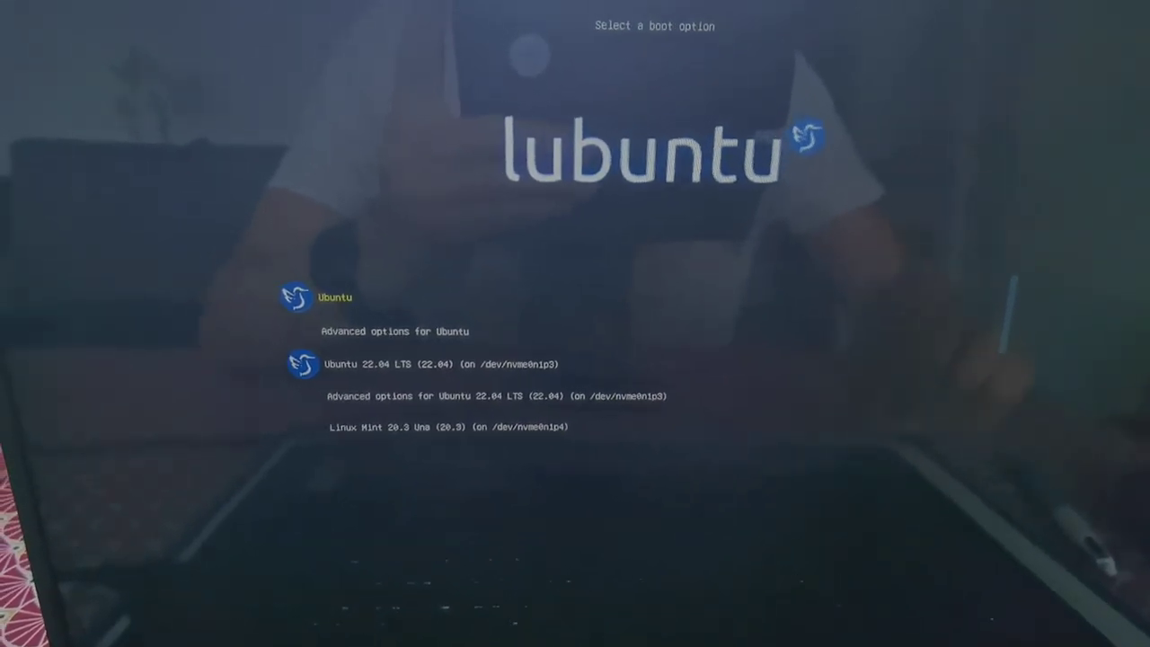
key("Down")
key("Down")
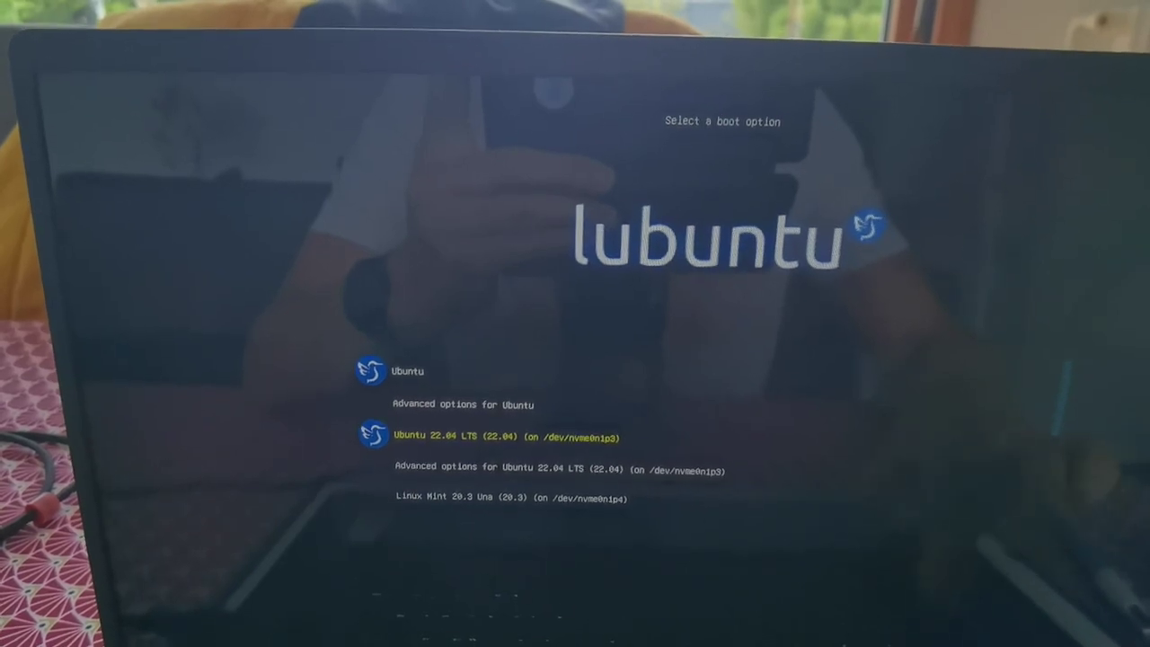
key("Return")
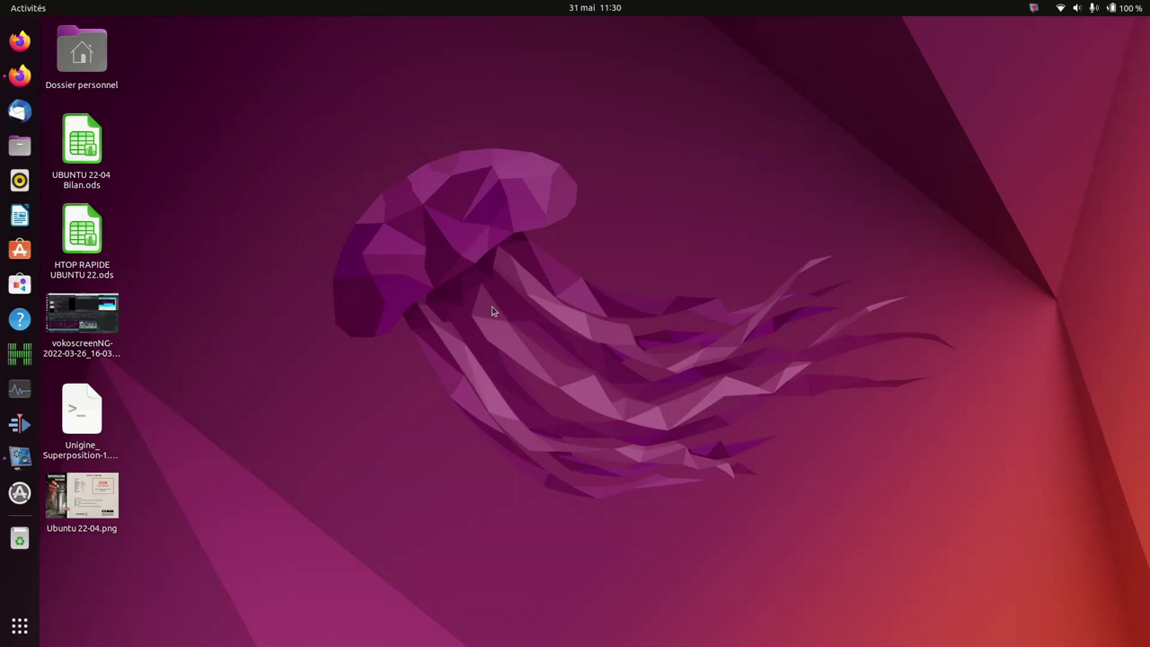
Find the sudo grub-install command on the Libre à Quimperlé blog's Boot EFI page, reached through its Check-list page
key("ctrl+alt+t")
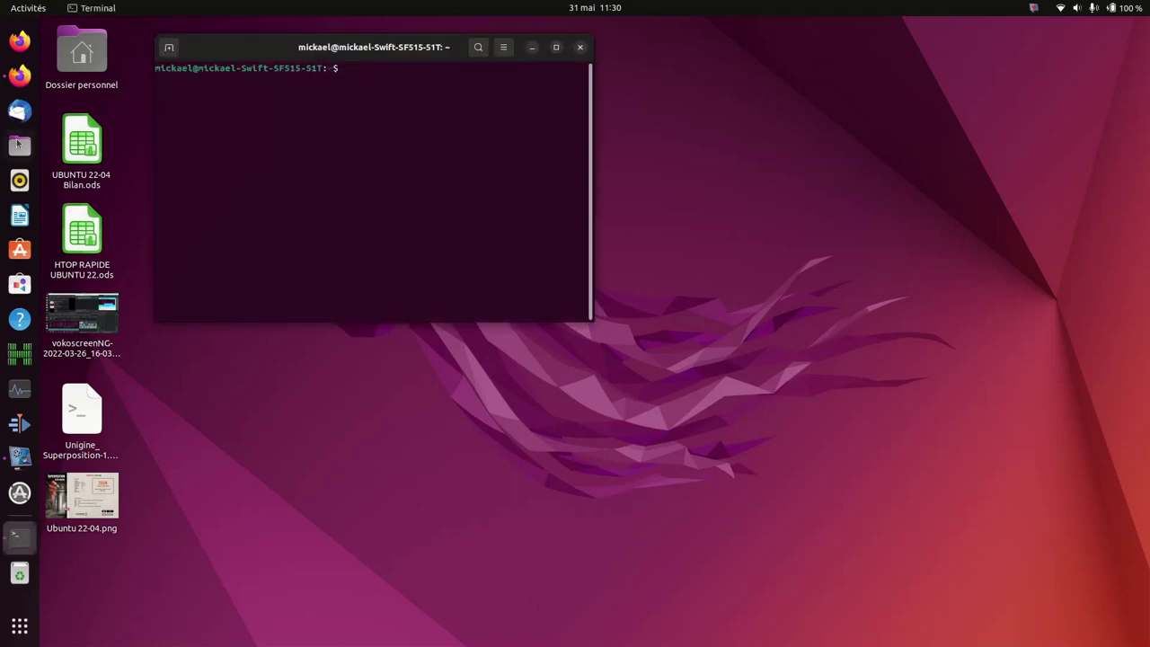
left_click(19, 77)
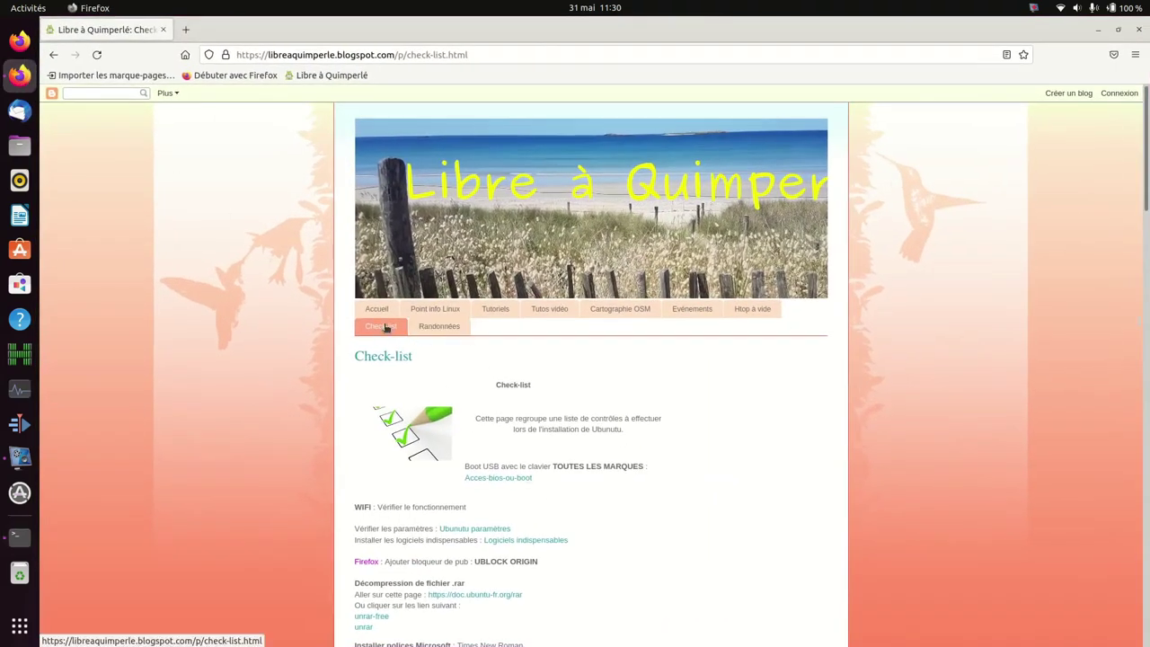
scroll(455, 388, "down", 10)
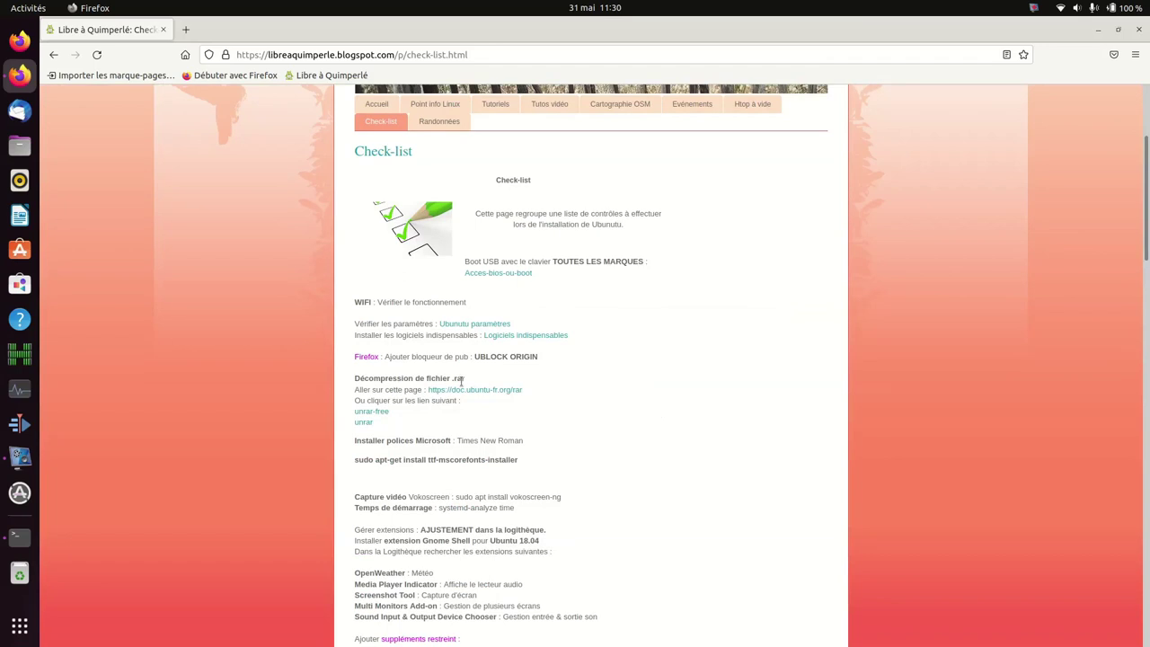
scroll(460, 422, "down", 5)
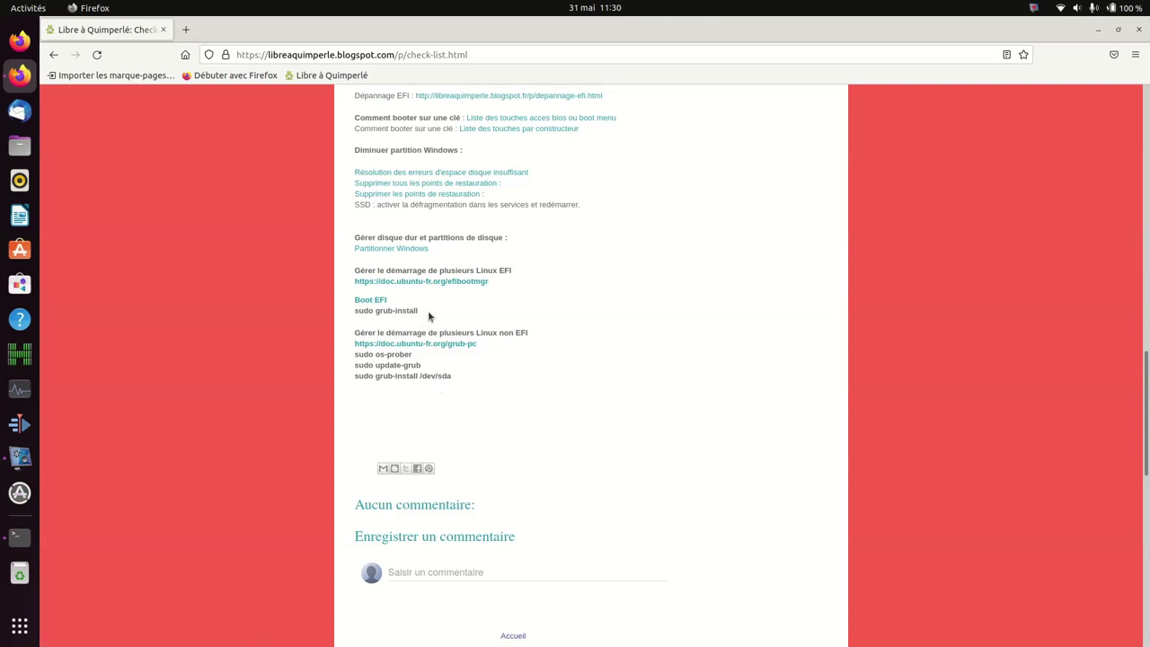
left_click(374, 303)
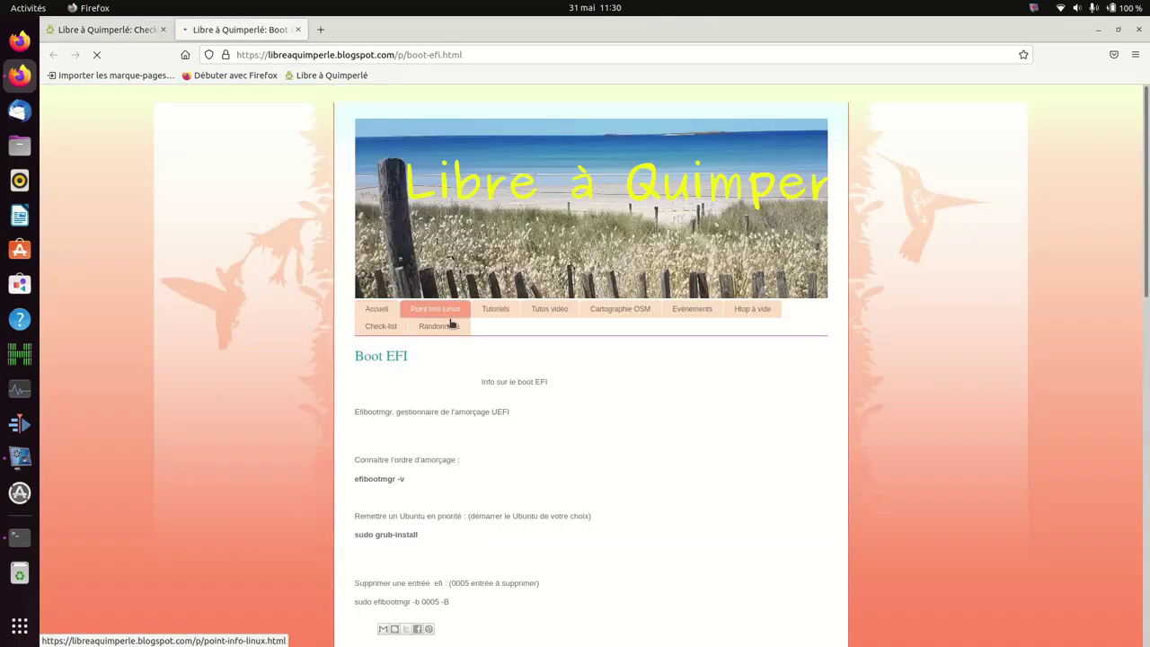
scroll(443, 413, "down", 3)
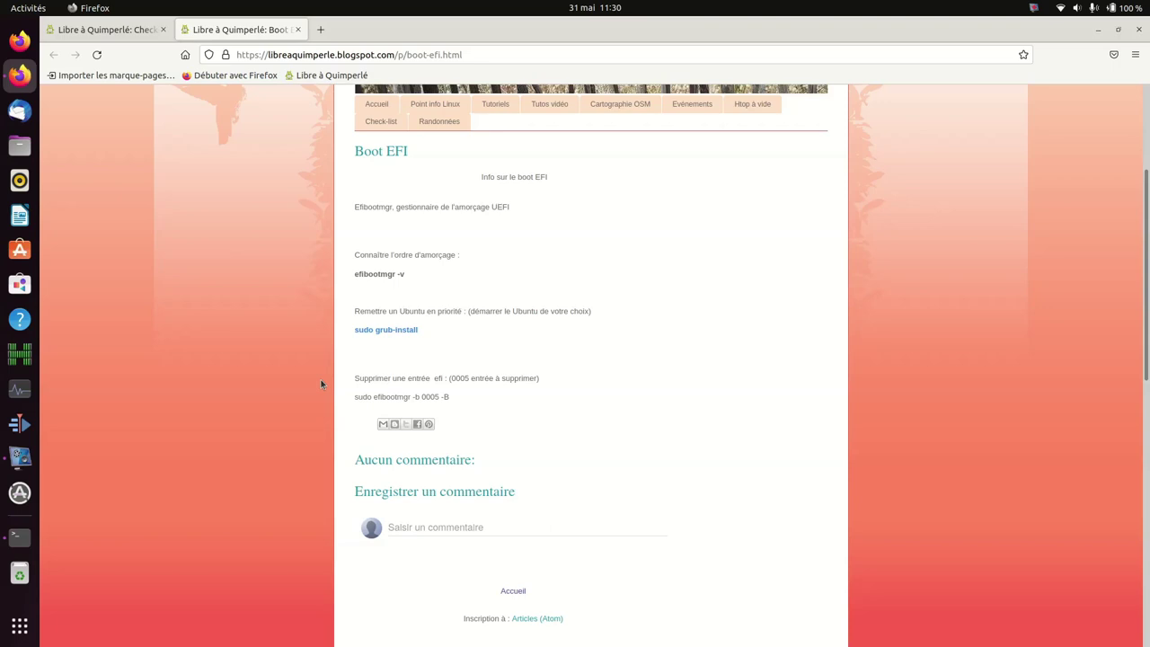
Run sudo grub-install in a new terminal and enter the account password to make this Ubuntu's bootloader the priority
key("ctrl+alt+t")
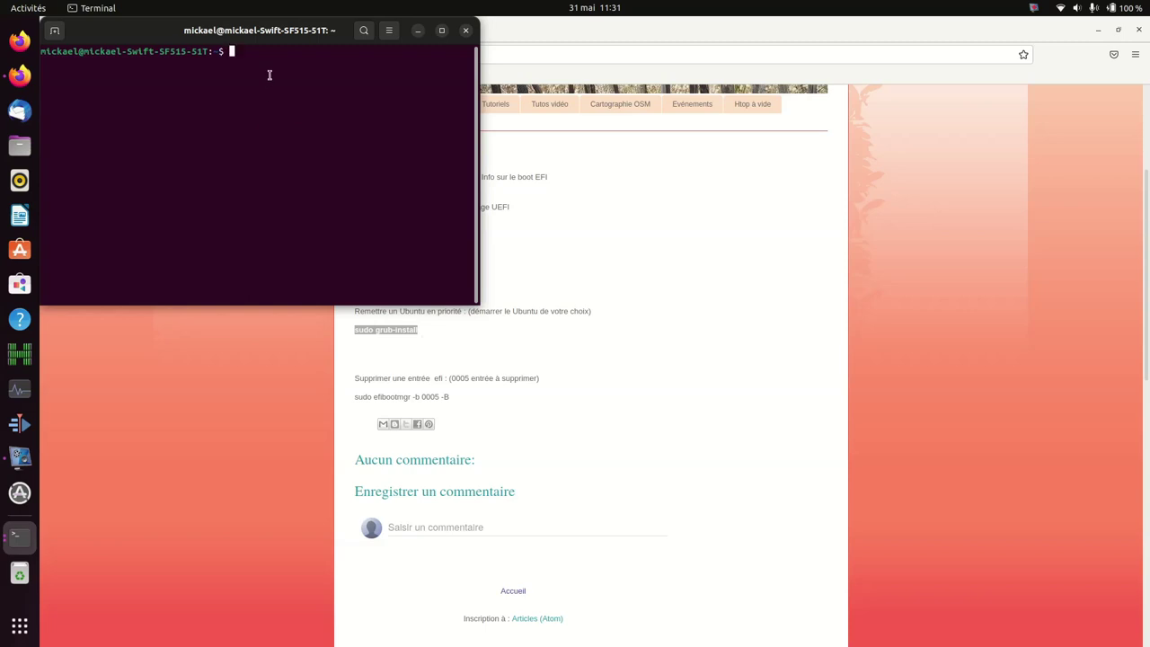
type("sudo grub-install")
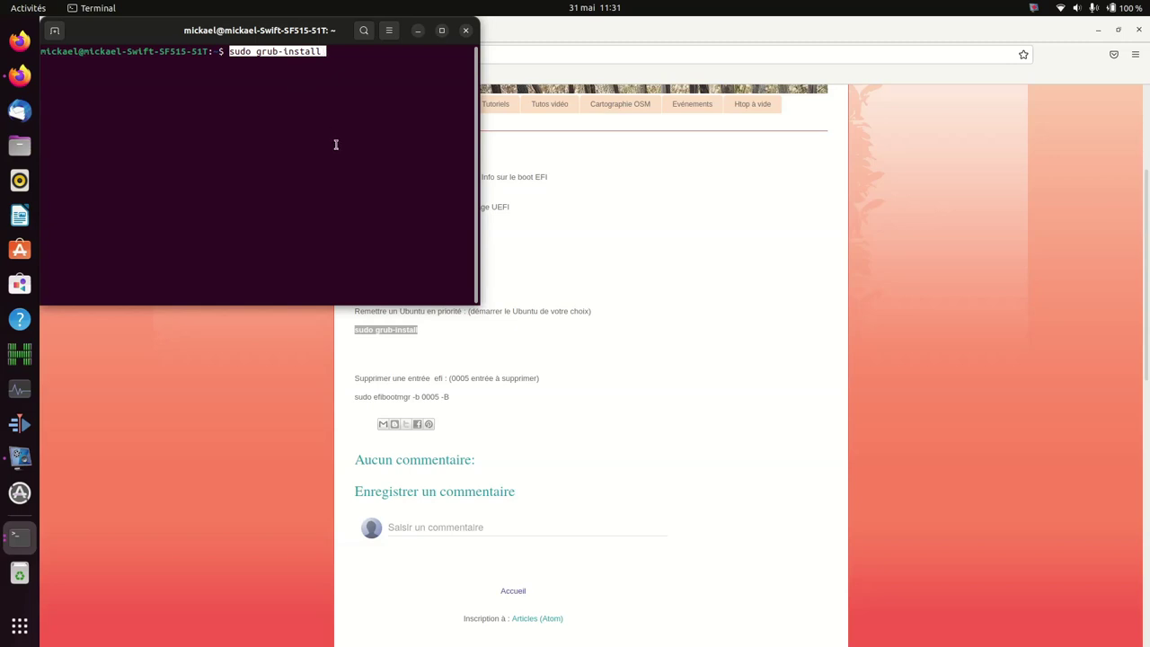
key("Return")
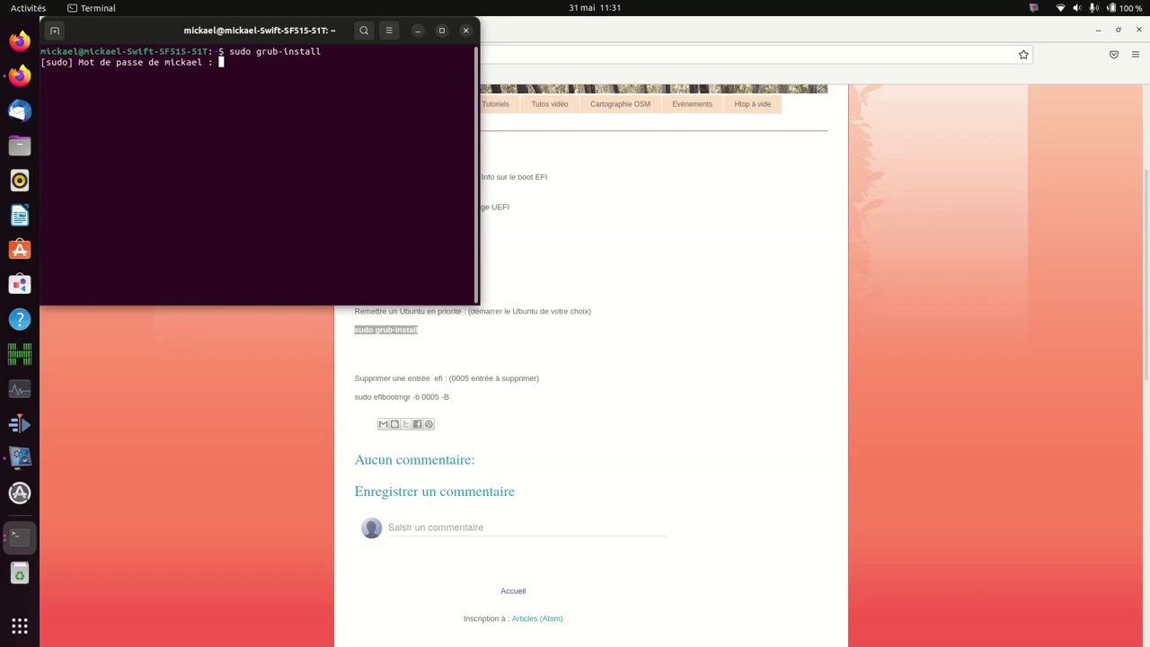
key("Return")
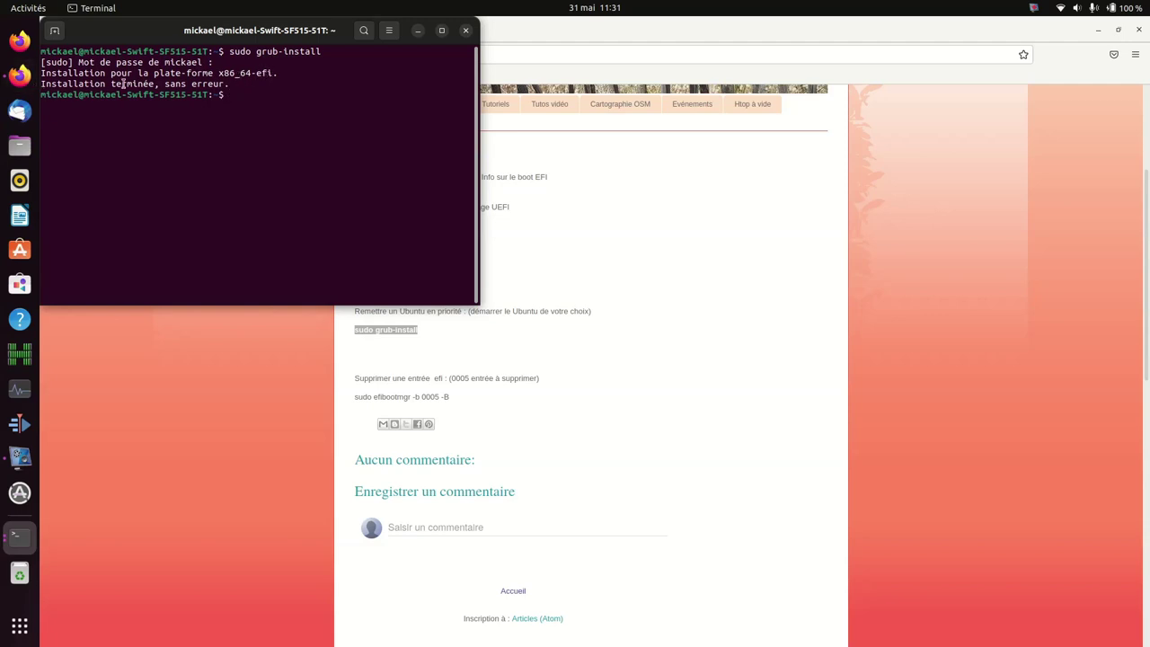
Close both terminal windows and the Firefox window
left_click(465, 31)
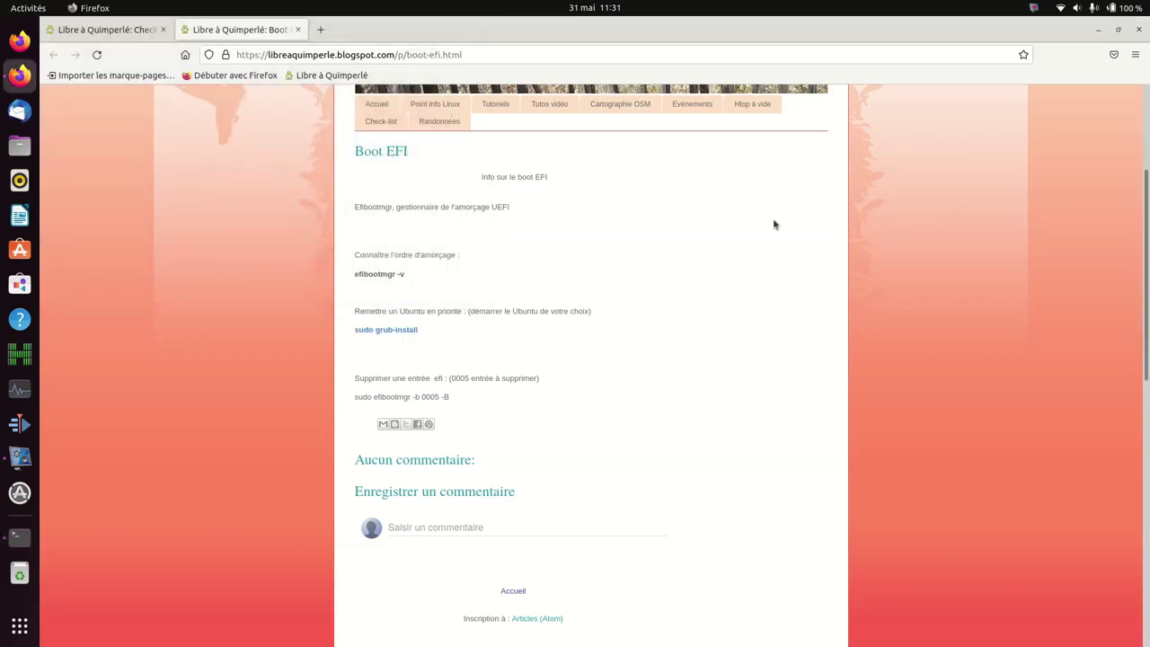
left_click(1140, 32)
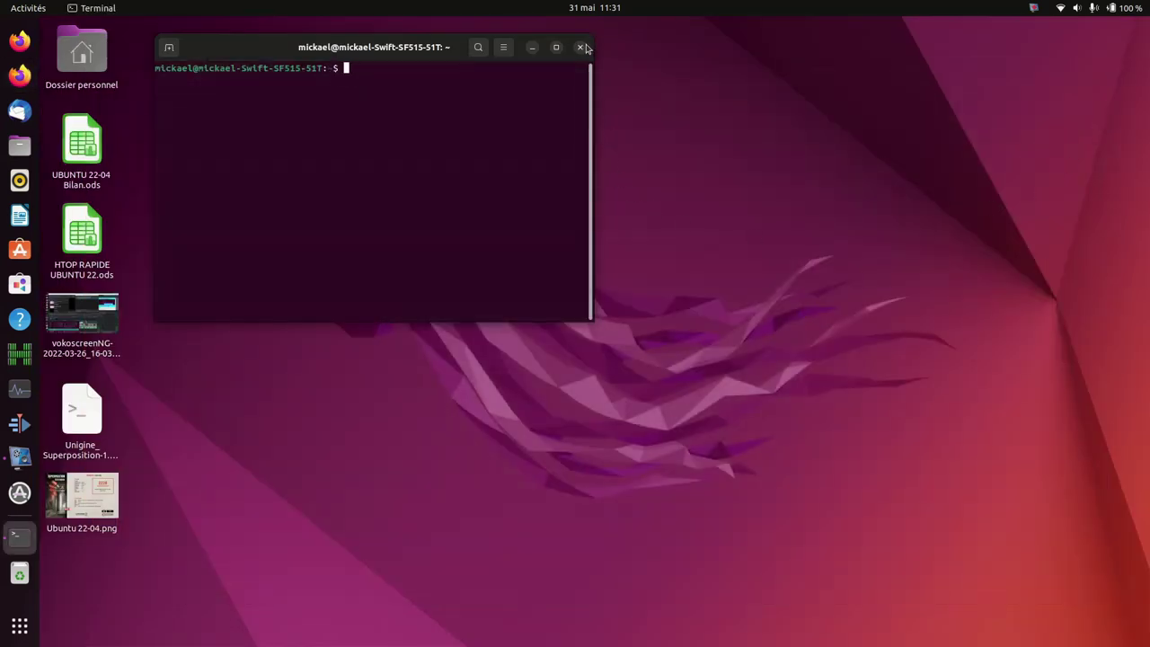
left_click(581, 49)
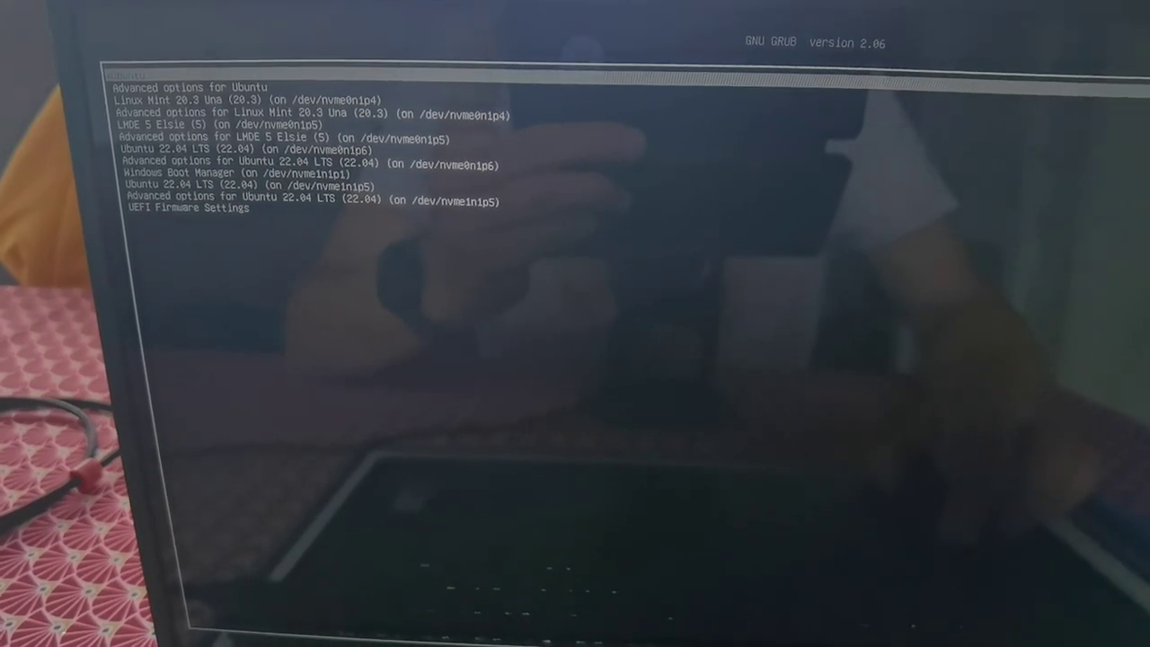
Examine the GRUB boot entries down to Ubuntu 22.04 LTS on /dev/nvme1n1p5 and move the selection back up the list
key("Down")
key("Down")
key("Down")
key("Down")
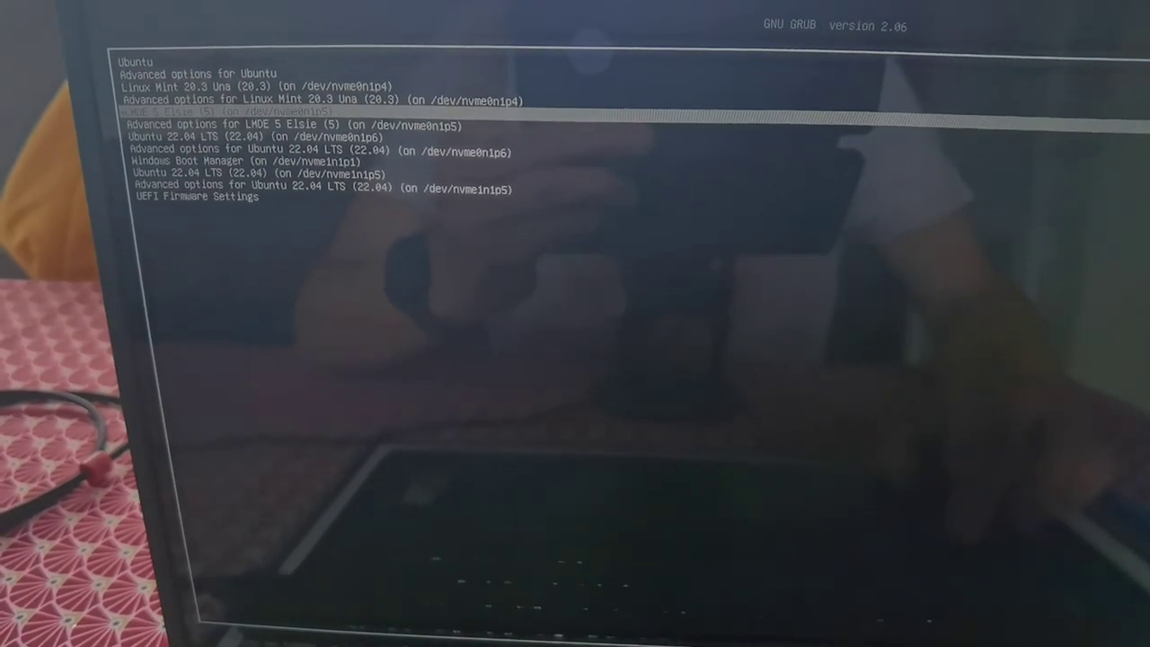
key("Down")
key("Down")
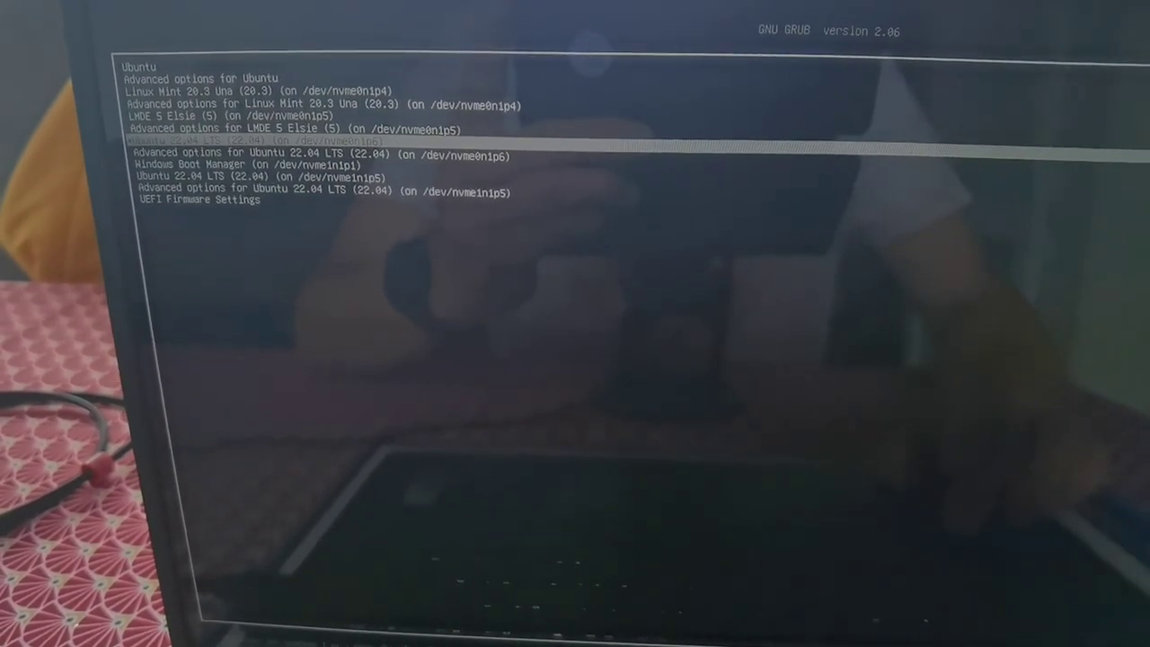
key("Down")
key("Down")
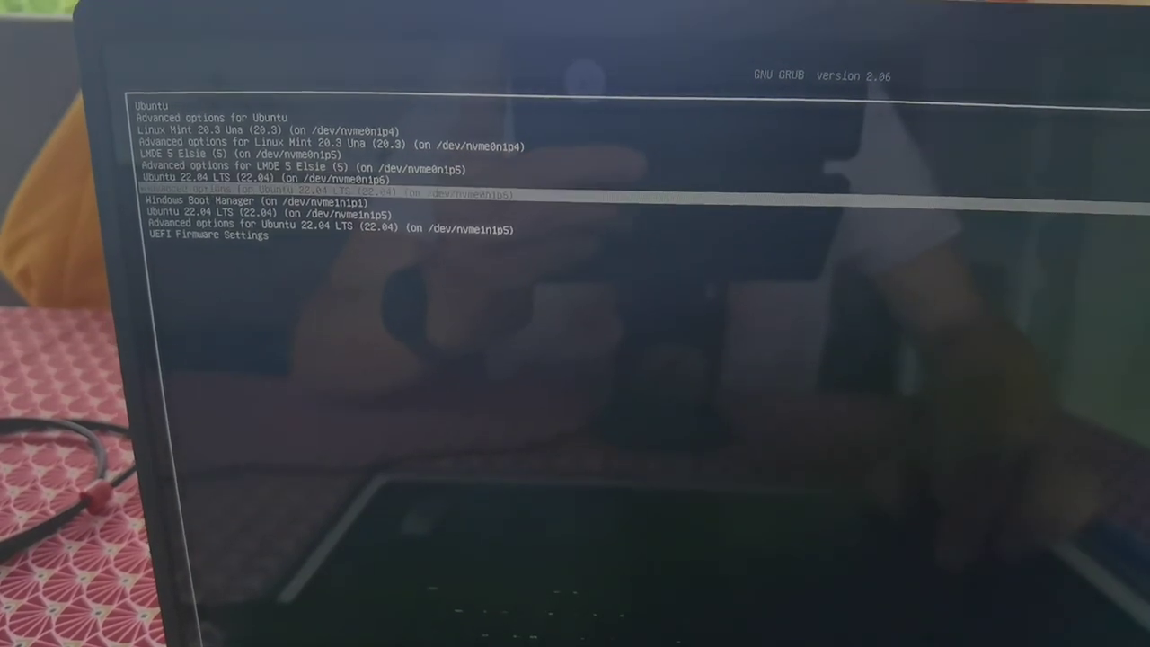
key("Down")
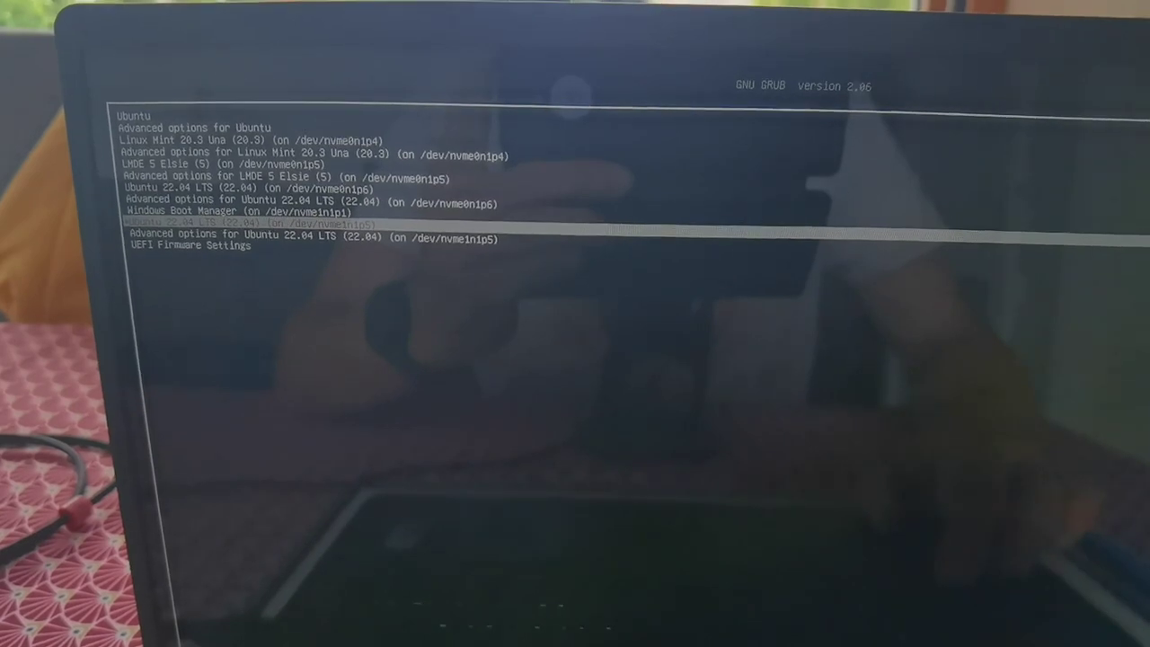
key("Up")
key("Up")
key("Up")
key("Up")
key("Up")
key("Up")
key("Up")
key("Up")
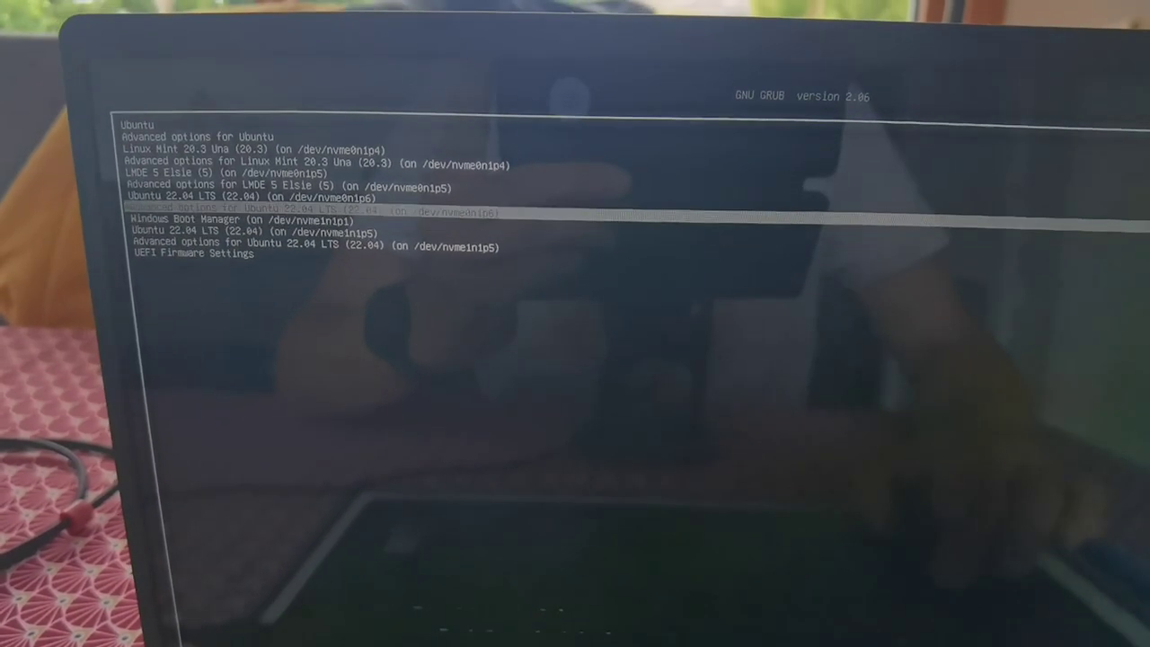